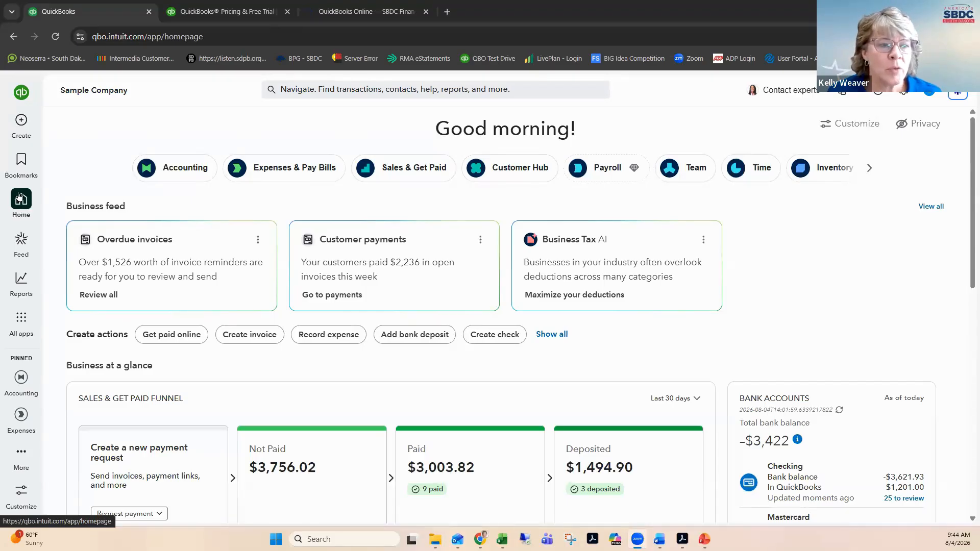
Review the Create options and the All apps submenus for Accounting and Expenses & Bills
left_click(21, 166)
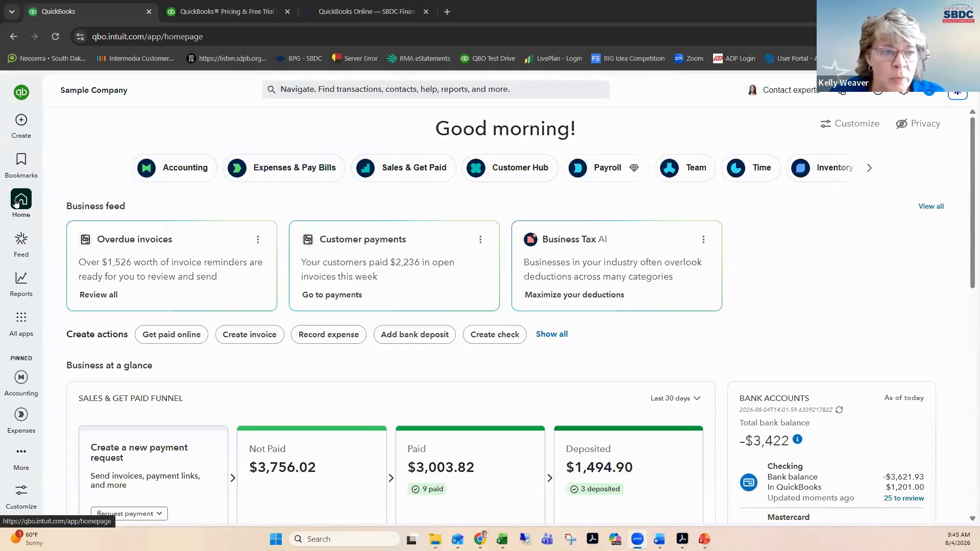
left_click(17, 172)
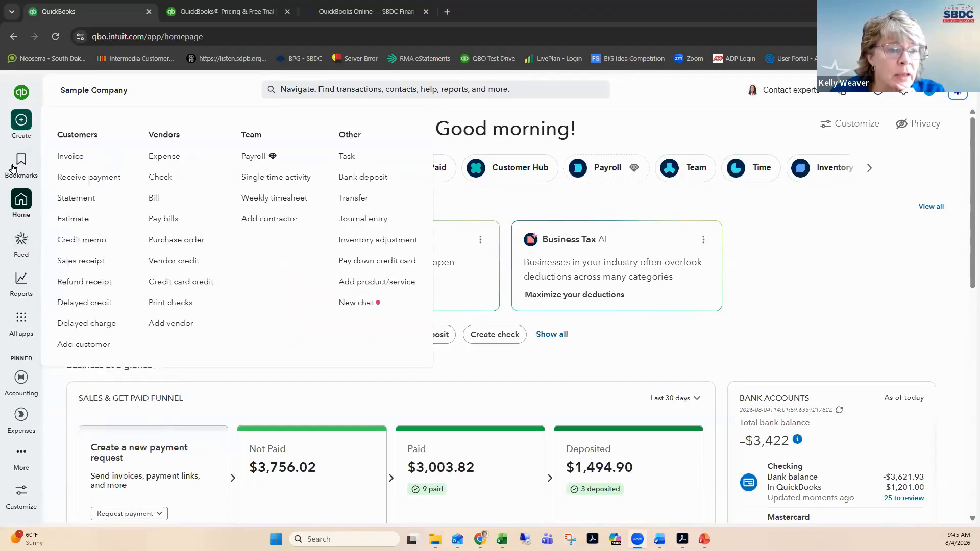
mouse_move(14, 174)
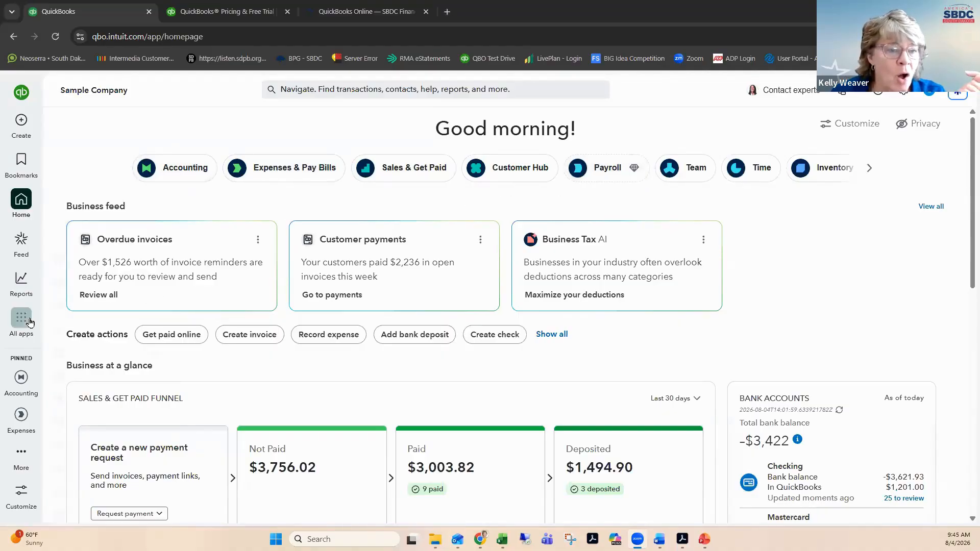
mouse_move(29, 321)
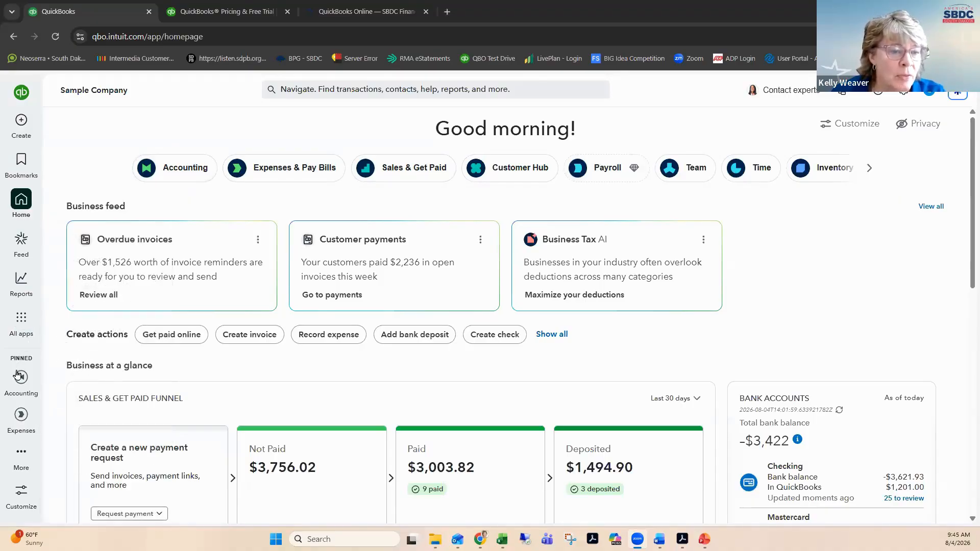
mouse_move(20, 377)
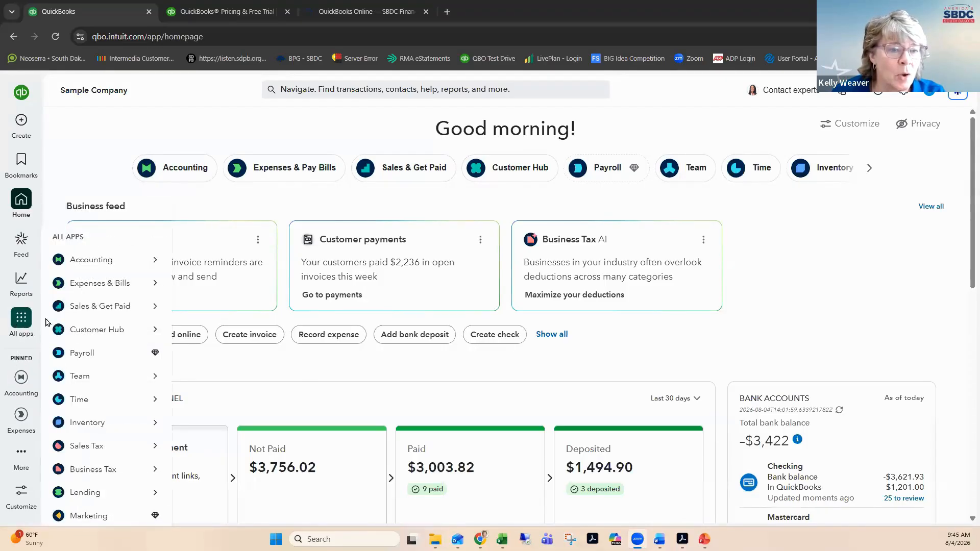
mouse_move(101, 259)
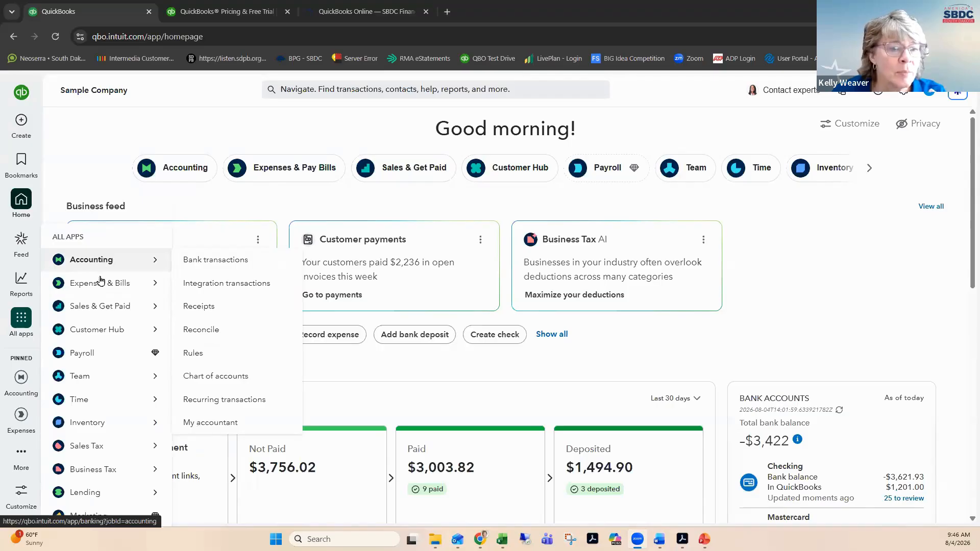
mouse_move(99, 285)
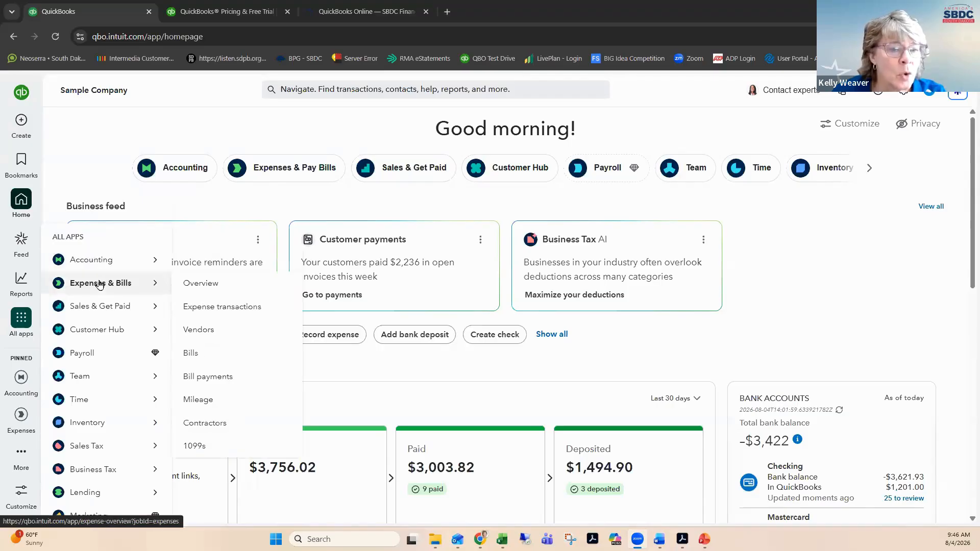
Open the Accounting bank transactions page and try collapsing and expanding its All apps navigation list
left_click(180, 173)
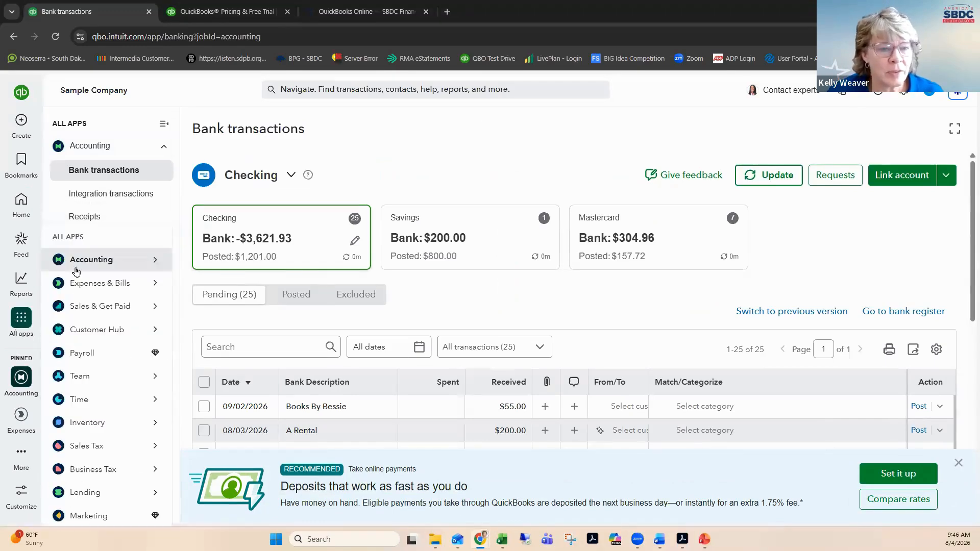
mouse_move(75, 268)
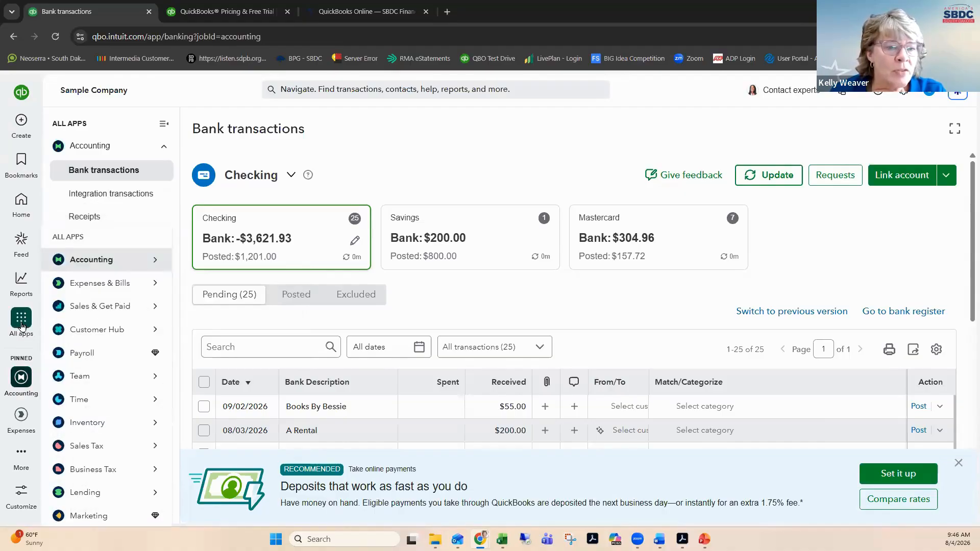
left_click(164, 125)
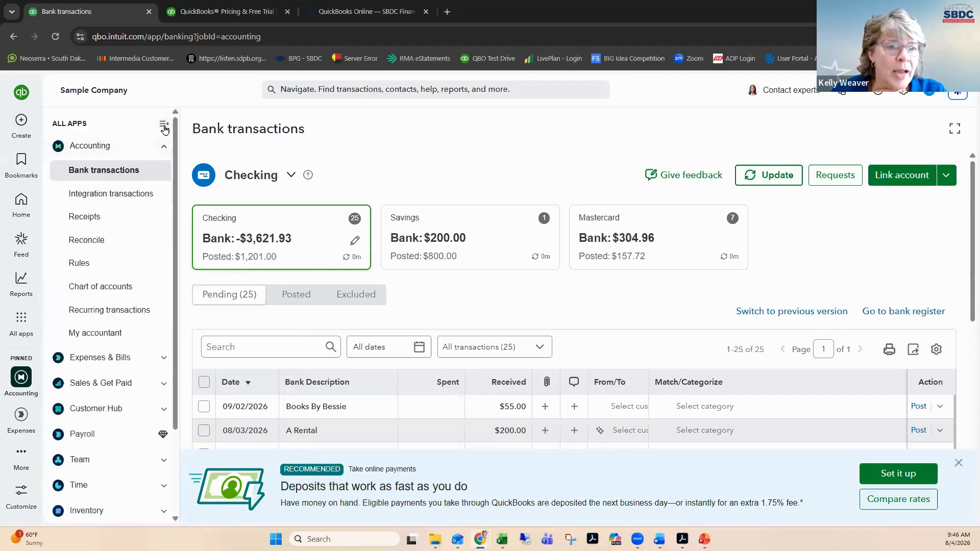
left_click(164, 126)
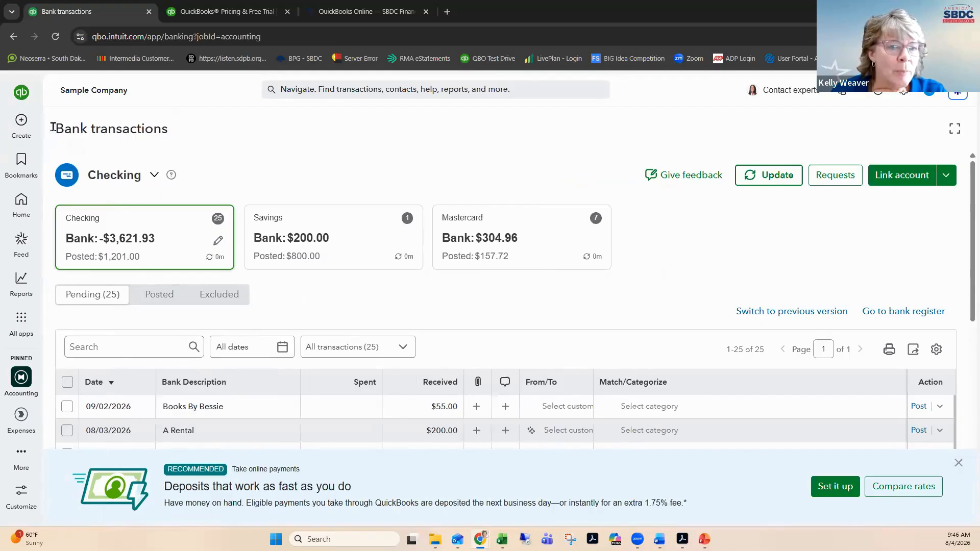
left_click(50, 125)
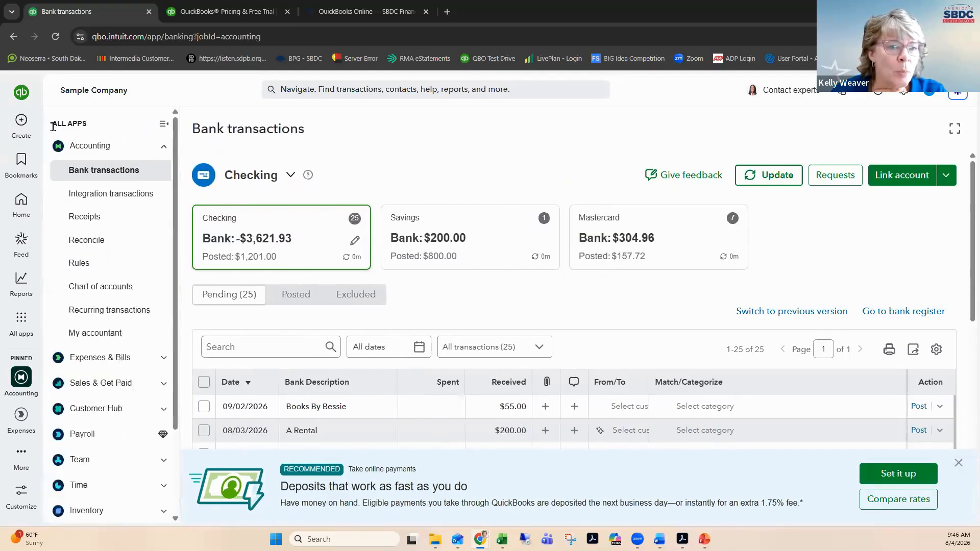
left_click(165, 126)
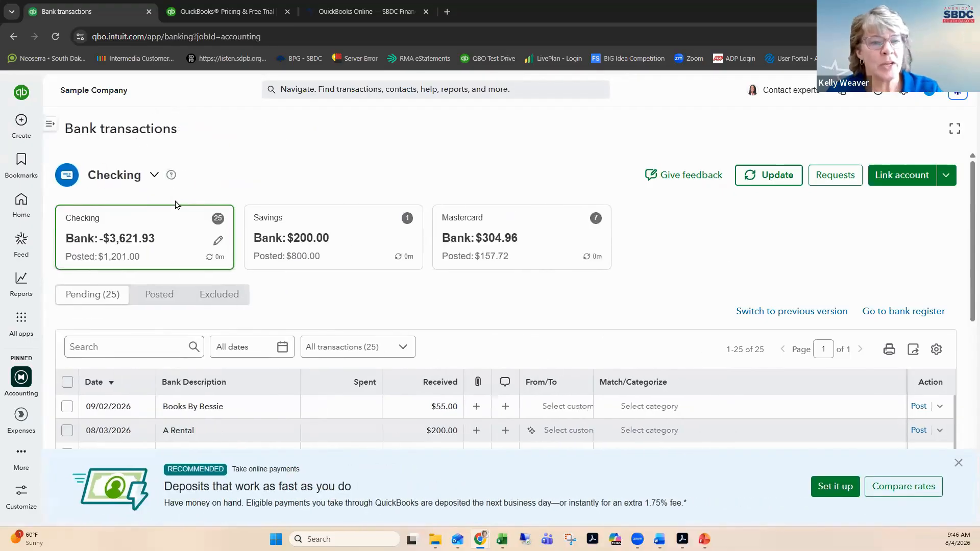
left_click(51, 128)
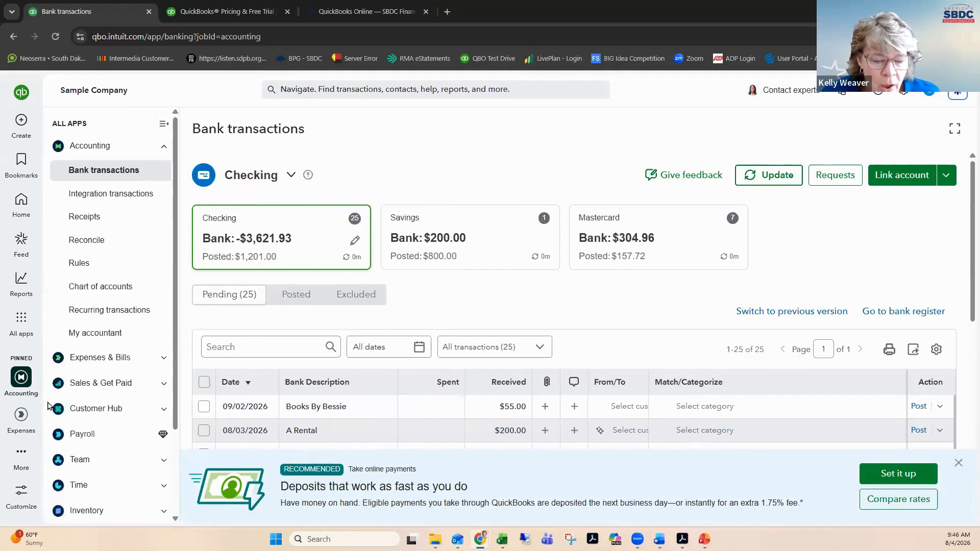
Return to the home page and open the Sales & Get Paid overview
left_click(15, 127)
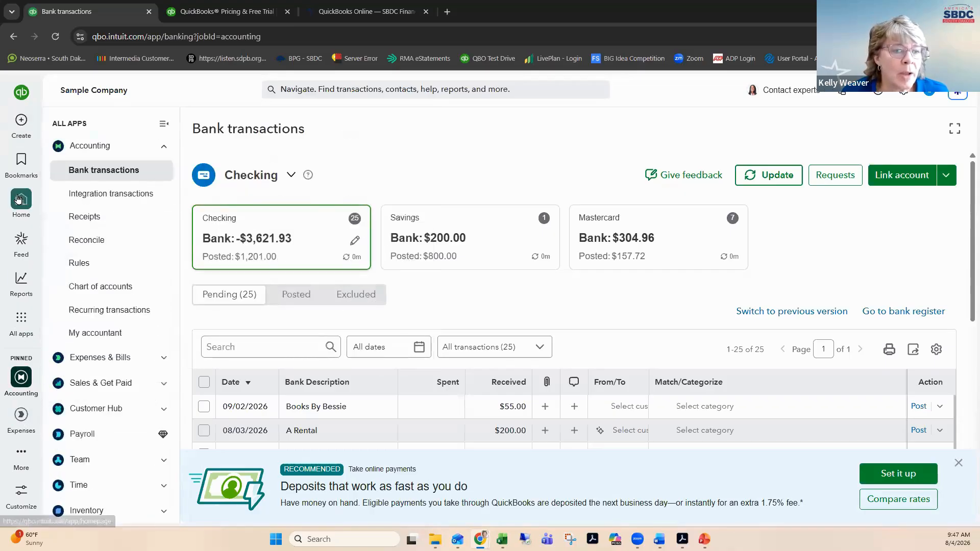
left_click(85, 184)
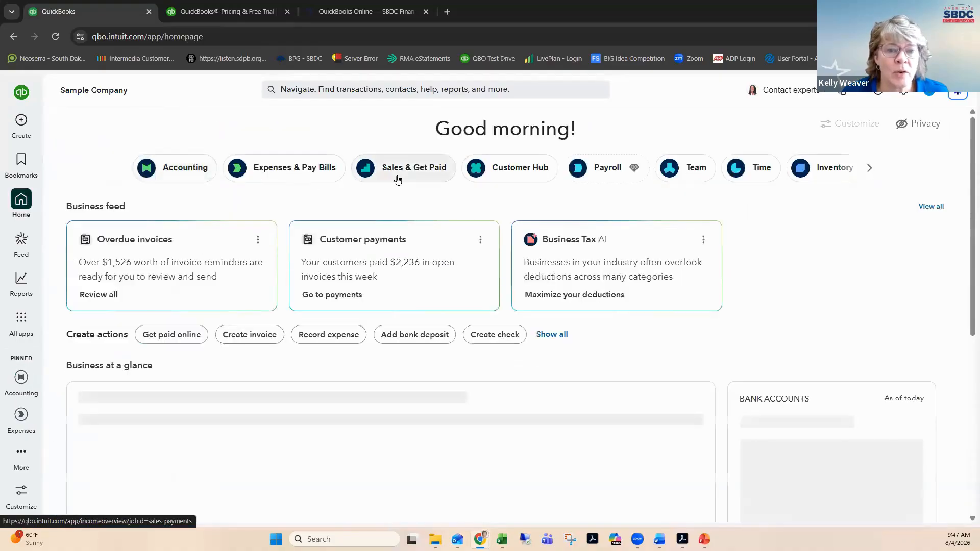
left_click(397, 178)
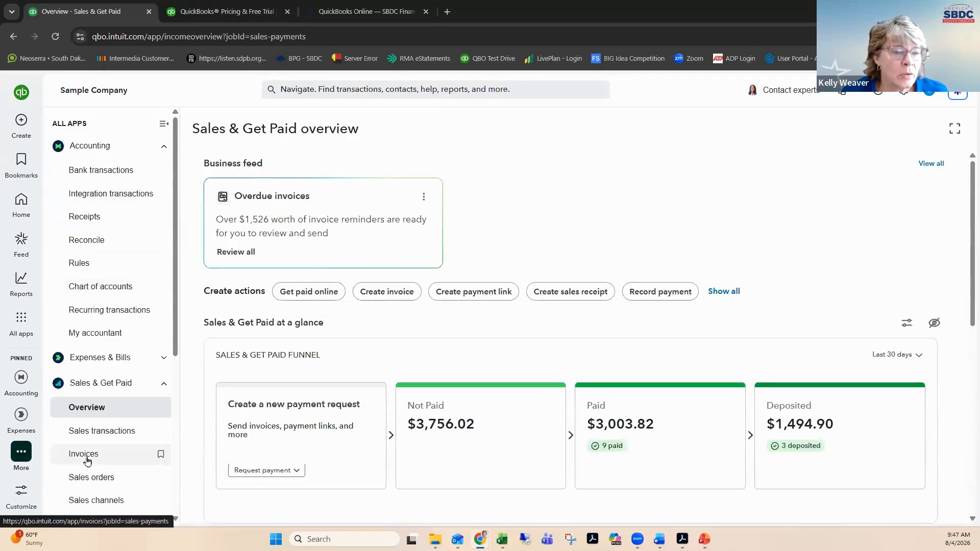
Look over the transaction types available for creation and the list of all apps from the Sales & Get Paid overview
left_click(21, 120)
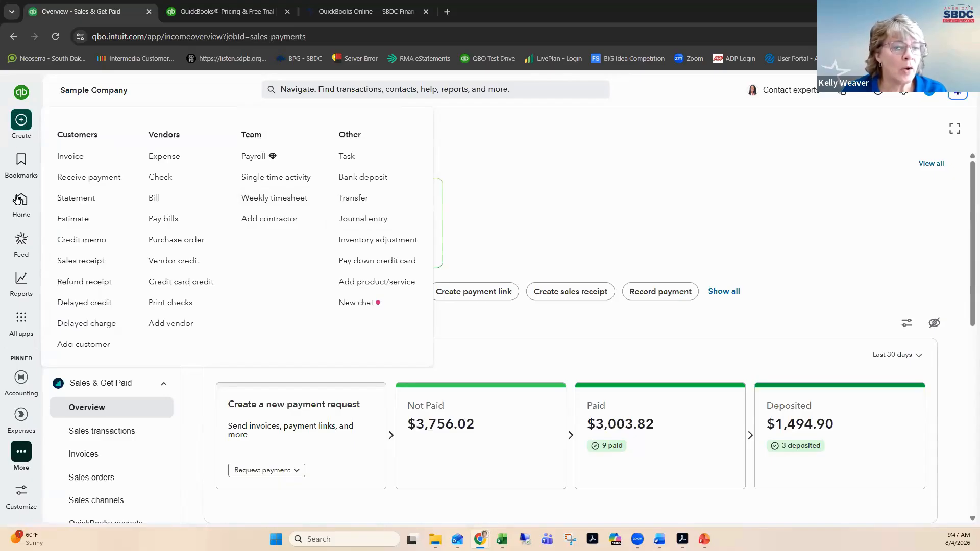
mouse_move(26, 323)
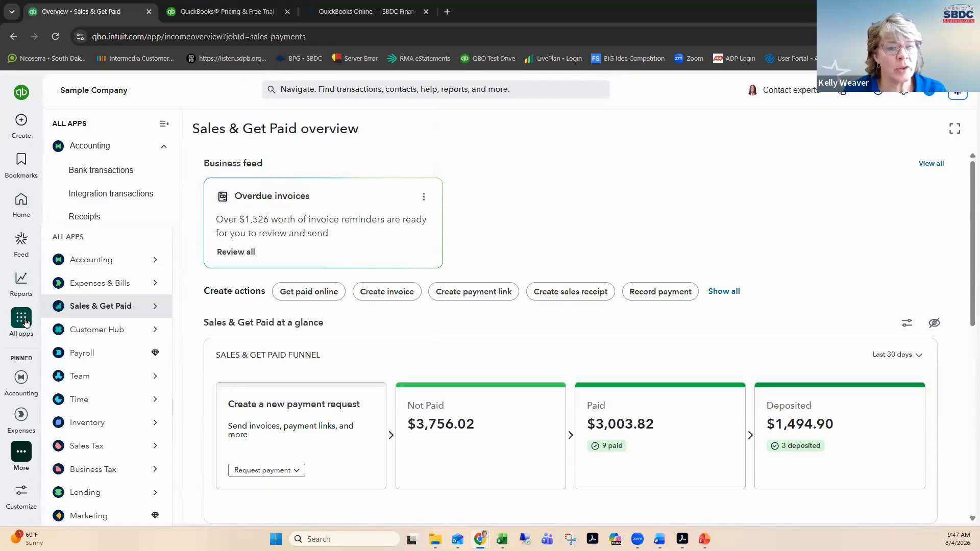
mouse_move(21, 121)
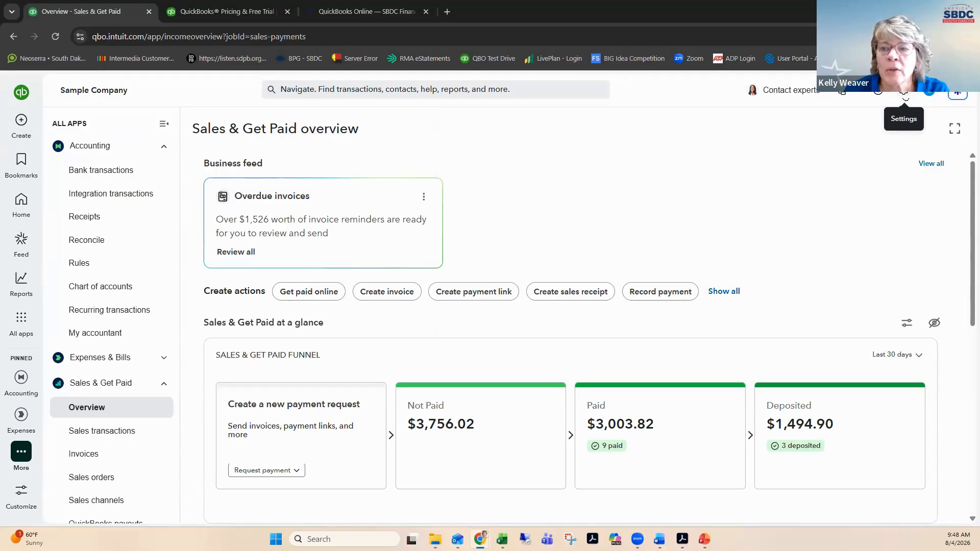
Open Account and settings and review the company info, legal info and customer contact info
left_click(904, 93)
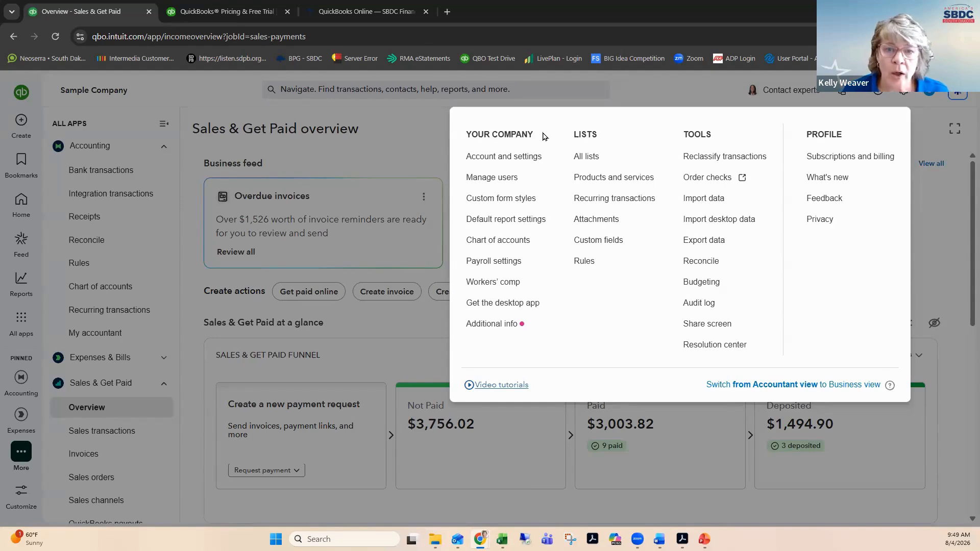
left_click(515, 159)
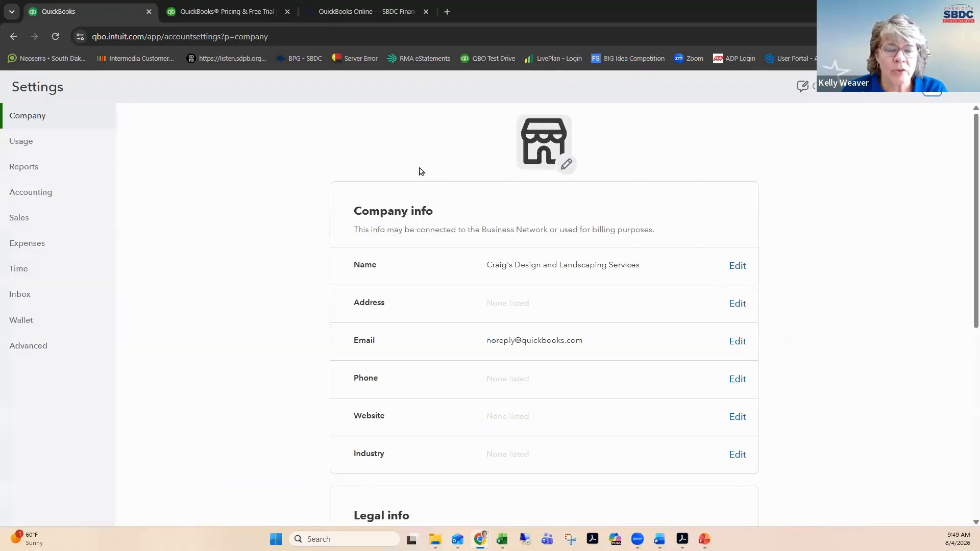
scroll(438, 223, "down", 7)
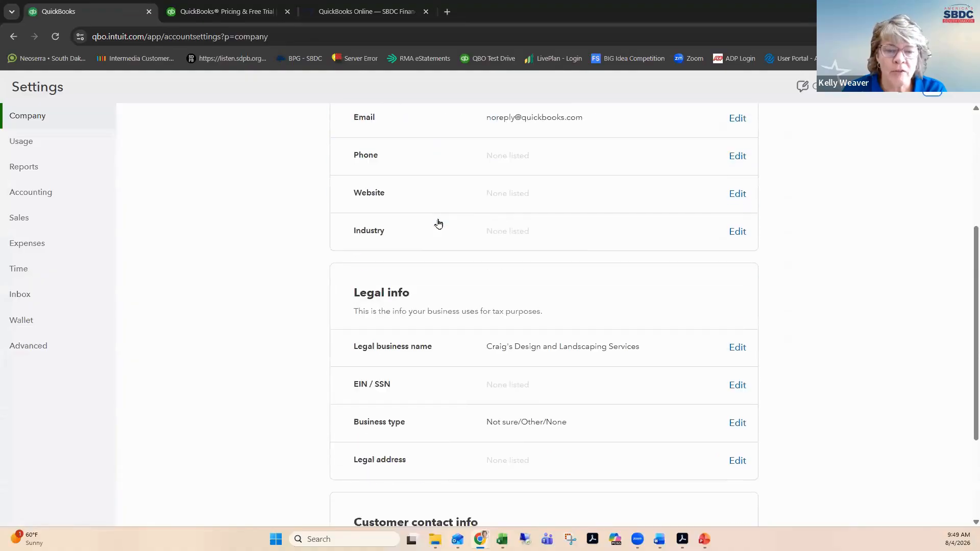
scroll(438, 223, "down", 1)
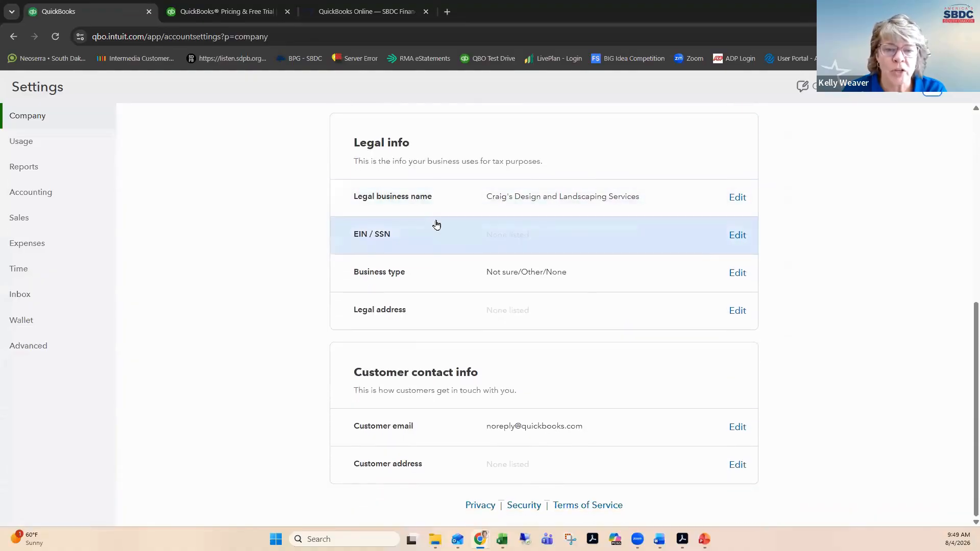
scroll(434, 221, "up", 7)
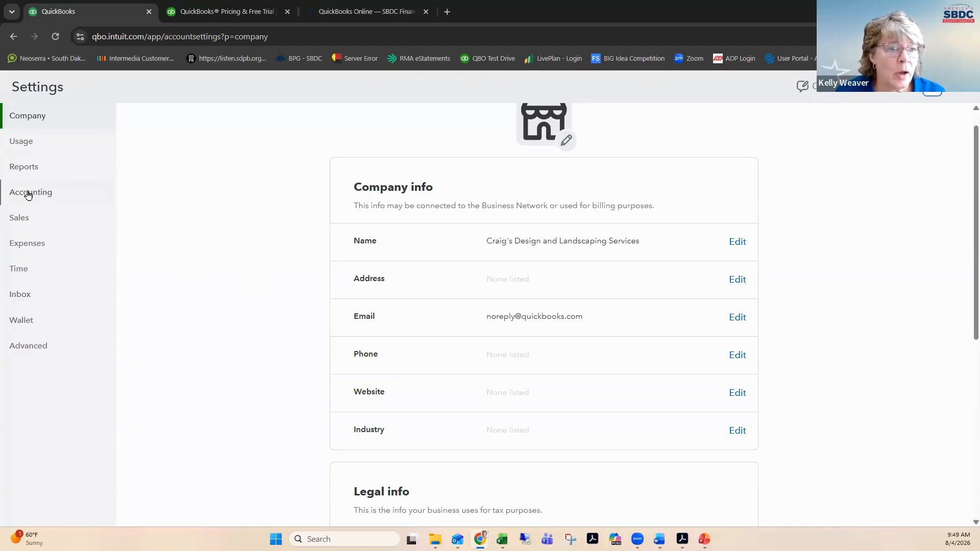
Examine the plan's usage limits and the sales settings, from sales form content to the post-invoice survey
left_click(23, 147)
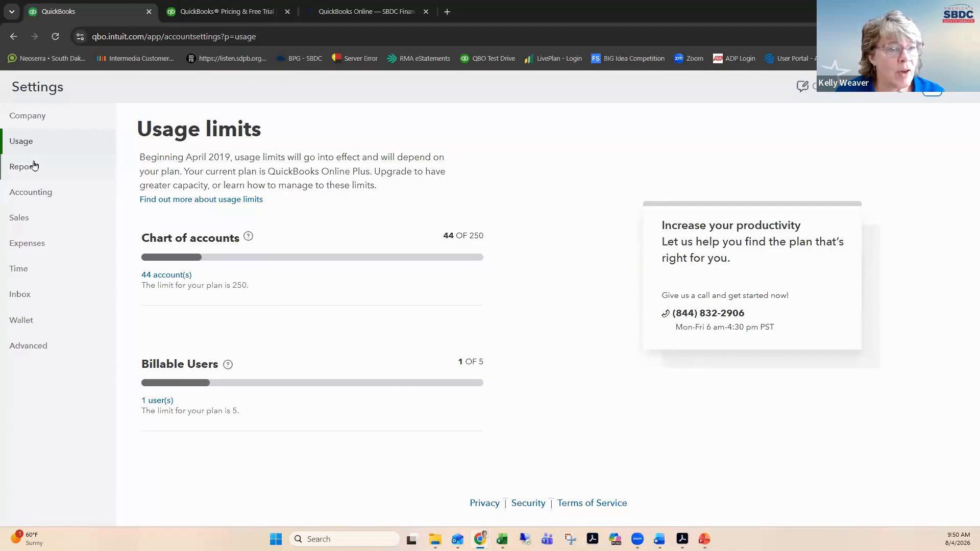
left_click(20, 219)
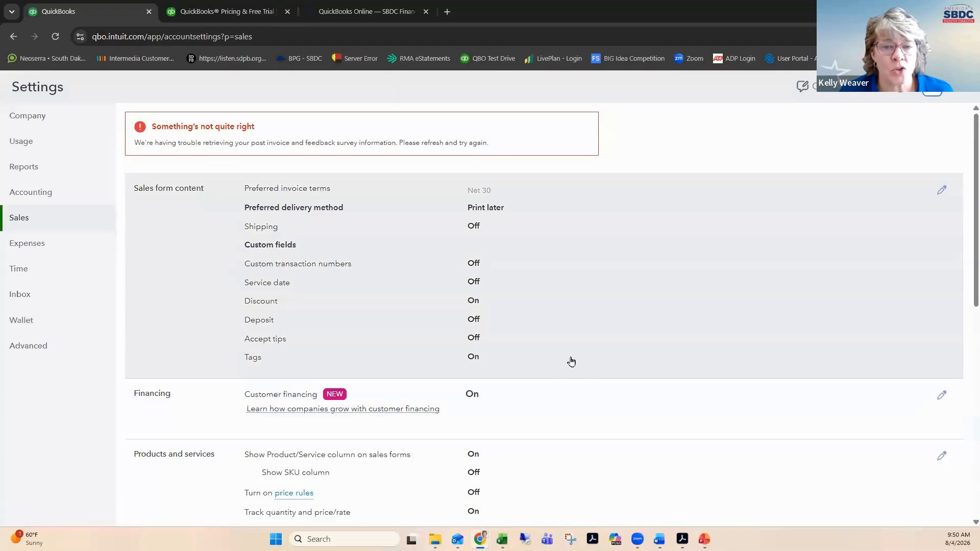
scroll(572, 361, "down", 2)
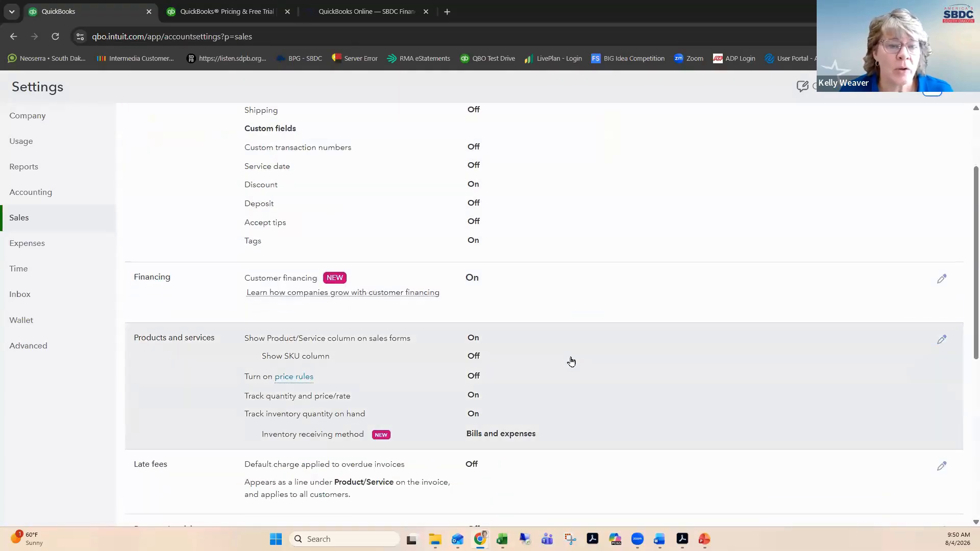
scroll(571, 362, "down", 1)
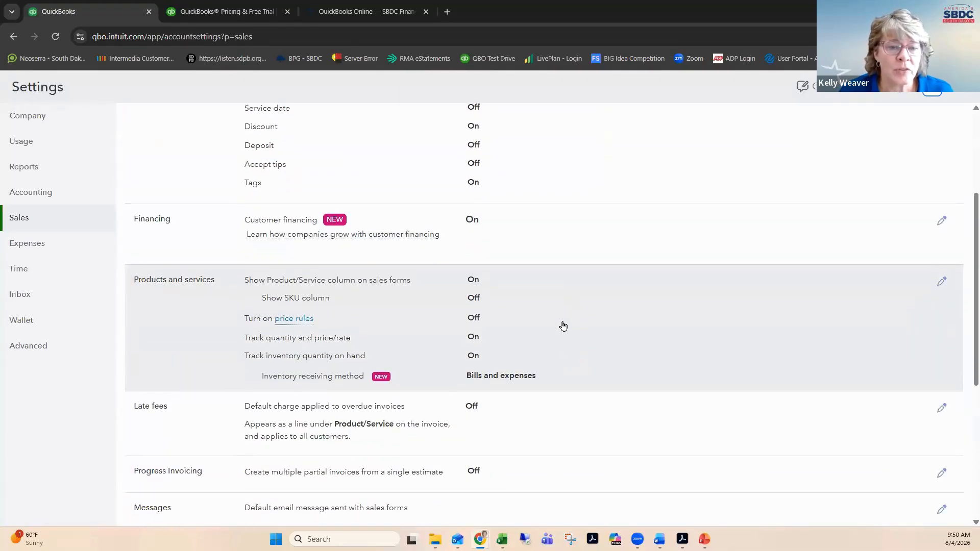
scroll(563, 325, "down", 3)
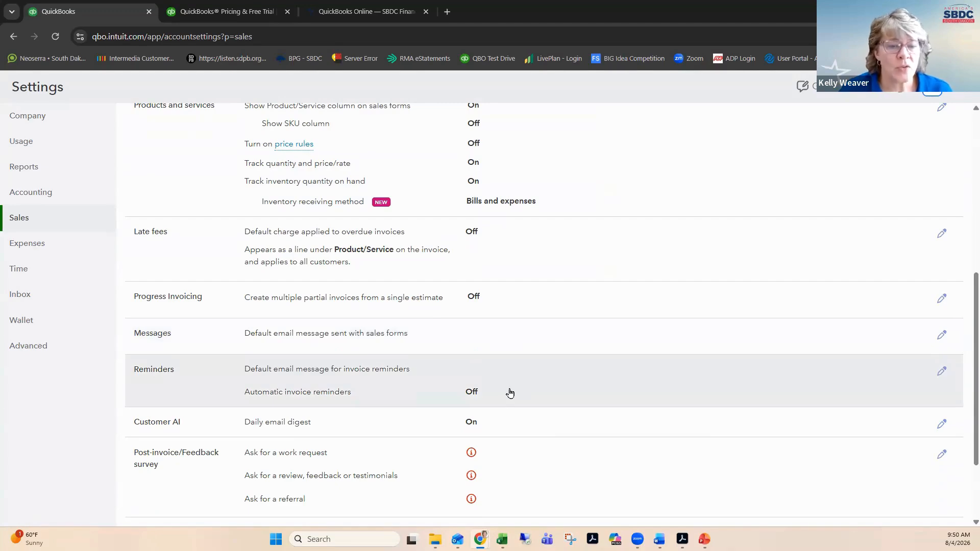
scroll(510, 392, "up", 7)
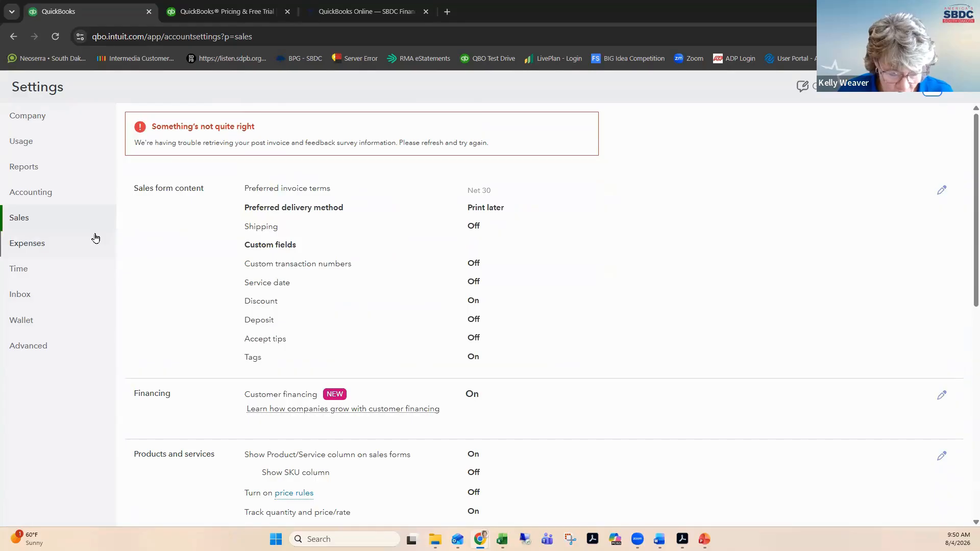
Review the advanced settings, from accounting method to chart of accounts, categories and automation, and close the settings
left_click(34, 349)
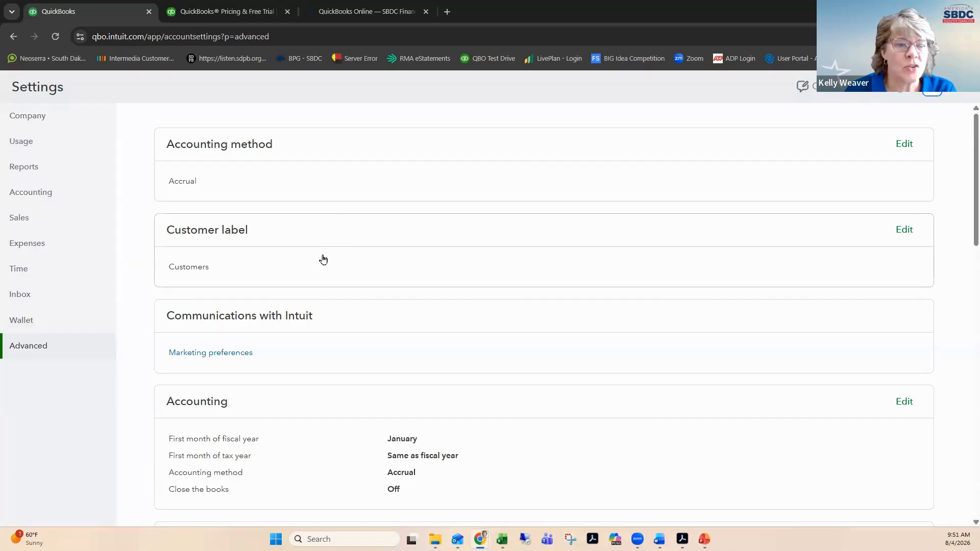
scroll(322, 259, "down", 2)
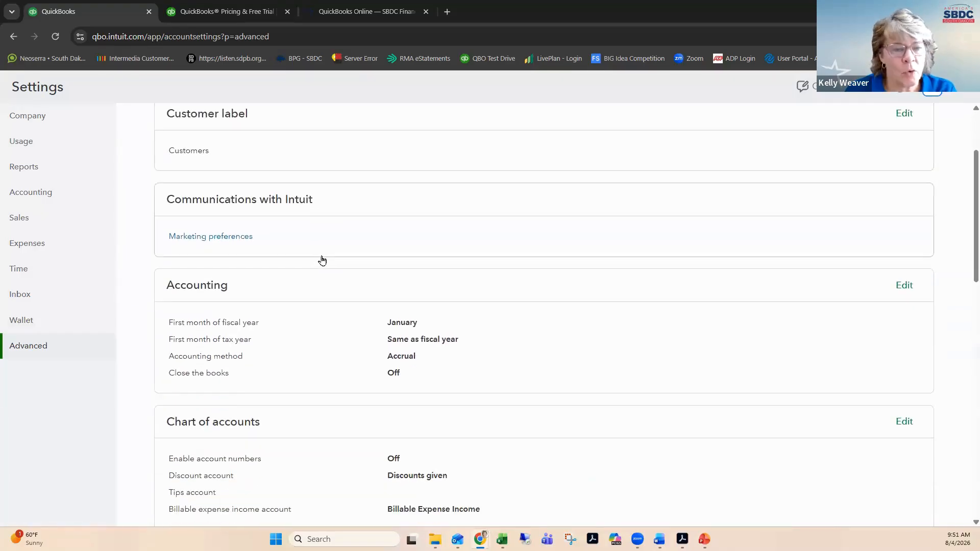
scroll(322, 260, "down", 1)
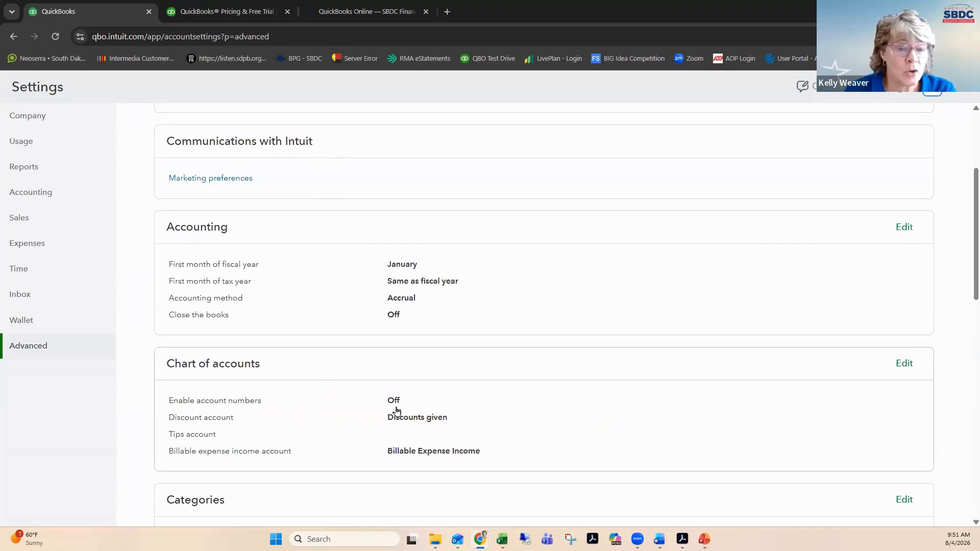
scroll(310, 430, "down", 3)
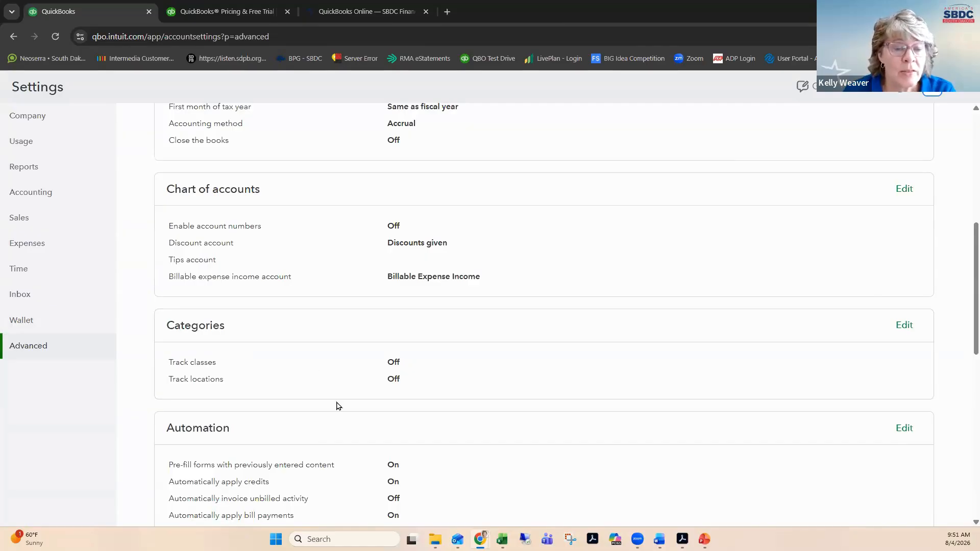
scroll(334, 406, "up", 7)
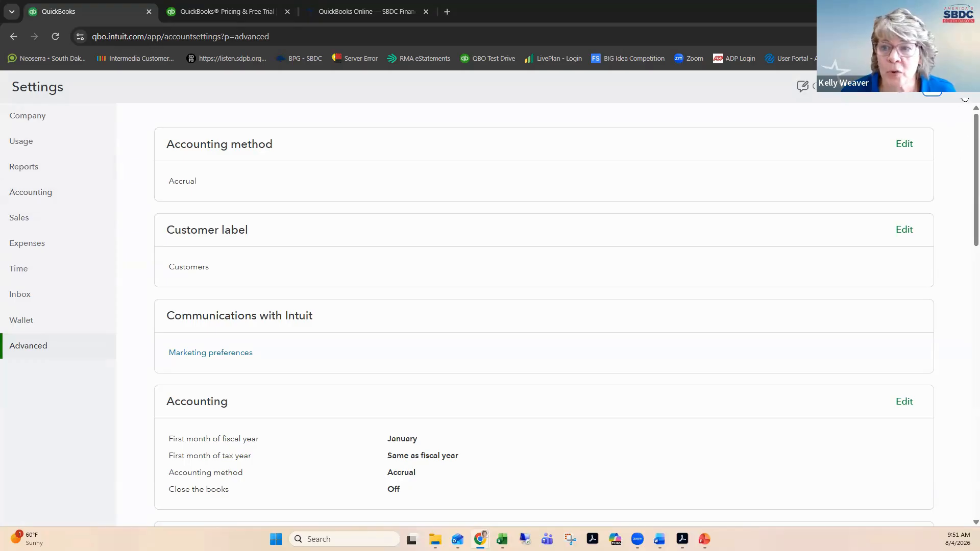
left_click(965, 87)
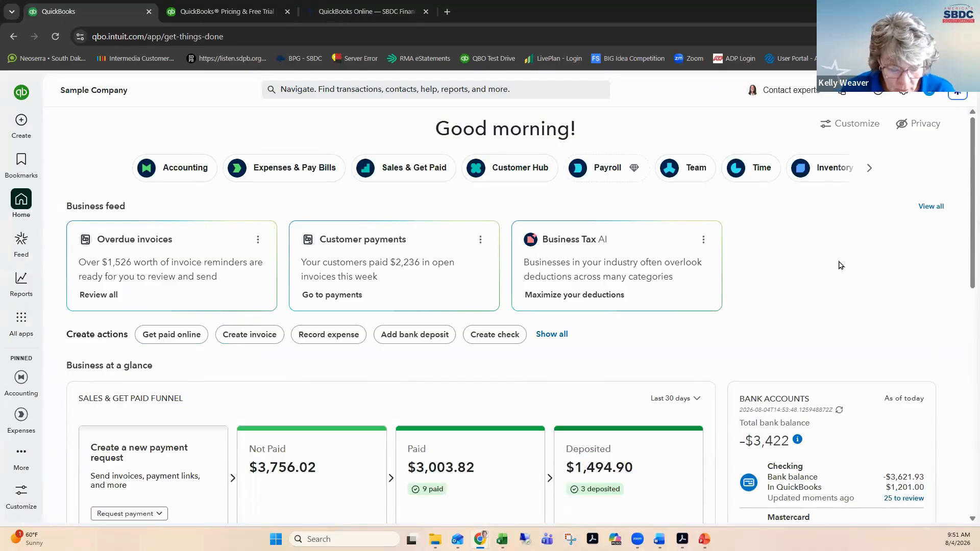
Open Manage users and look over the company's users and its accounting firms
left_click(904, 91)
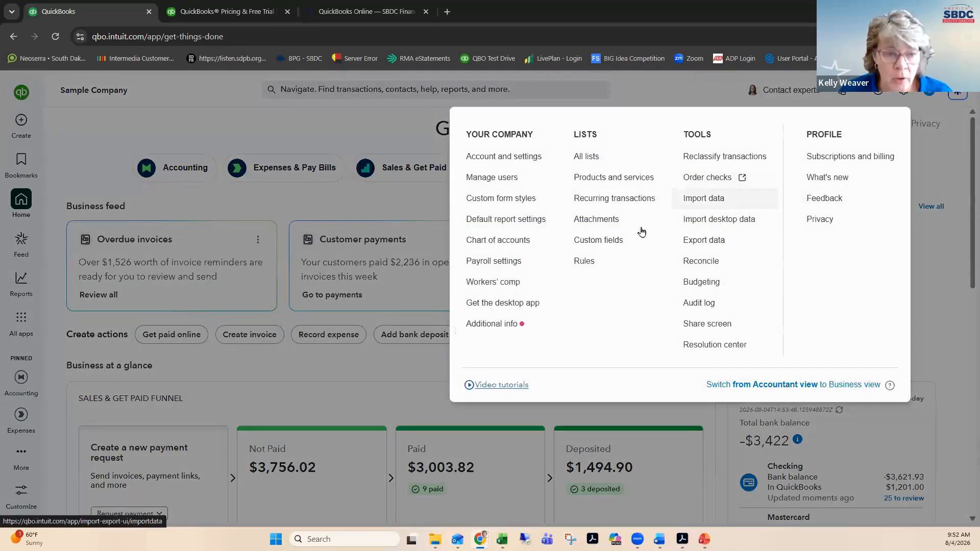
left_click(509, 184)
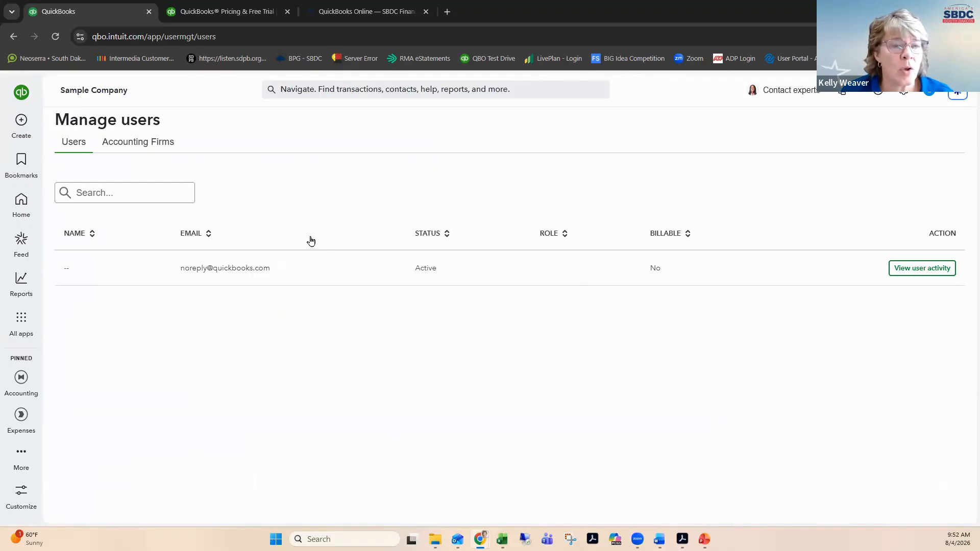
left_click(182, 191)
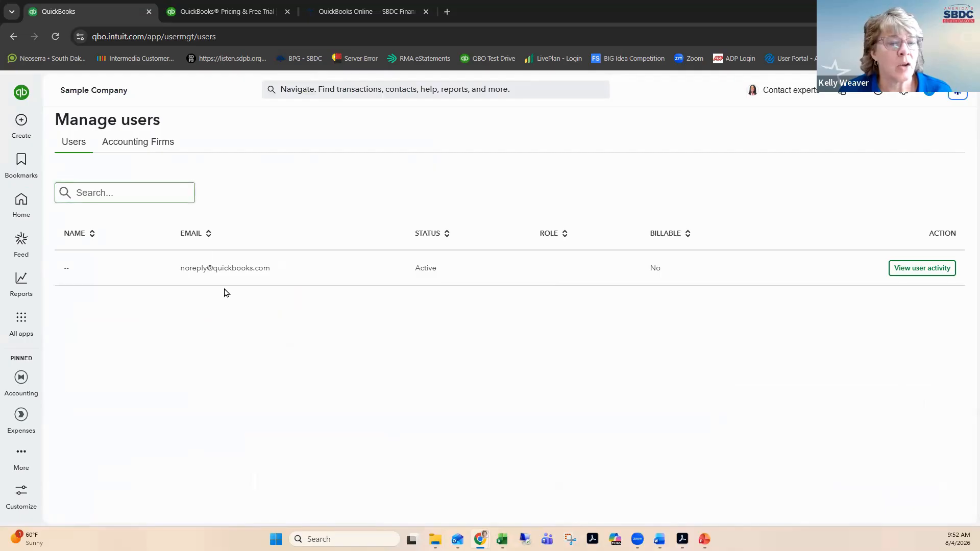
left_click(135, 146)
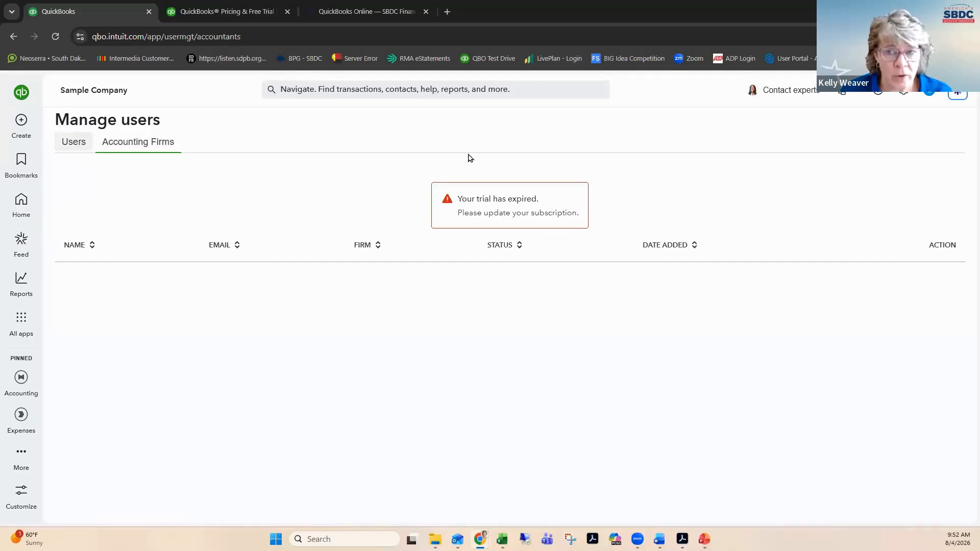
View the custom form styles list and look over the remaining company setup options
left_click(904, 92)
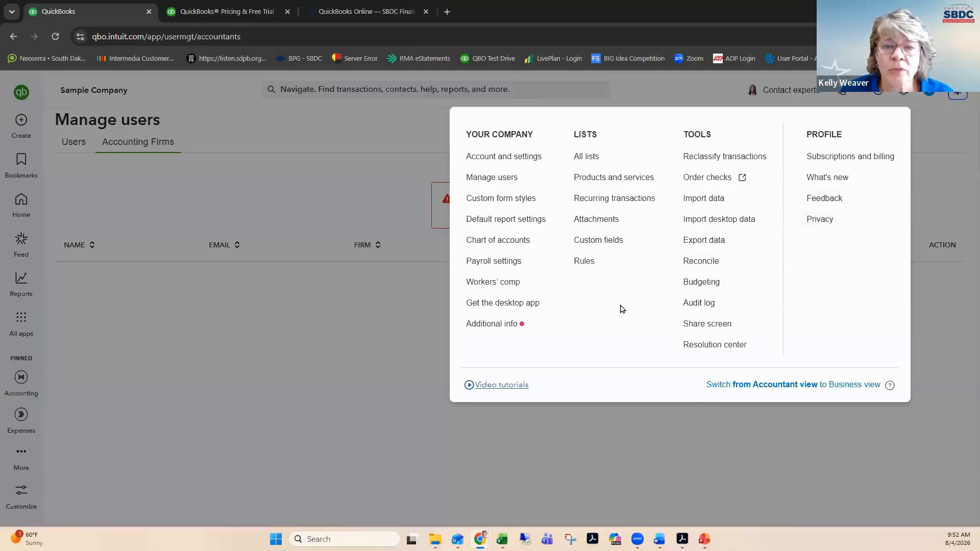
left_click(519, 200)
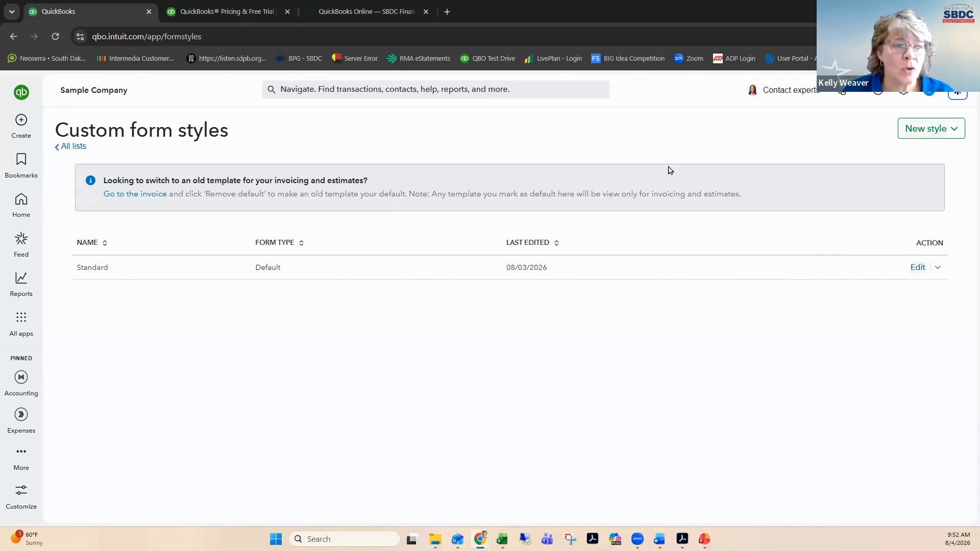
left_click(904, 94)
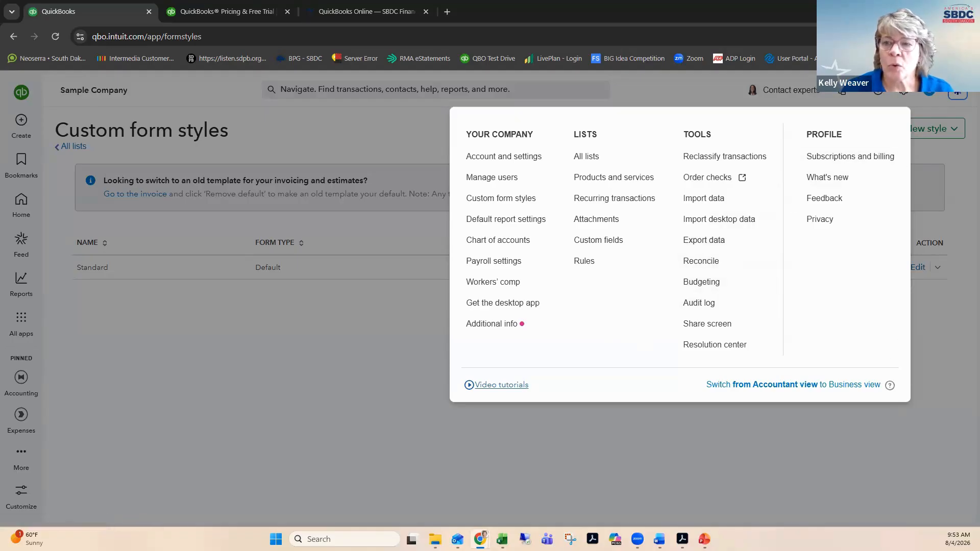
left_click(905, 93)
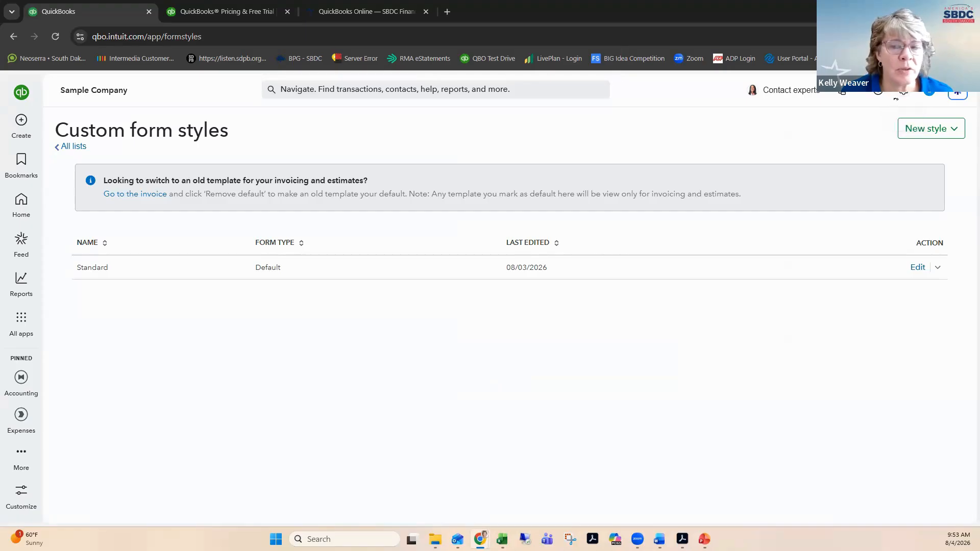
Look over the transaction types available for creation and the Intuit Intelligence assistant, and close the assistant
left_click(15, 132)
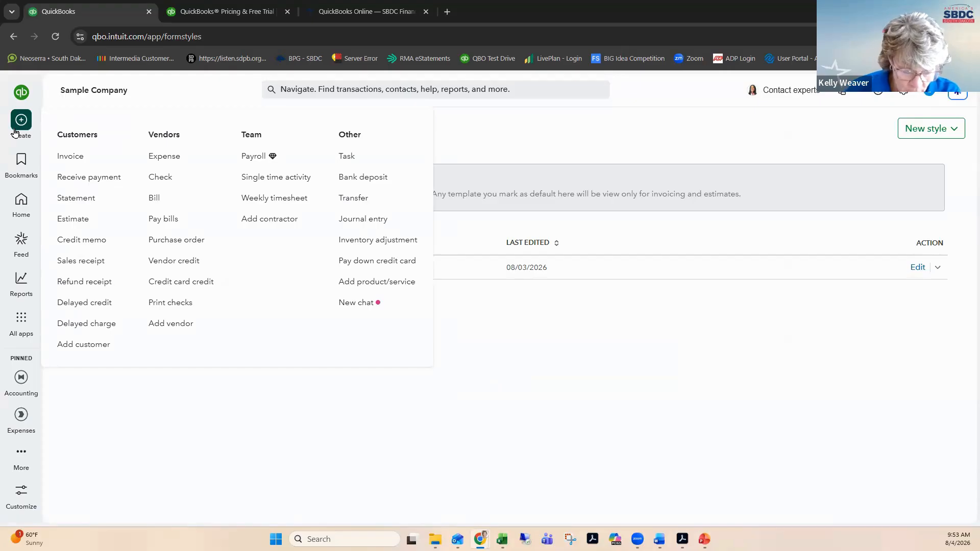
left_click(526, 125)
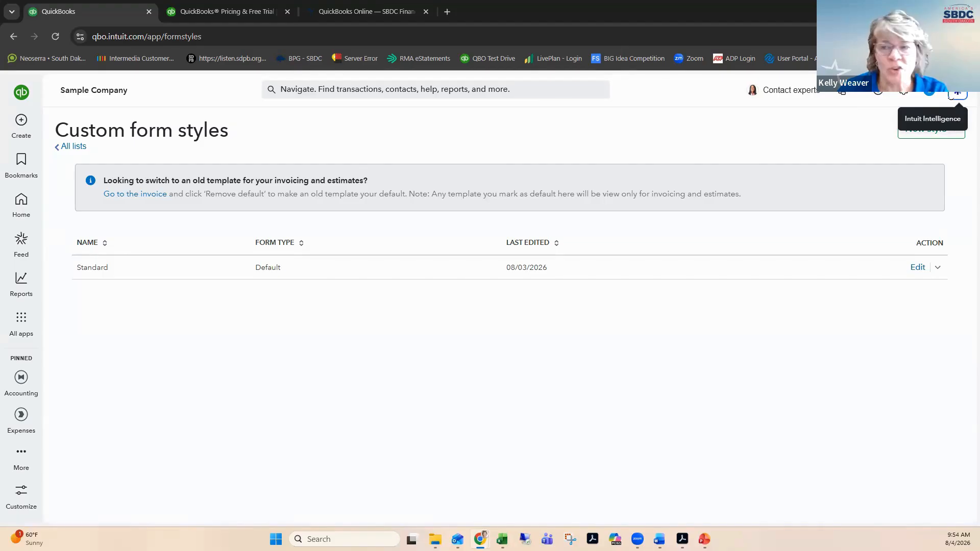
left_click(958, 94)
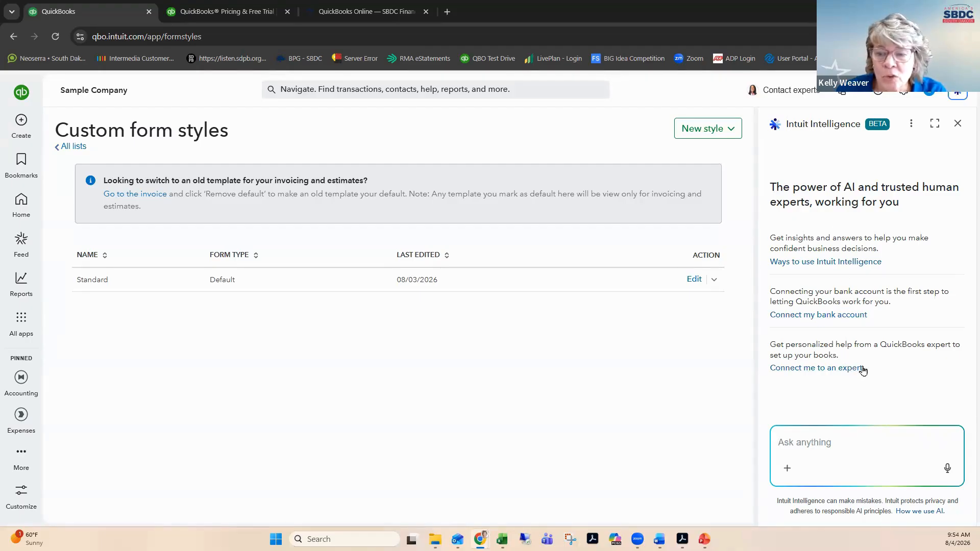
left_click(959, 123)
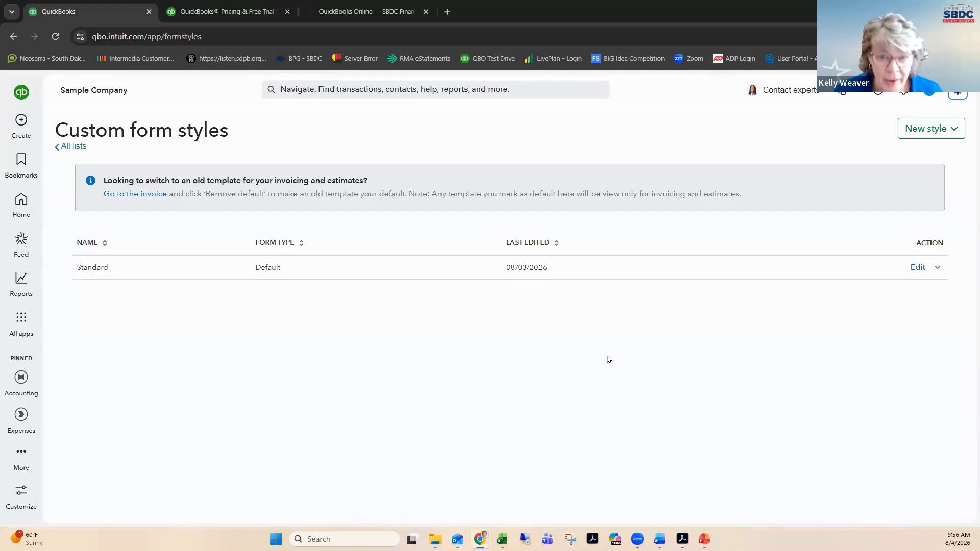
Check the bookmarks, return to the home page and open the chart of accounts in the Accounting app
left_click(12, 177)
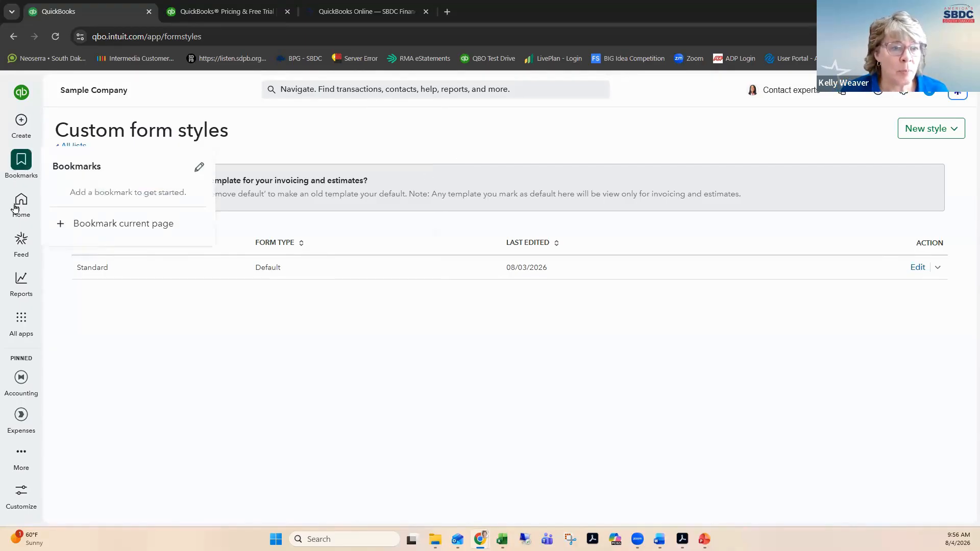
left_click(18, 204)
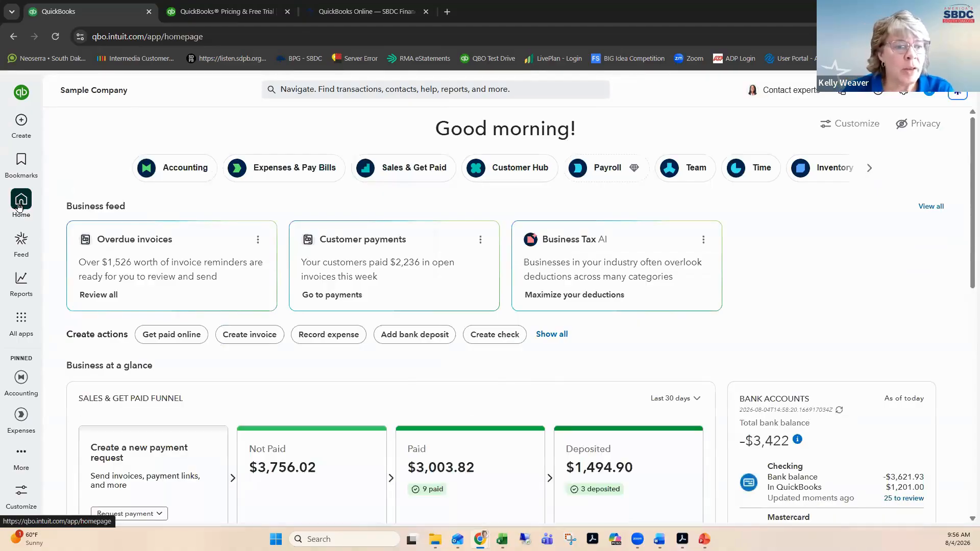
left_click(166, 175)
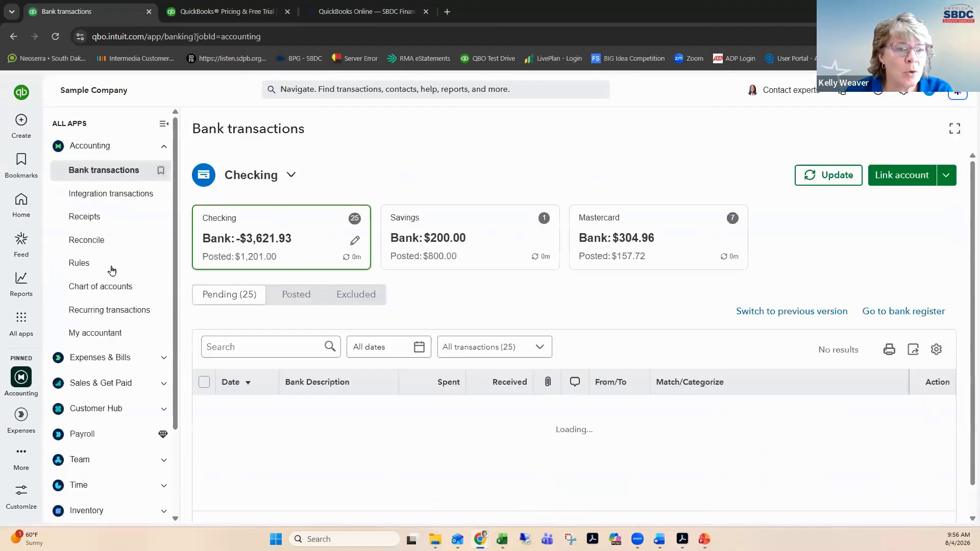
left_click(109, 292)
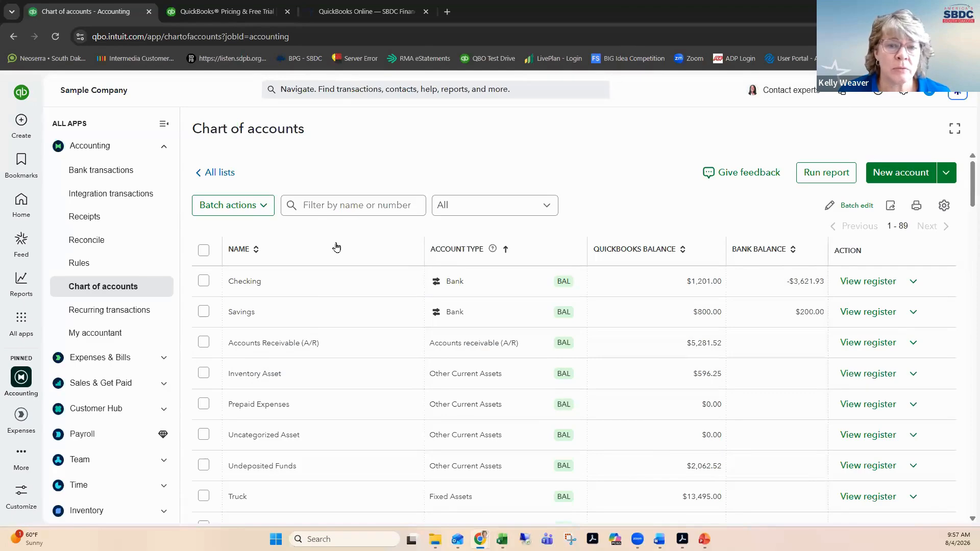
Examine the balance sheet accounts in the chart of accounts, from bank and asset accounts to liabilities and equity
scroll(336, 247, "down", 3)
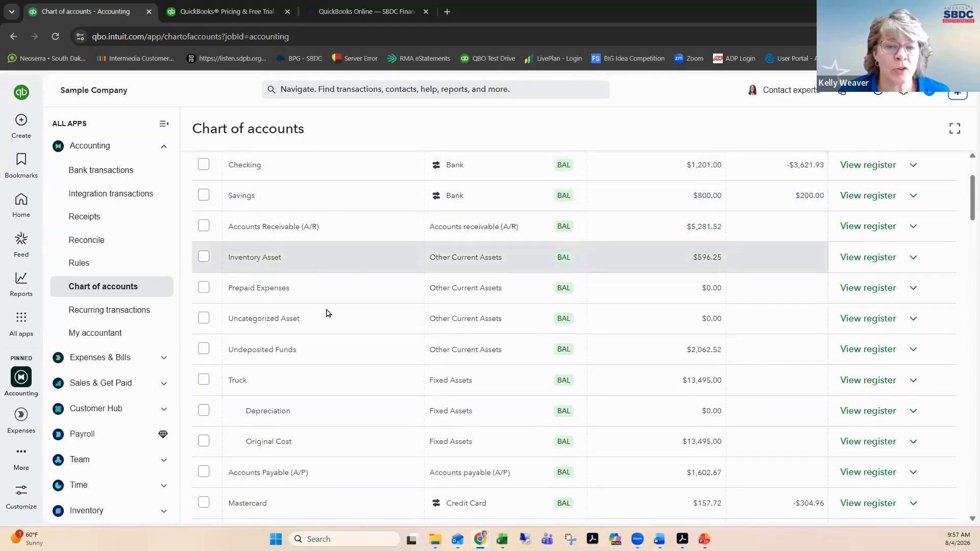
scroll(537, 292, "down", 2)
scroll(561, 357, "down", 1)
scroll(563, 365, "down", 1)
scroll(564, 365, "up", 6)
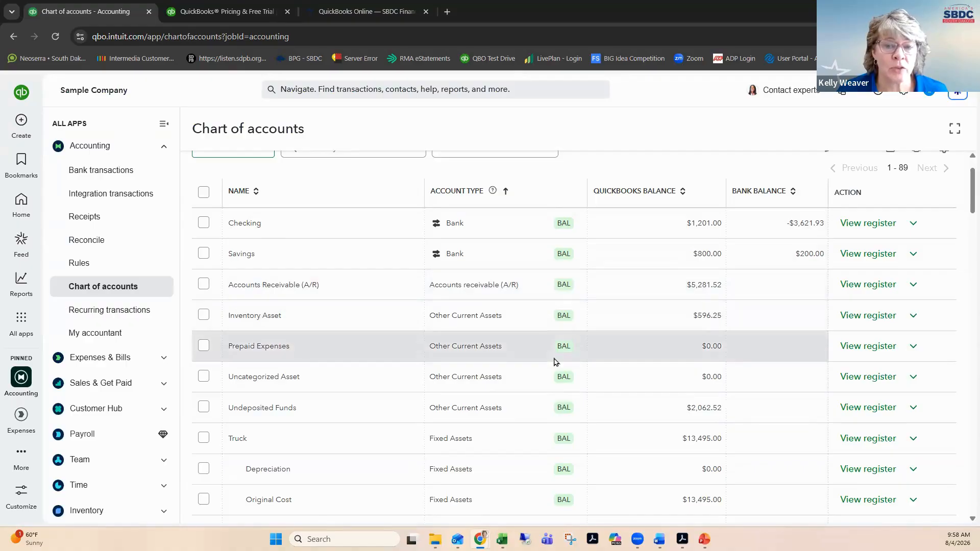
scroll(555, 361, "down", 2)
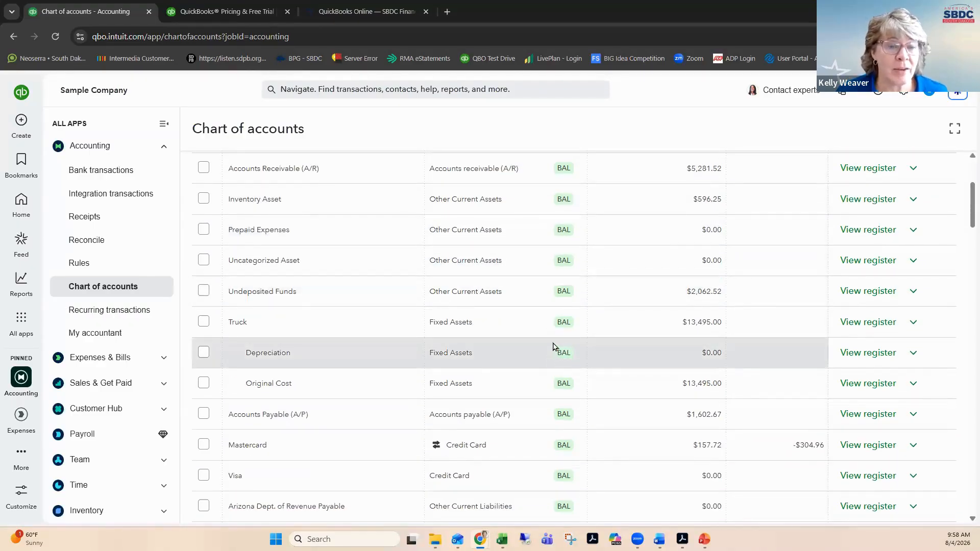
scroll(554, 349, "down", 1)
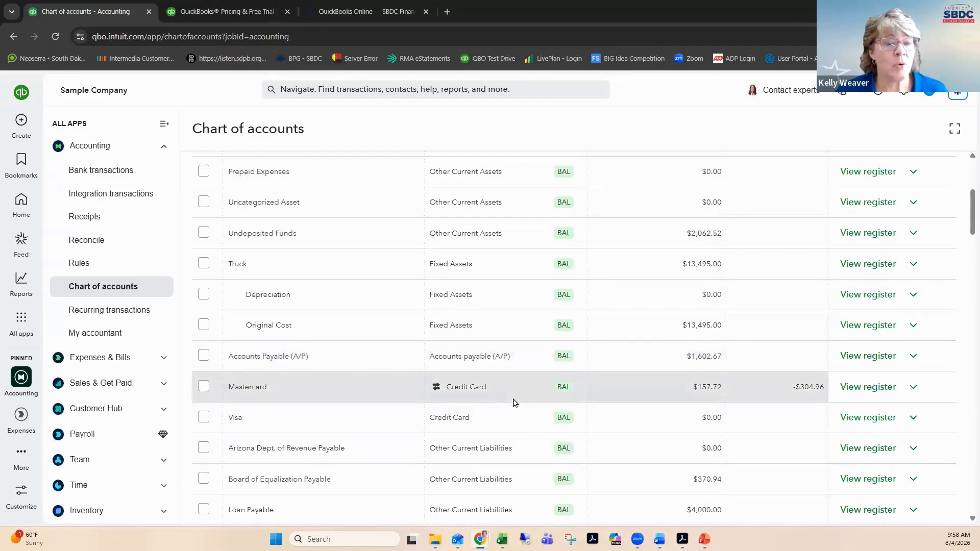
scroll(515, 403, "down", 2)
scroll(514, 403, "down", 1)
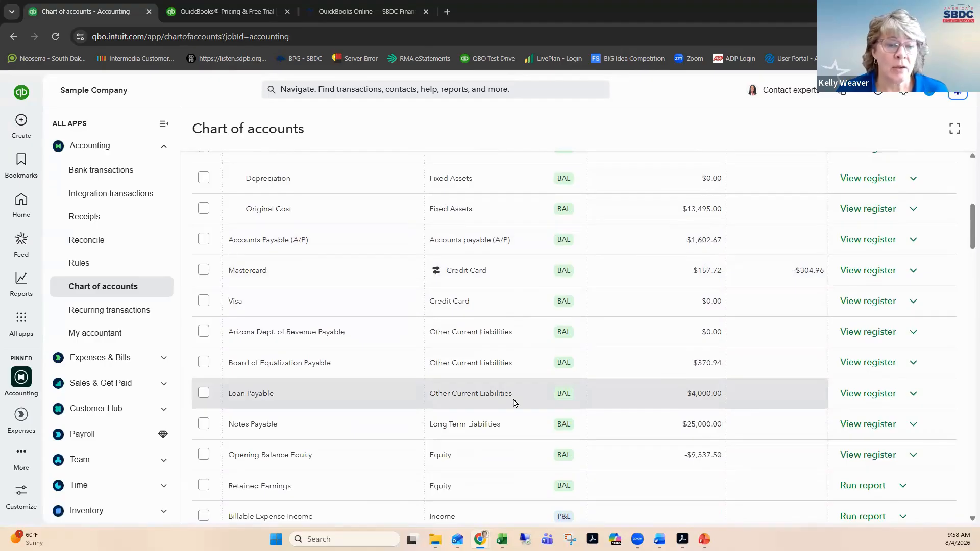
scroll(514, 404, "down", 1)
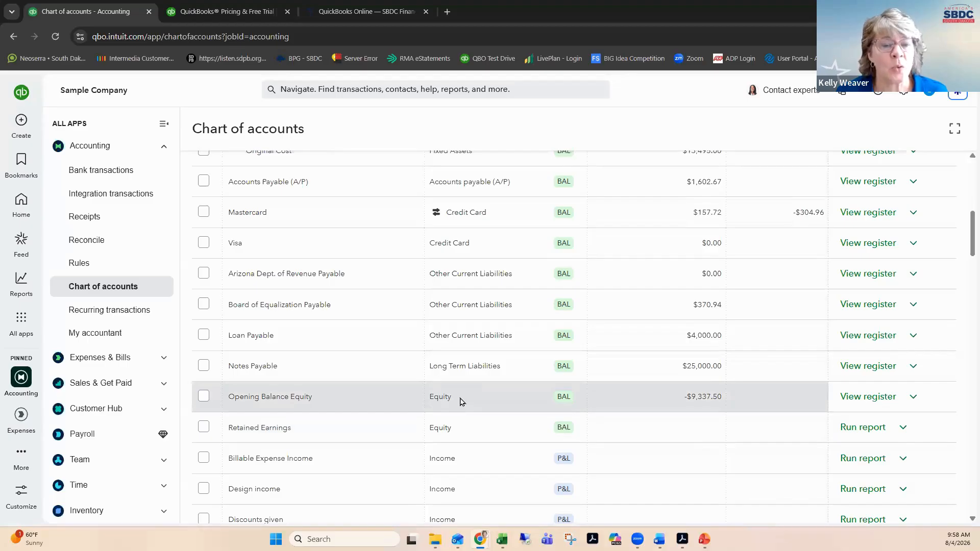
scroll(461, 402, "down", 1)
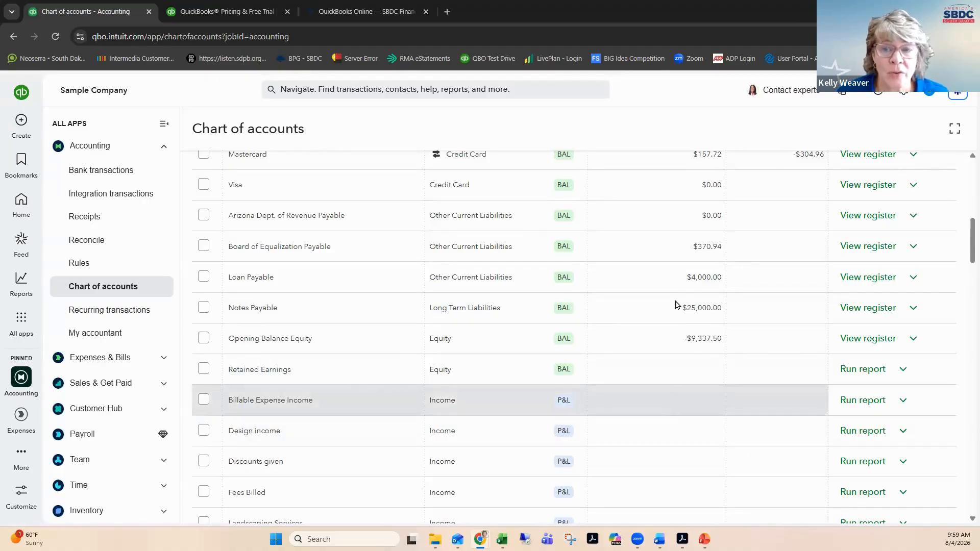
scroll(680, 243, "up", 1)
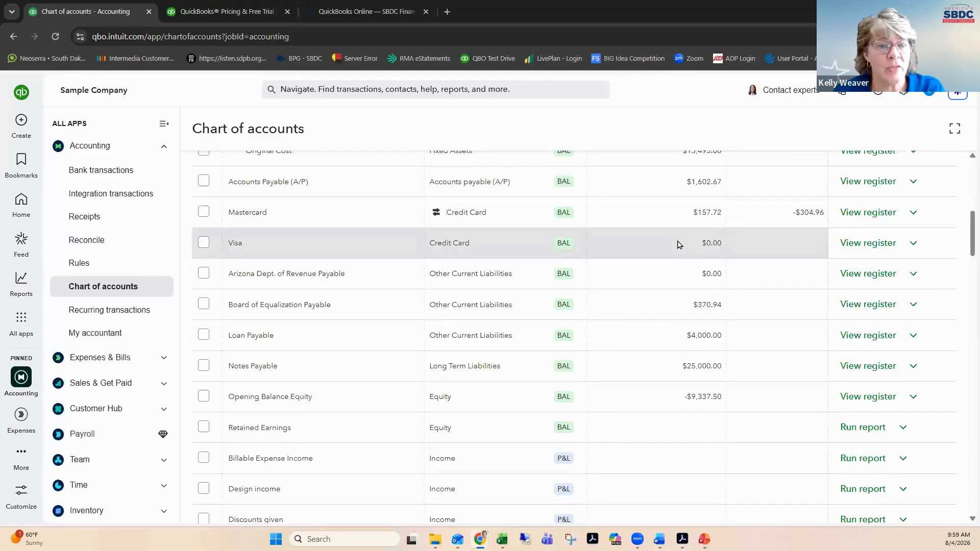
Examine the profit and loss accounts in the chart of accounts, from income through cost of goods sold to the first expense accounts
scroll(679, 244, "down", 2)
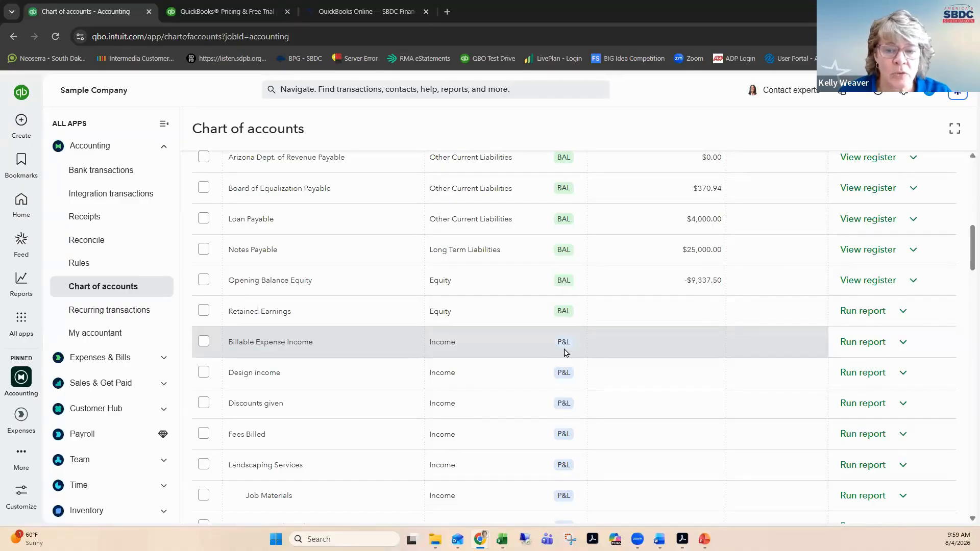
scroll(565, 354, "down", 5)
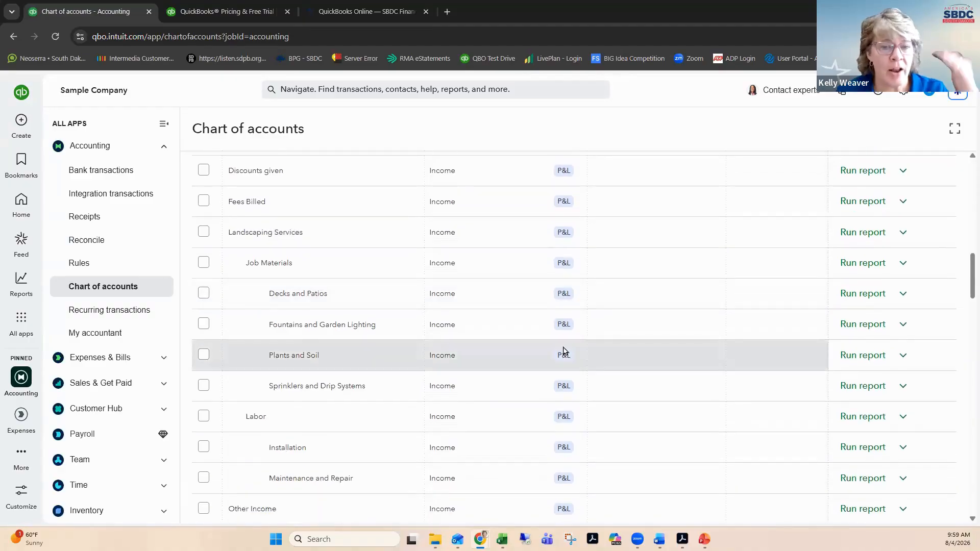
scroll(561, 346, "down", 7)
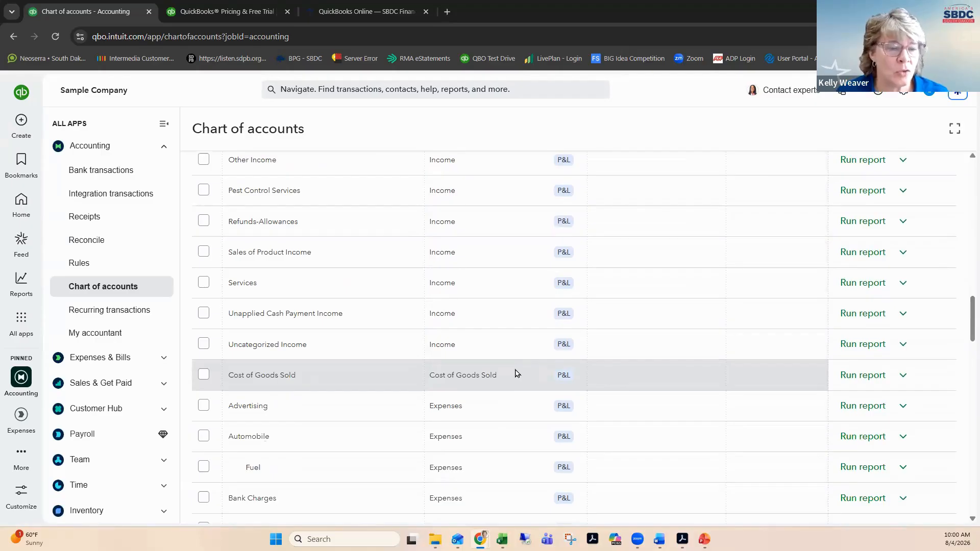
scroll(516, 373, "down", 3)
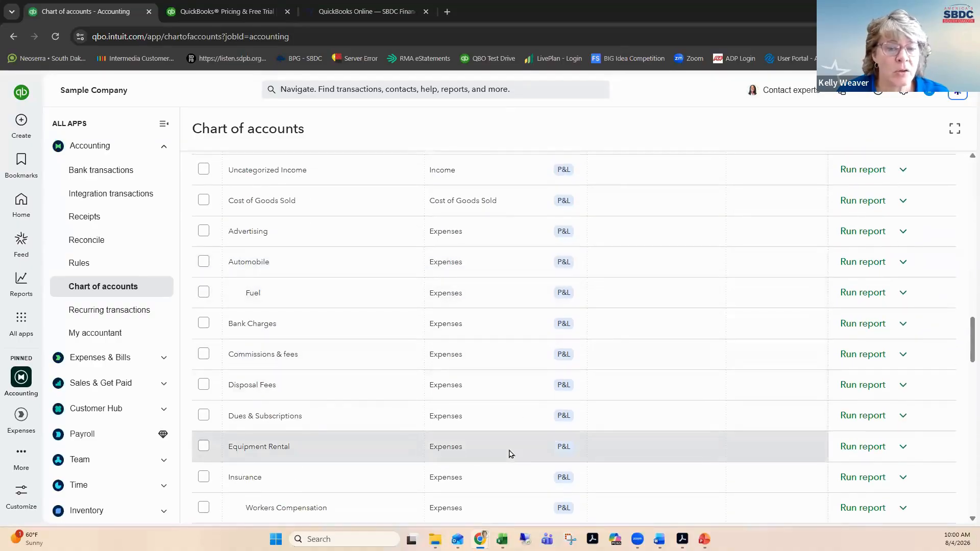
scroll(510, 453, "down", 3)
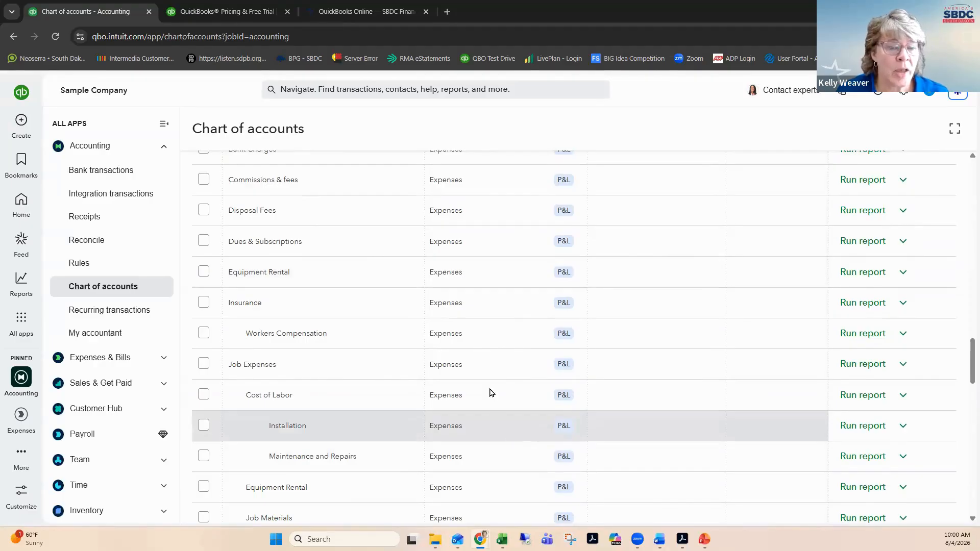
scroll(489, 394, "up", 2)
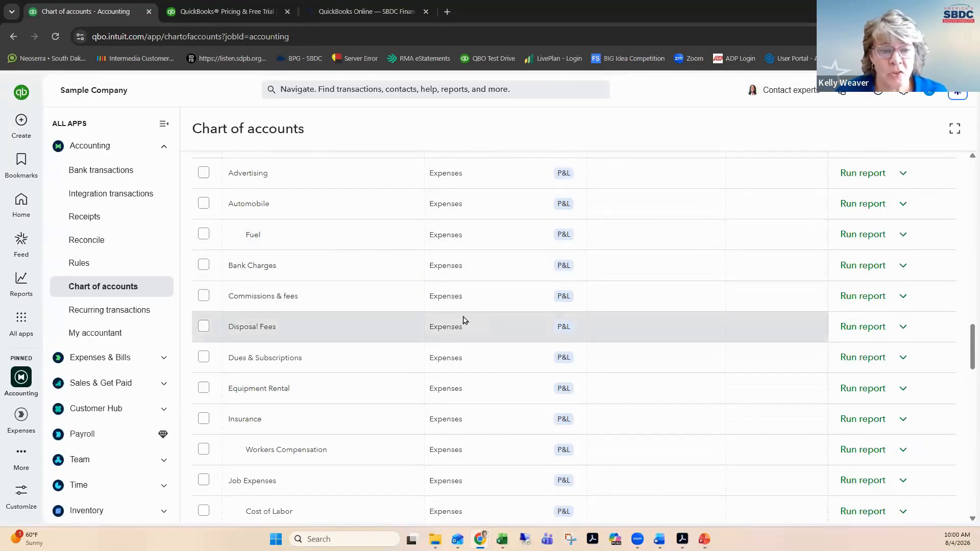
scroll(459, 320, "up", 1)
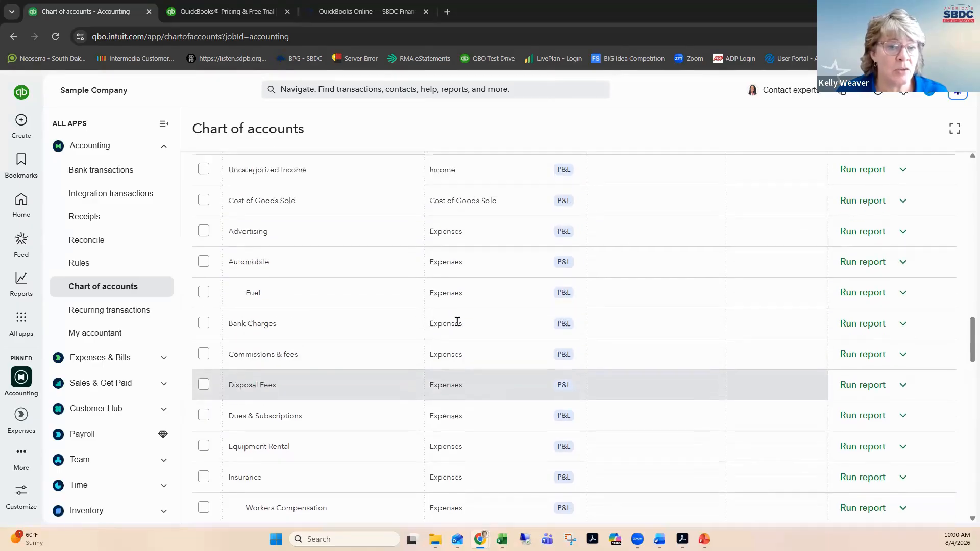
scroll(458, 321, "up", 2)
scroll(456, 324, "up", 1)
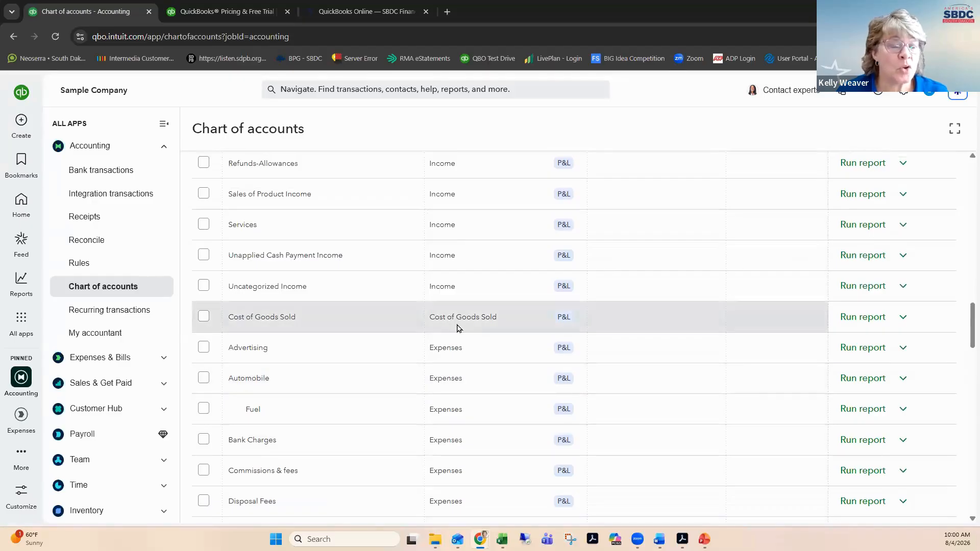
Examine the expense accounts and their nested subaccounts, including Job Expenses, Legal & Professional Fees and Maintenance and Repair
scroll(458, 327, "down", 4)
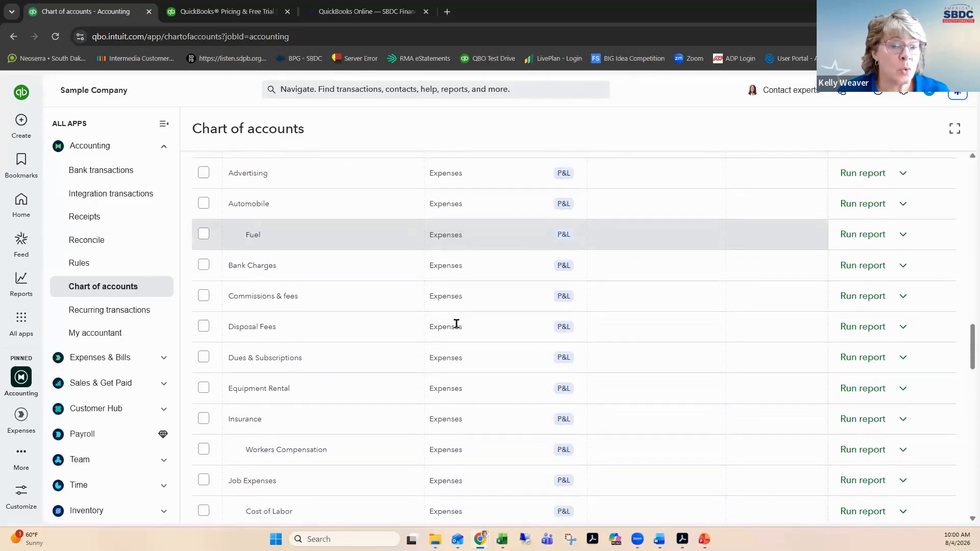
scroll(456, 324, "down", 2)
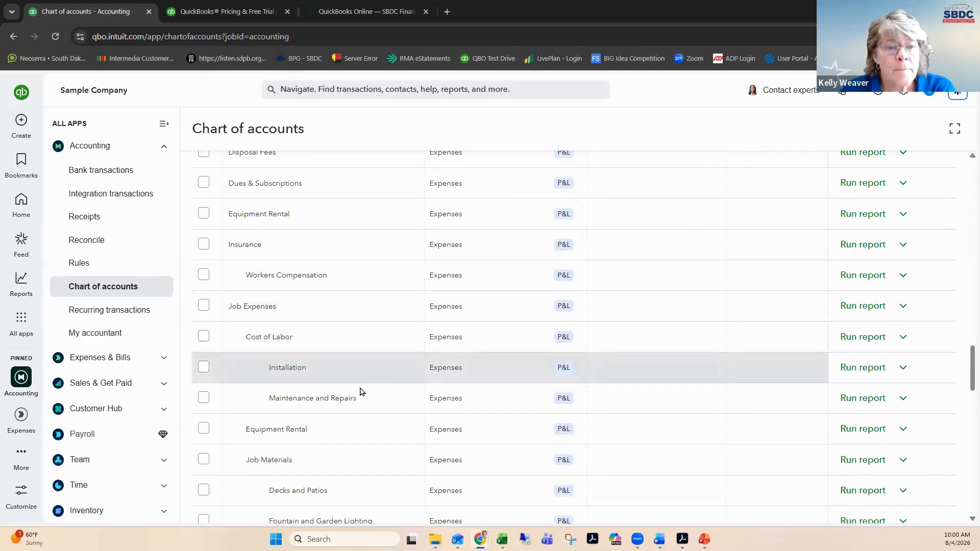
scroll(366, 394, "down", 2)
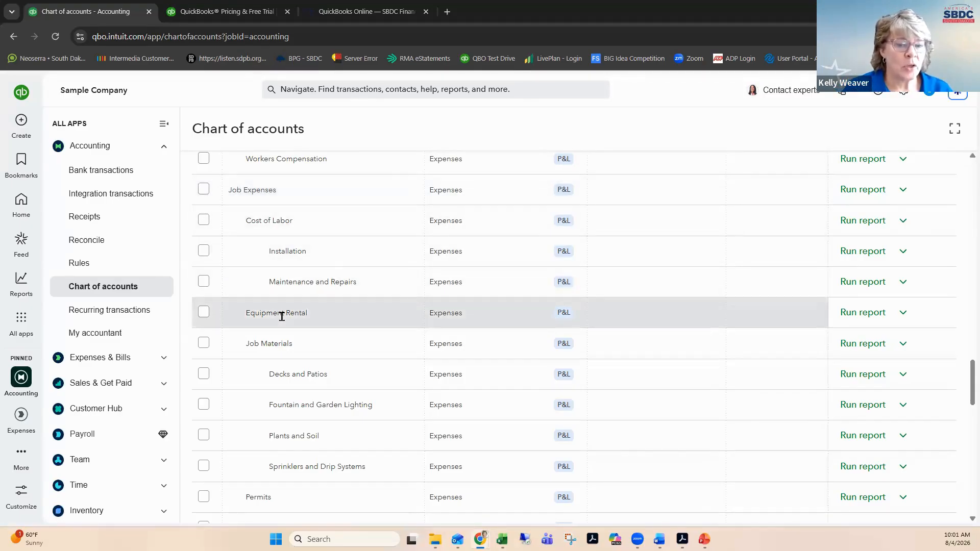
scroll(280, 314, "down", 2)
scroll(280, 316, "down", 3)
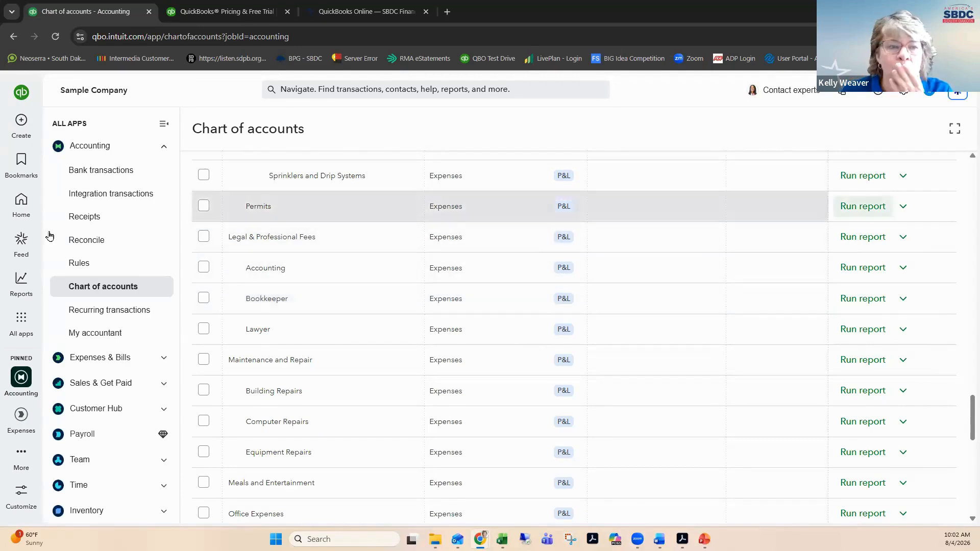
Open the Profit and Loss report from the favorite standard reports and look over its income section
left_click(22, 280)
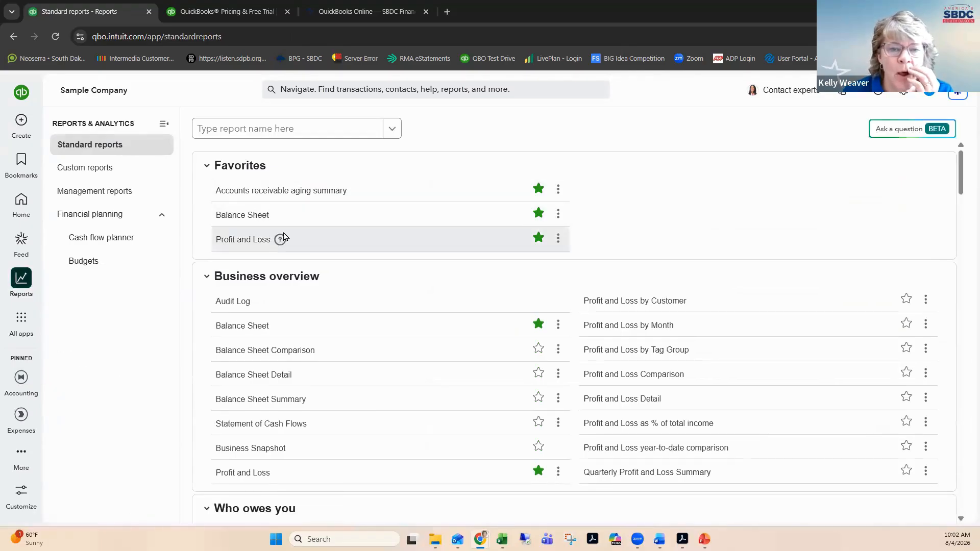
left_click(256, 241)
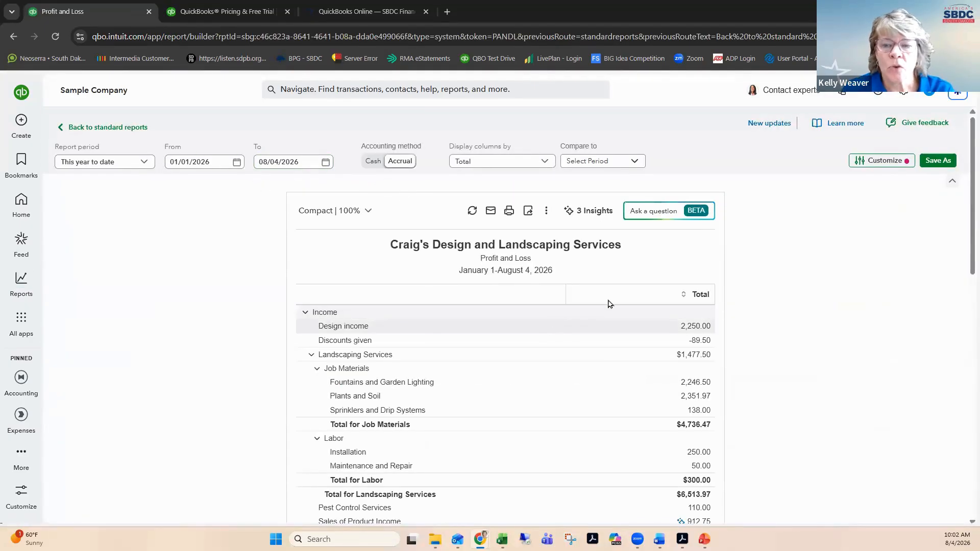
scroll(903, 251, "down", 1)
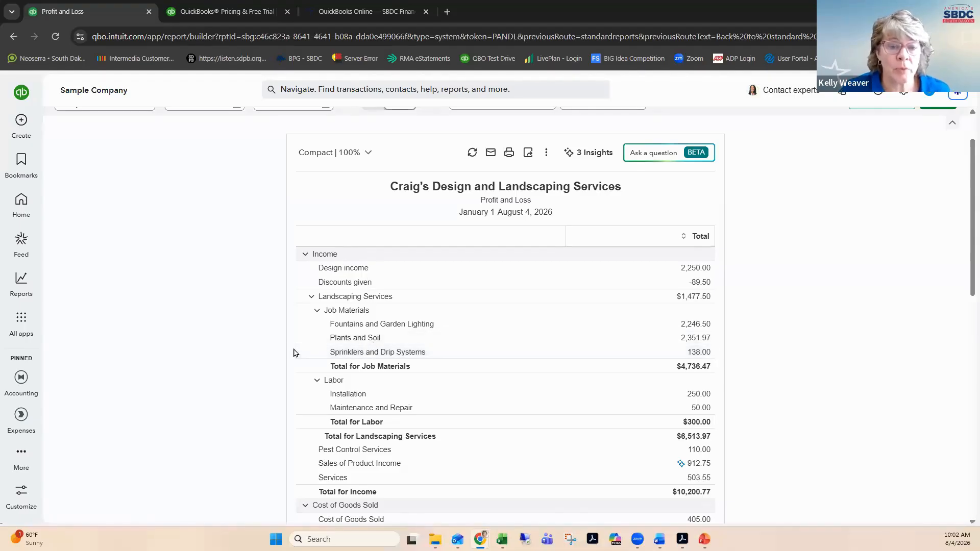
Collapse the Job Materials, Labor and Landscaping Services income groups, and re-expand Landscaping Services and Job Materials to compare subtotals with detail
left_click(317, 311)
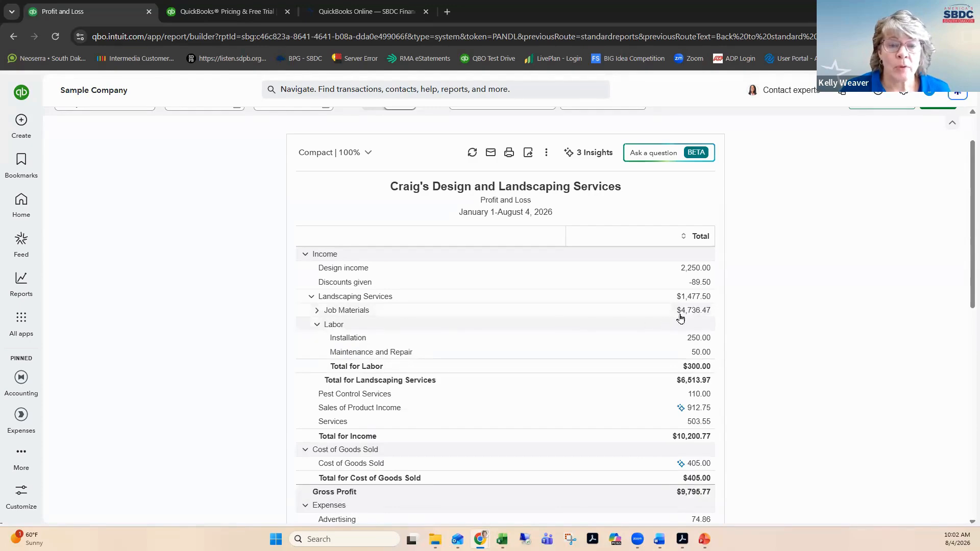
left_click(317, 325)
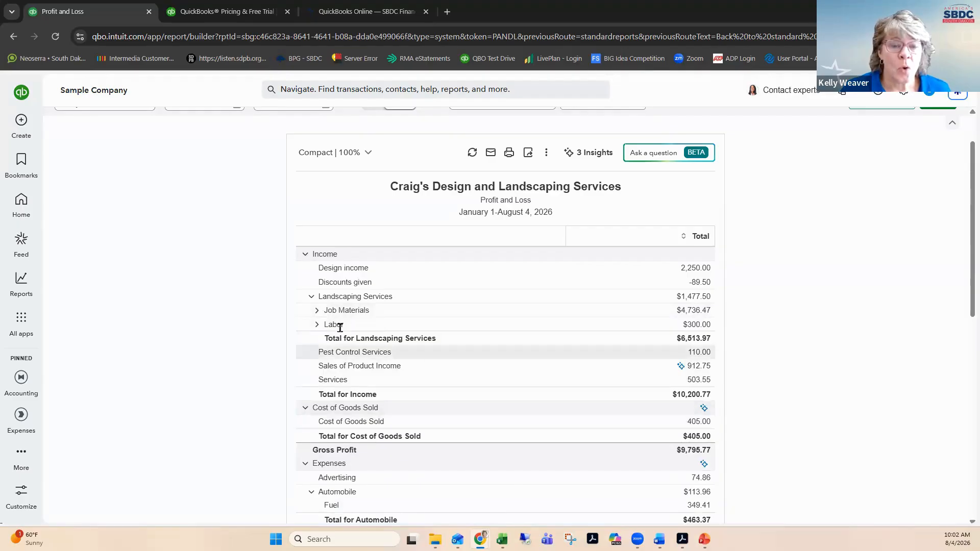
left_click(312, 297)
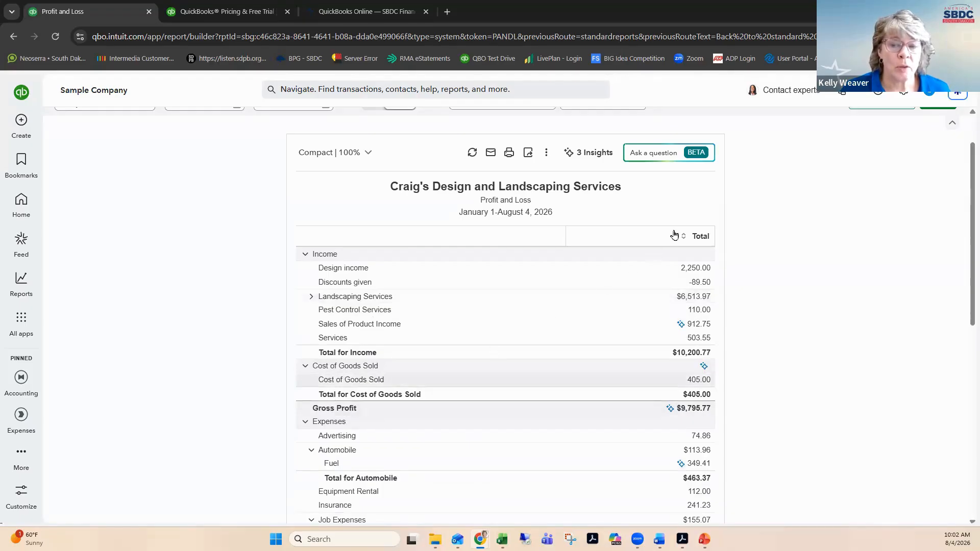
left_click(312, 299)
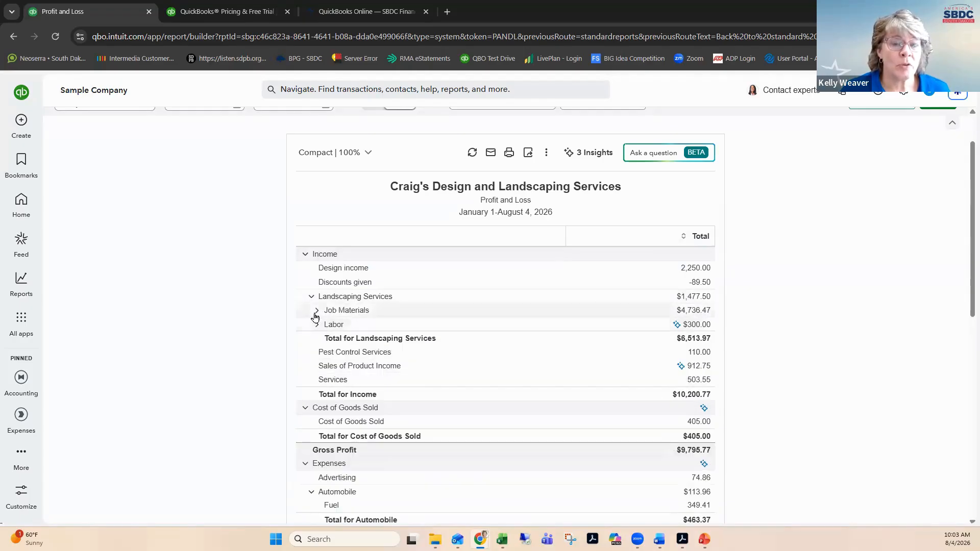
left_click(317, 313)
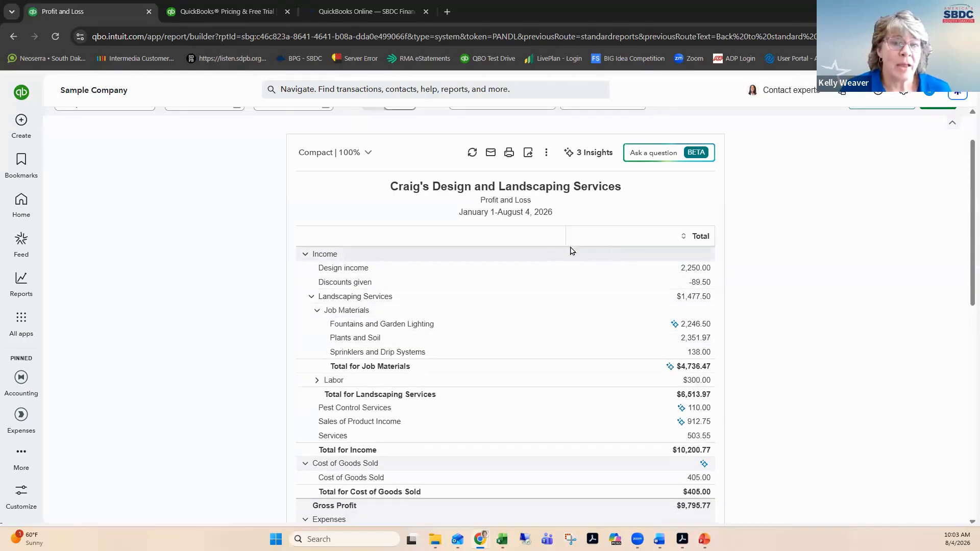
left_click(316, 311)
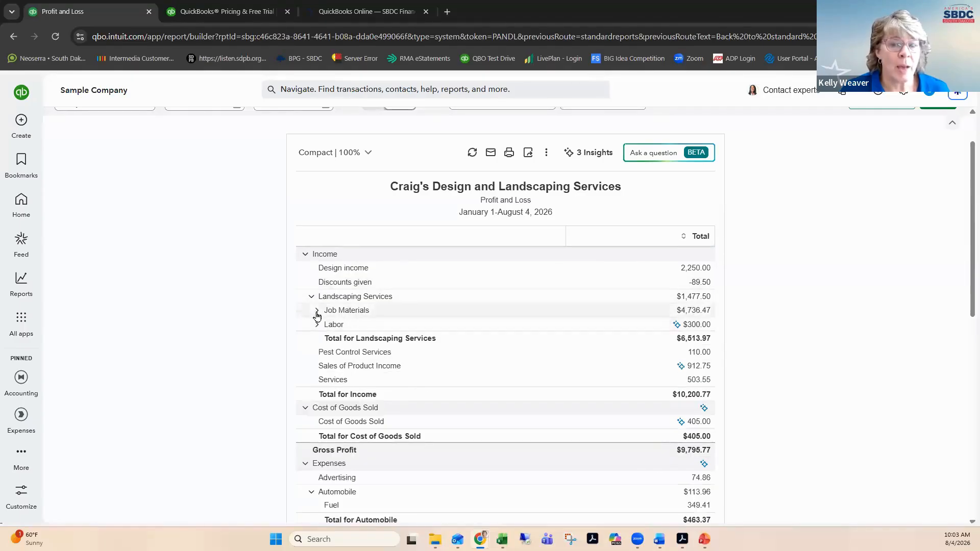
left_click(316, 310)
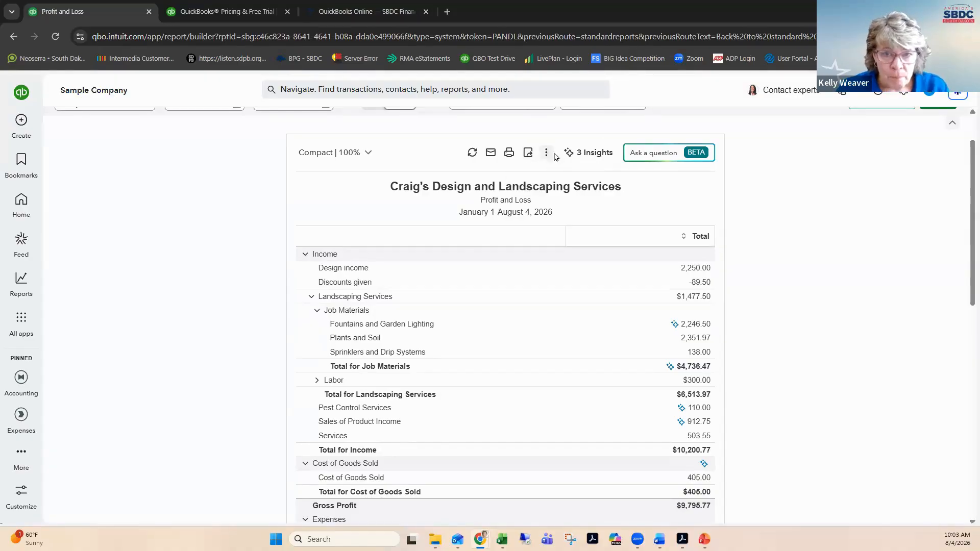
View the additional actions available for the Profit and Loss report and look over its income and expense lines
scroll(554, 161, "up", 2)
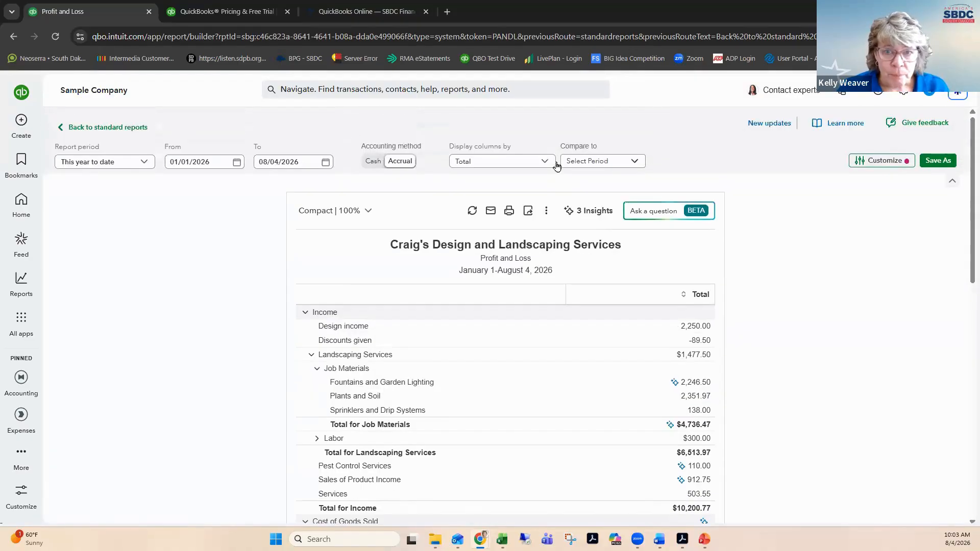
left_click(548, 217)
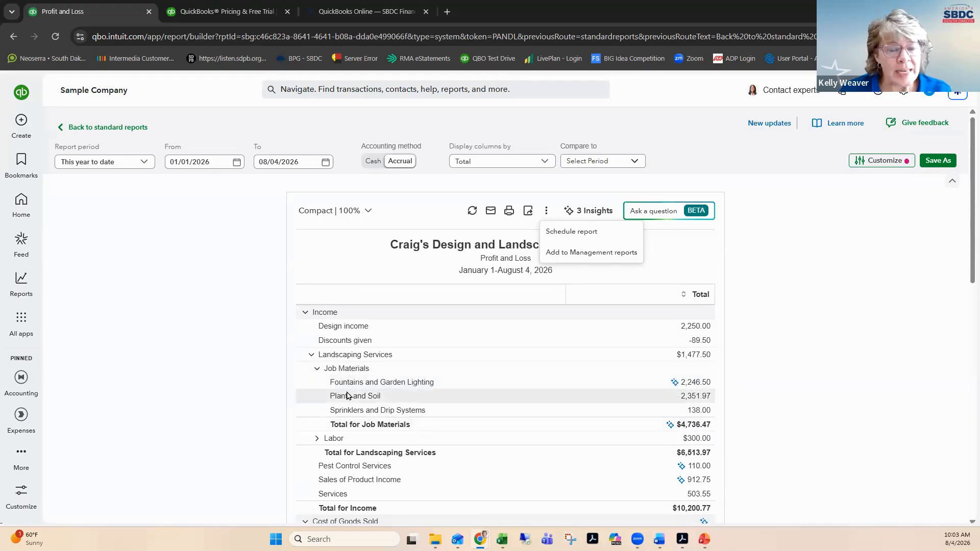
scroll(404, 400, "down", 3)
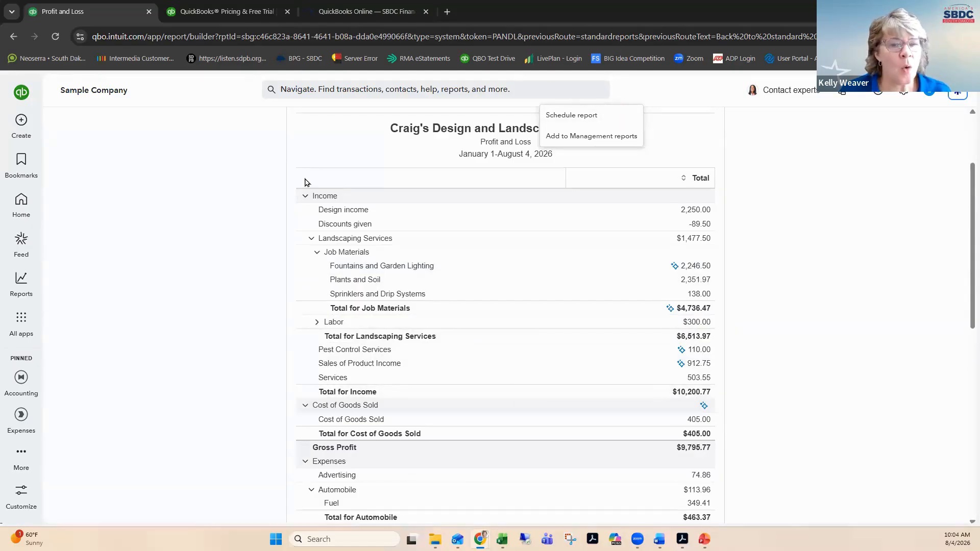
scroll(315, 227, "up", 1)
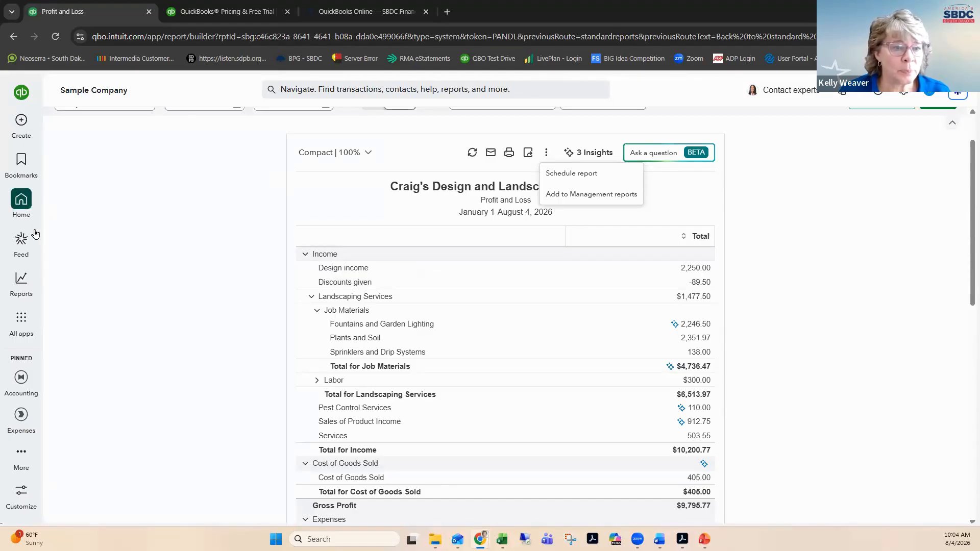
Return to the chart of accounts in the Accounting app
left_click(21, 378)
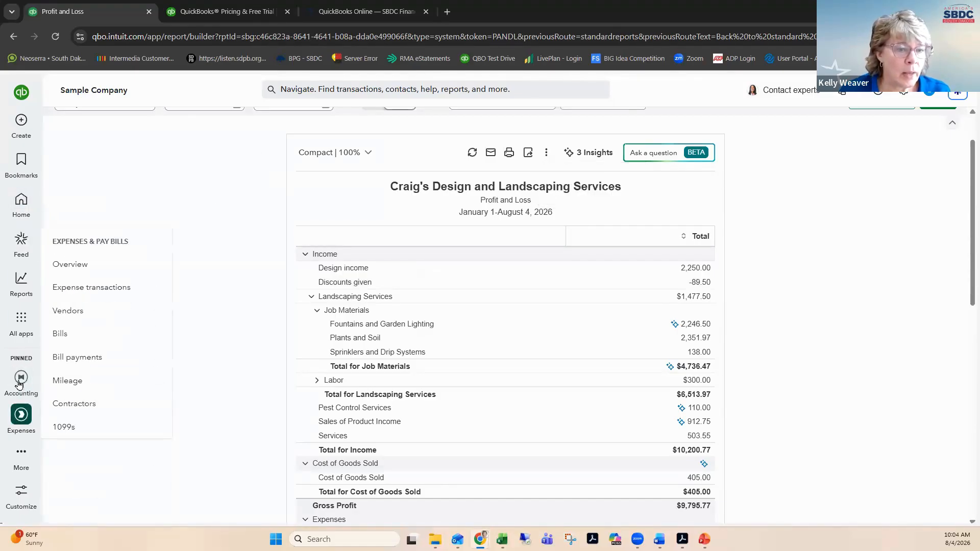
mouse_move(19, 383)
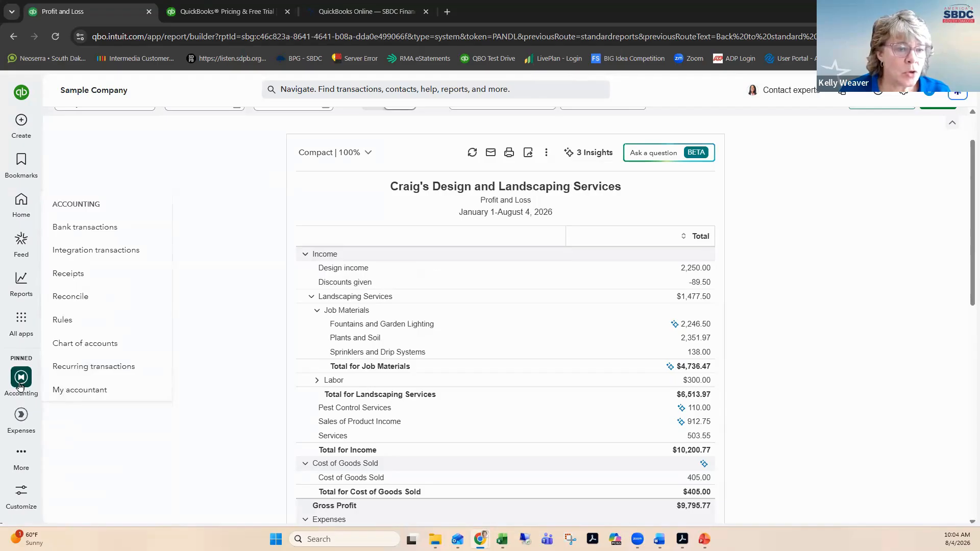
left_click(108, 344)
scroll(238, 182, "down", 15)
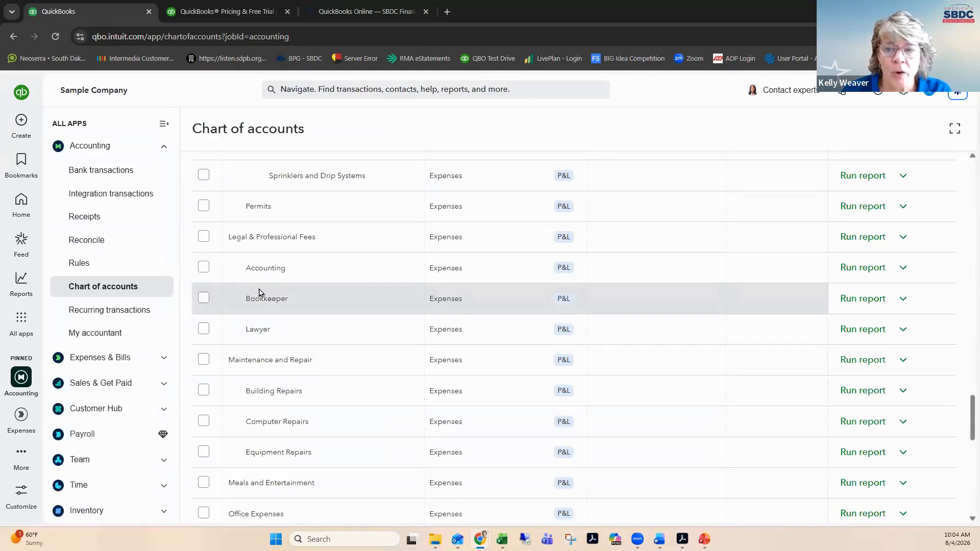
Try to make the Billable Expense Income account inactive and dismiss the resulting notice
left_click_drag(965, 425, 967, 165)
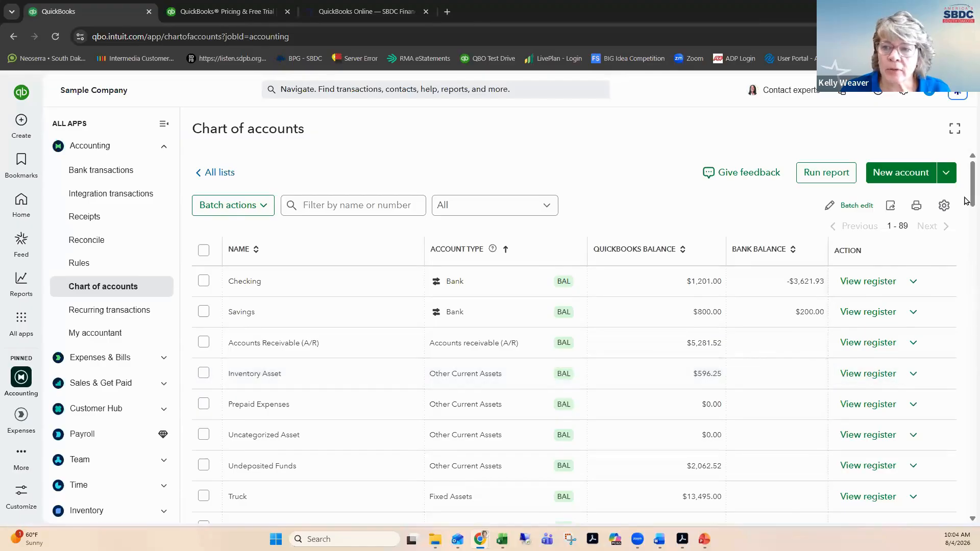
left_click_drag(966, 200, 967, 268)
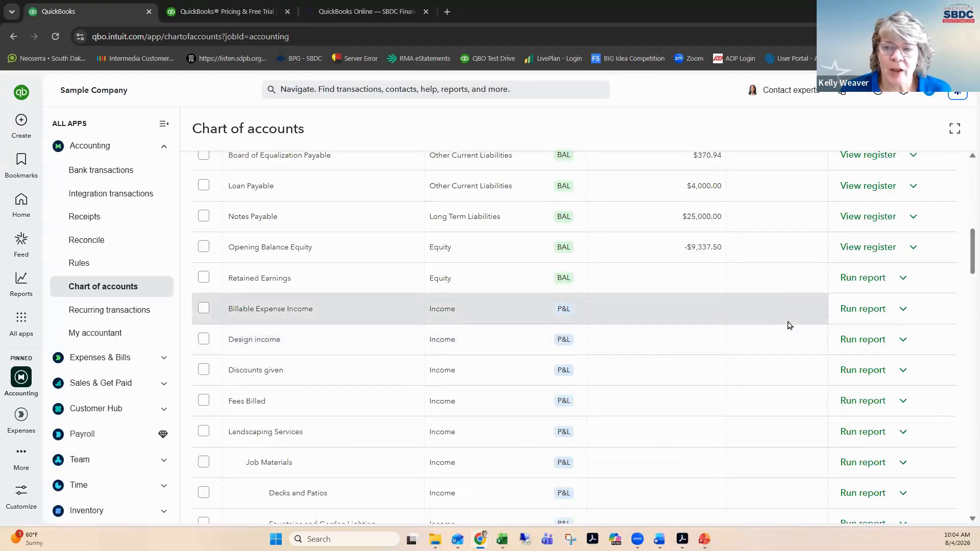
left_click(904, 310)
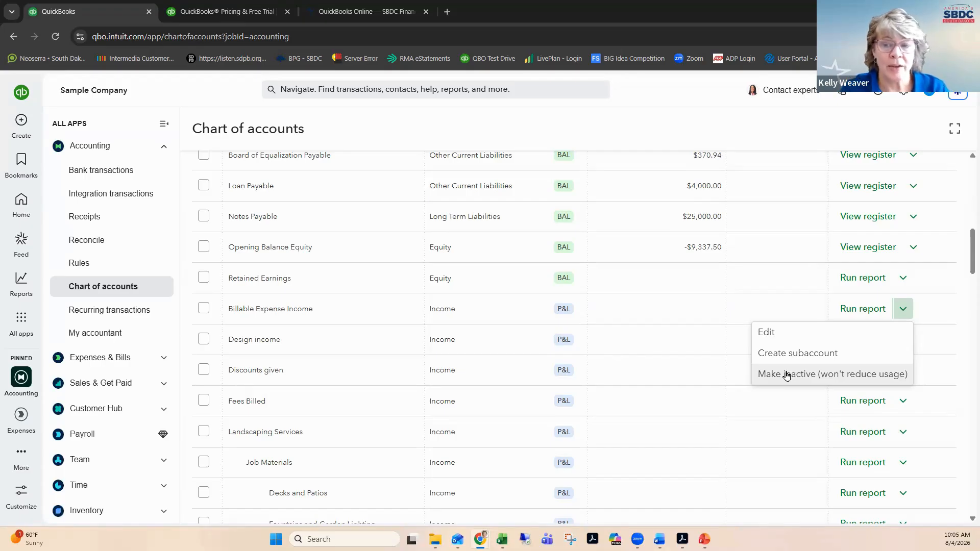
left_click(785, 373)
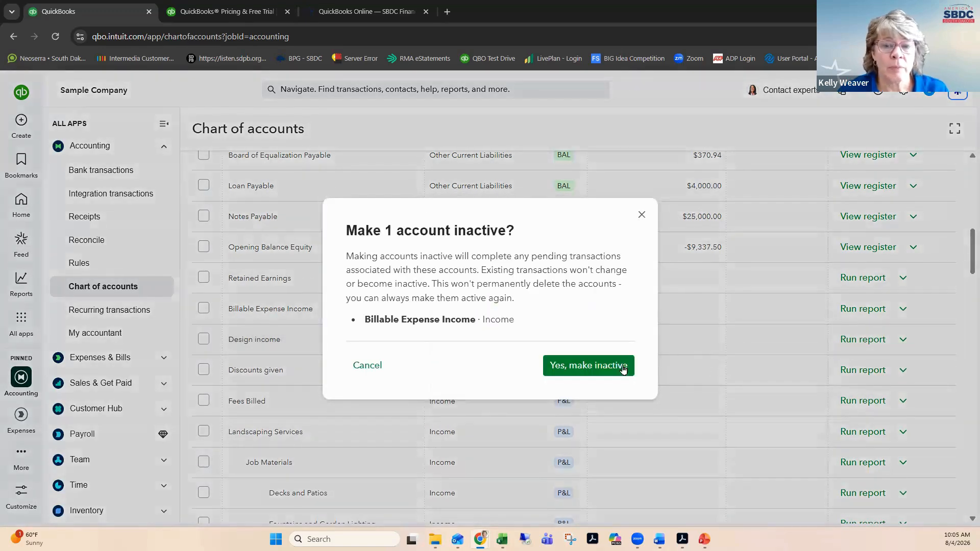
left_click(595, 367)
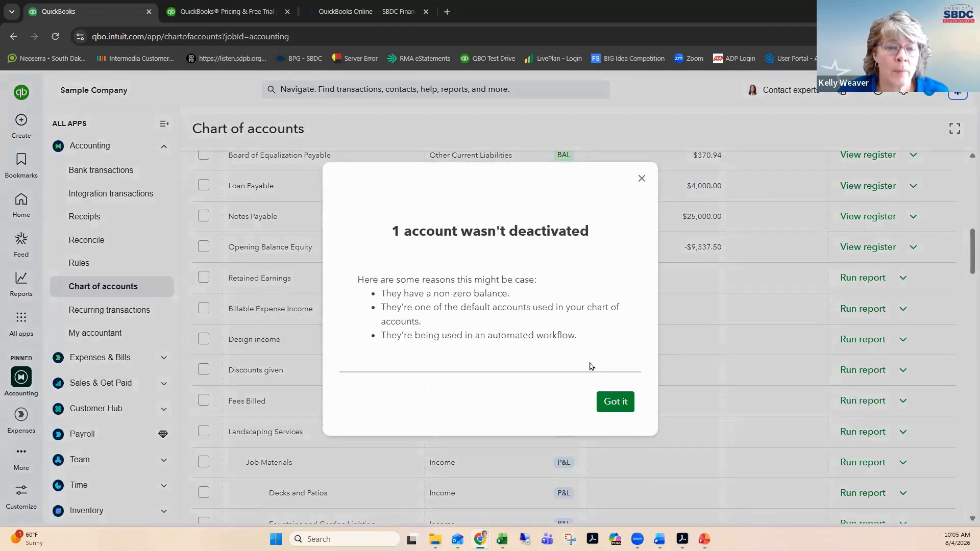
left_click(618, 402)
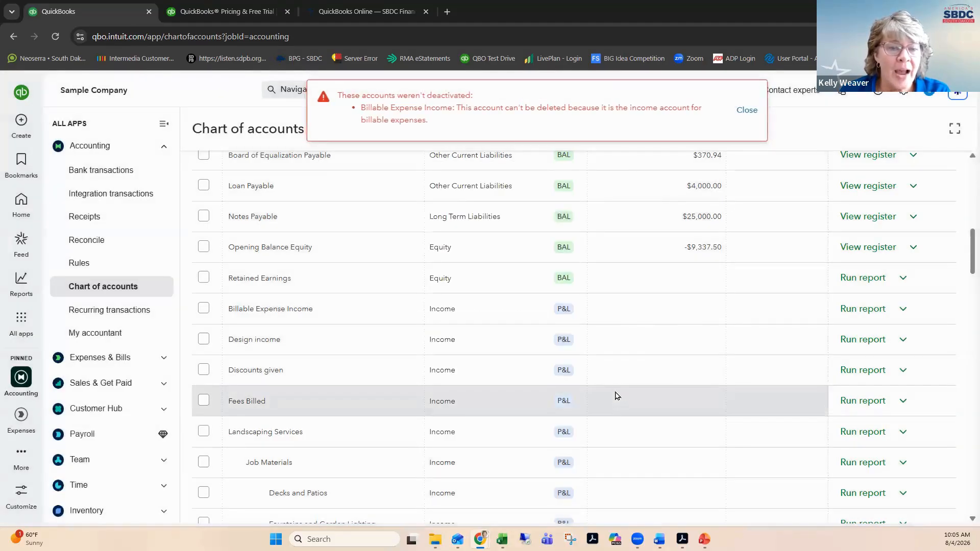
Try to make the Pest Control Services income account inactive and dismiss the resulting notices
left_click(747, 110)
scroll(558, 350, "down", 8)
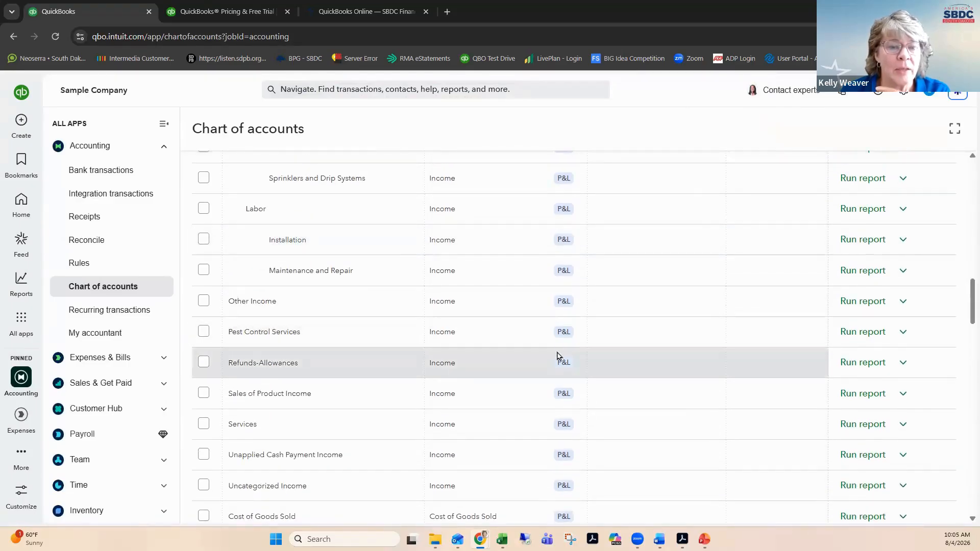
scroll(558, 356, "down", 1)
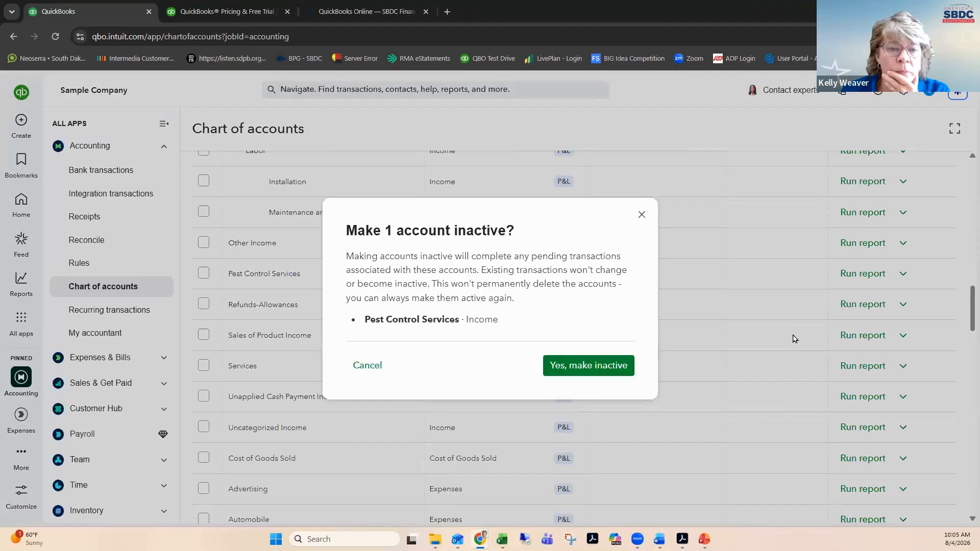
left_click(570, 368)
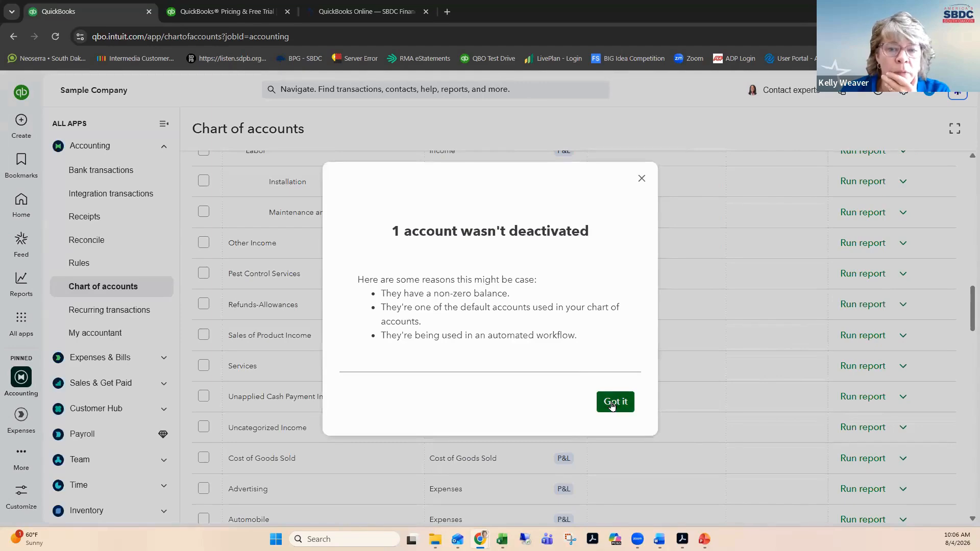
left_click(613, 404)
left_click(754, 115)
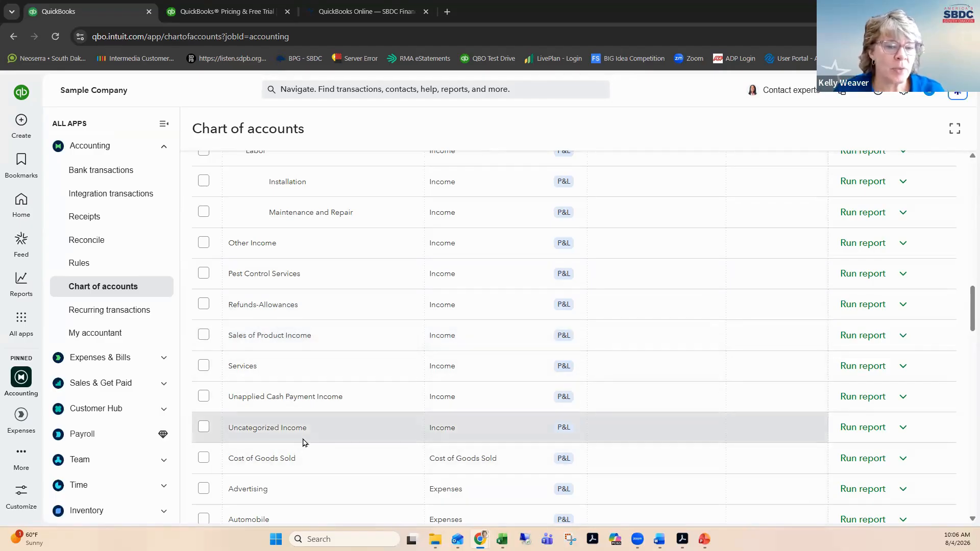
Rename the Disposal Fees expense account as Garbage Fees and save the change
scroll(304, 430, "down", 2)
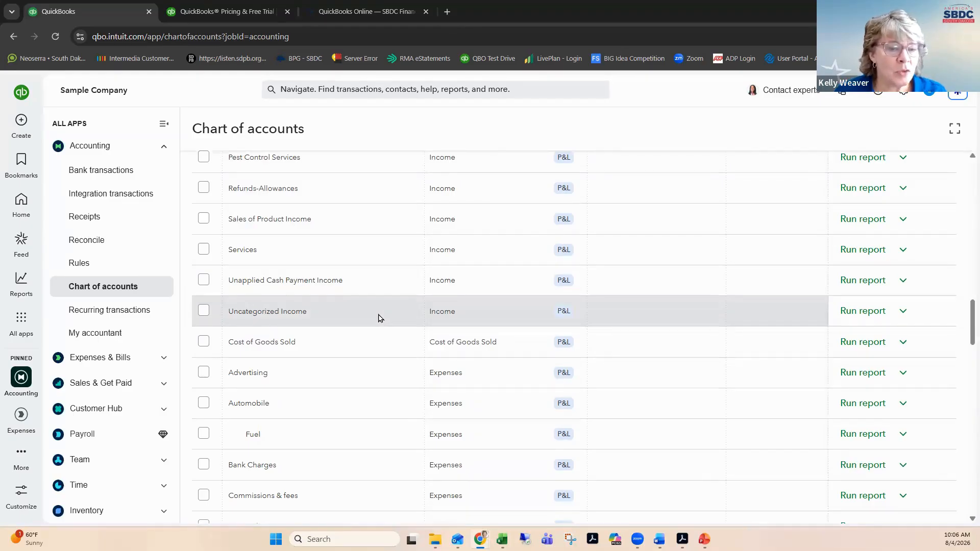
scroll(378, 317, "down", 1)
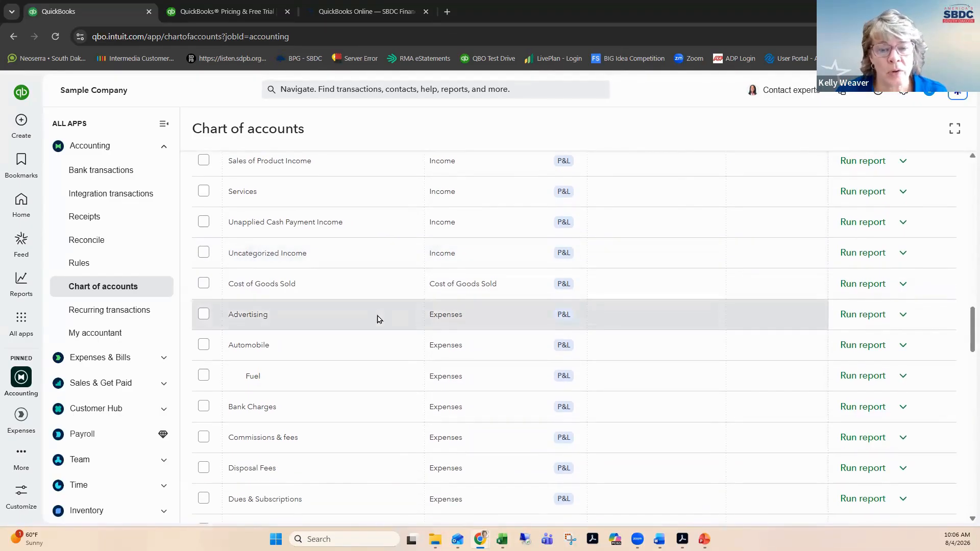
scroll(378, 317, "down", 2)
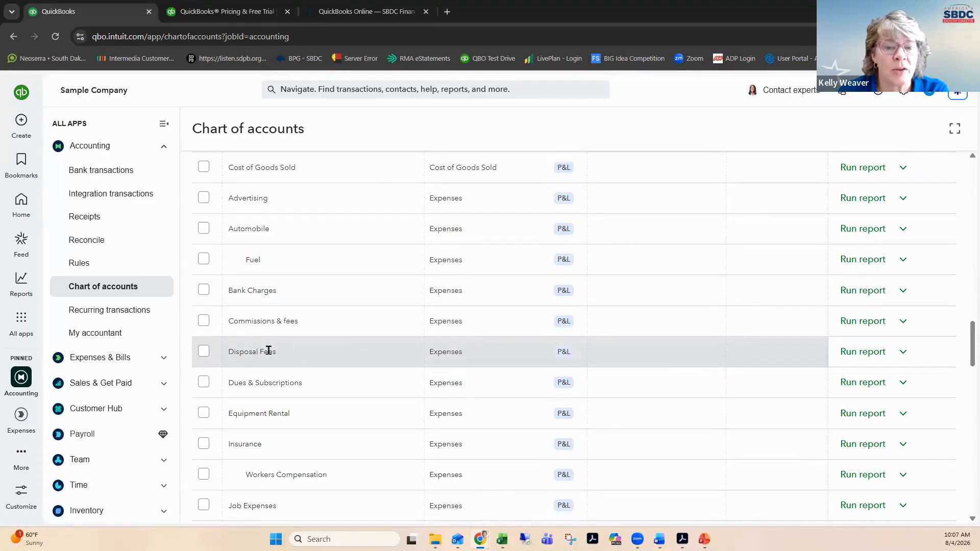
left_click(904, 354)
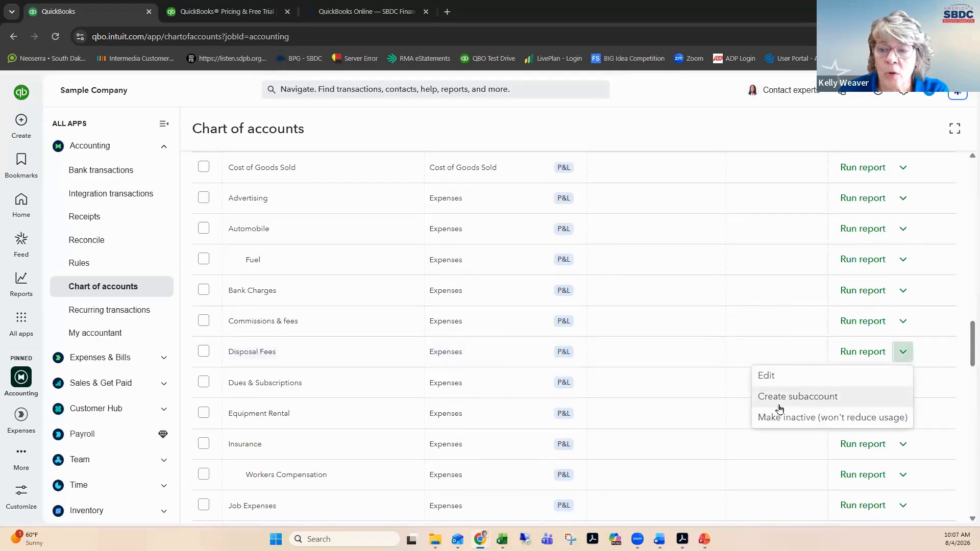
left_click(774, 376)
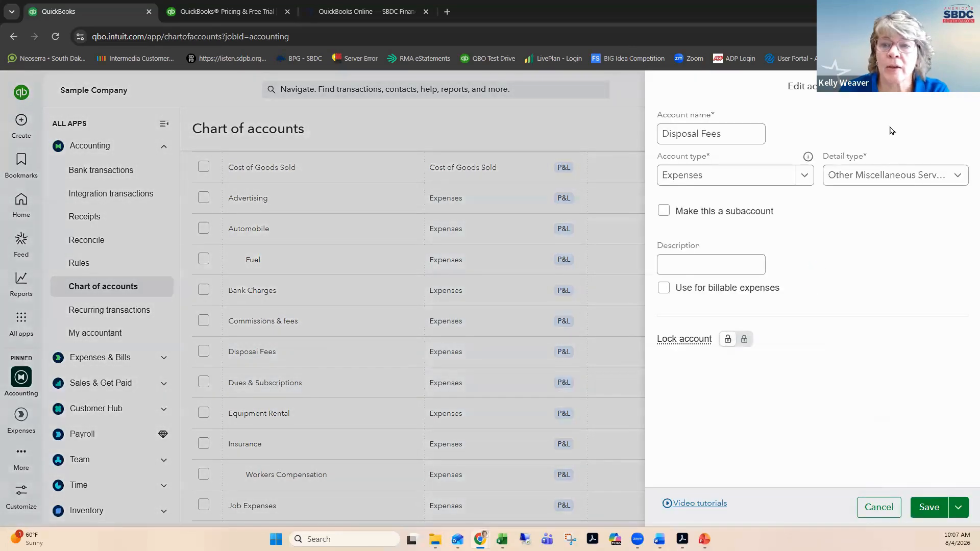
left_click_drag(707, 136, 649, 134)
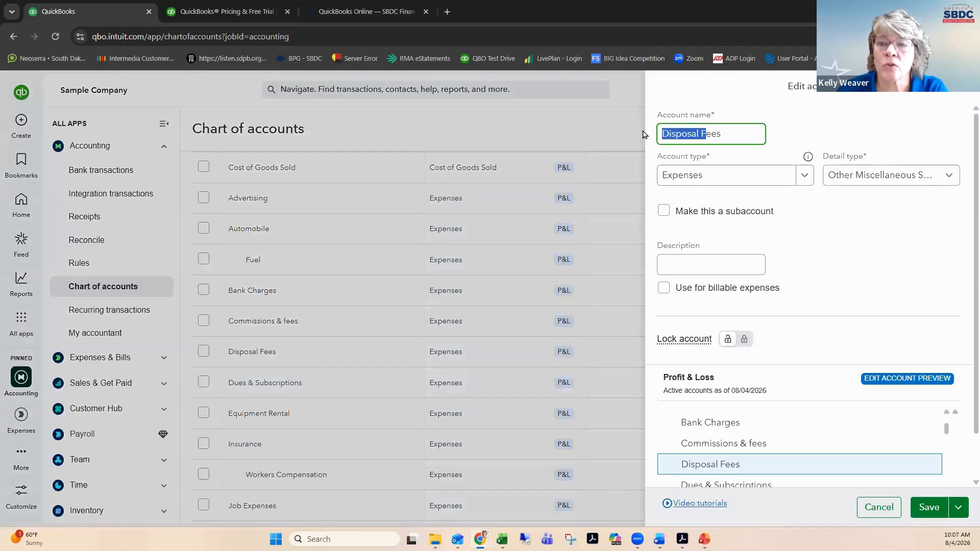
type("Garbage ")
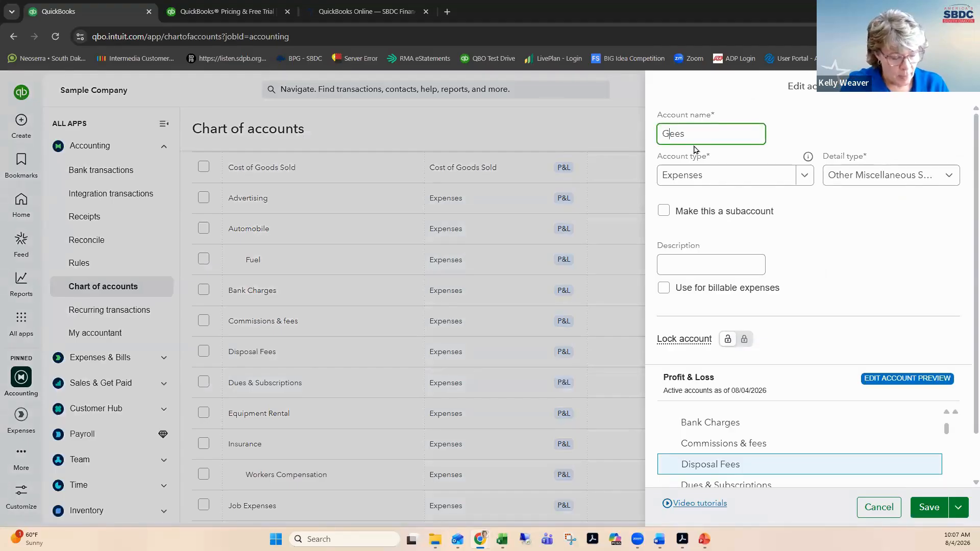
type("F")
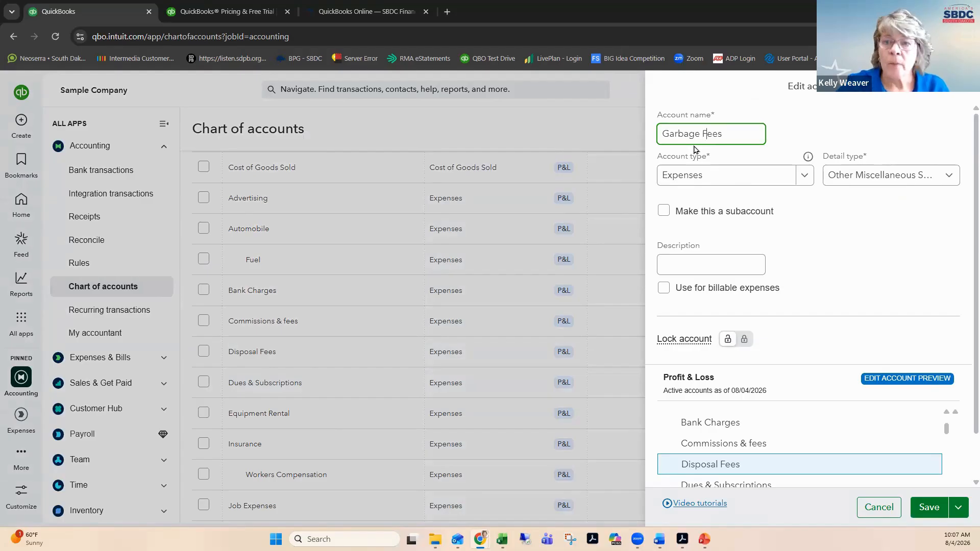
key("Tab")
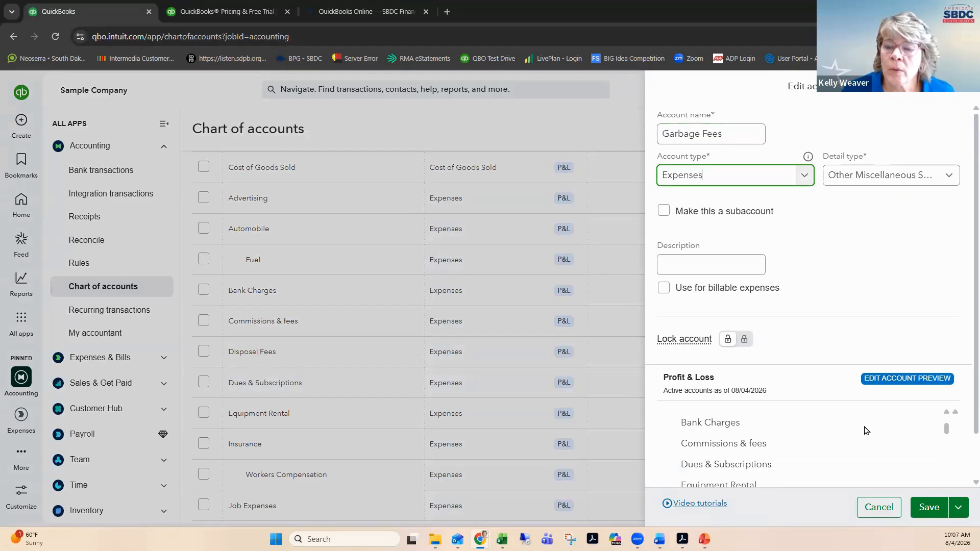
key("Return")
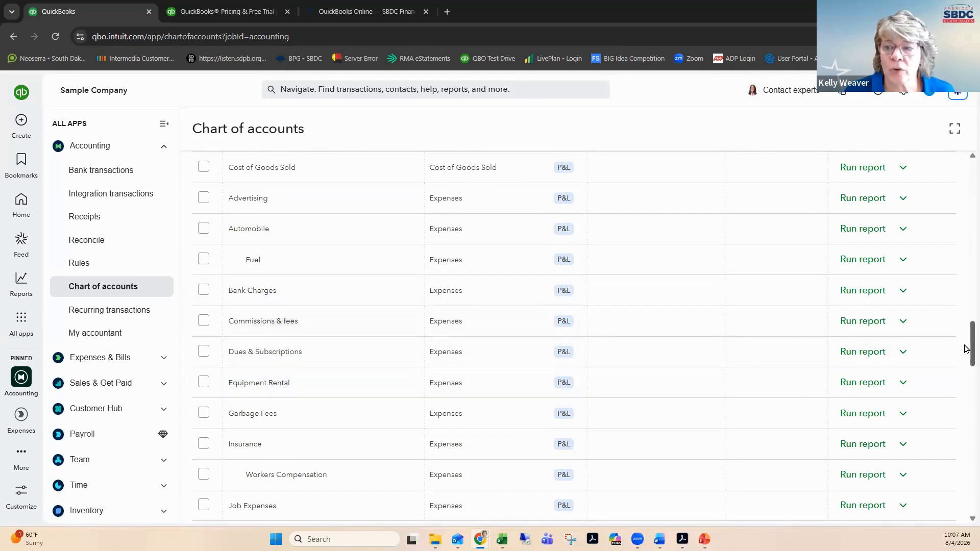
Start a new account in the chart of accounts, review the available account types, and choose Expenses
scroll(966, 268, "up", 1)
scroll(967, 268, "up", 15)
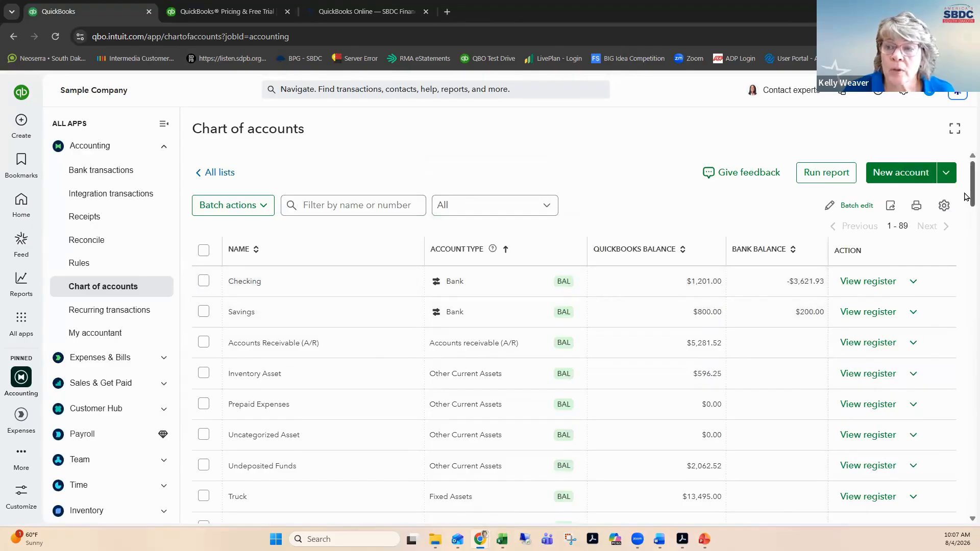
left_click_drag(967, 199, 967, 289)
scroll(966, 288, "down", 1)
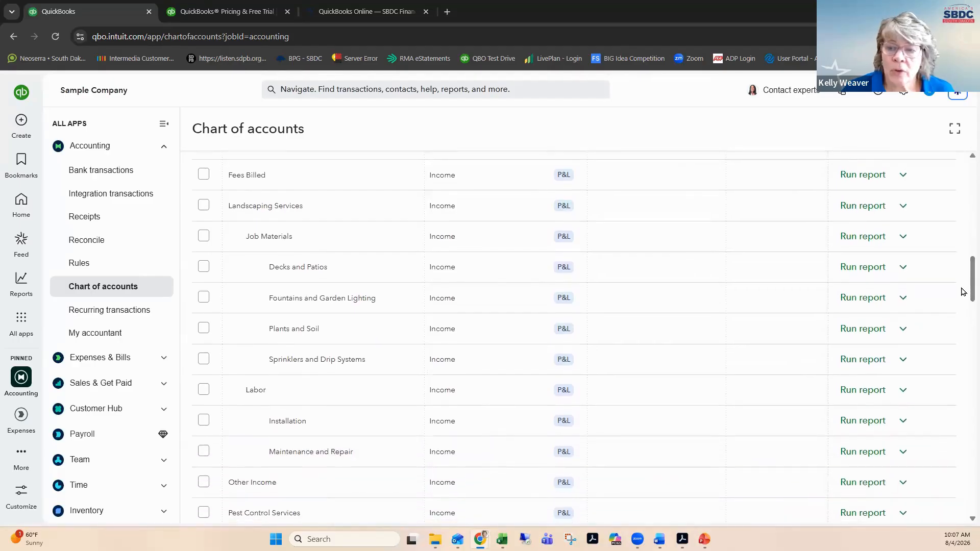
left_click_drag(969, 280, 965, 163)
left_click(888, 174)
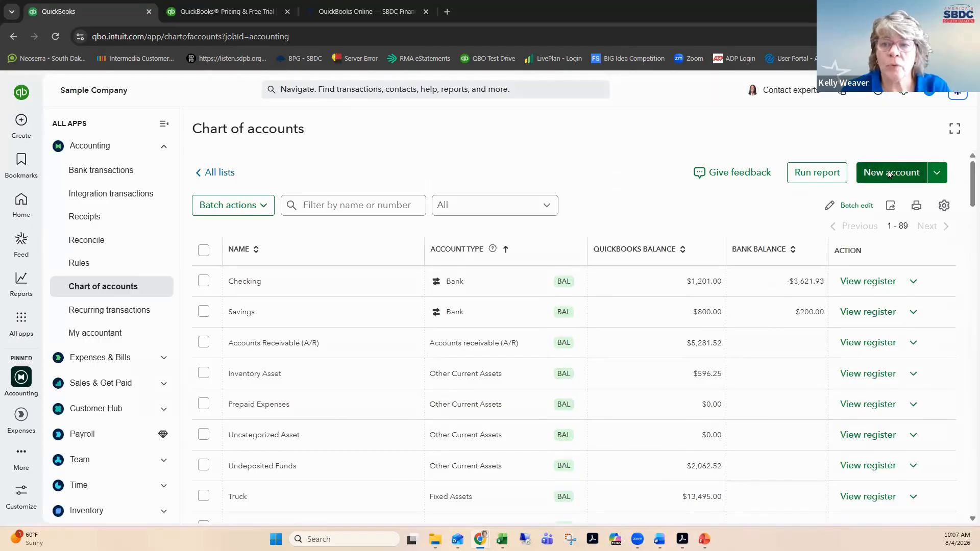
left_click(679, 134)
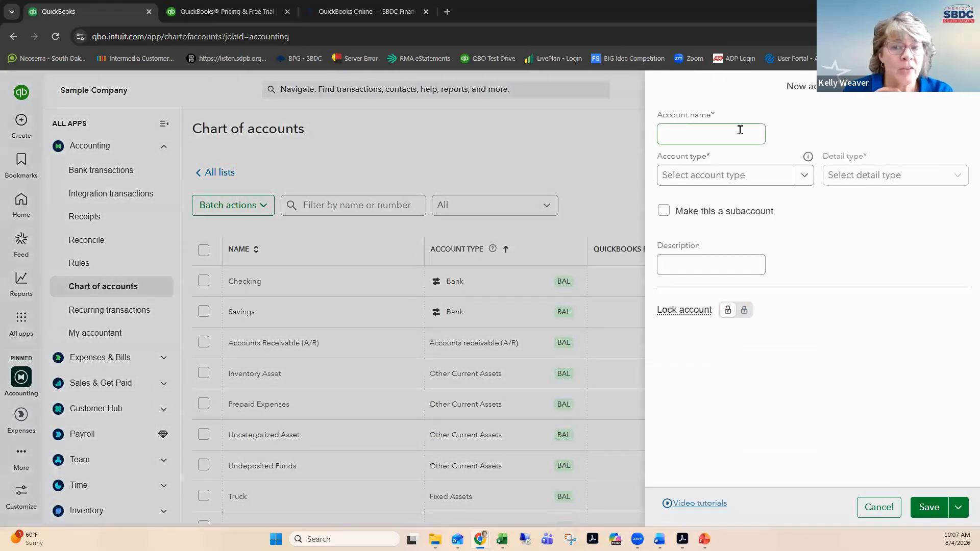
left_click(804, 179)
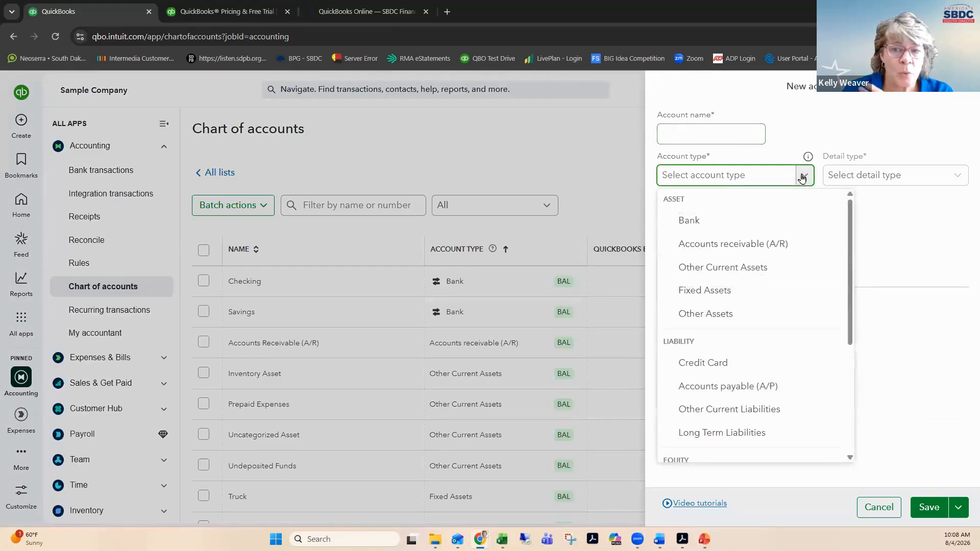
left_click_drag(850, 301, 842, 411)
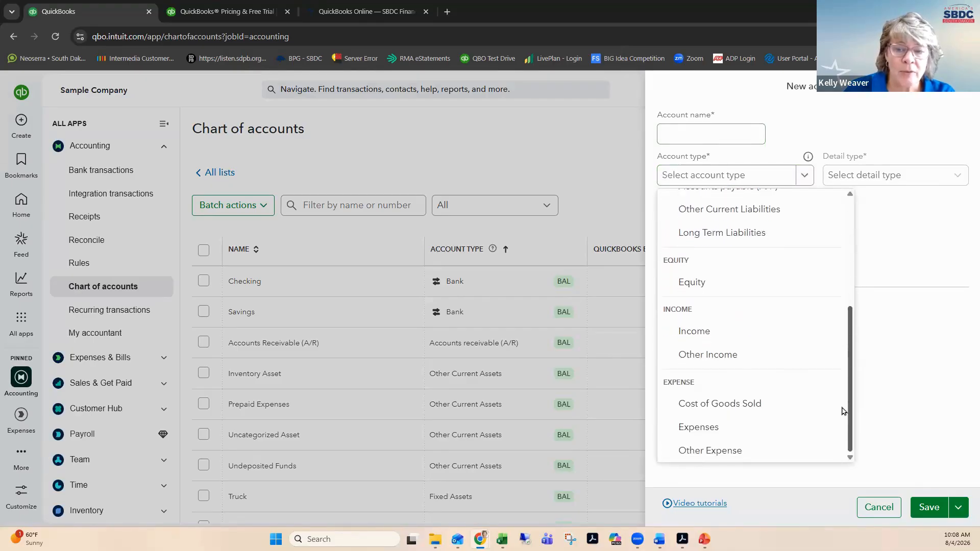
scroll(841, 390, "up", 1)
scroll(841, 327, "up", 1)
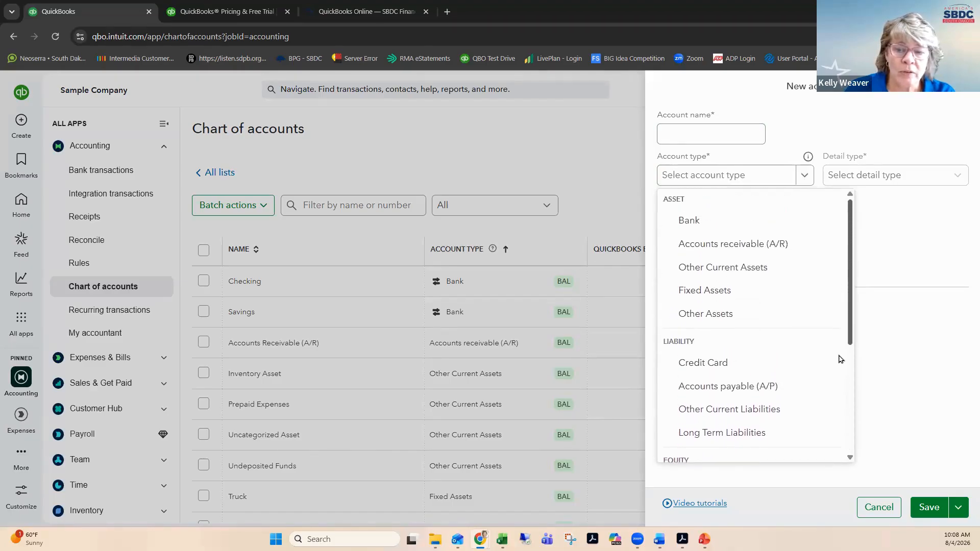
scroll(838, 406, "down", 4)
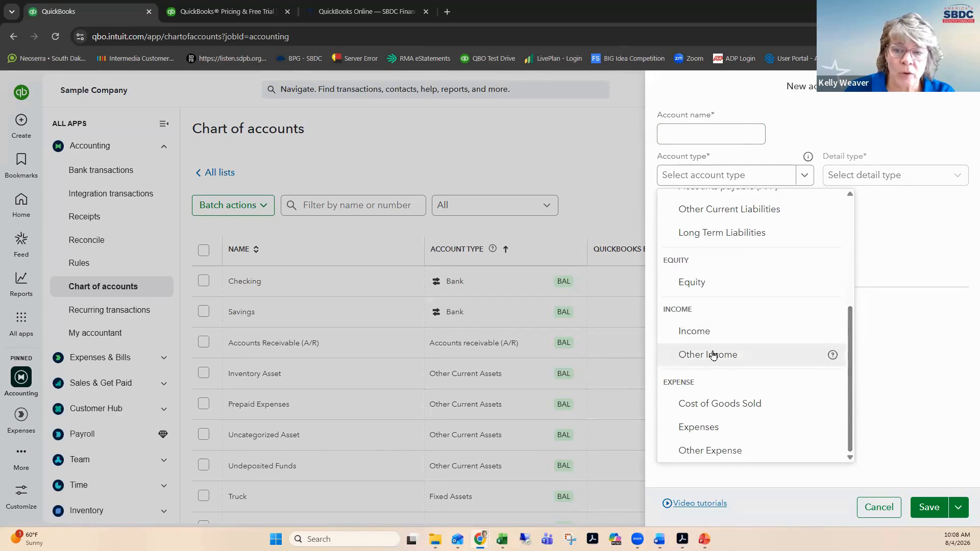
left_click(694, 430)
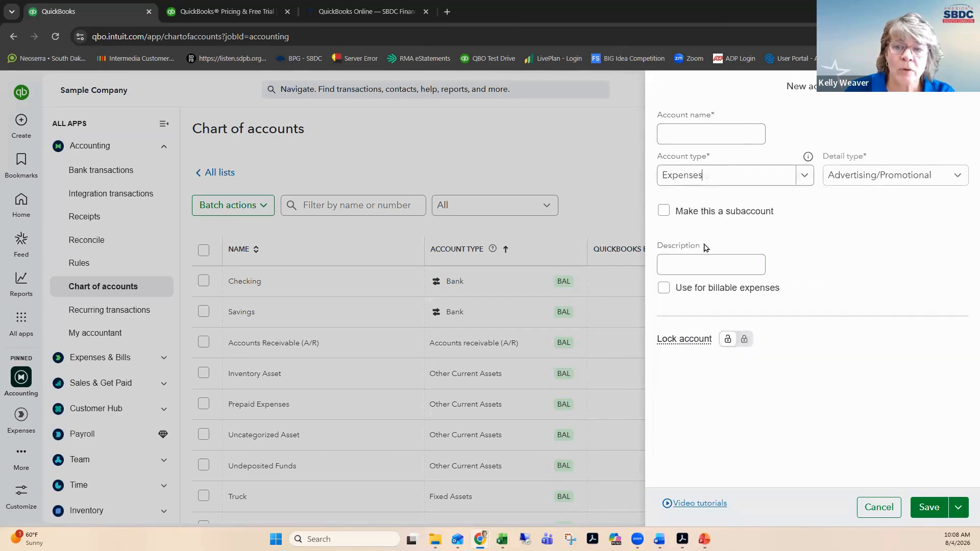
Name the new expense account Merchant Account Fees
left_click(700, 136)
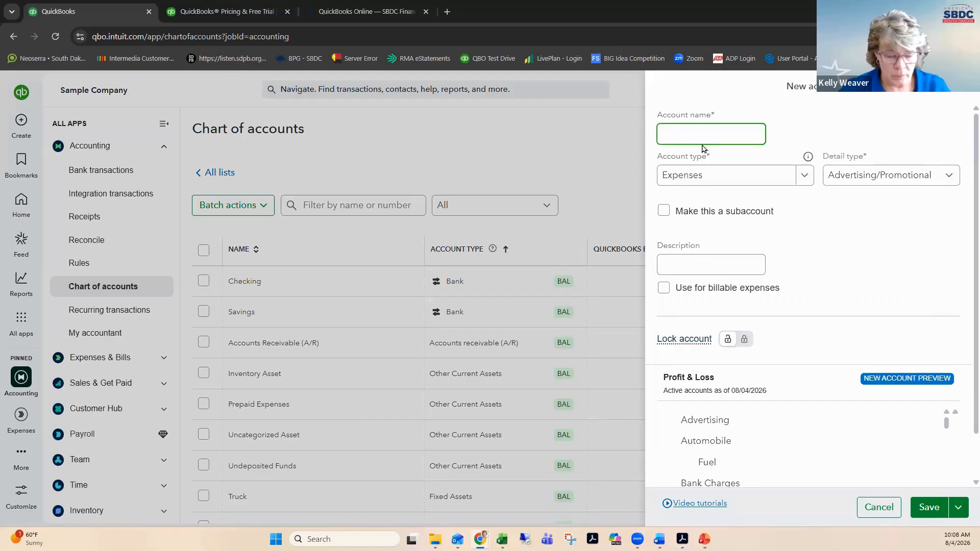
type("Merchant Co")
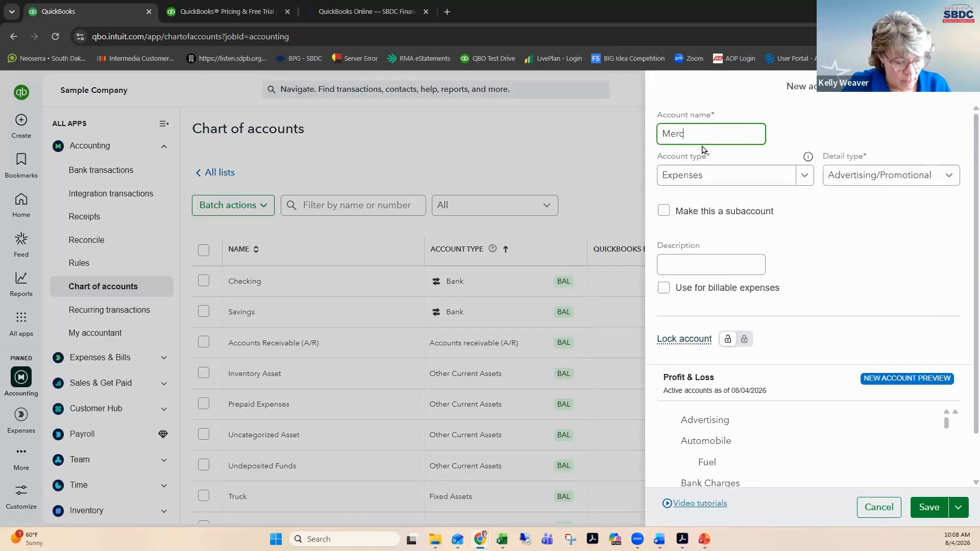
key("BackSpace")
key("BackSpace")
type("Account Fee")
key("BackSpace")
key("BackSpace")
key("BackSpace")
type("Fees")
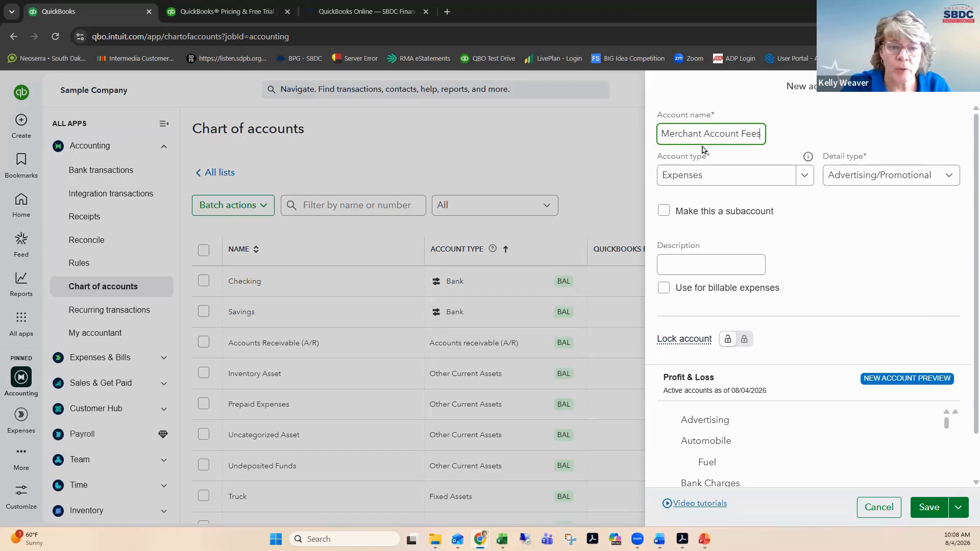
key("Tab")
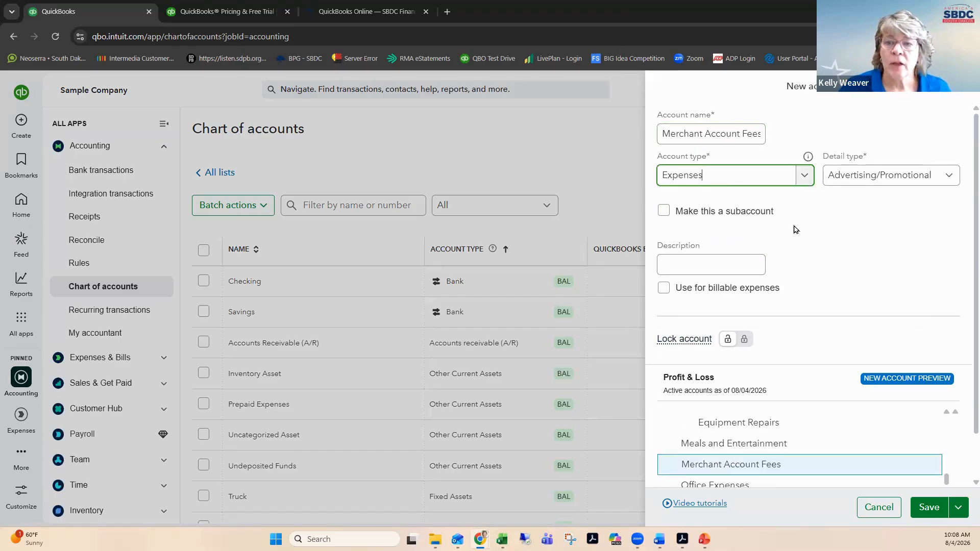
Set the detail type to Bank Charges, leave the account as a top-level account, and save it
left_click(950, 177)
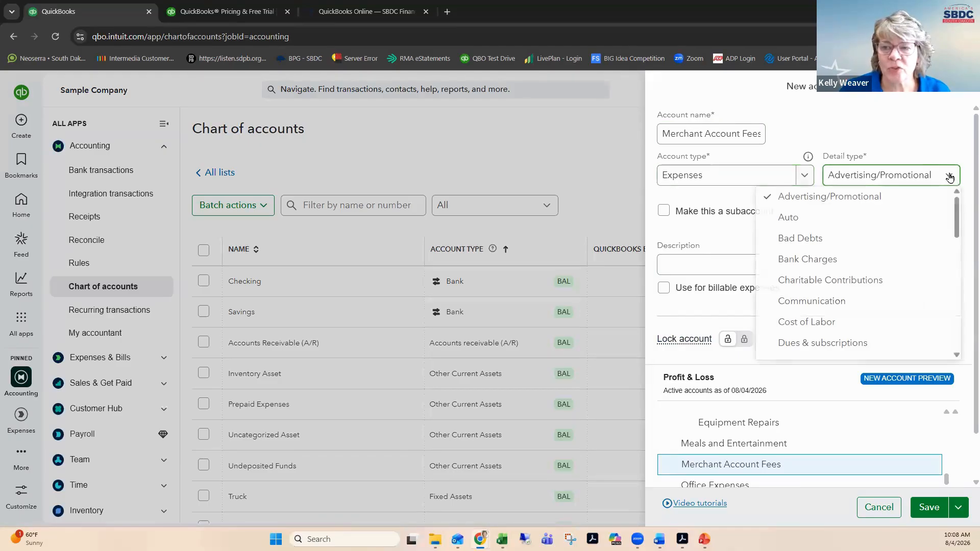
left_click(805, 261)
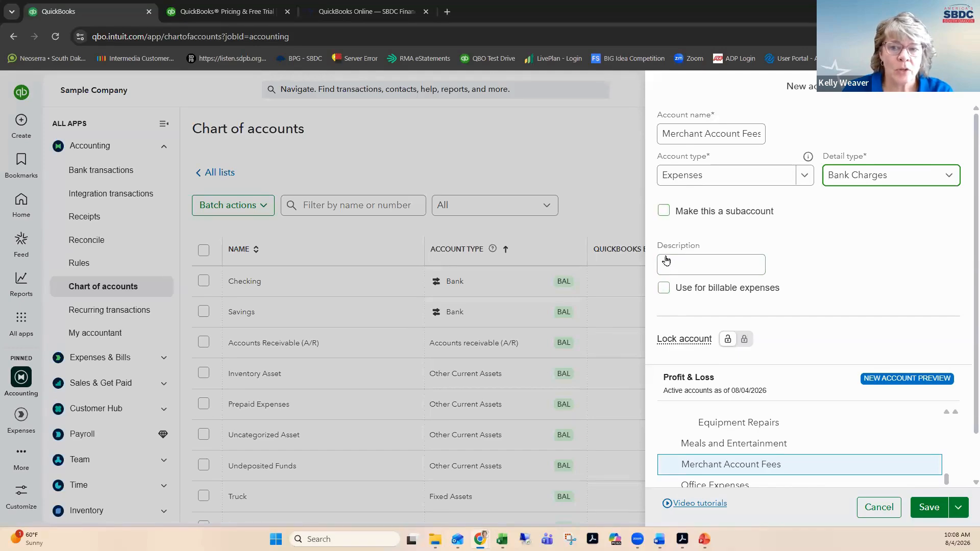
left_click(663, 210)
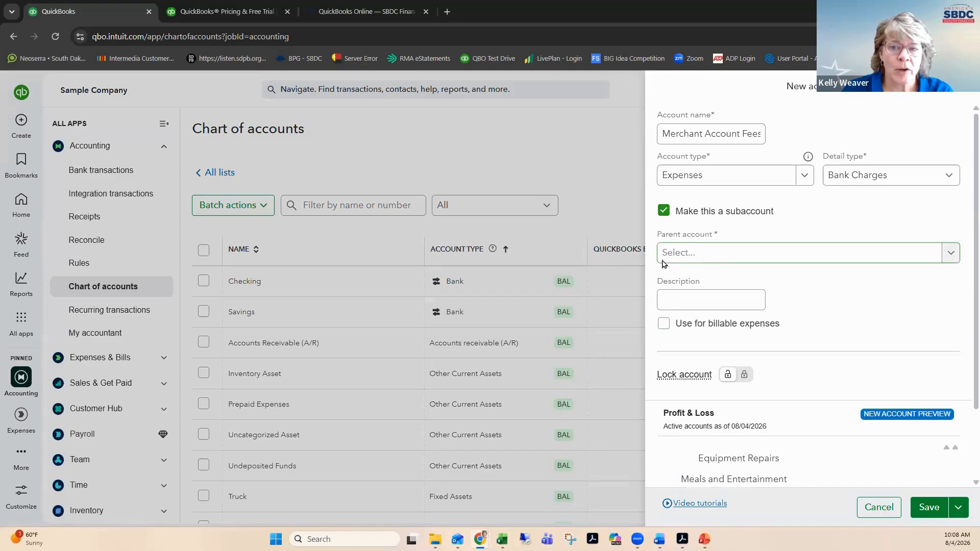
left_click(663, 211)
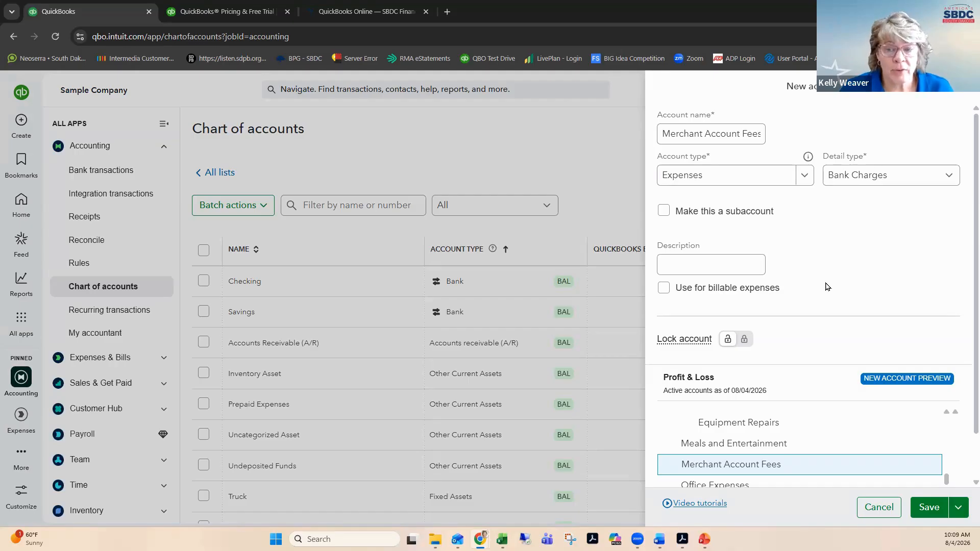
scroll(828, 286, "down", 1)
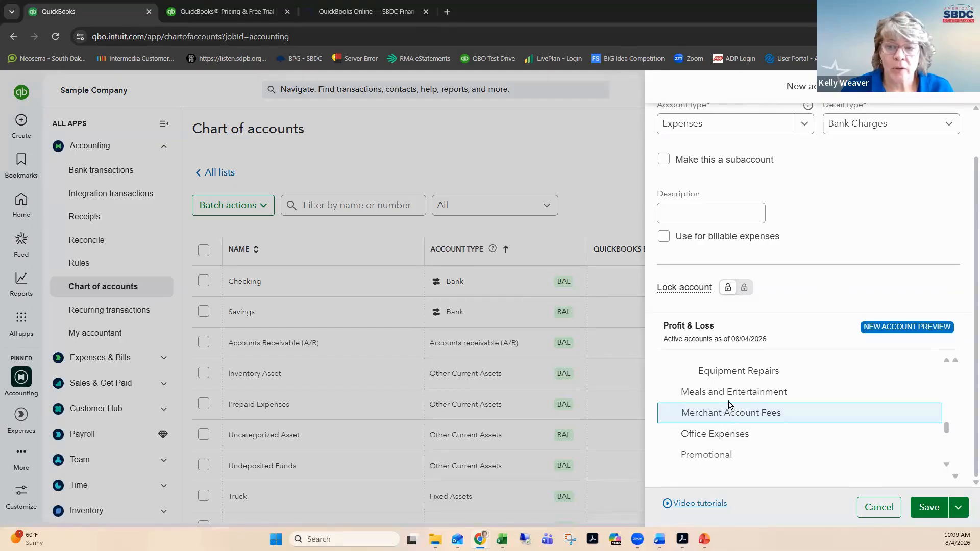
left_click(929, 511)
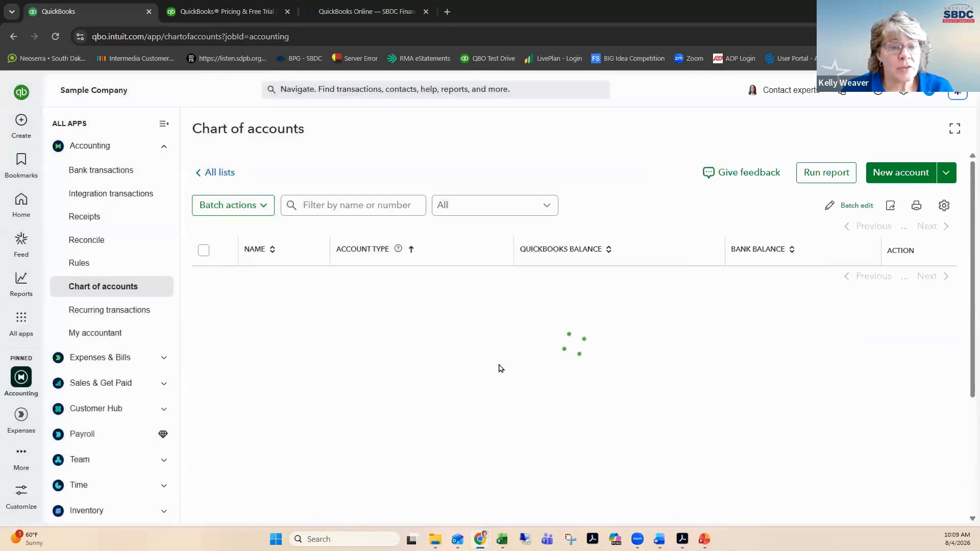
Review the chart of accounts from balance sheet accounts through income and expenses, locating Merchant Account Fees among the expense accounts
scroll(499, 368, "down", 7)
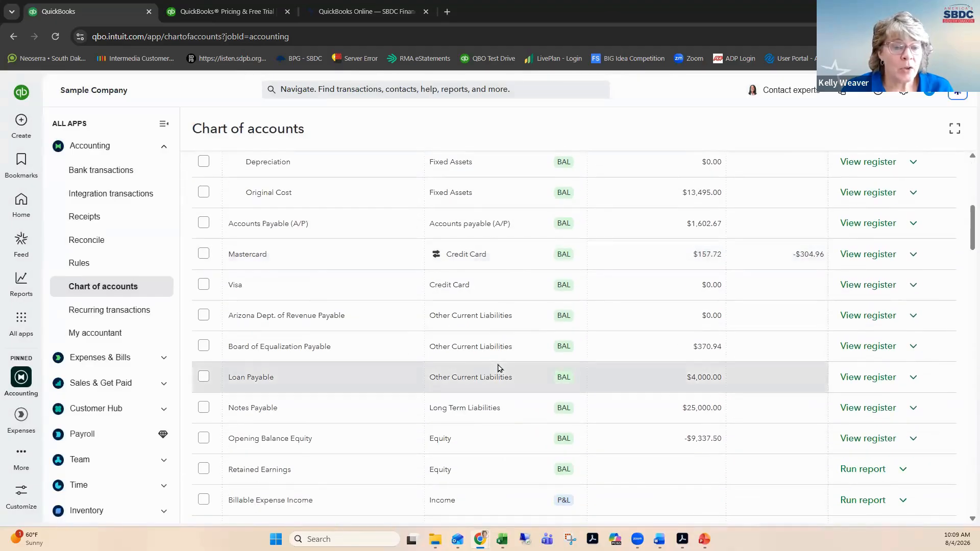
scroll(499, 367, "down", 3)
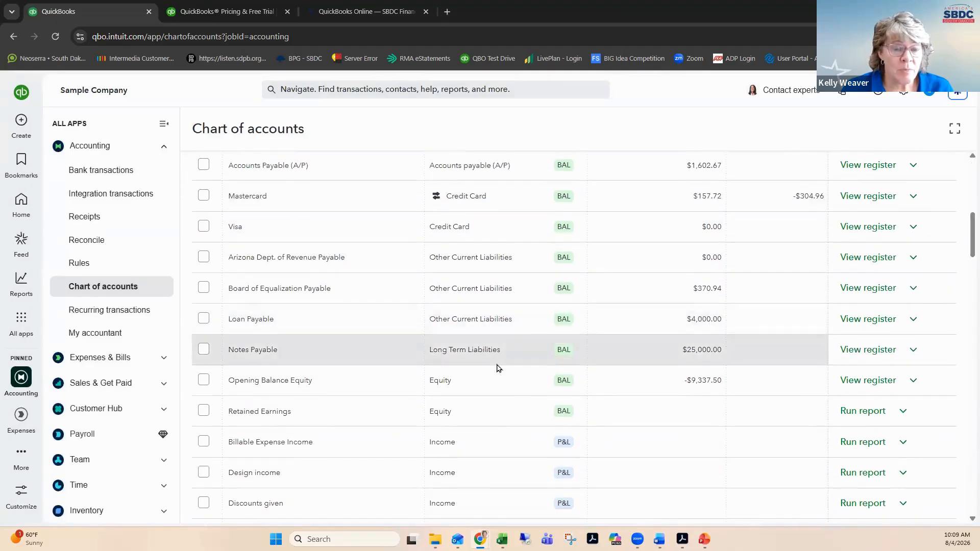
scroll(497, 367, "down", 1)
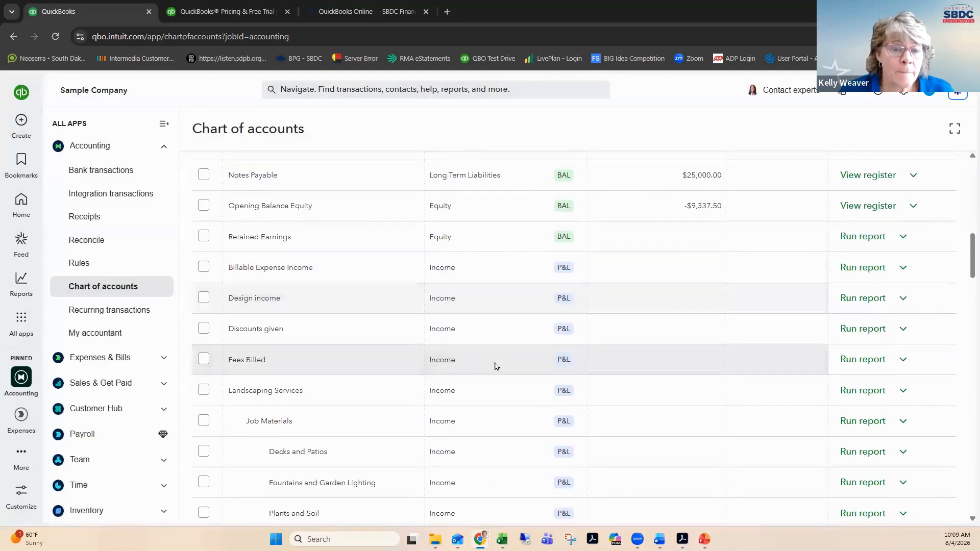
scroll(494, 367, "down", 2)
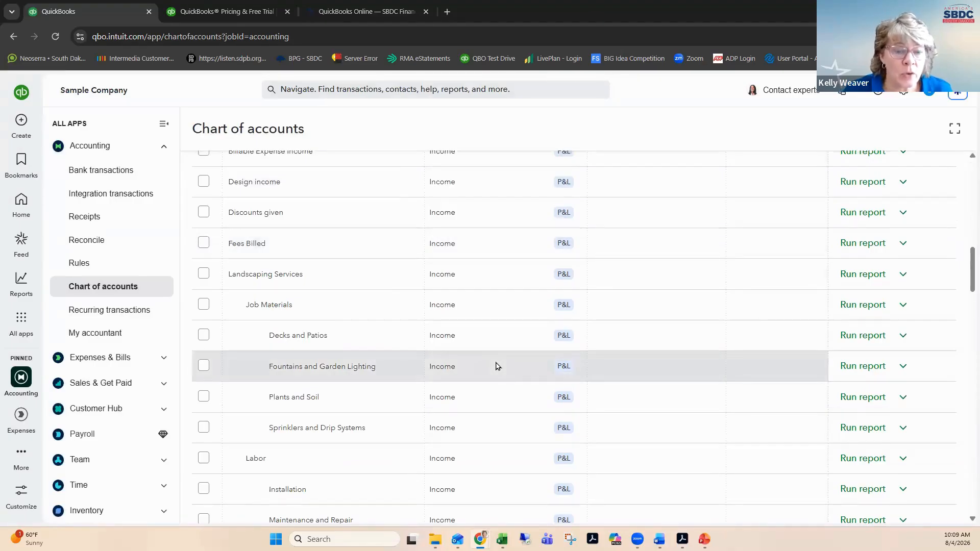
scroll(477, 342, "down", 5)
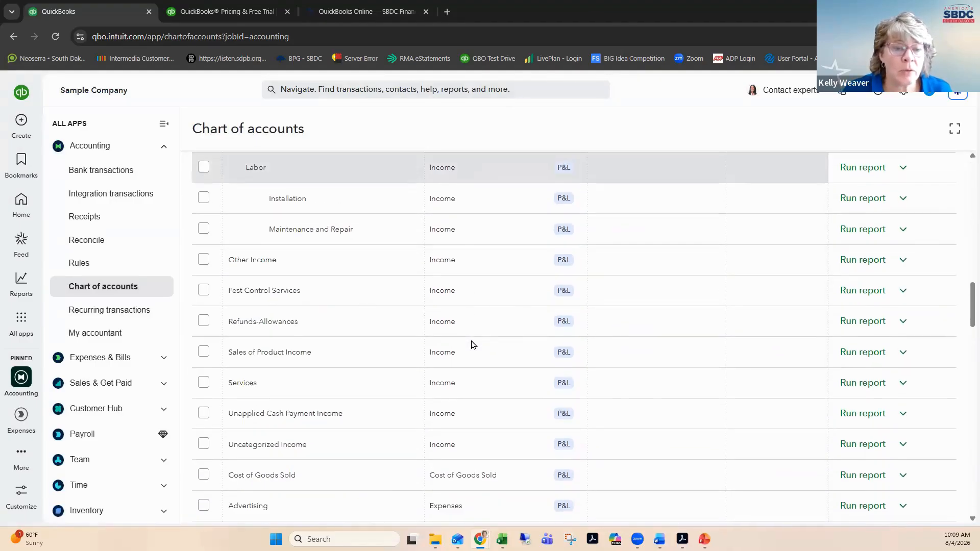
scroll(473, 346, "down", 4)
scroll(473, 345, "down", 4)
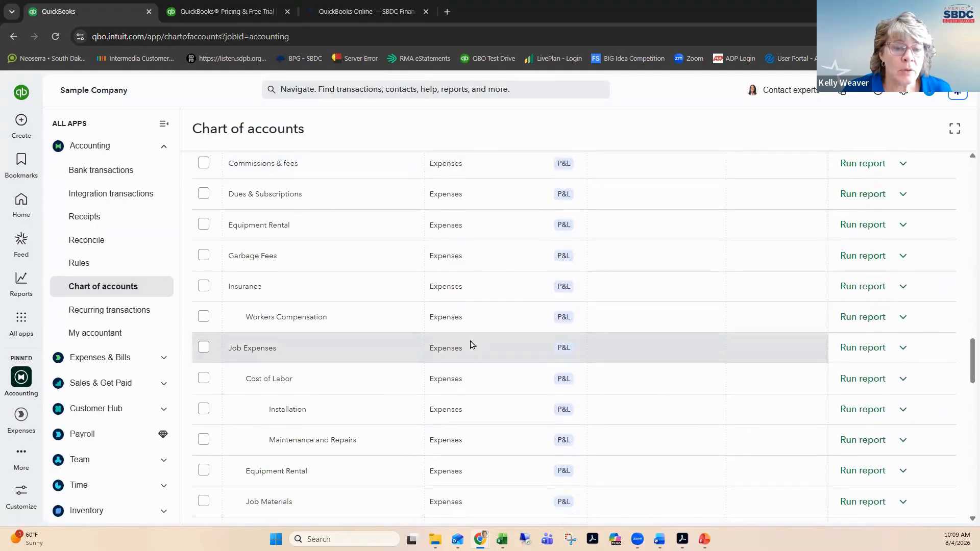
scroll(472, 345, "down", 7)
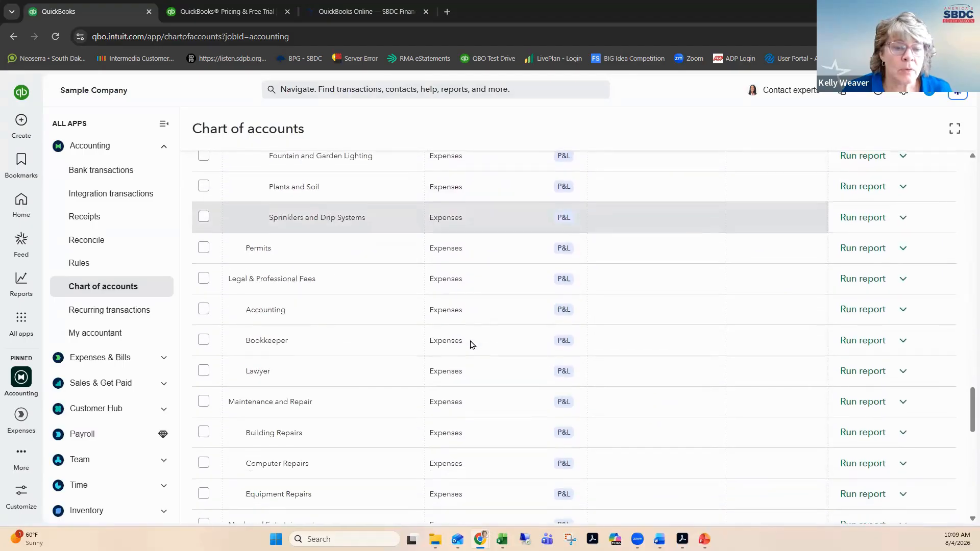
scroll(468, 346, "down", 2)
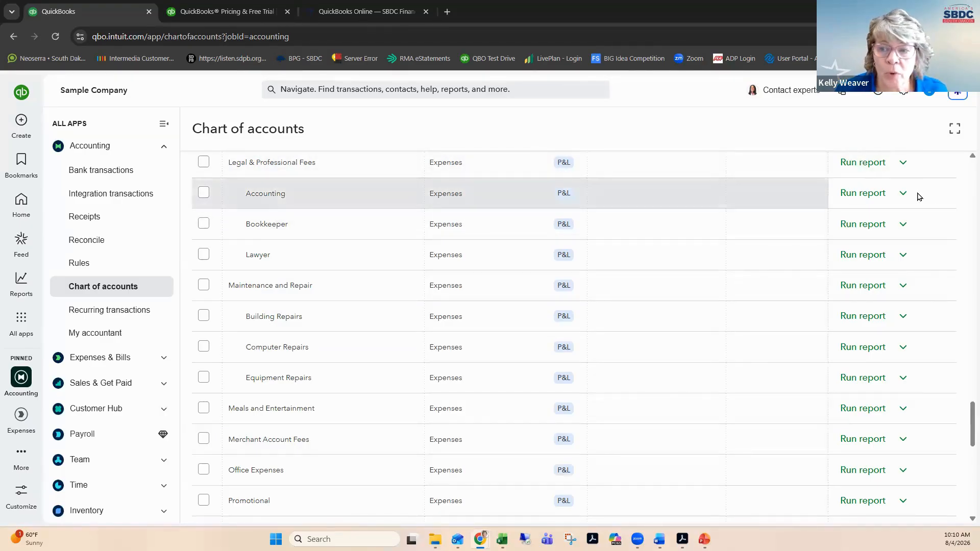
scroll(967, 303, "up", 1)
scroll(966, 304, "up", 15)
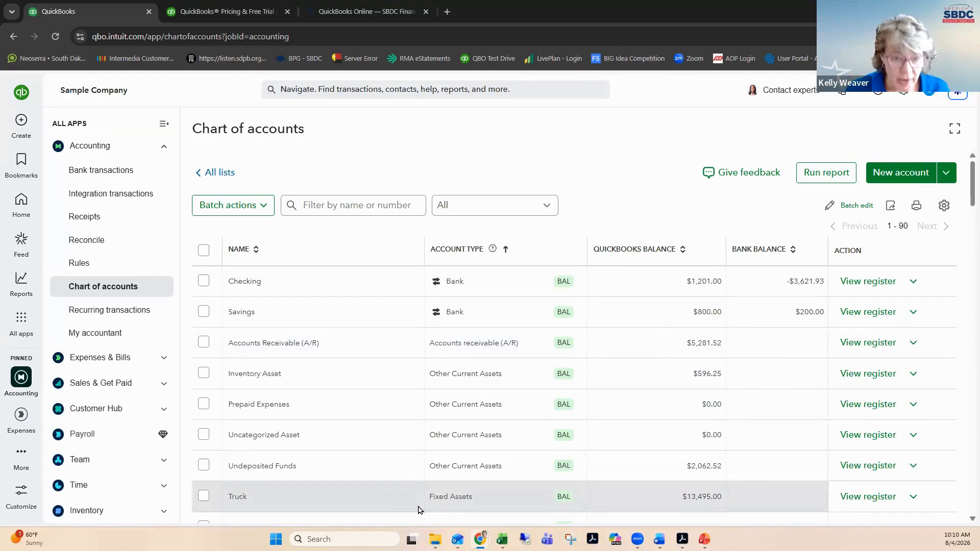
Open the bank transactions and examine the Checking account's pending entries, including their suggested categories and matches
left_click(90, 171)
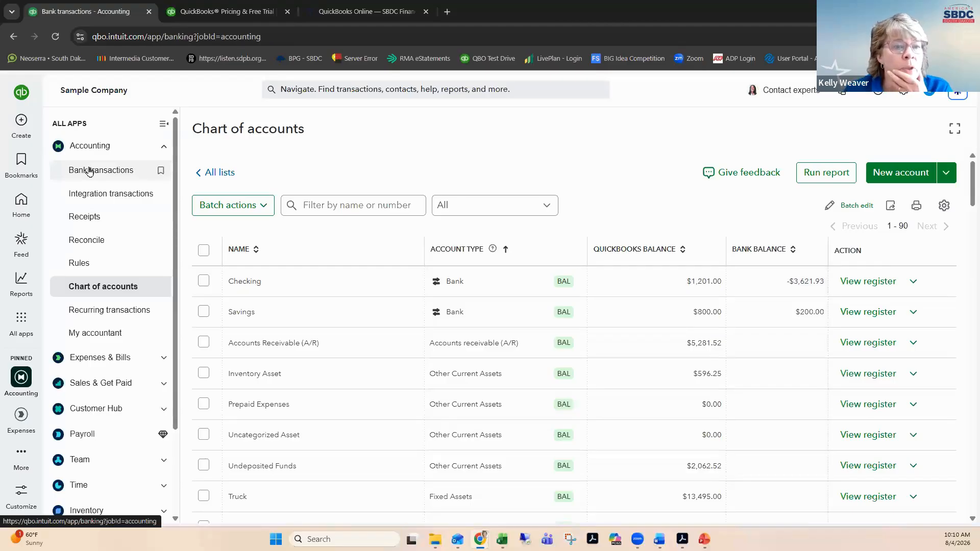
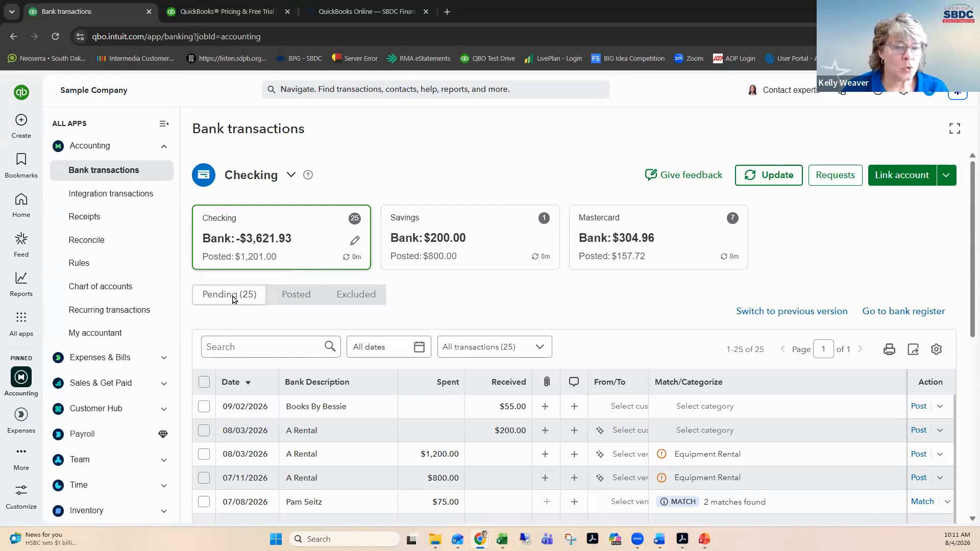
scroll(261, 416, "down", 5)
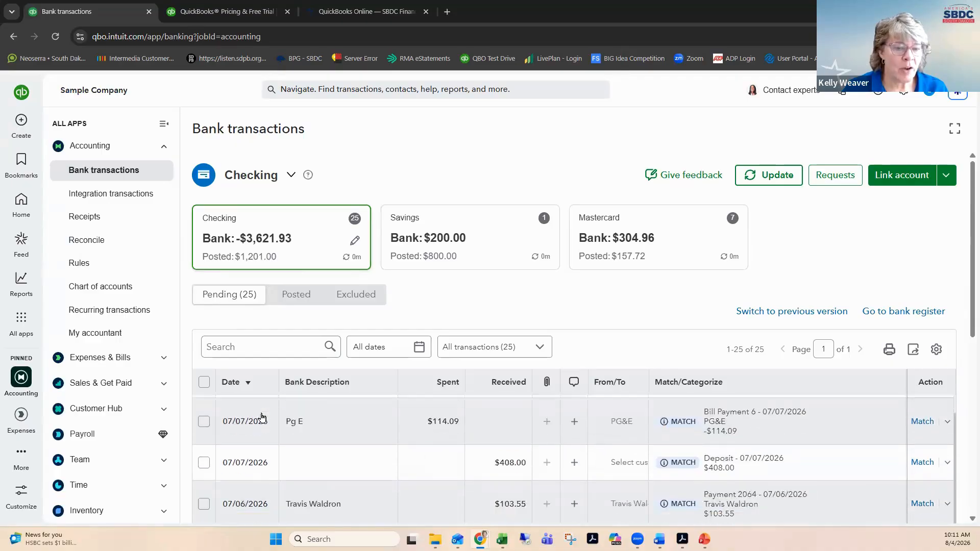
scroll(262, 418, "up", 4)
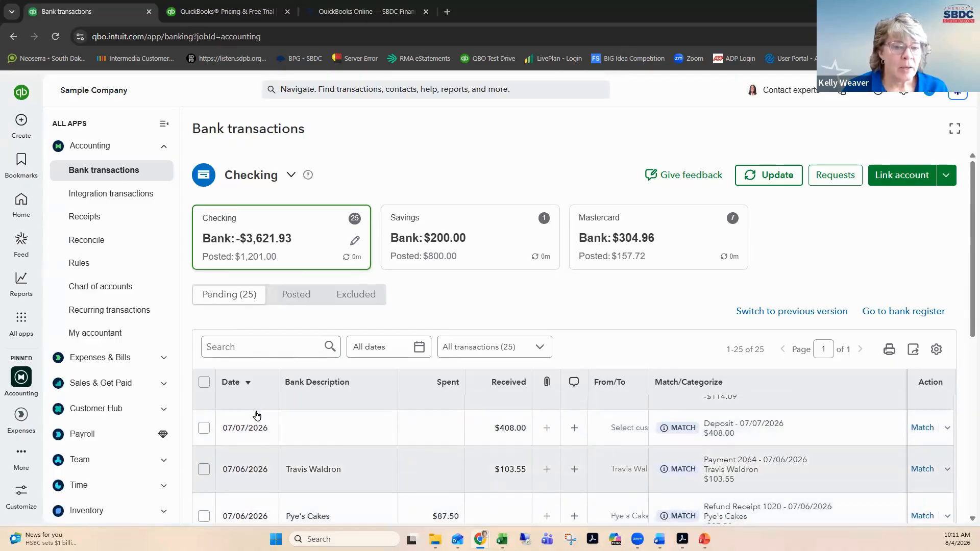
scroll(252, 415, "up", 1)
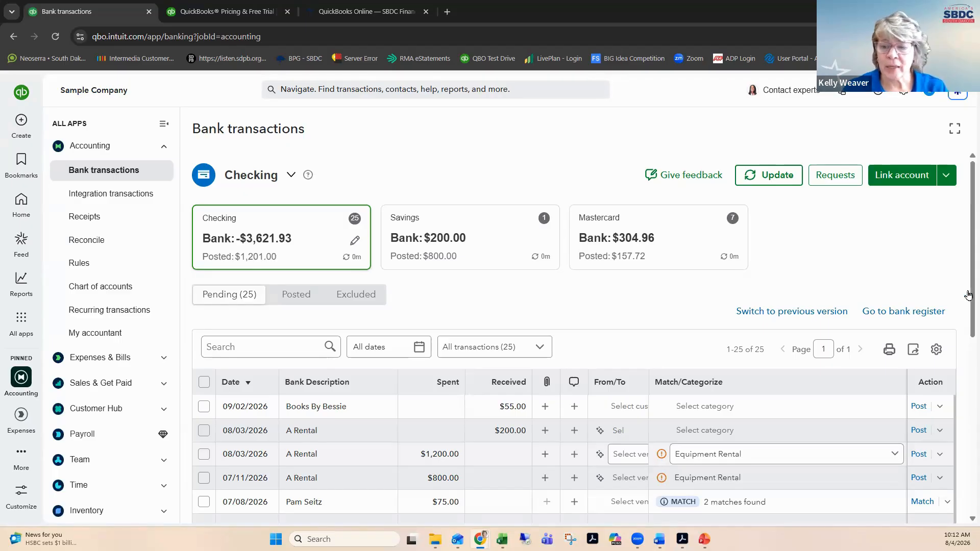
left_click_drag(966, 303, 966, 400)
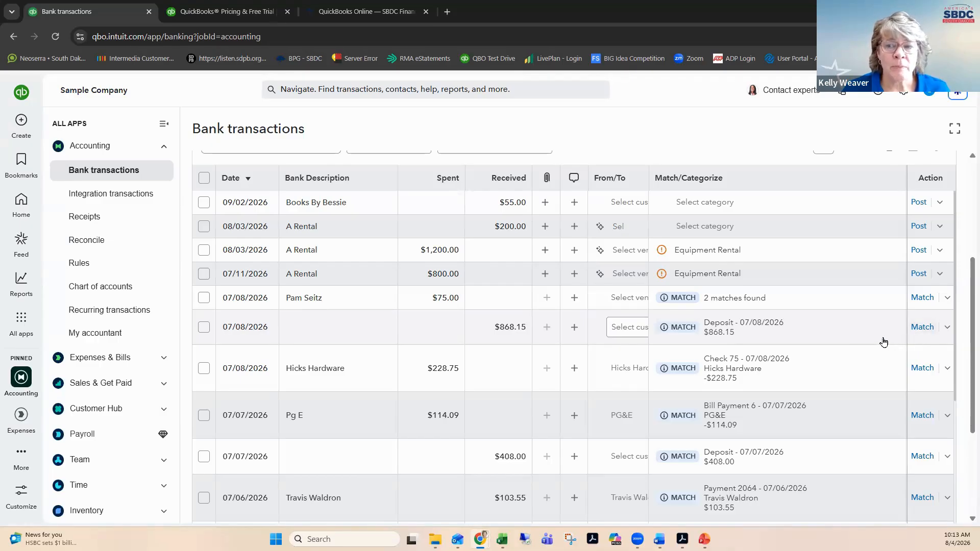
scroll(883, 342, "down", 1)
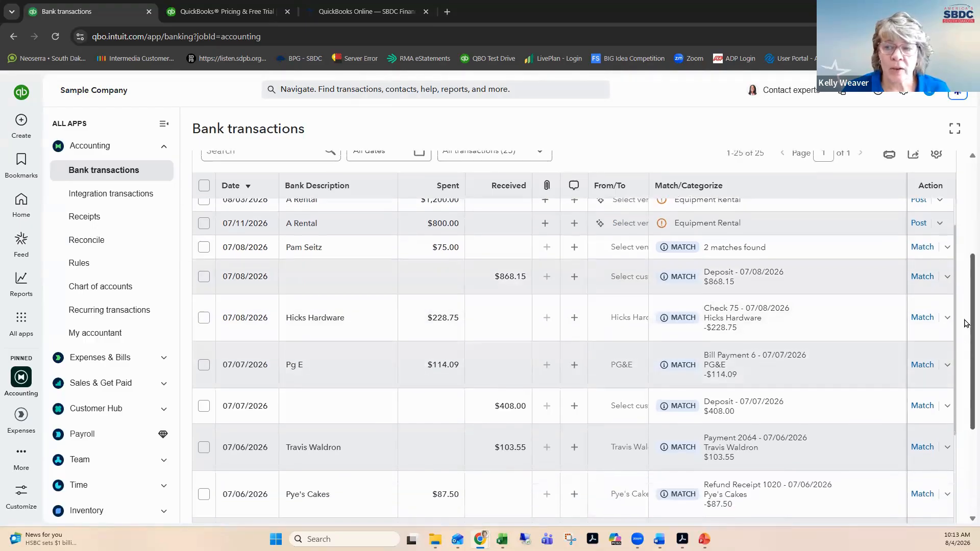
scroll(967, 323, "up", 4)
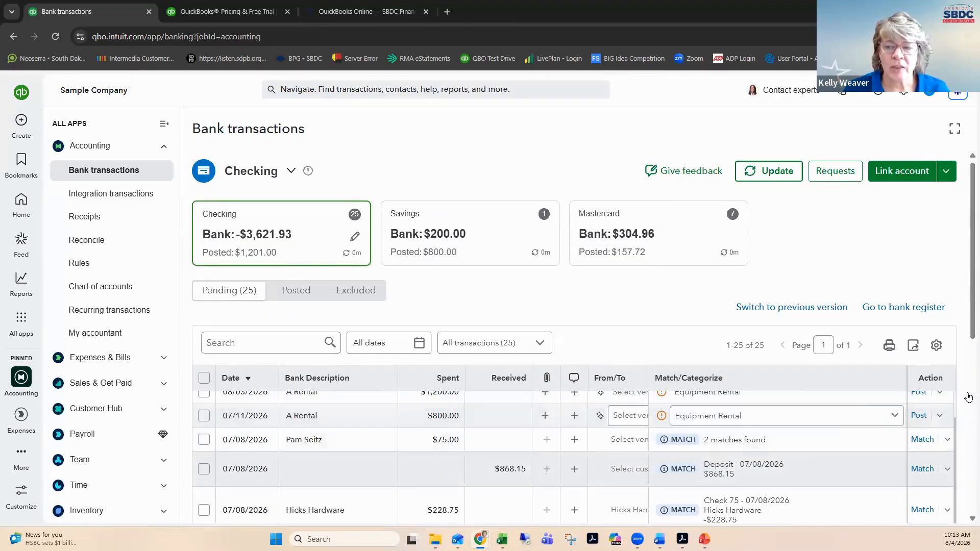
scroll(967, 334, "down", 1)
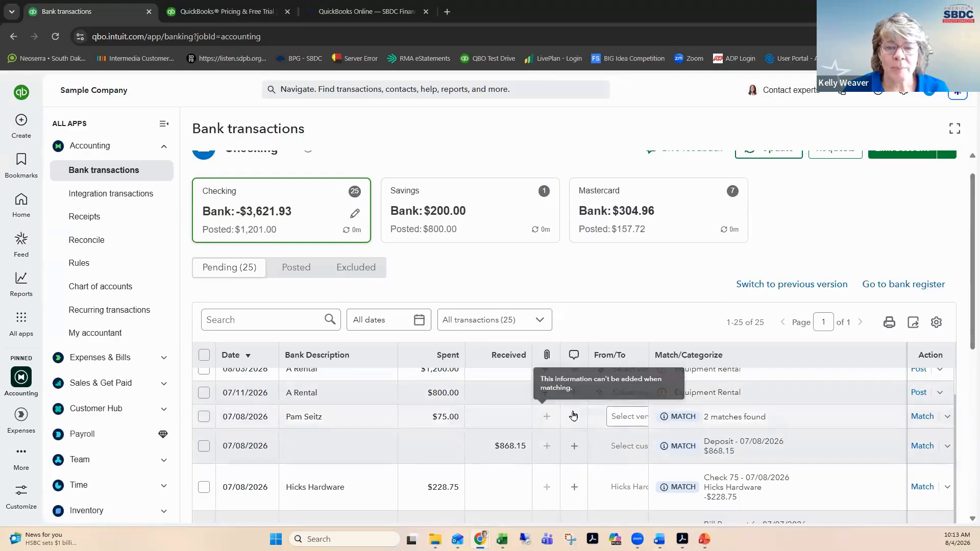
scroll(573, 416, "up", 2)
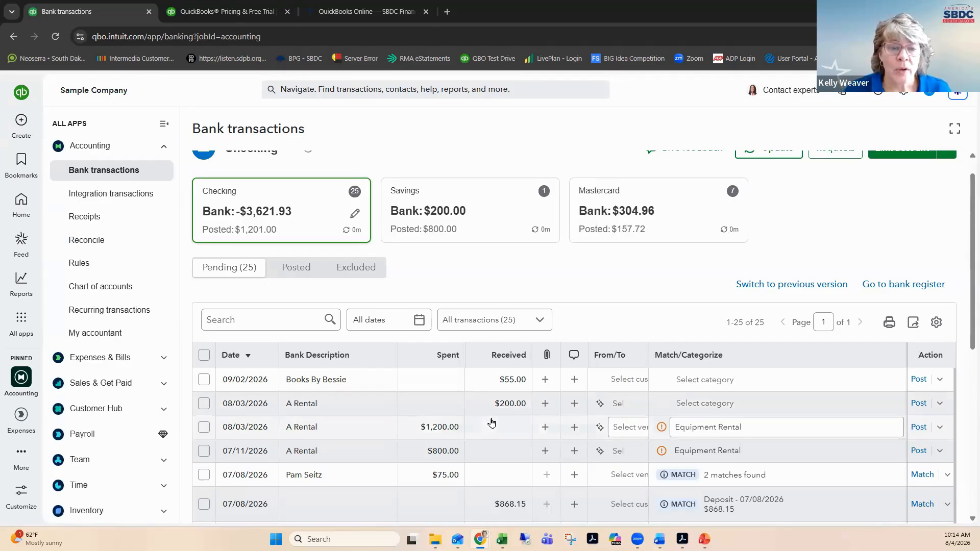
Expand the pending 07/07/2026 PG&E transaction in Checking and review its suggested bill payment match
scroll(492, 422, "down", 3)
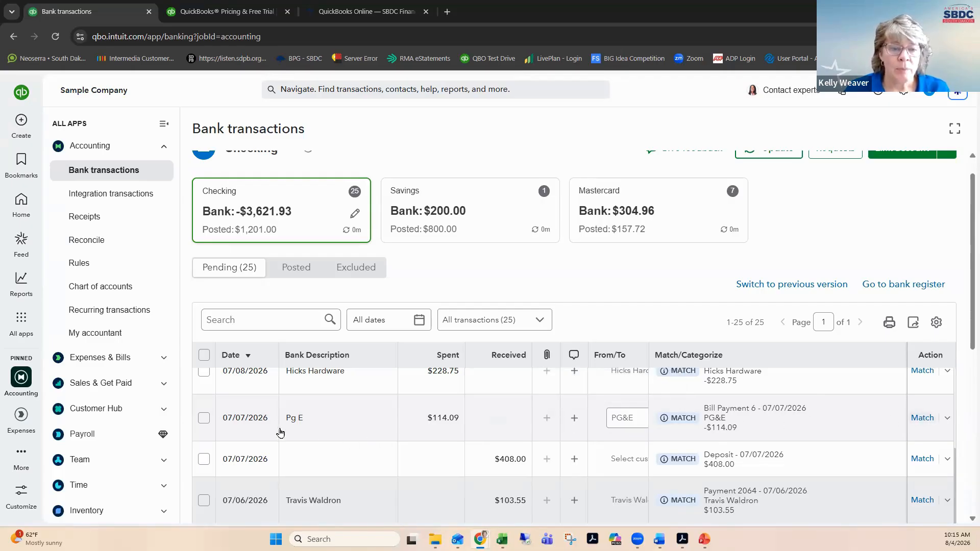
left_click(255, 424)
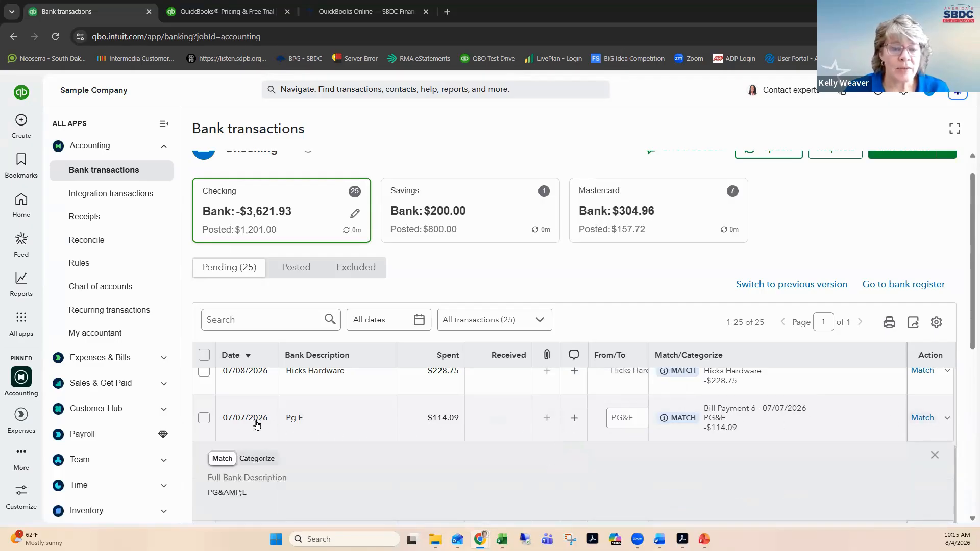
scroll(429, 439, "down", 3)
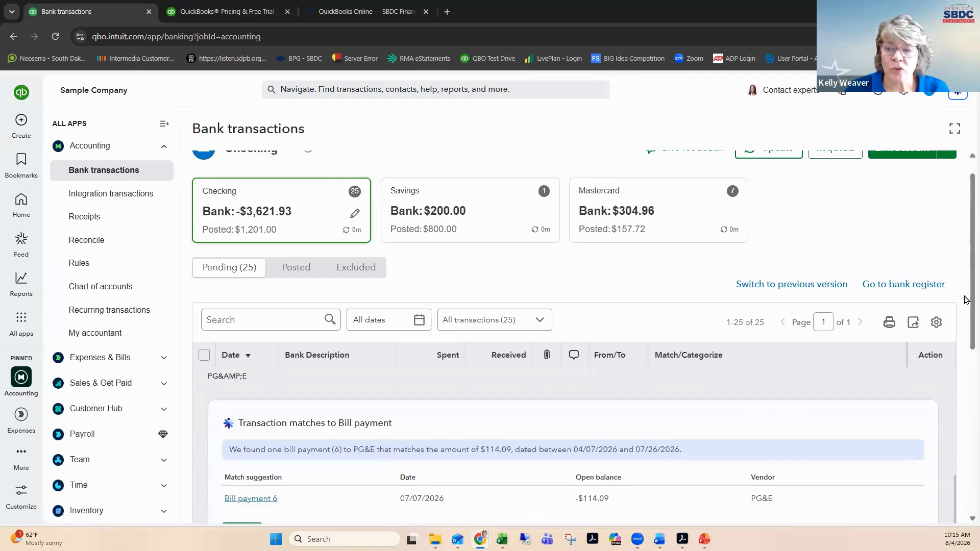
left_click_drag(967, 312, 962, 380)
scroll(955, 405, "down", 2)
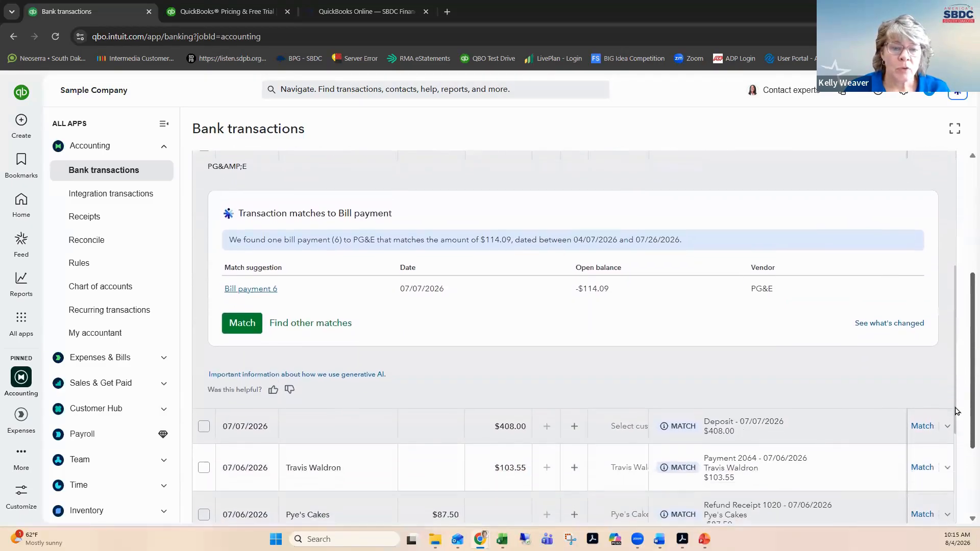
scroll(956, 404, "up", 2)
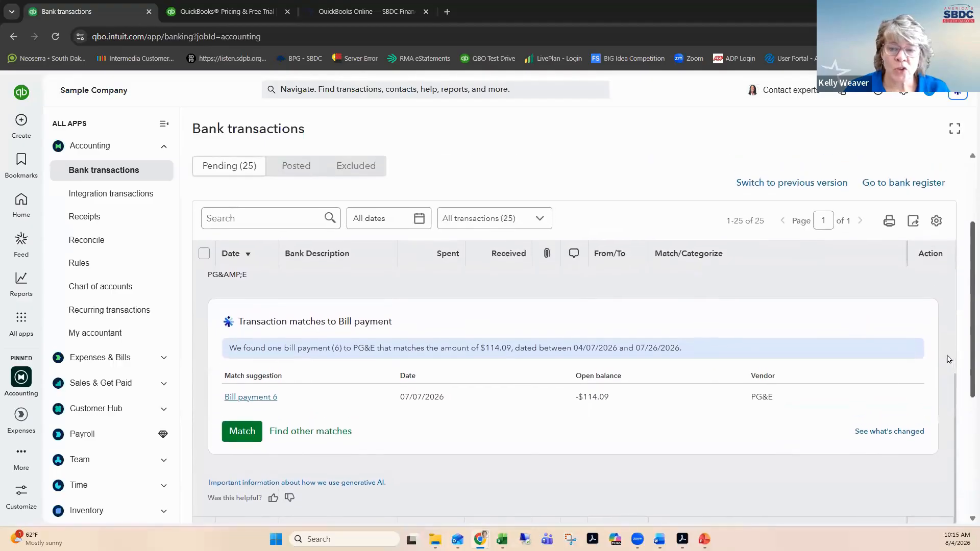
Open the suggested PG&E bill payment to review its payment details and applied bills, close it, and look over the home page
left_click(244, 401)
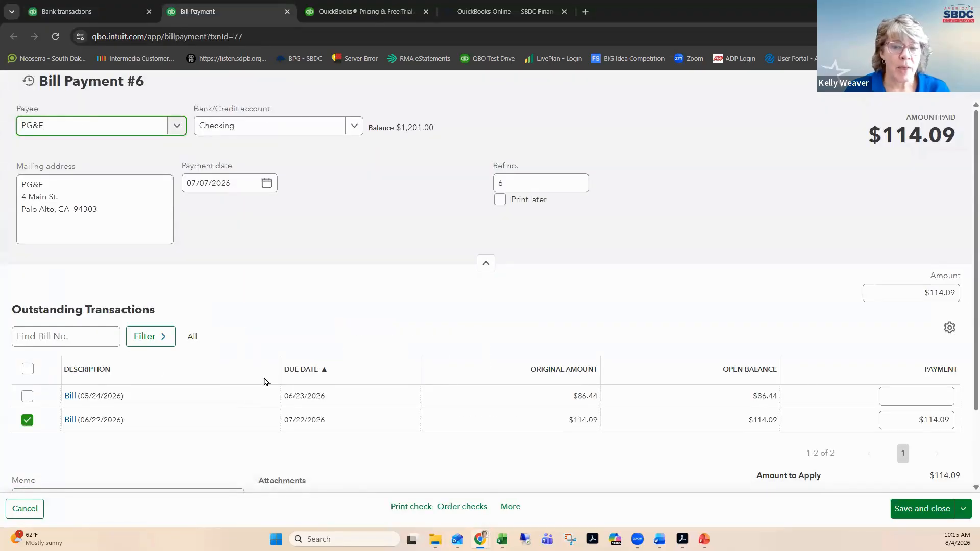
scroll(265, 383, "down", 1)
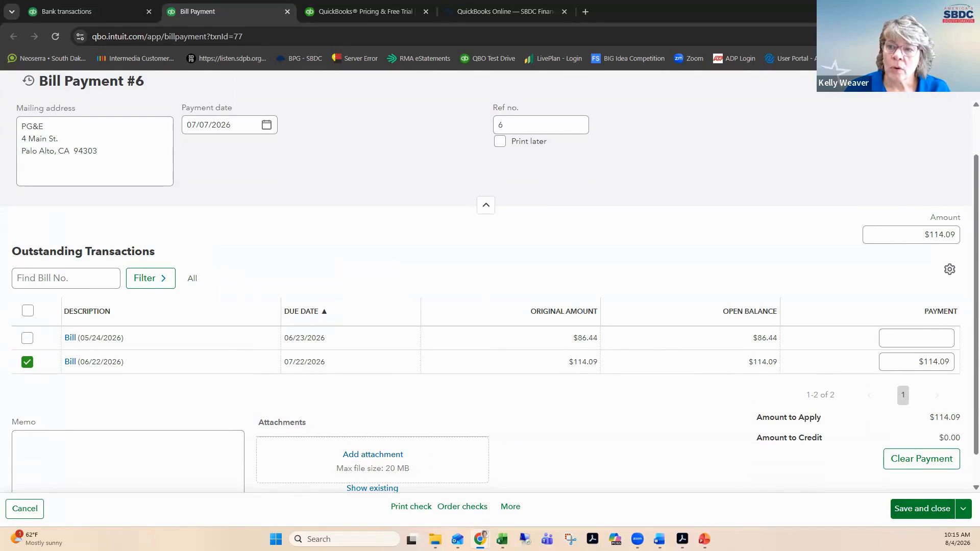
left_click(965, 83)
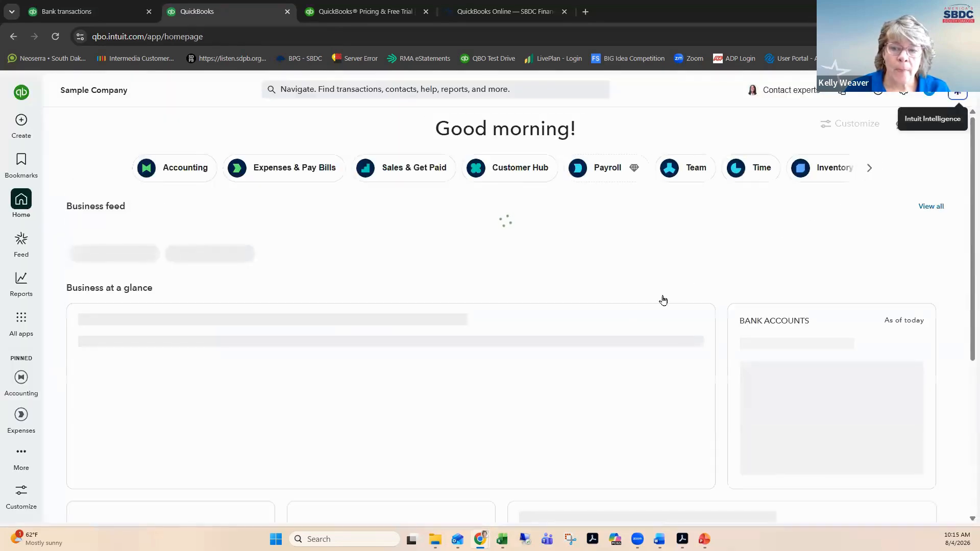
scroll(617, 317, "down", 5)
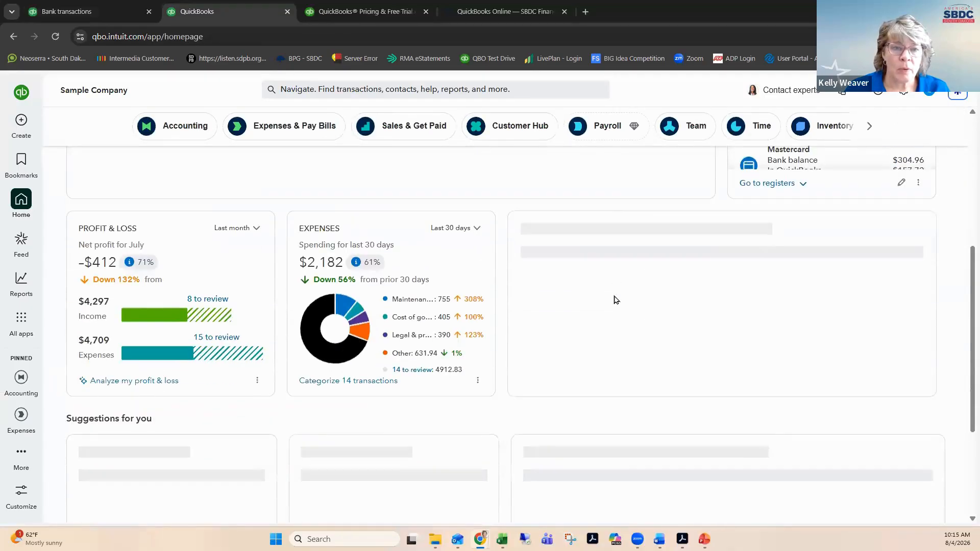
scroll(616, 300, "up", 5)
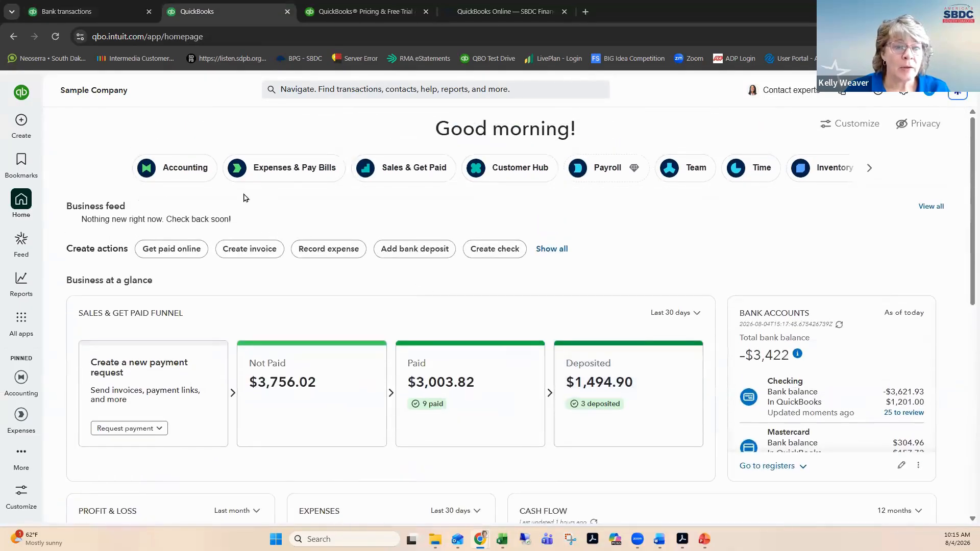
Return to the Checking bank transactions and match the 07/07/2026 PG&E transaction to Bill Payment 6
left_click(181, 170)
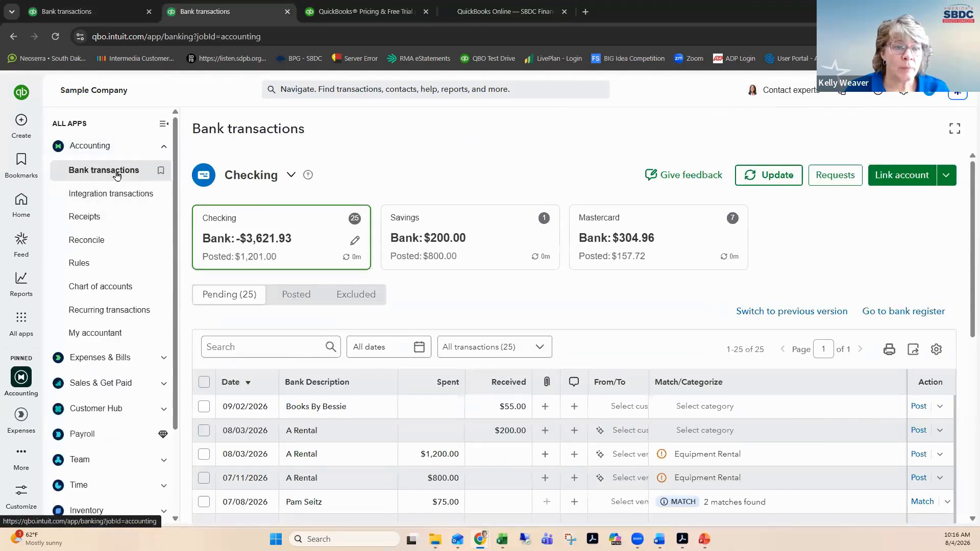
scroll(468, 429, "down", 5)
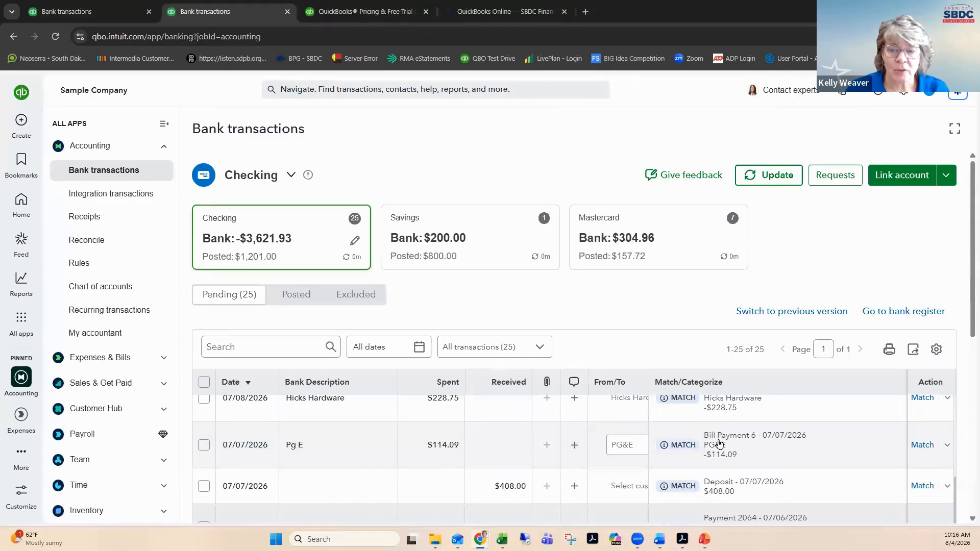
left_click(923, 447)
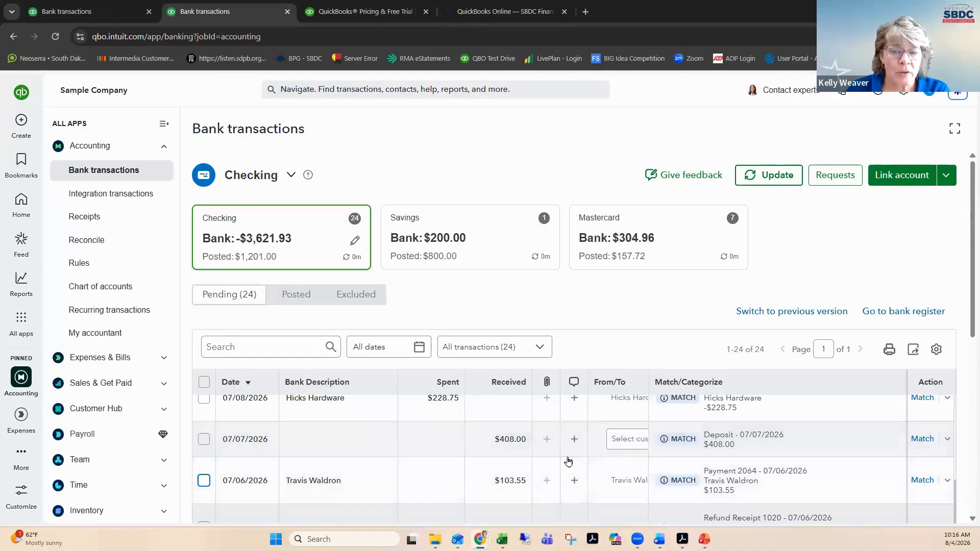
Review the remaining pending Checking transactions dated 07/06/2026 and earlier, along with their suggested matches
scroll(817, 444, "down", 1)
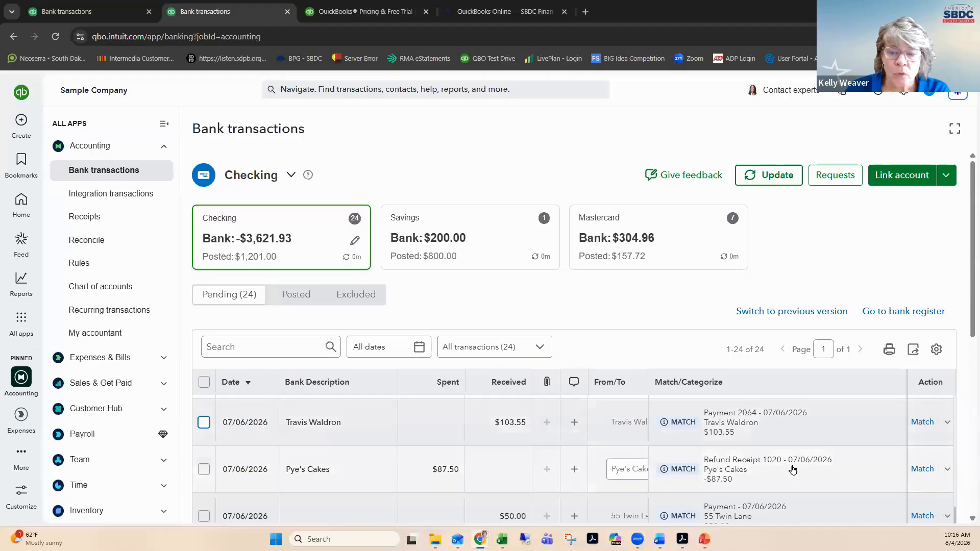
scroll(793, 470, "down", 2)
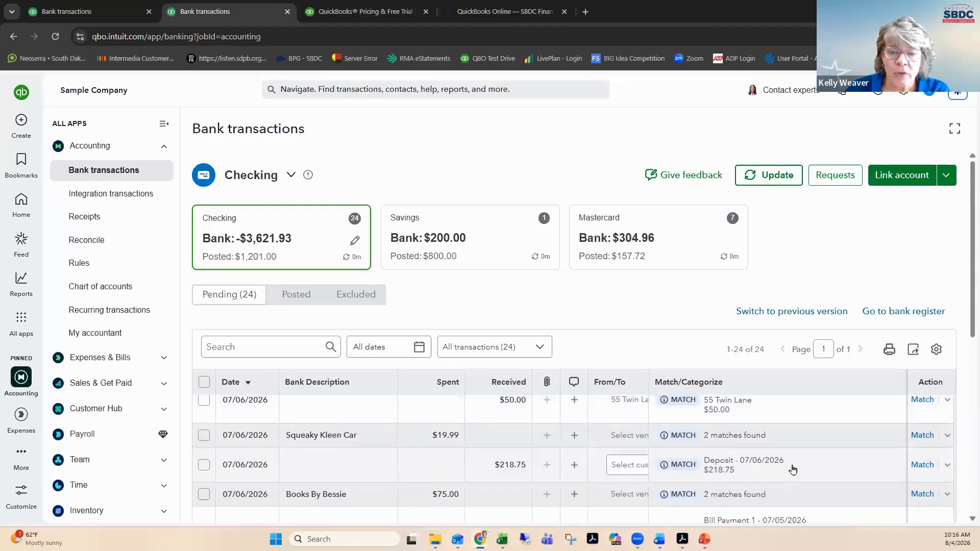
scroll(793, 469, "down", 2)
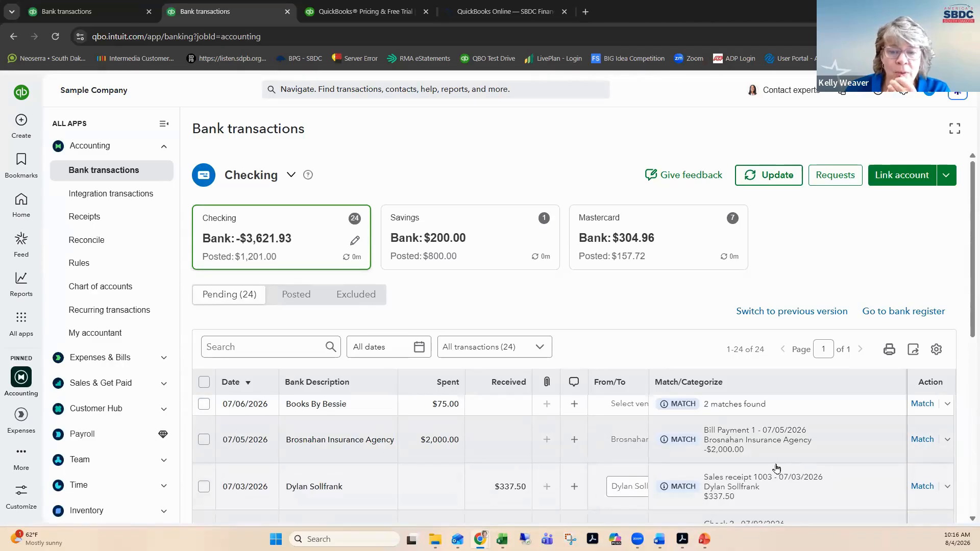
Expand the 08/03/2026 A Rental $200.00 deposit refund in pending Checking transactions and review its categorization details
scroll(772, 467, "up", 5)
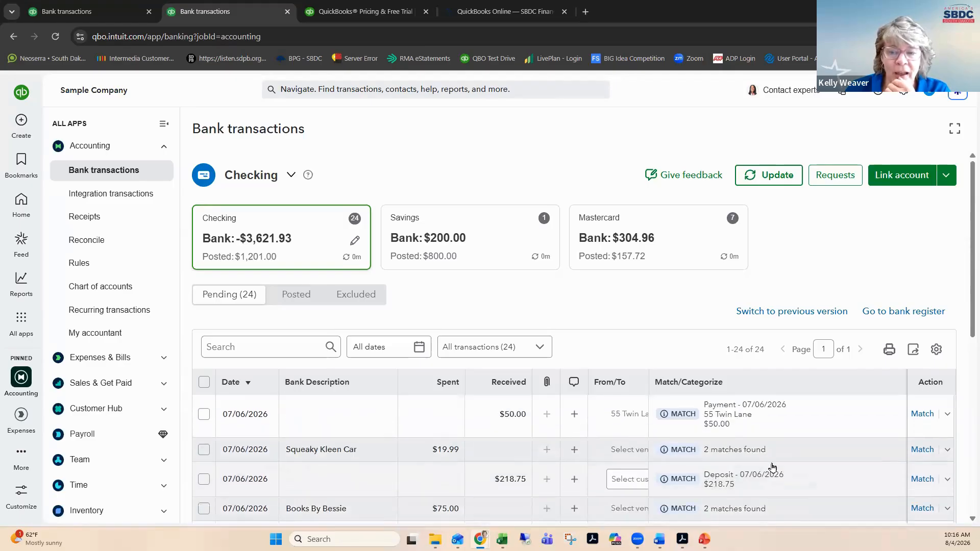
scroll(773, 467, "up", 3)
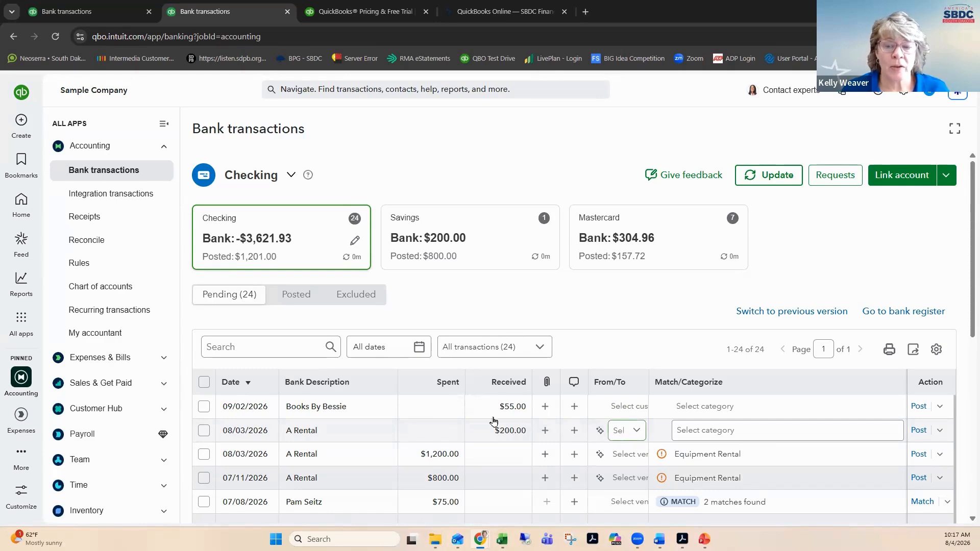
left_click(299, 432)
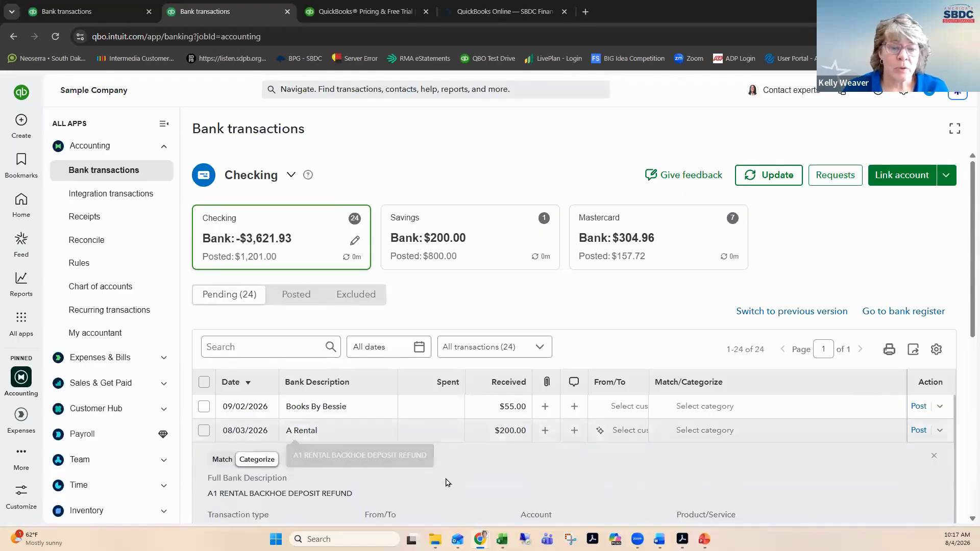
scroll(446, 482, "down", 1)
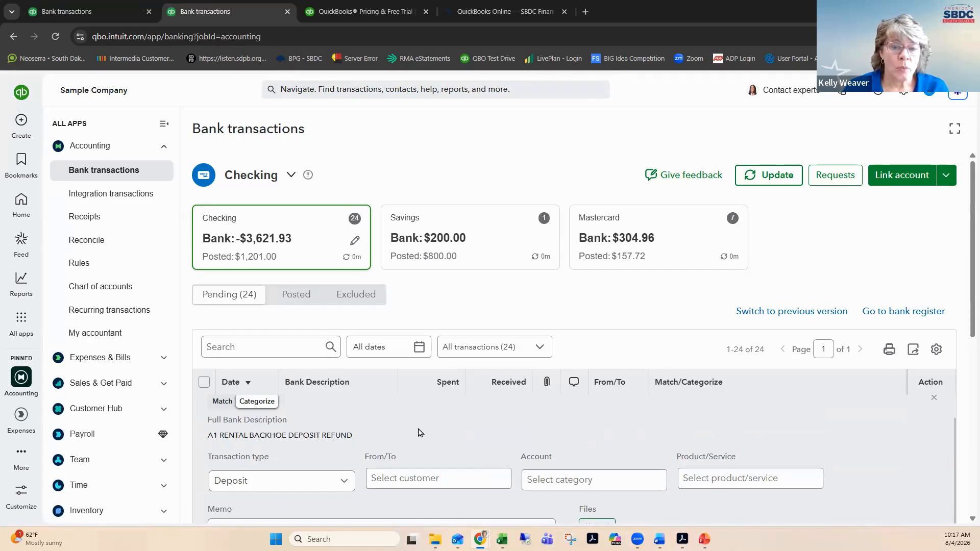
scroll(419, 432, "down", 5)
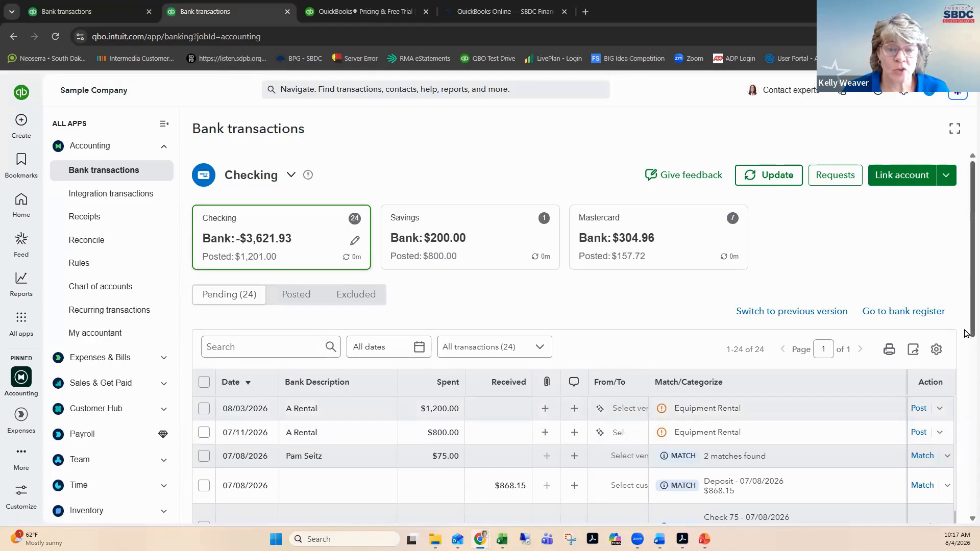
left_click(489, 429)
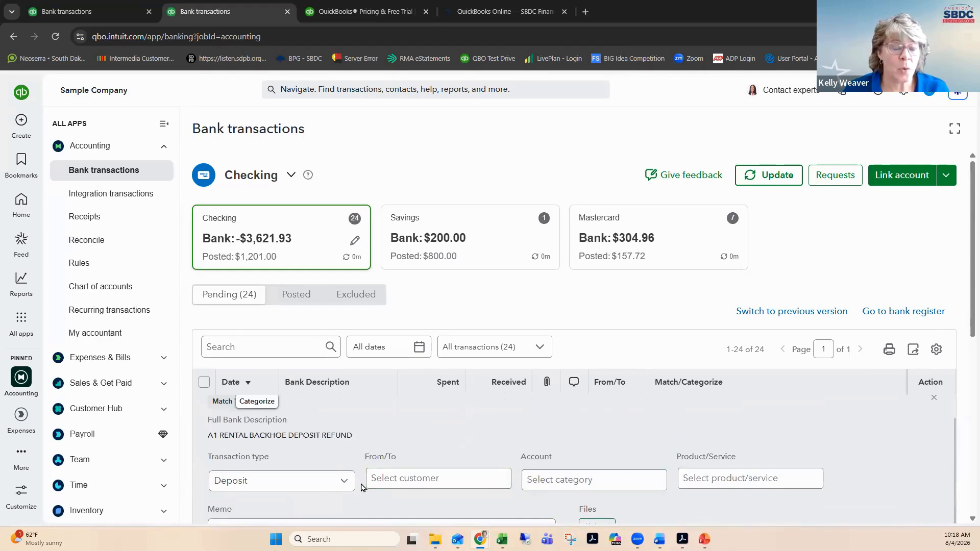
Post the $200.00 A Rental deposit refund to the Equipment Rental account, and post the 08/03/2026 A Rental $1,200.00 payment to Equipment Rental
left_click(546, 487)
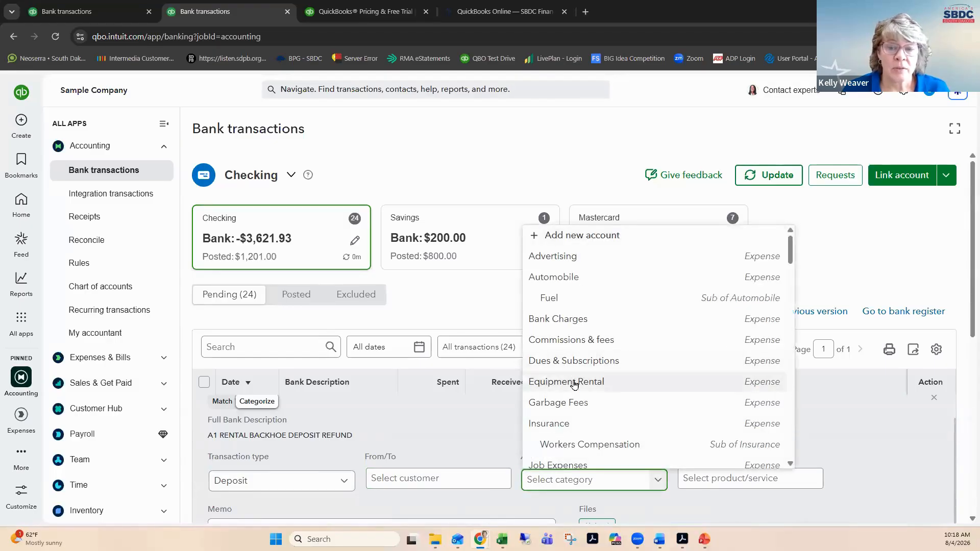
left_click(573, 384)
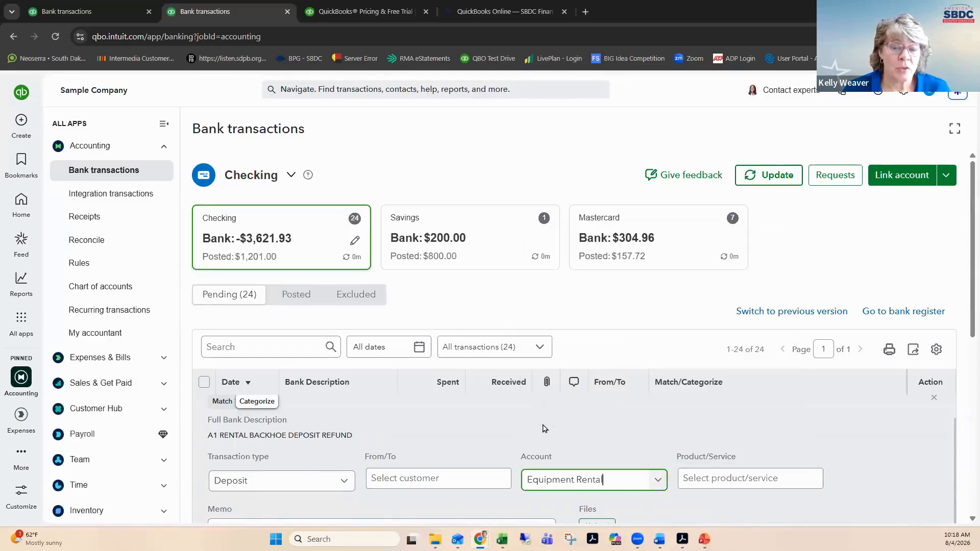
scroll(543, 429, "down", 2)
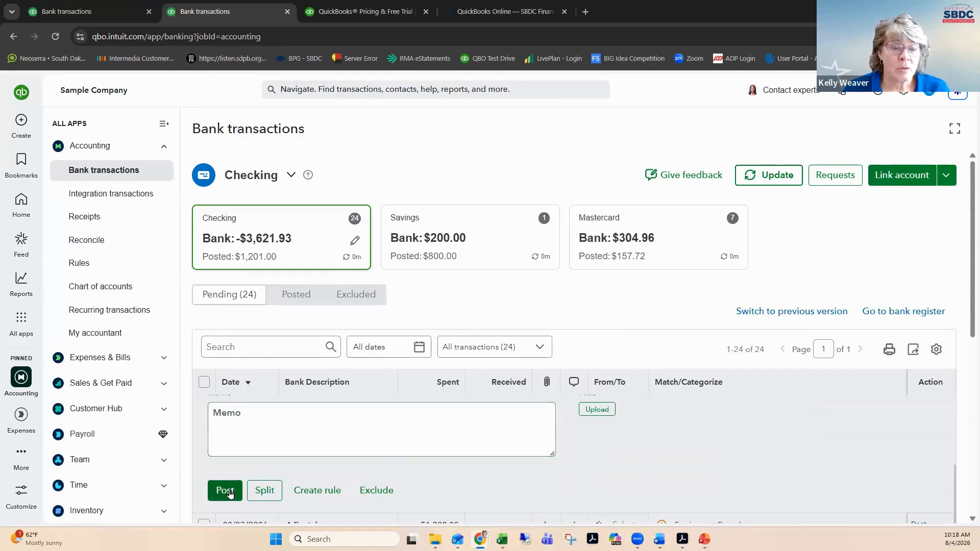
left_click(264, 413)
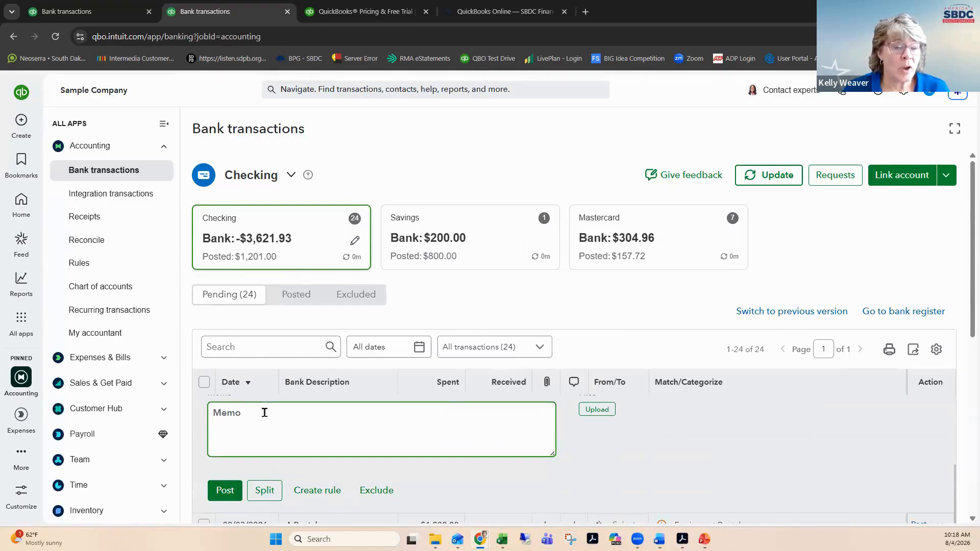
left_click(229, 490)
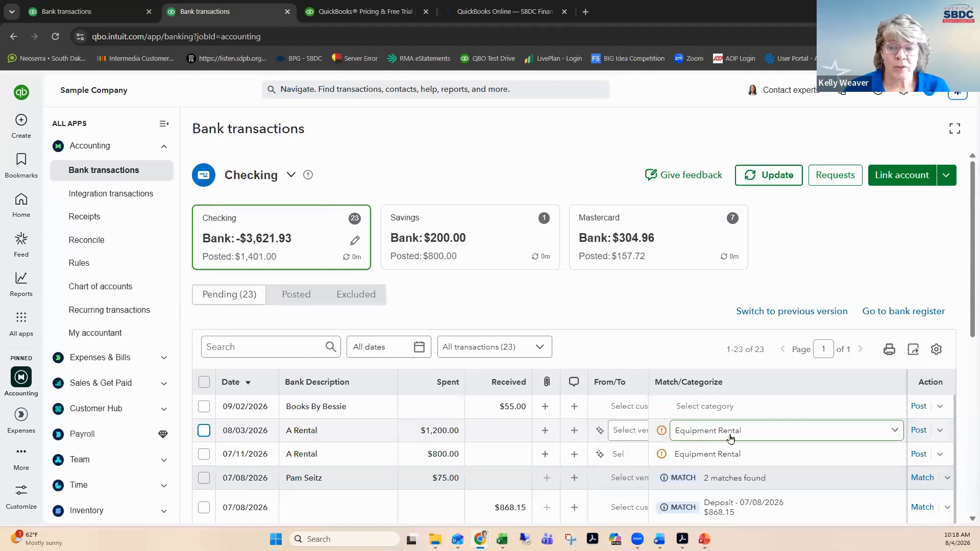
left_click(920, 430)
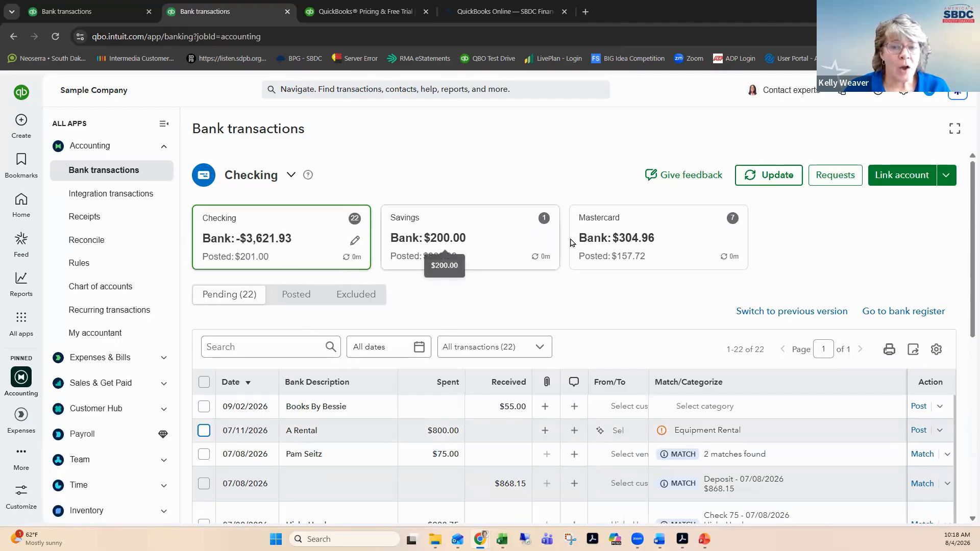
Review the remaining pending Checking transactions from 09/02/2026 back to June 2026, along with their suggested matches and categories
scroll(628, 316, "down", 5)
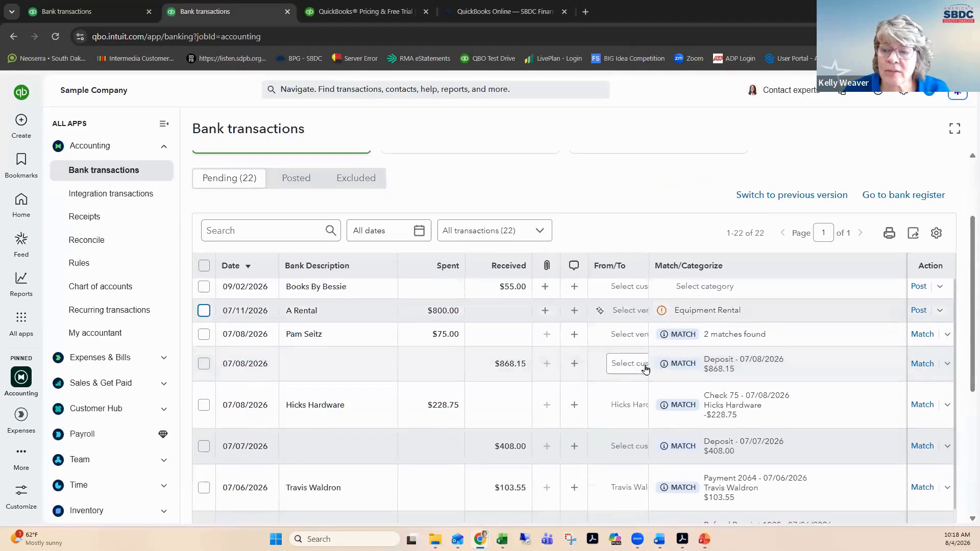
scroll(633, 362, "down", 3)
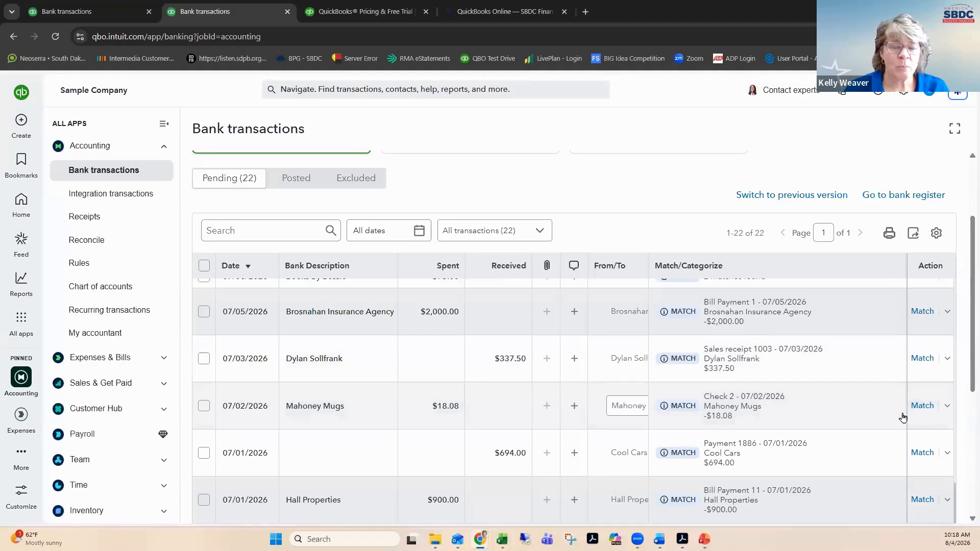
scroll(477, 240, "up", 3)
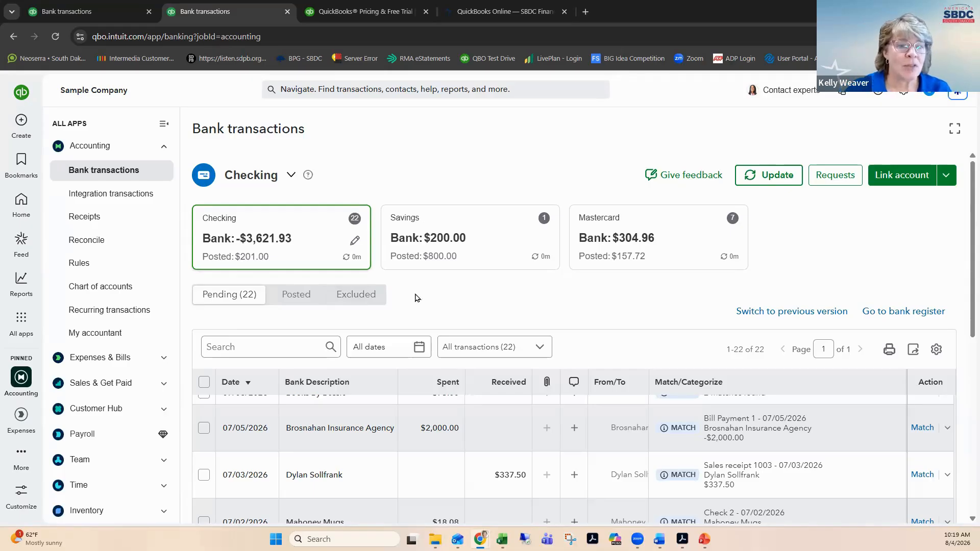
scroll(298, 391, "down", 2)
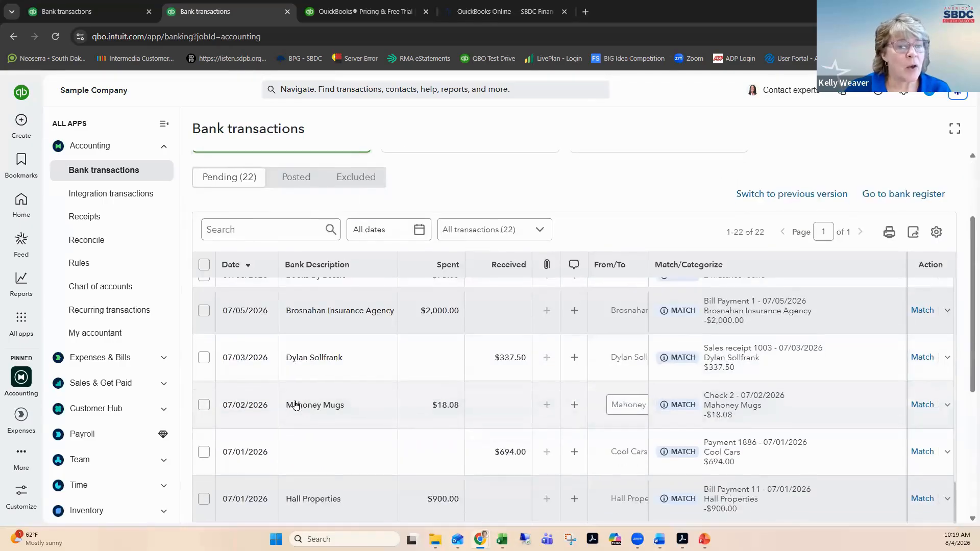
scroll(296, 405, "down", 2)
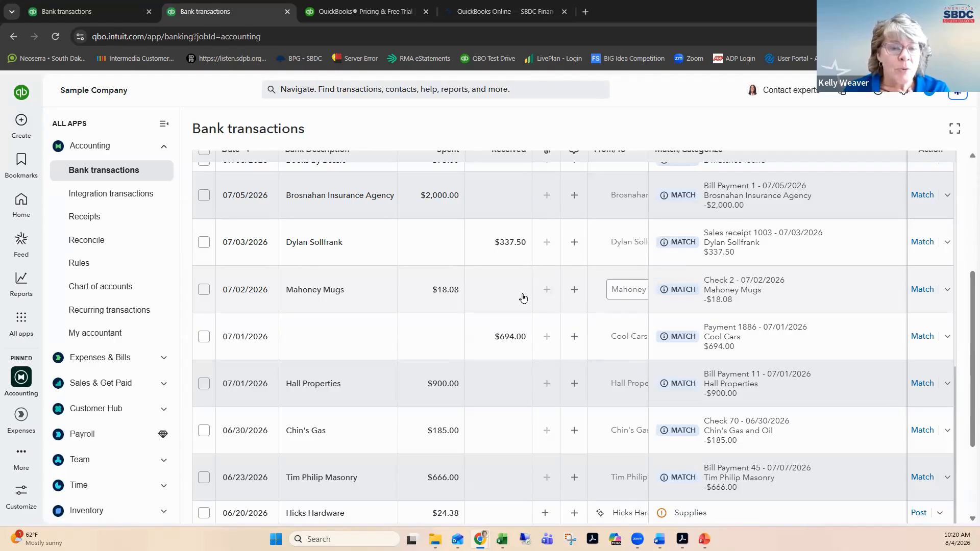
scroll(479, 266, "up", 1)
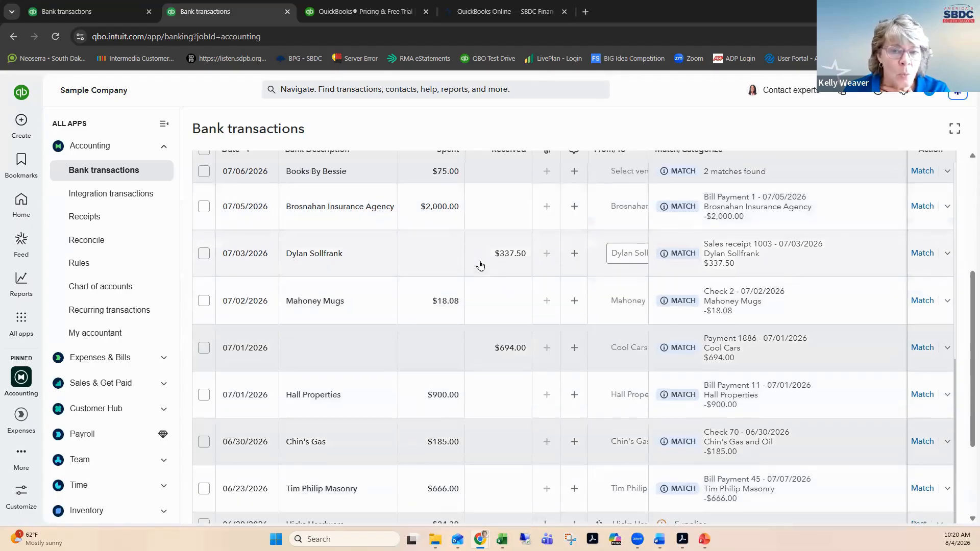
scroll(479, 265, "up", 3)
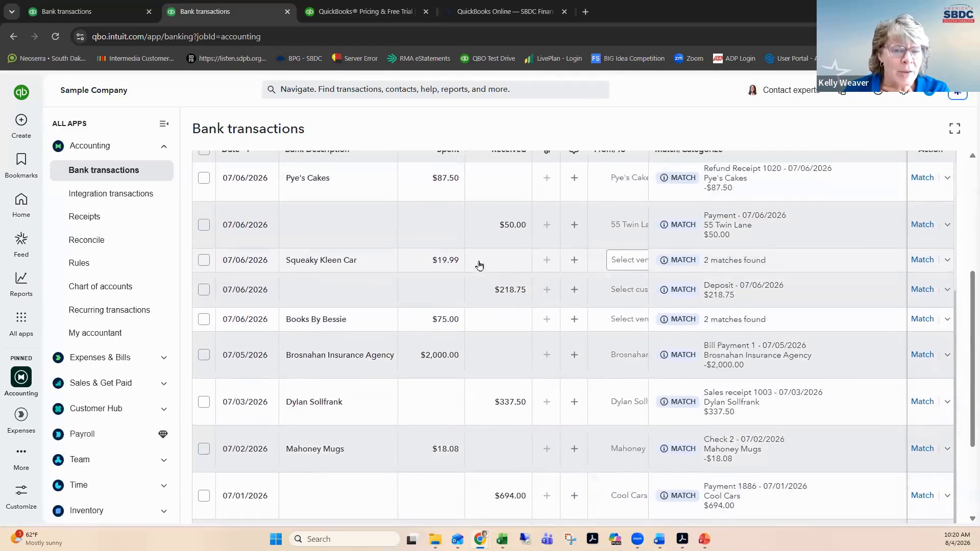
scroll(479, 265, "up", 5)
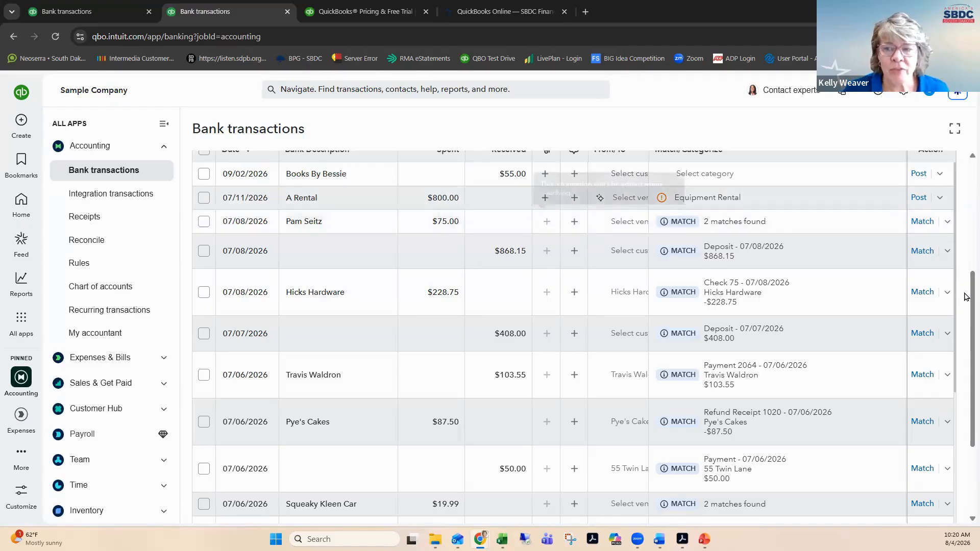
scroll(966, 300, "up", 5)
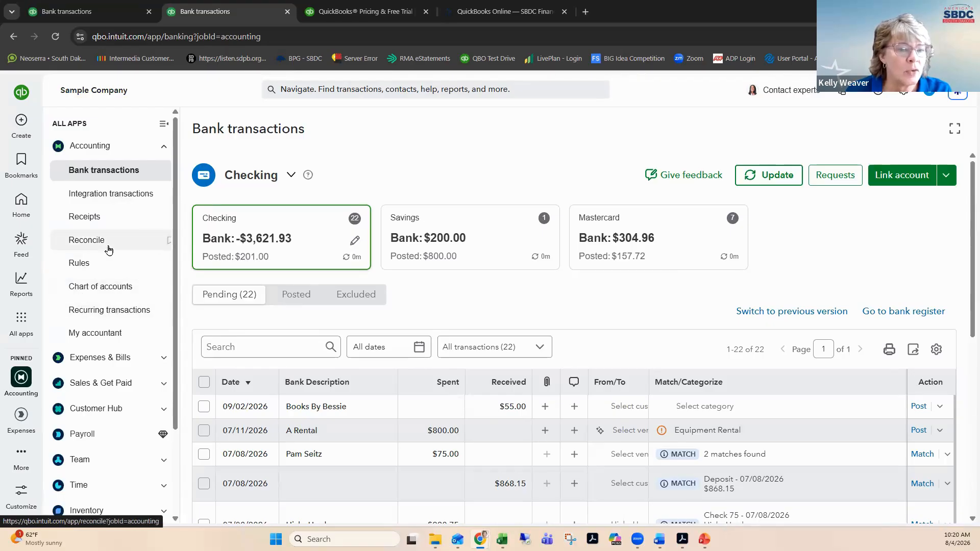
Expand the Expenses & Bills section of the navigation and look over its pages, from Overview to 1099s
left_click(104, 358)
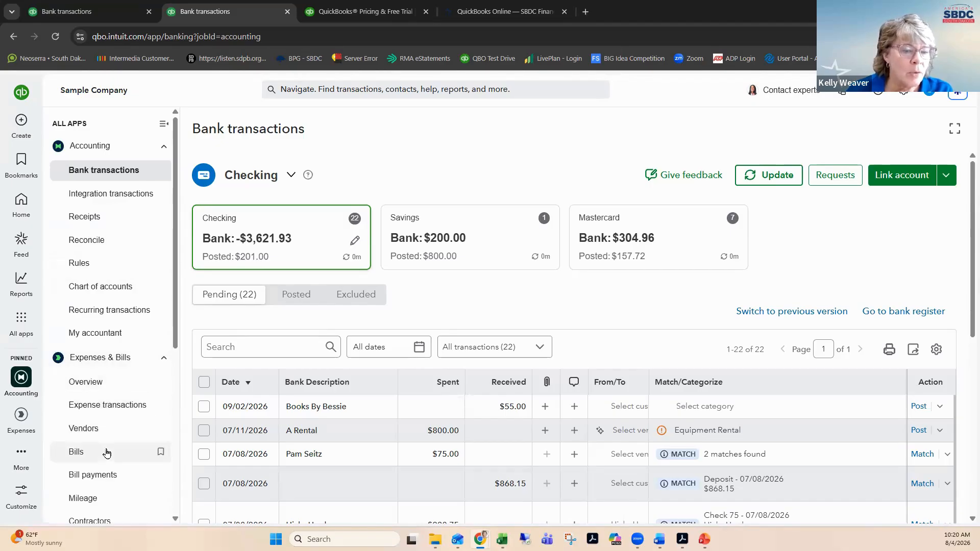
scroll(105, 452, "down", 1)
scroll(114, 362, "down", 1)
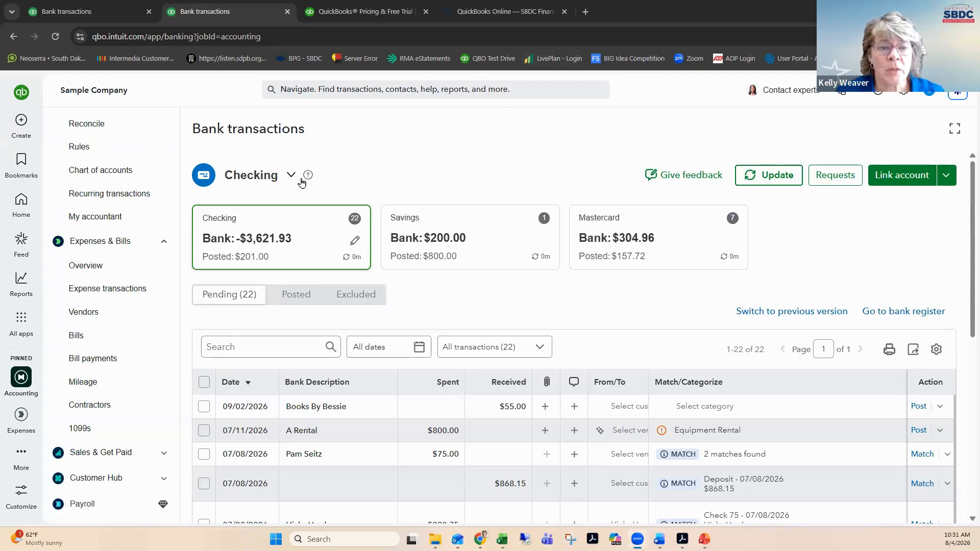
mouse_move(15, 424)
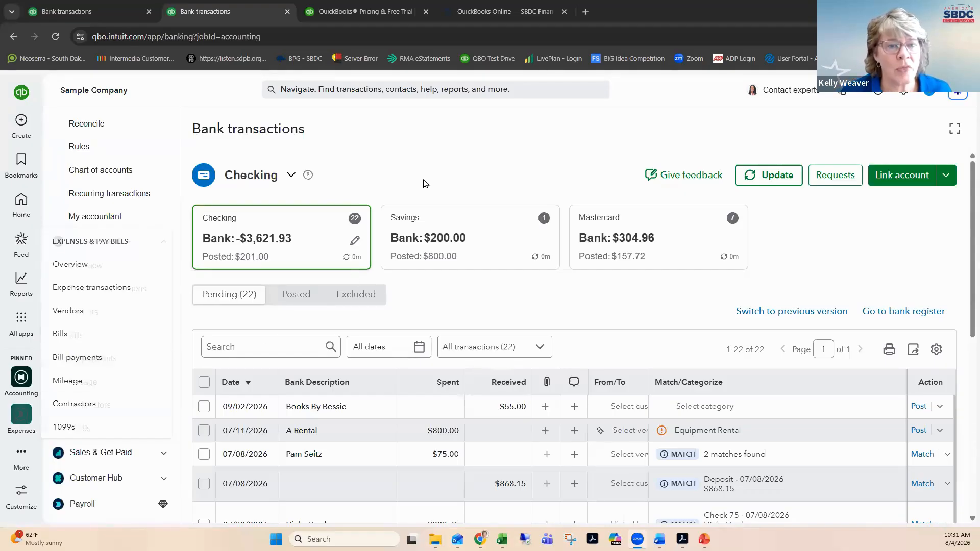
Go from the home page to the Sales & Get Paid overview and collapse the Expenses & Bills section to examine the sales pages
left_click(20, 202)
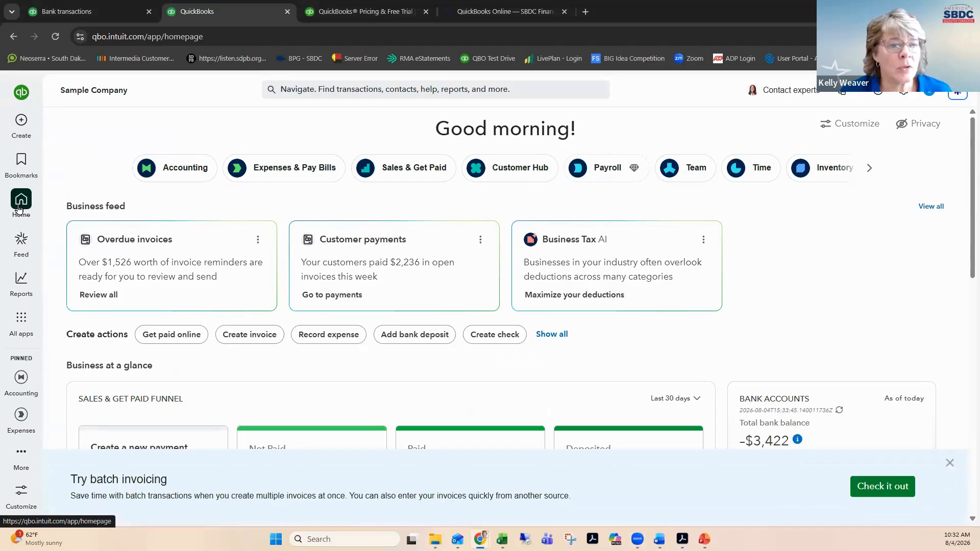
left_click(406, 176)
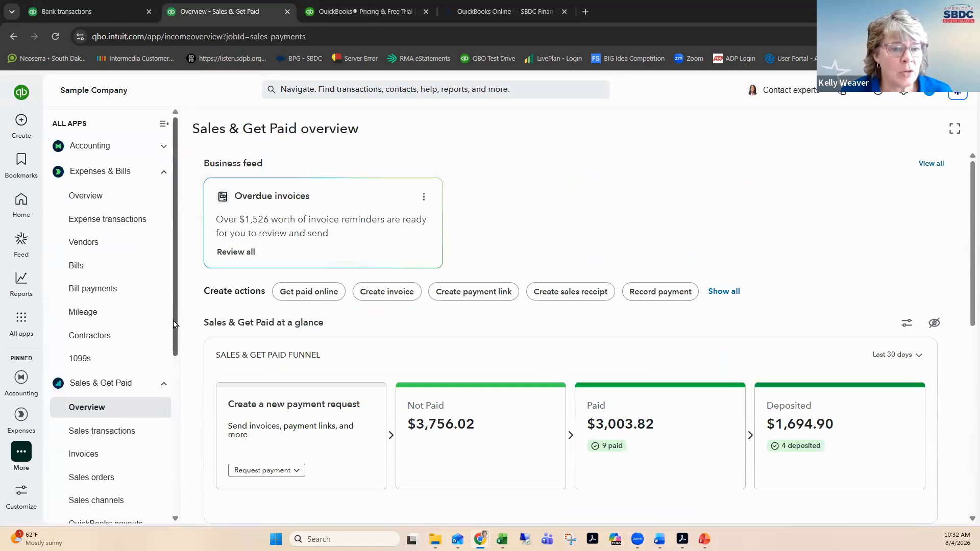
scroll(170, 353, "down", 2)
scroll(170, 328, "up", 3)
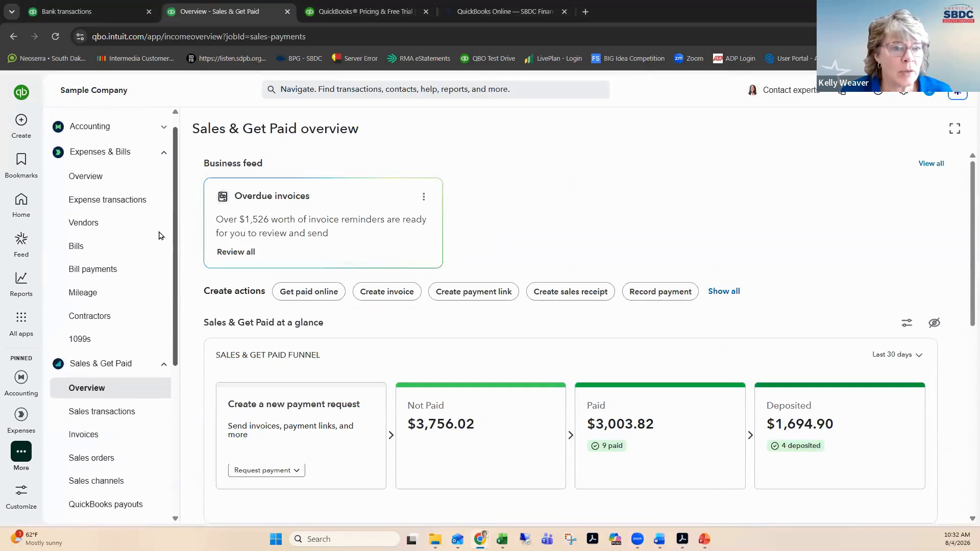
left_click(163, 156)
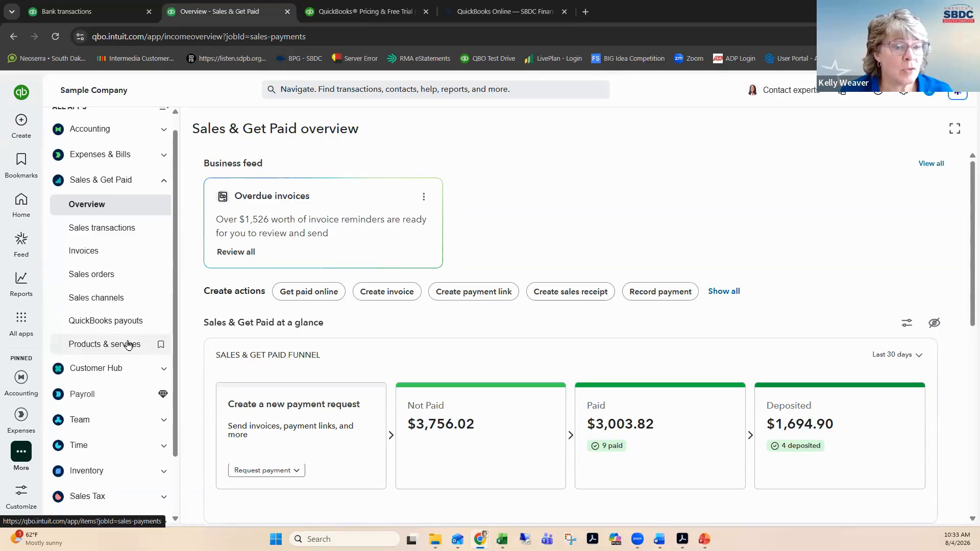
Open the Products and services list and review its items, including their types, sales prices, costs and quantities on hand
left_click(126, 347)
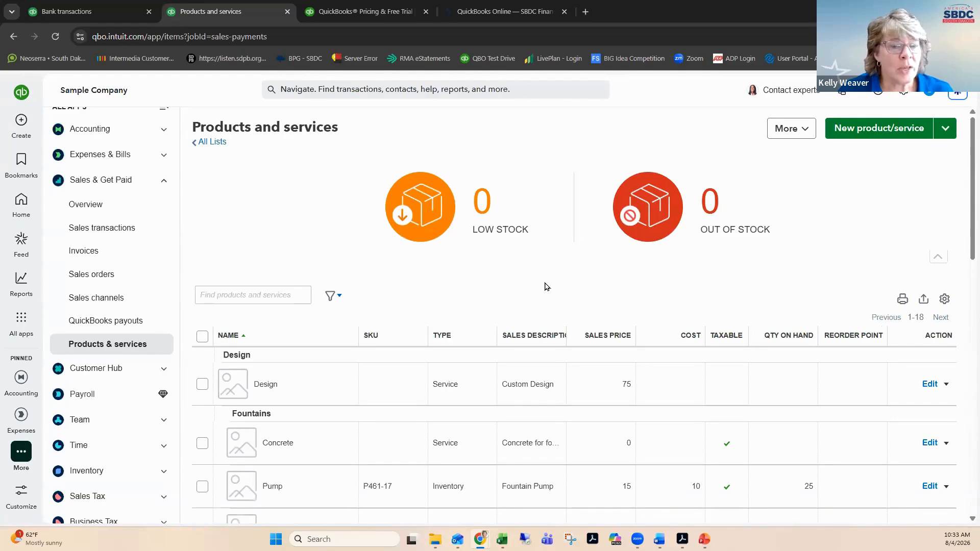
scroll(542, 288, "down", 1)
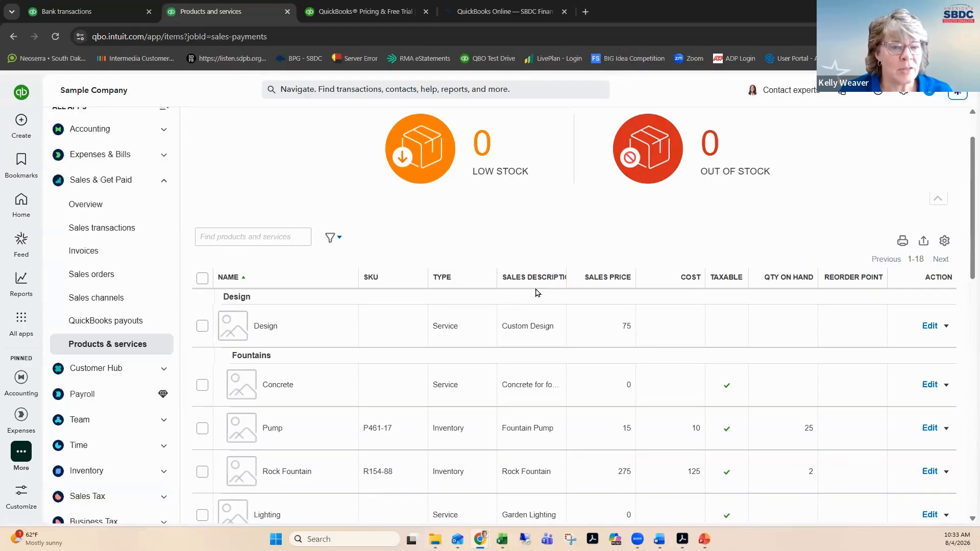
scroll(537, 291, "down", 2)
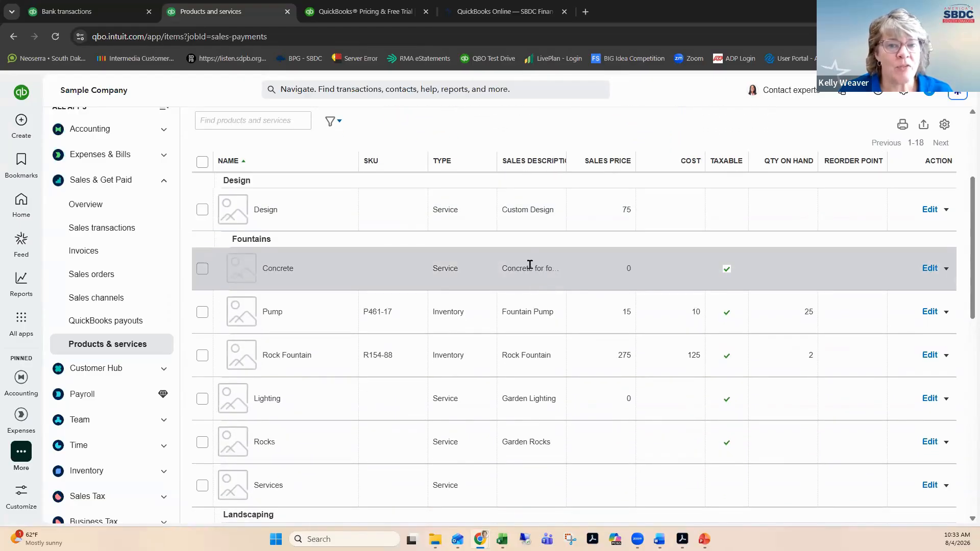
scroll(530, 264, "up", 2)
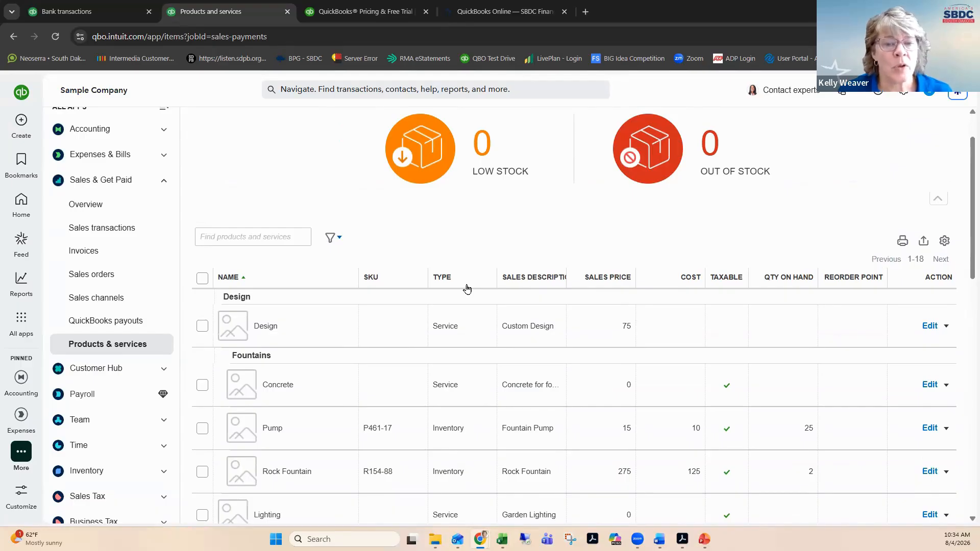
scroll(454, 414, "down", 2)
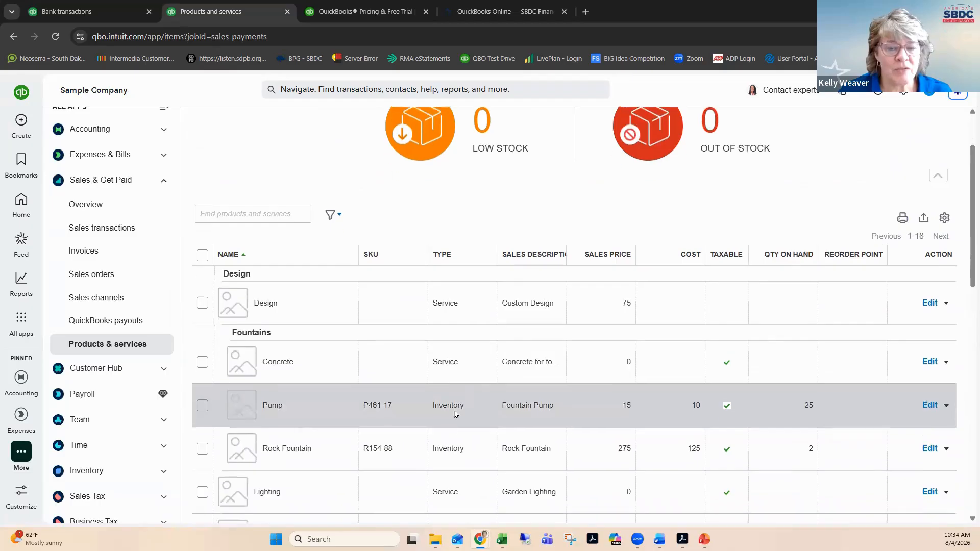
scroll(456, 414, "down", 7)
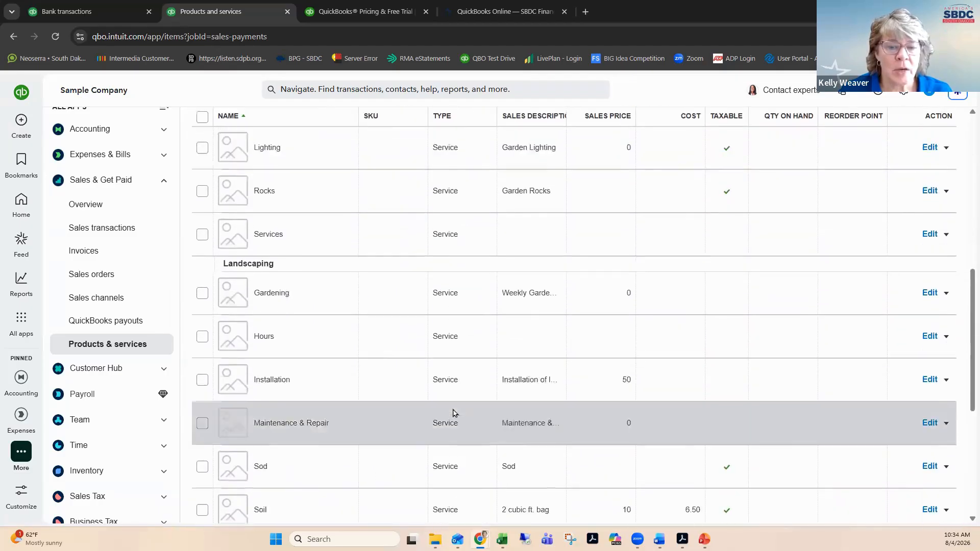
scroll(454, 413, "down", 3)
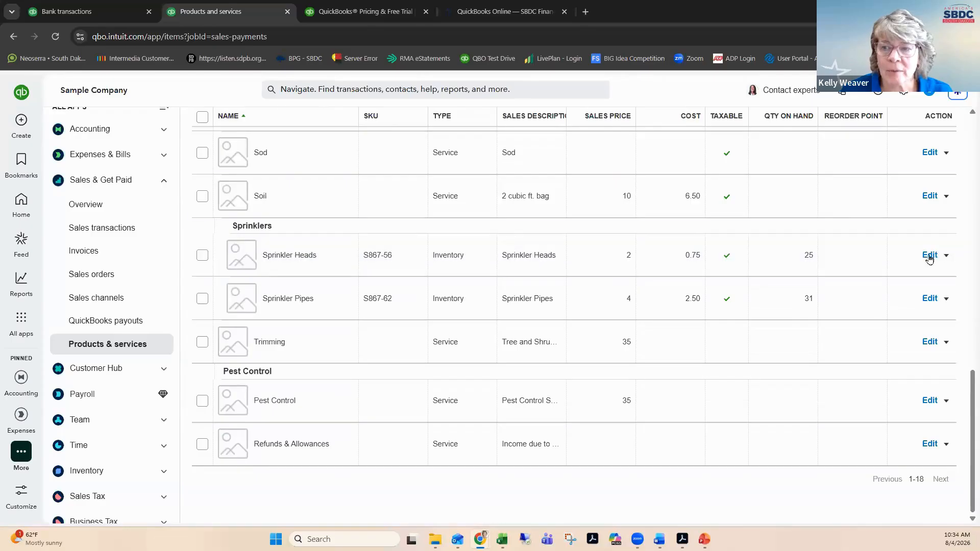
Start a new product/service to examine the available item types and the blank Service form, and close it without saving
left_click_drag(965, 390, 967, 137)
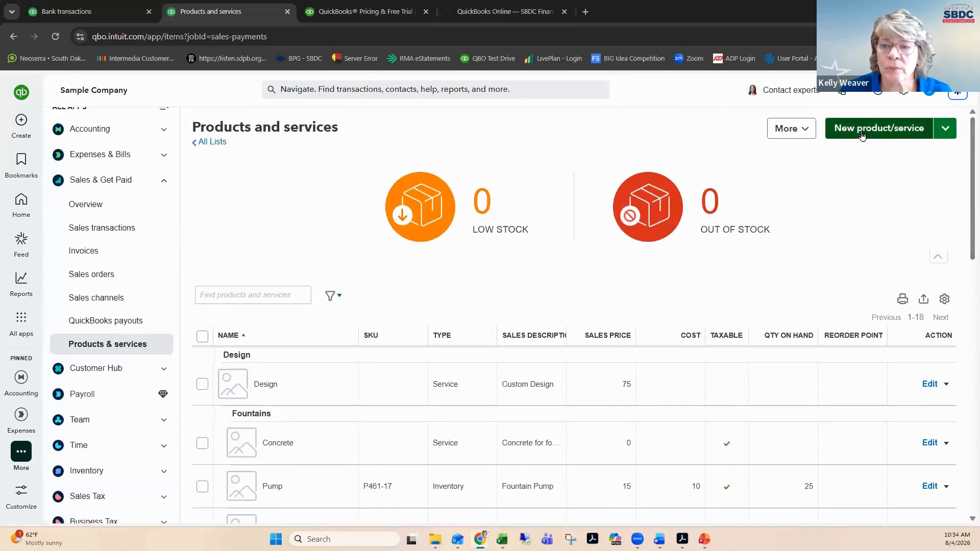
left_click(882, 128)
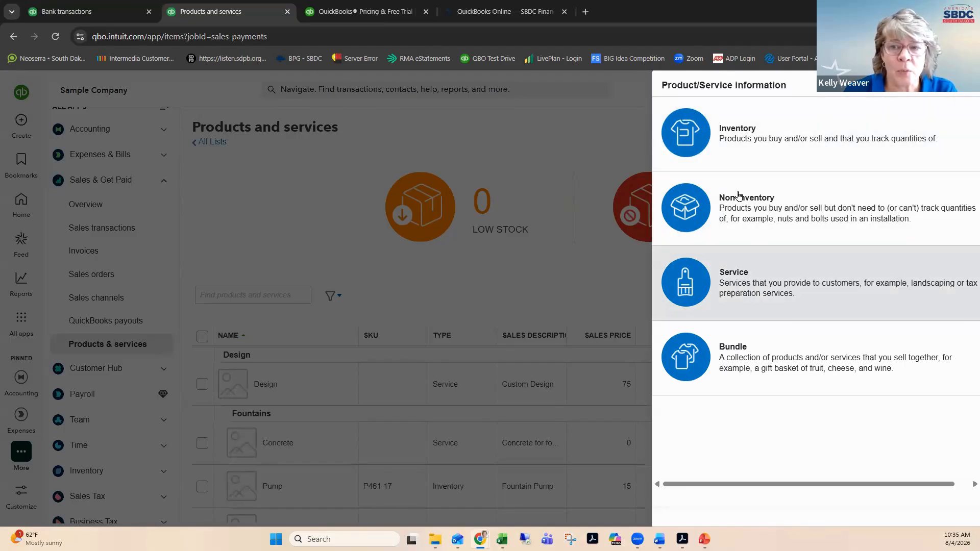
left_click(741, 274)
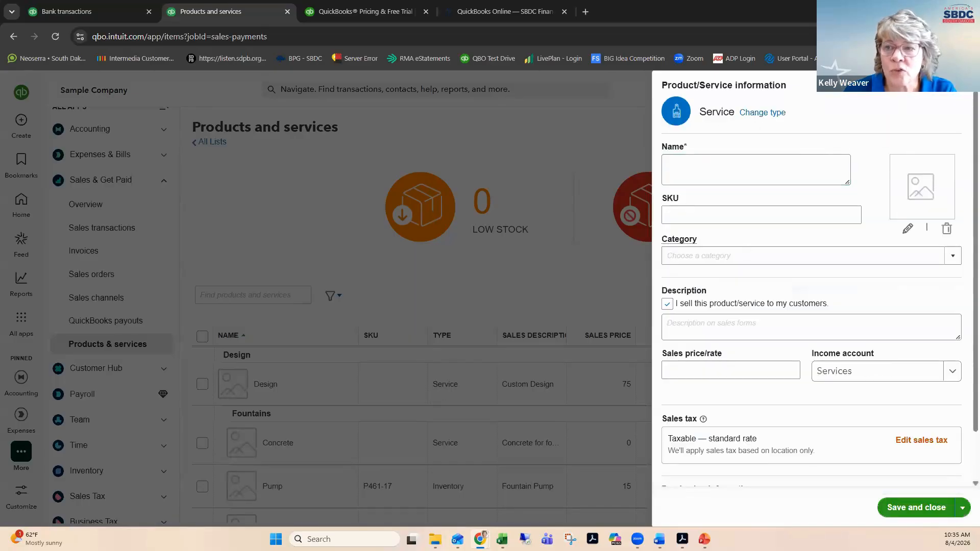
left_click(606, 300)
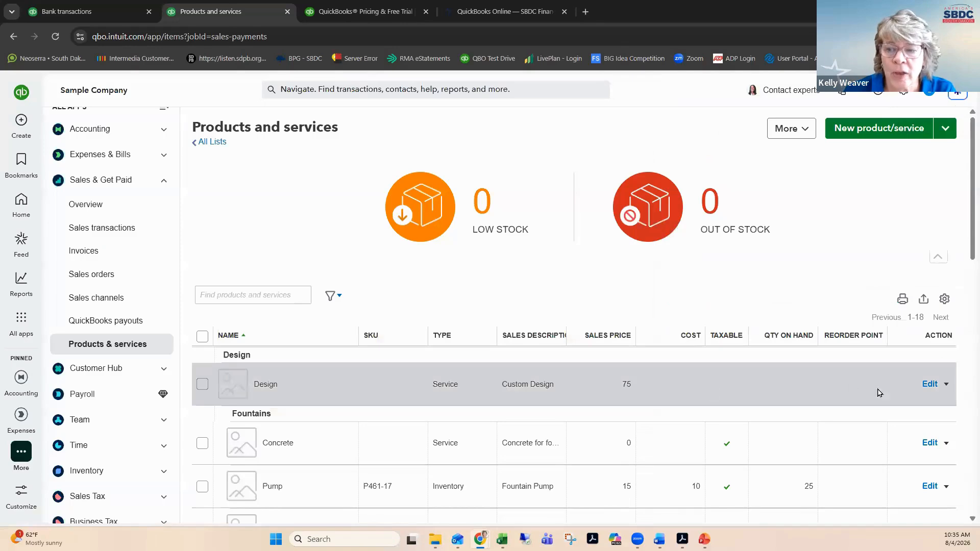
Open the Design service item to review its description, sales price, income account, sales tax and purchasing settings, and close it unchanged
left_click(930, 385)
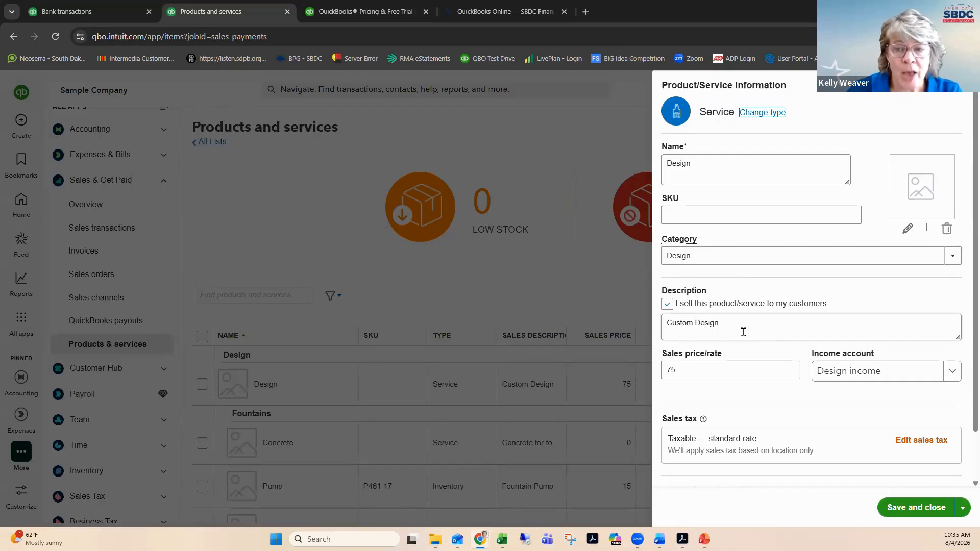
left_click(693, 324)
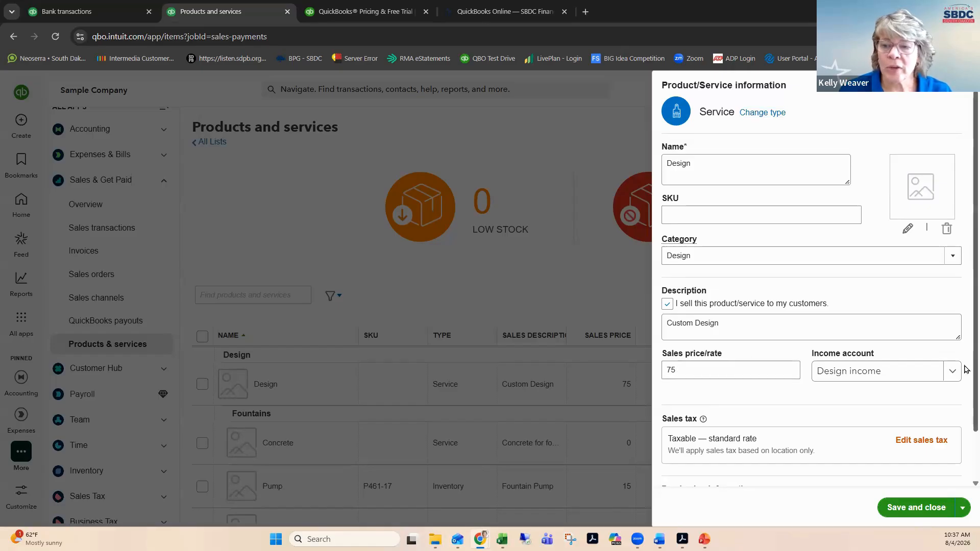
scroll(966, 363, "down", 1)
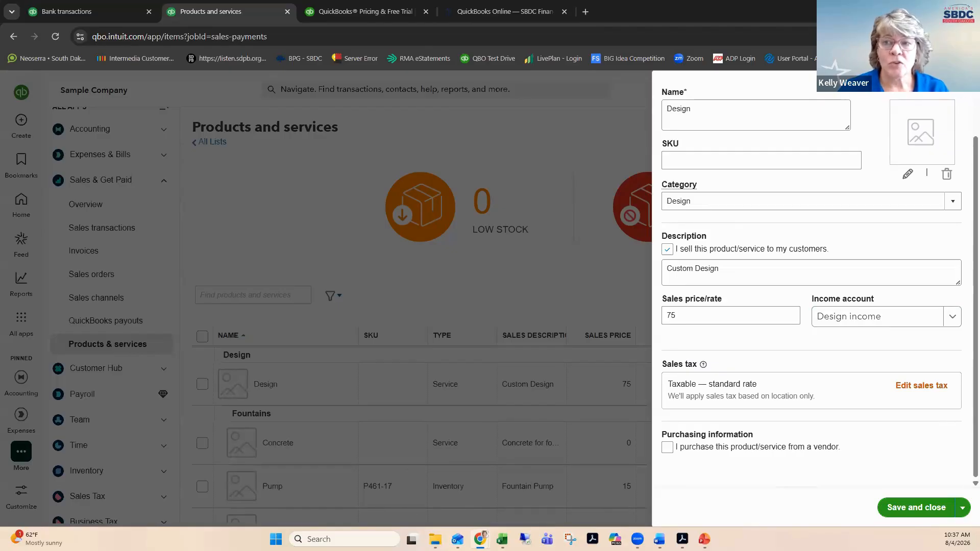
left_click(958, 90)
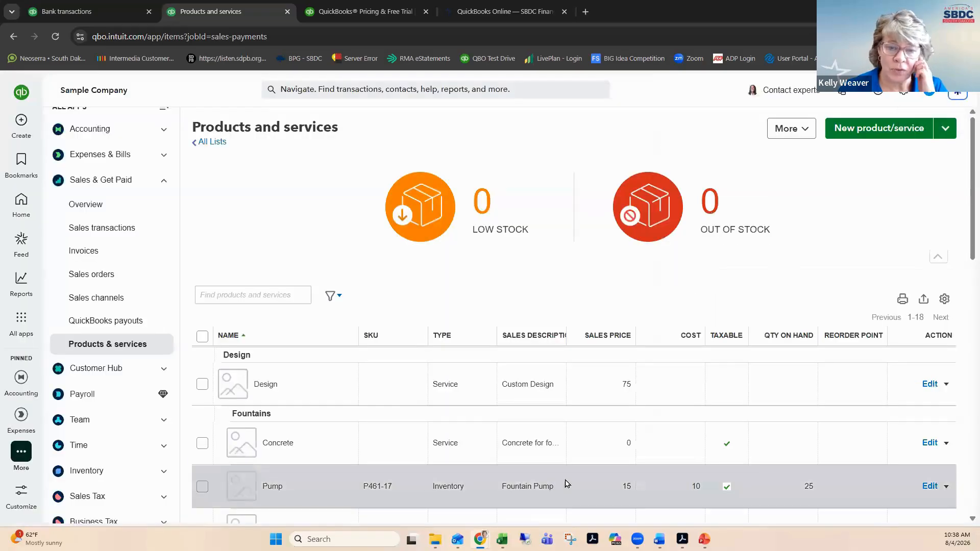
Open the Pump inventory item to review its quantity, reorder point, asset and income accounts, cost and expense account, and close it unchanged
scroll(566, 481, "down", 3)
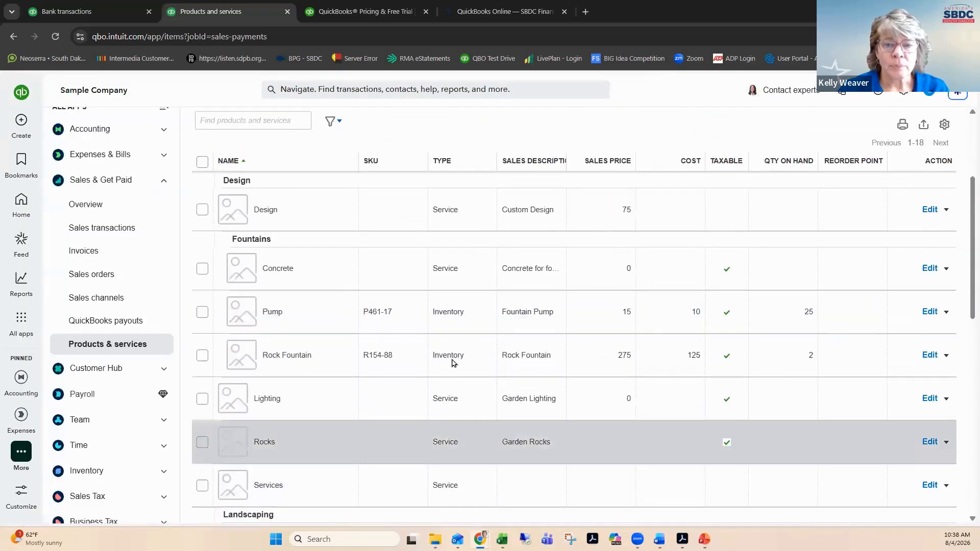
left_click(929, 313)
scroll(925, 316, "down", 3)
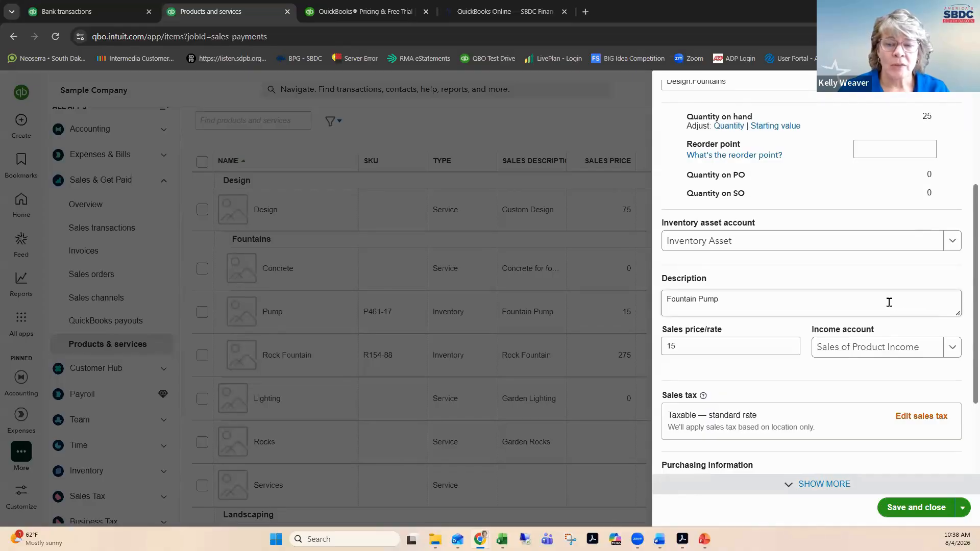
scroll(889, 302, "down", 2)
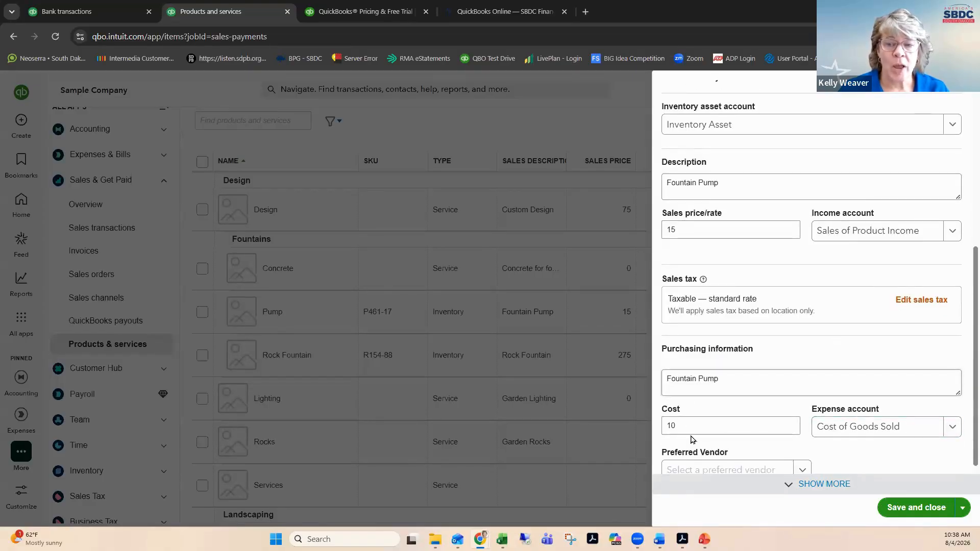
scroll(852, 388, "down", 1)
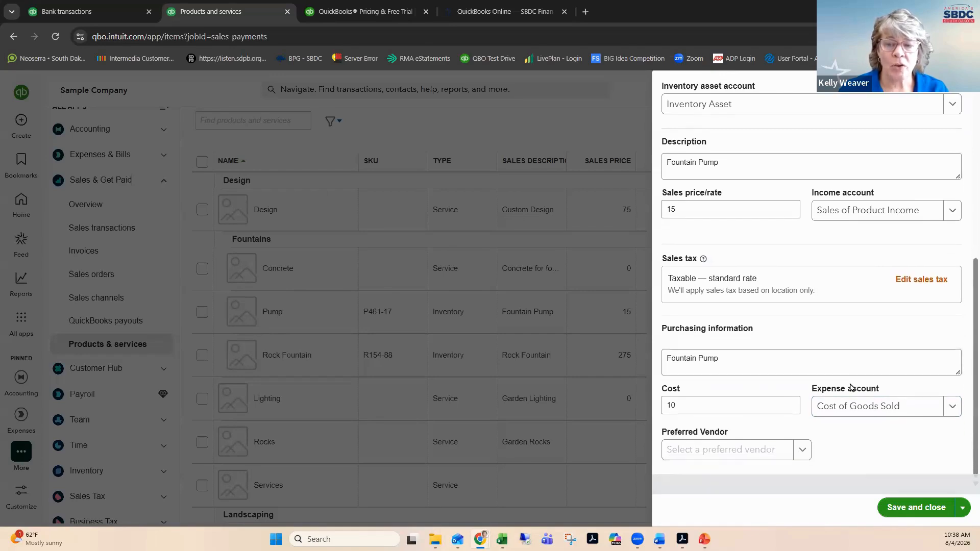
scroll(852, 388, "up", 1)
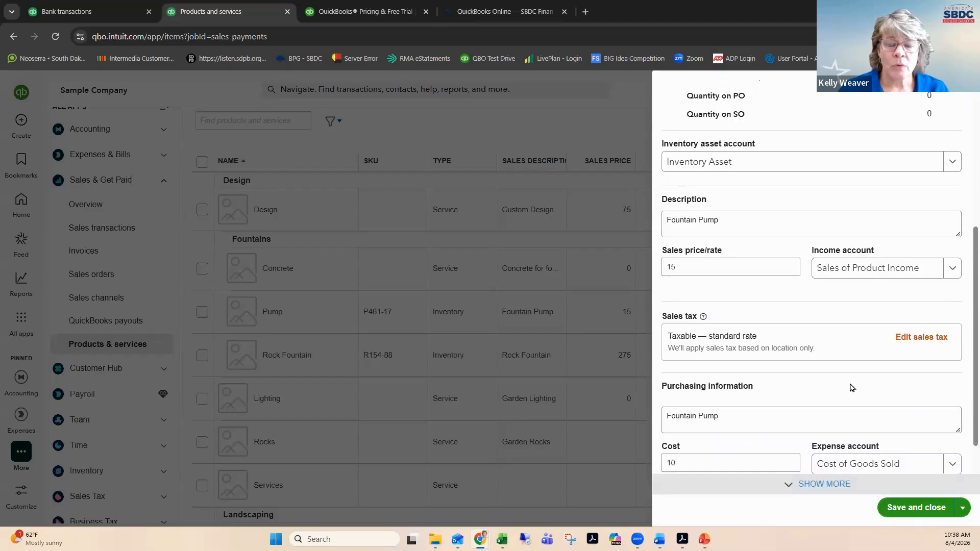
scroll(852, 388, "down", 1)
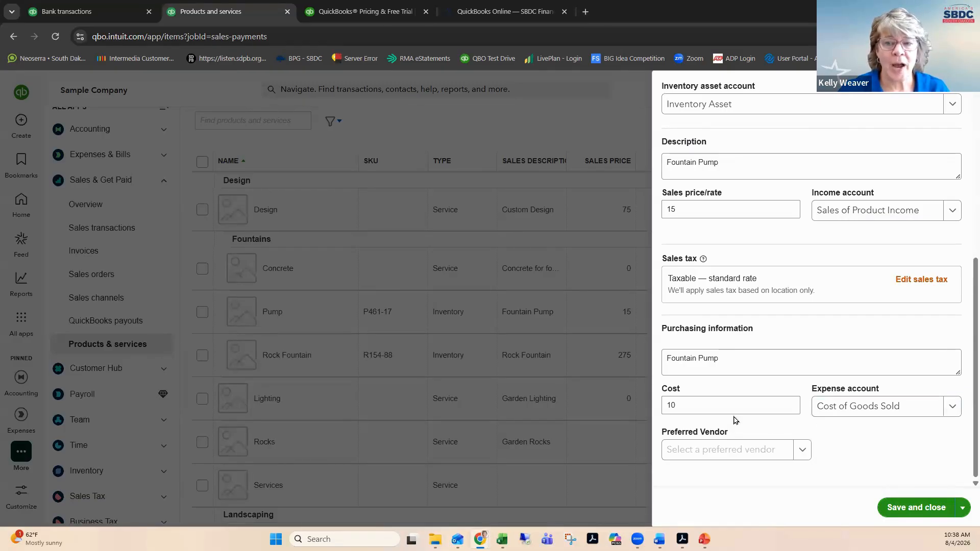
scroll(757, 354, "up", 1)
scroll(758, 353, "down", 1)
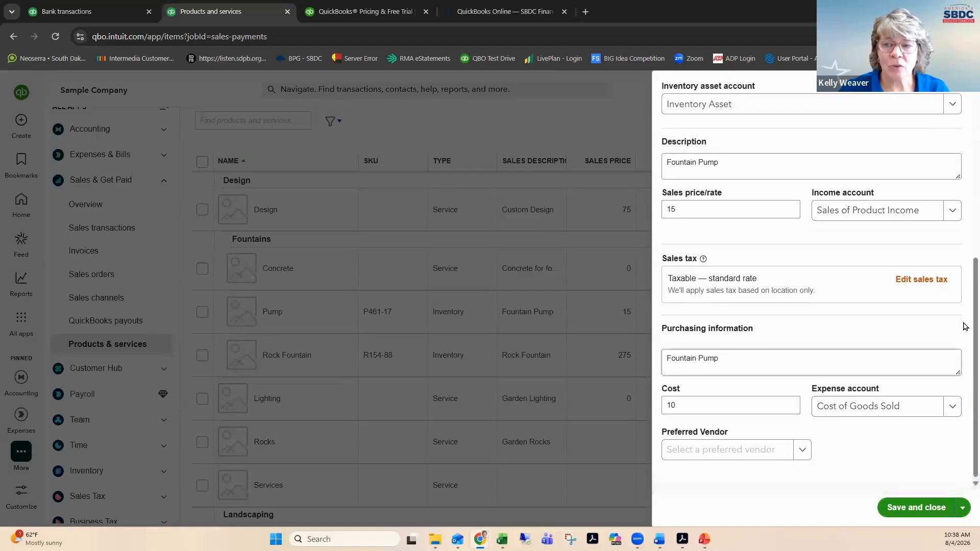
left_click_drag(967, 325, 967, 176)
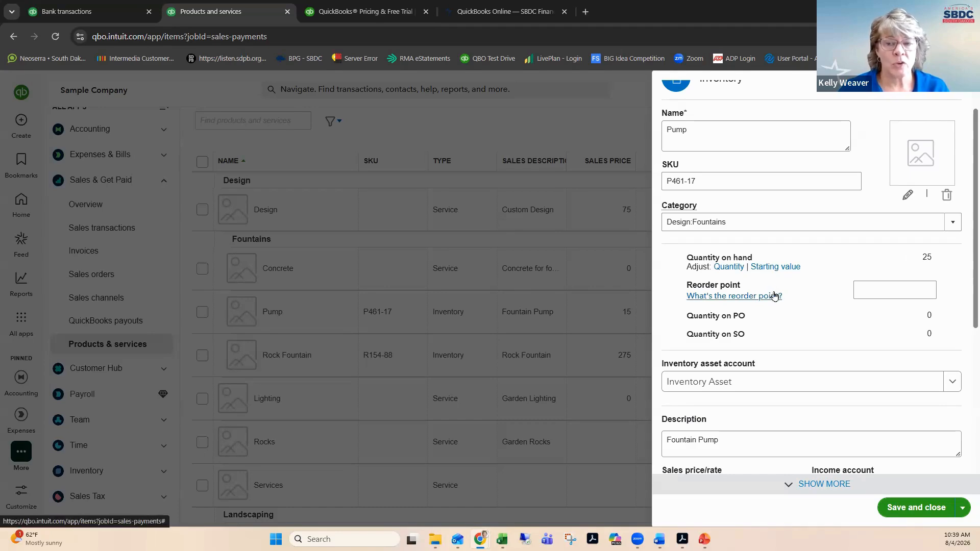
scroll(773, 291, "up", 1)
scroll(817, 306, "down", 2)
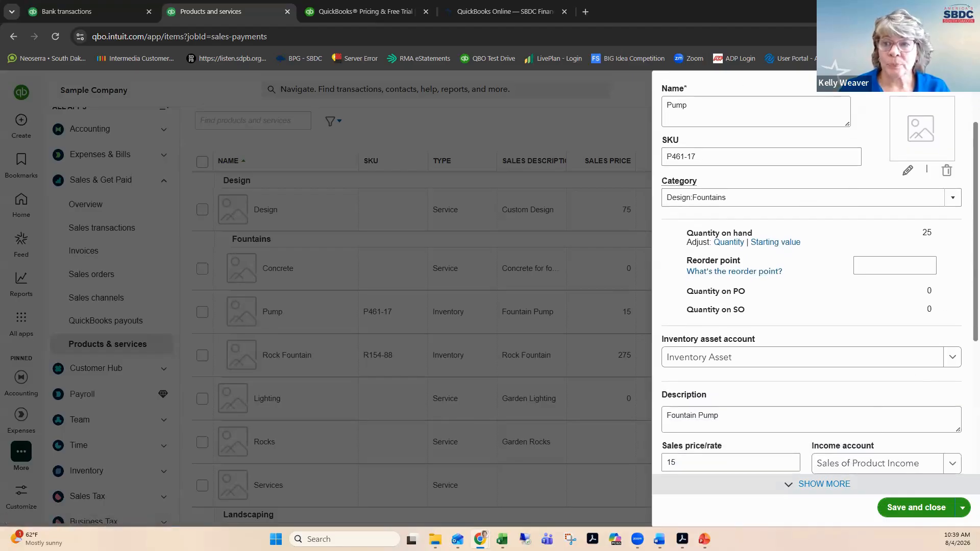
left_click(962, 86)
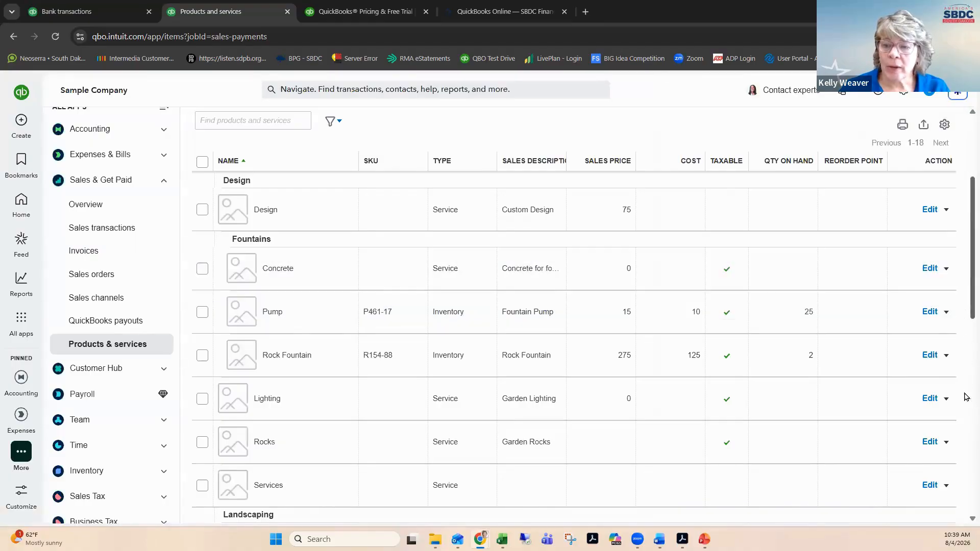
Look through the remaining products and services down to Refunds & Allowances
scroll(963, 385, "down", 10)
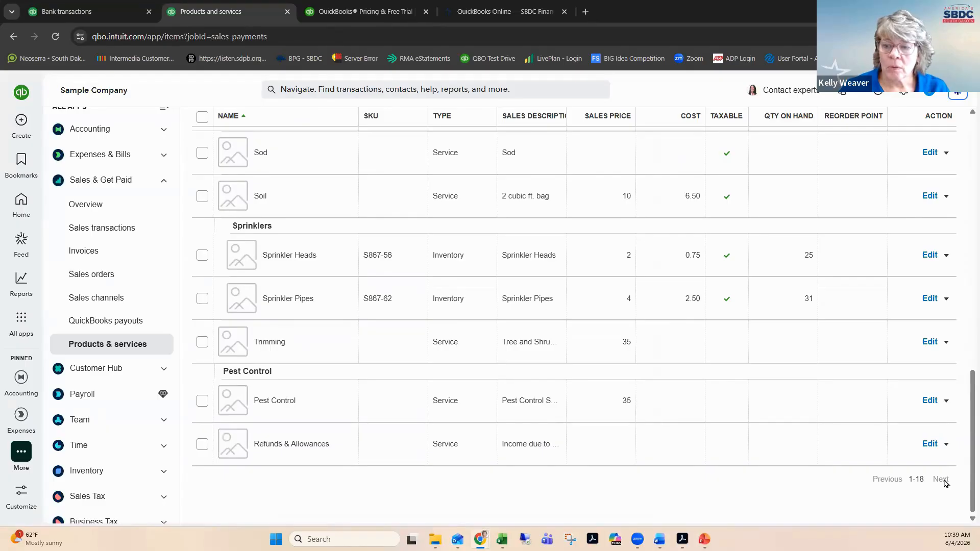
left_click_drag(968, 428, 951, 491)
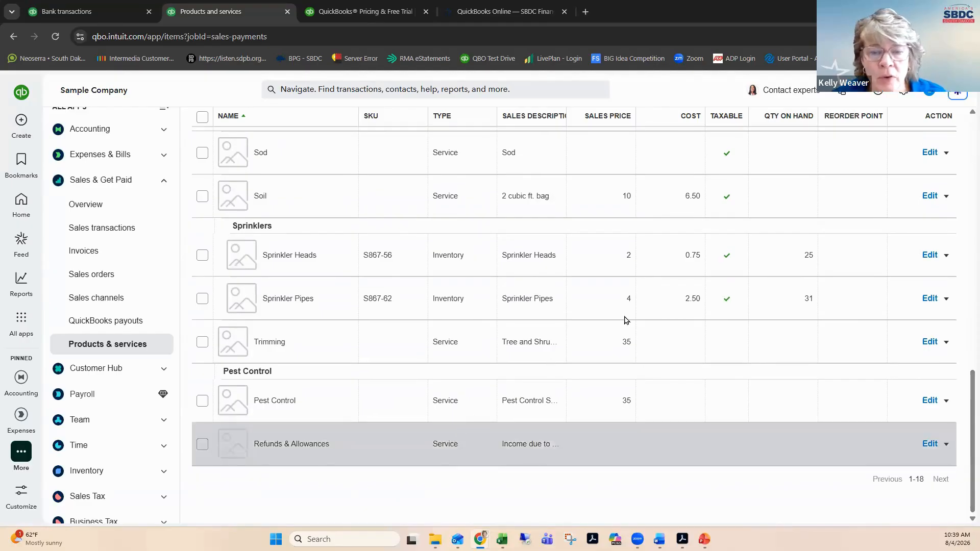
scroll(453, 300, "up", 3)
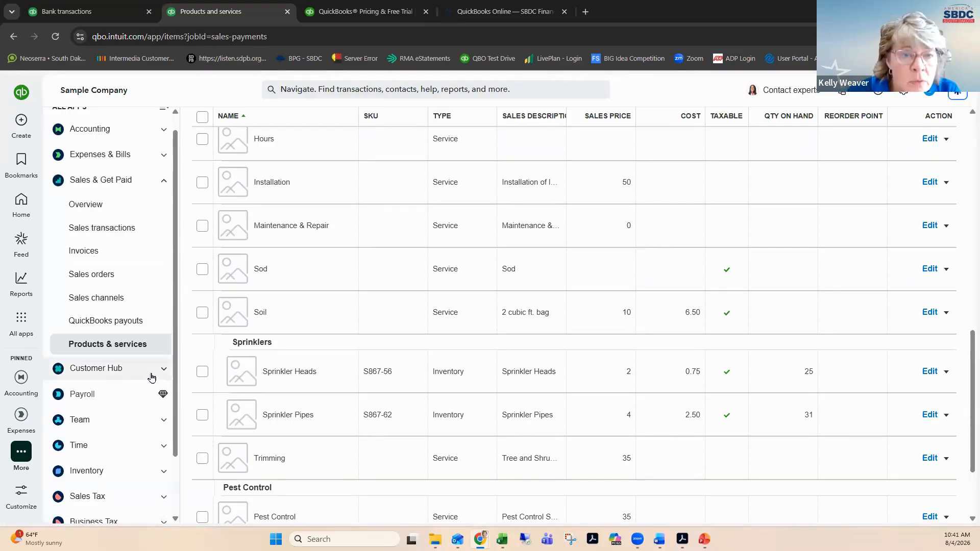
Start a new invoice from the Invoices list and assign it to the existing customer listed directly after Dukes Basketball Camp
left_click(87, 250)
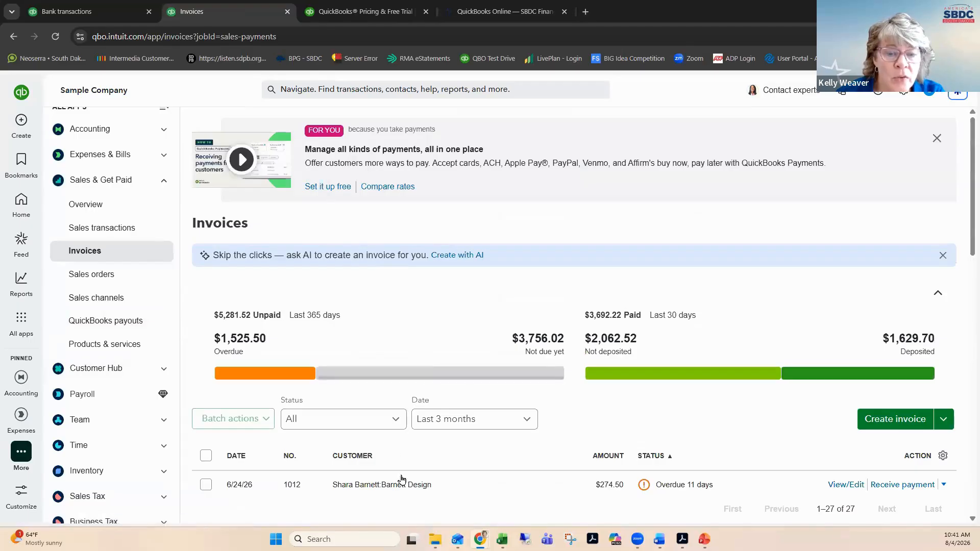
scroll(397, 494, "down", 2)
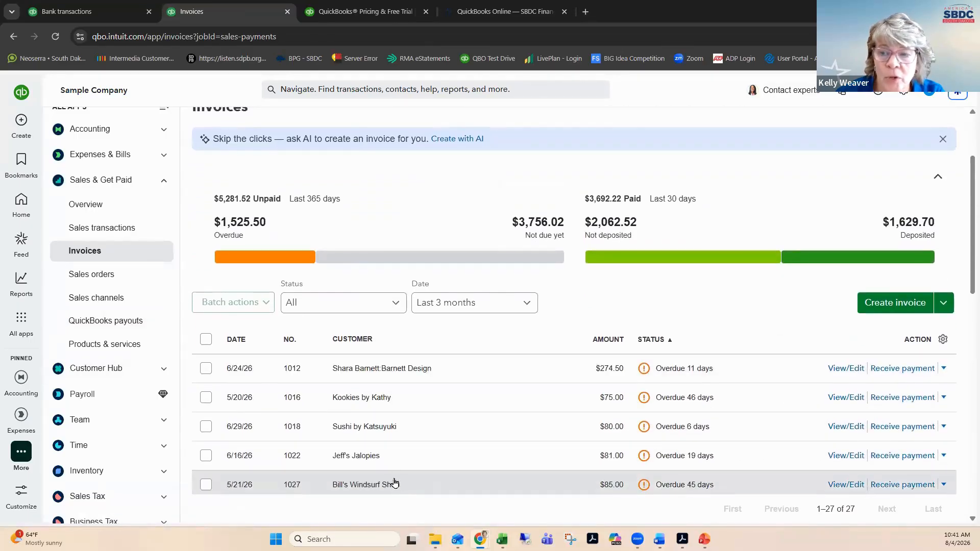
left_click(895, 304)
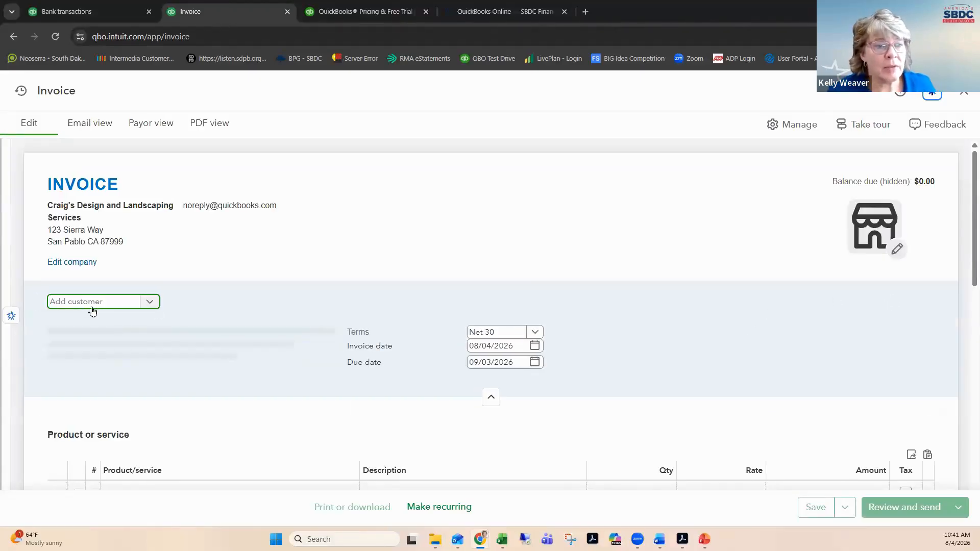
left_click(96, 305)
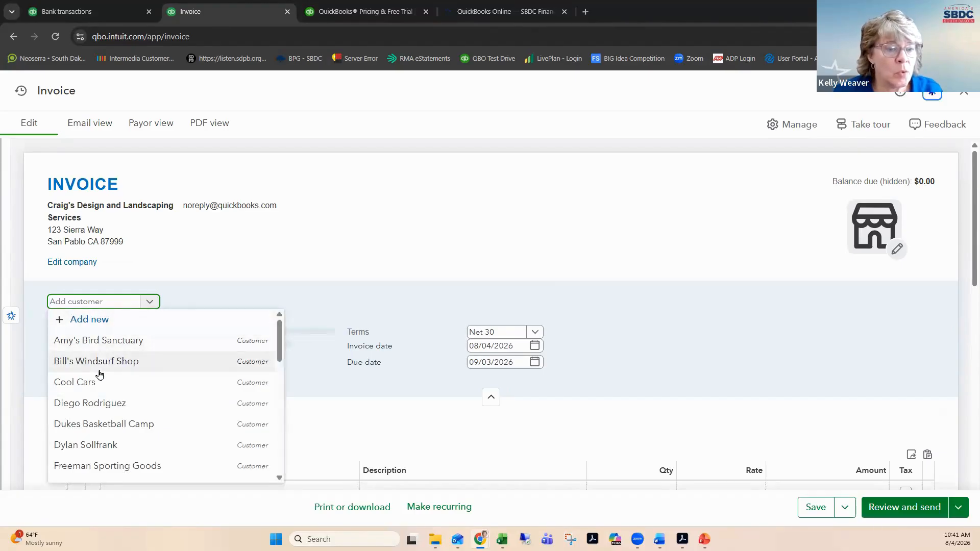
type("Dyla")
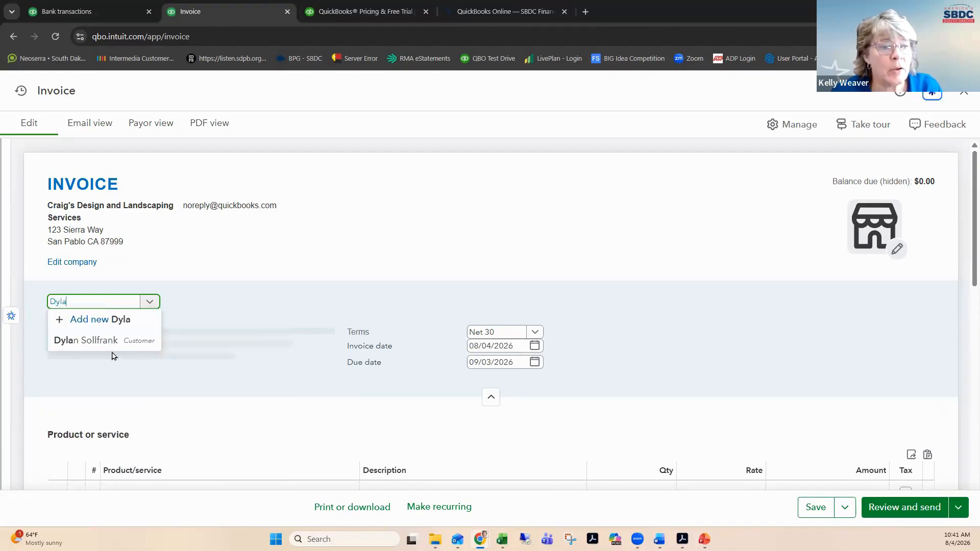
left_click(104, 341)
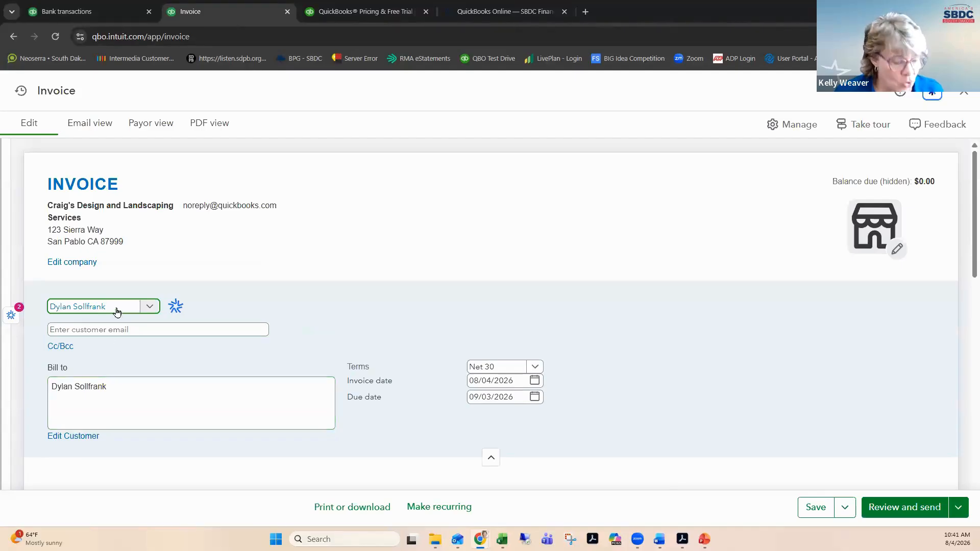
key("Tab")
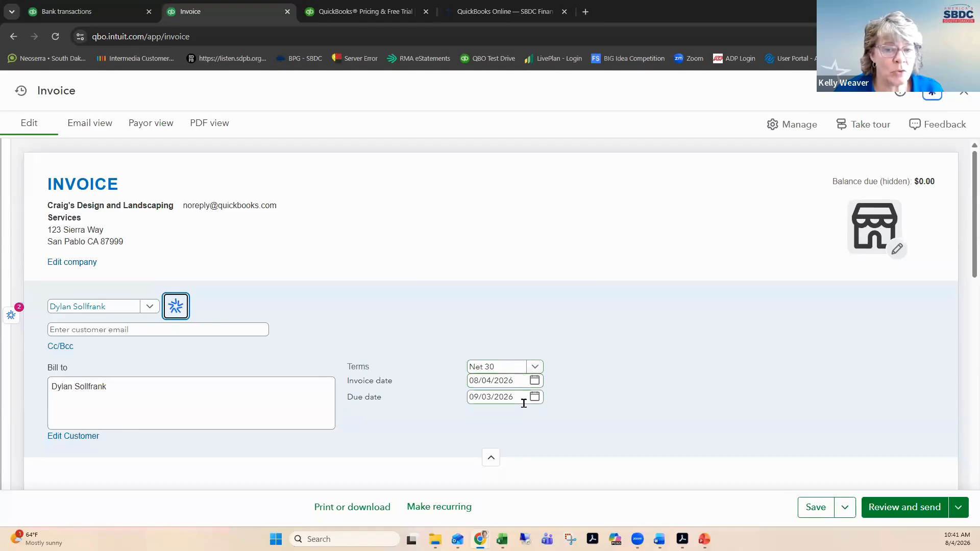
Add the Gardening service as the invoice's first line, with a quantity of 4 and a rate of 50
scroll(523, 403, "down", 1)
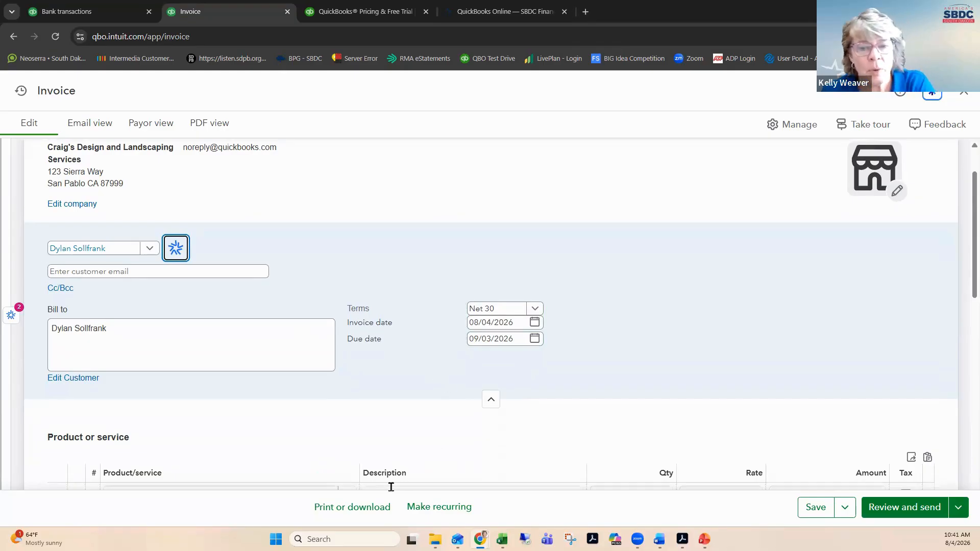
scroll(317, 454, "down", 2)
left_click(228, 391)
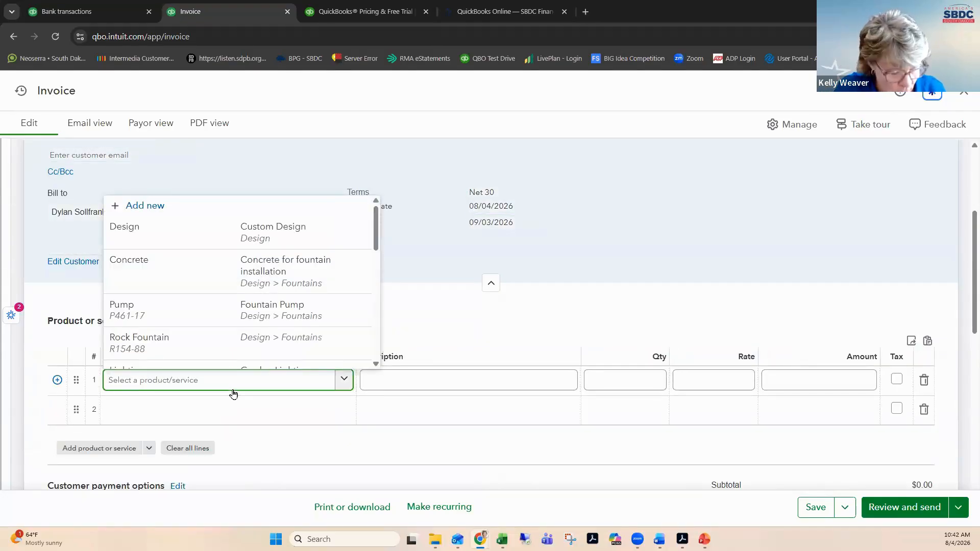
type("garde")
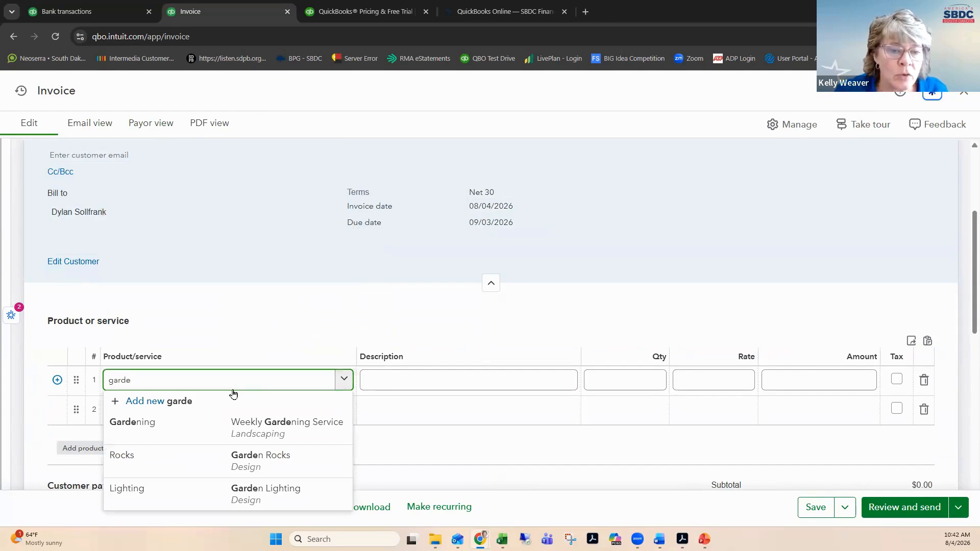
left_click(261, 423)
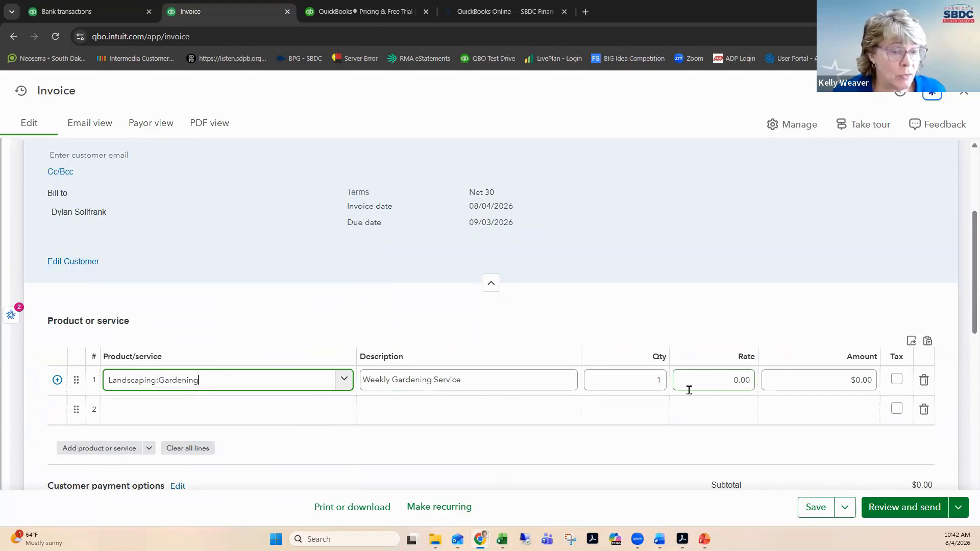
left_click(638, 381)
type("4")
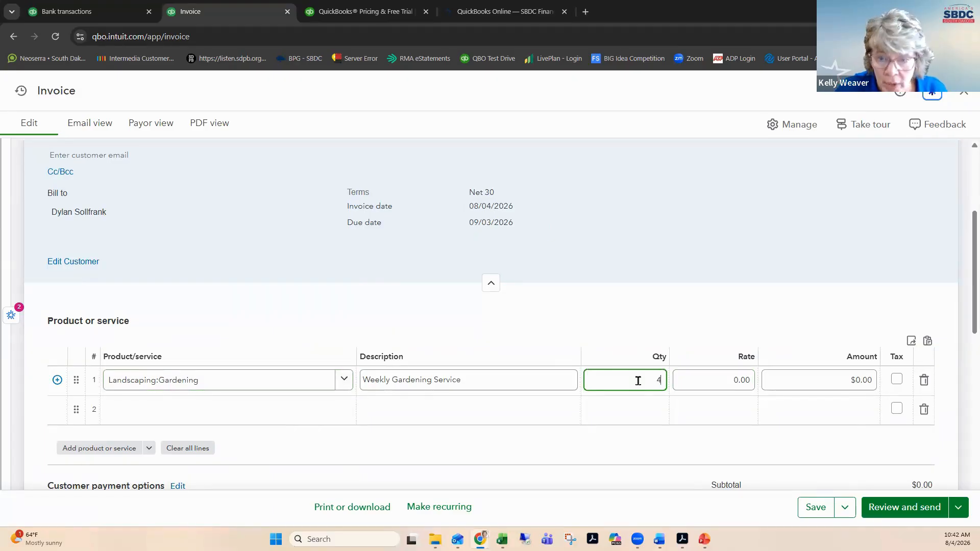
key("Tab")
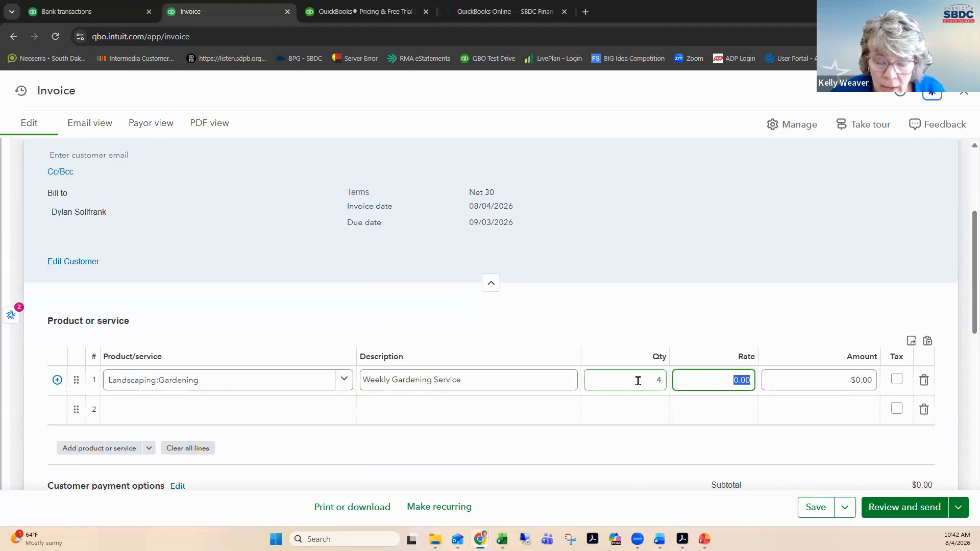
type("50")
key("Tab")
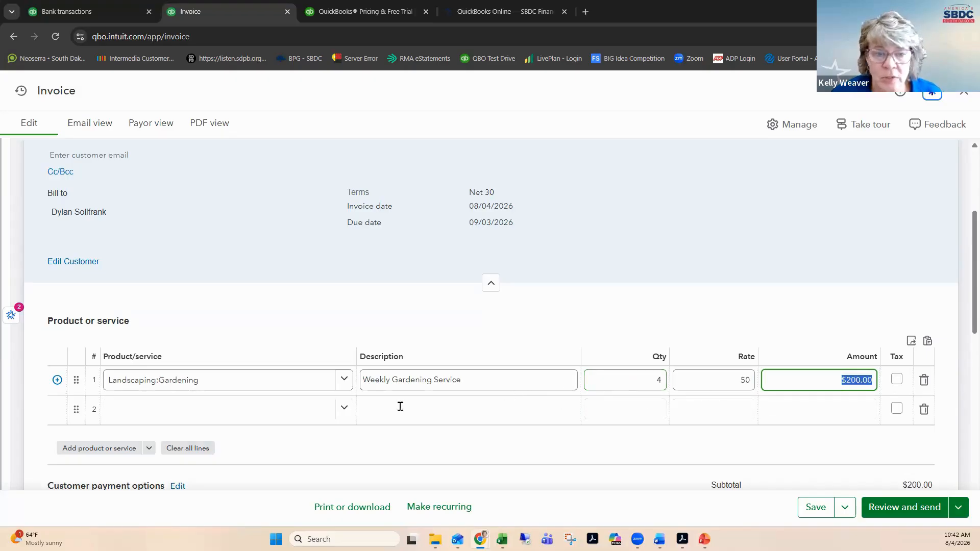
Add the Rock Fountain product as the invoice's second line, keeping its default quantity and rate
left_click(228, 413)
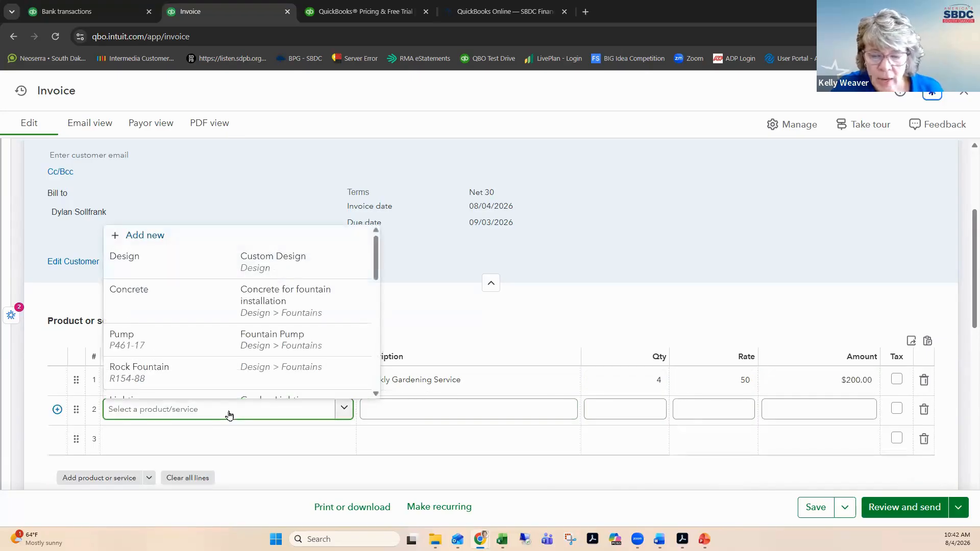
type("Roc")
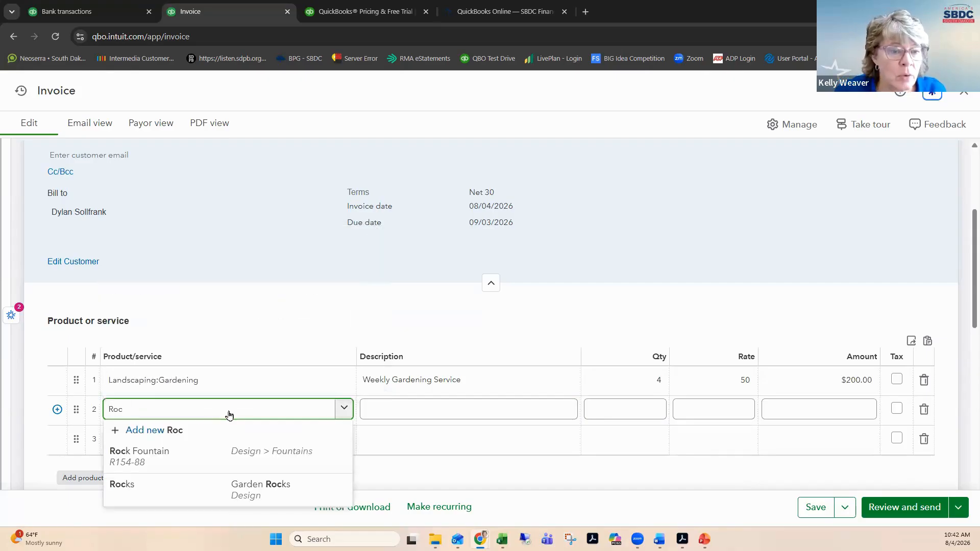
left_click(140, 457)
left_click(711, 414)
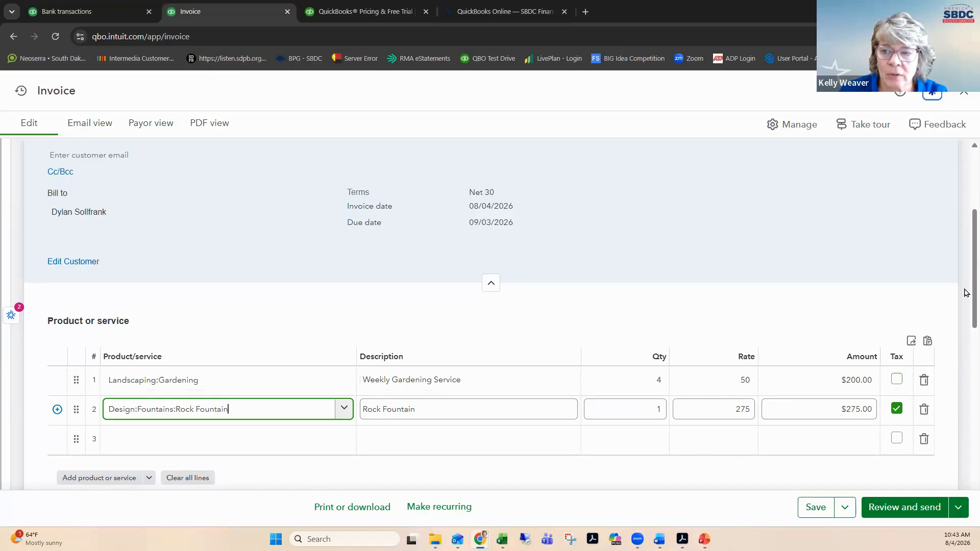
Examine the tax setting of the Gardening and Rock Fountain lines against the invoice's subtotal, discount and taxable subtotal
scroll(966, 312, "down", 1)
scroll(966, 325, "down", 1)
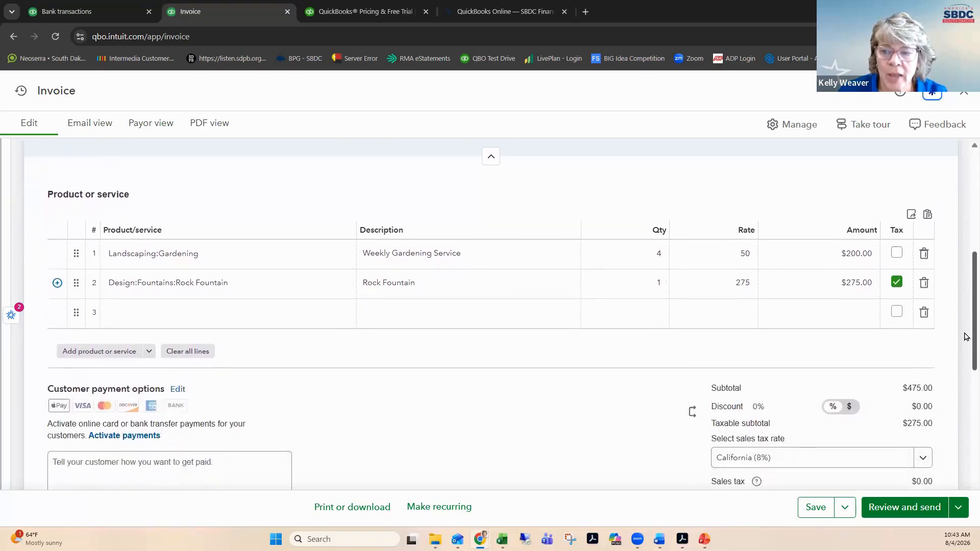
scroll(966, 336, "down", 1)
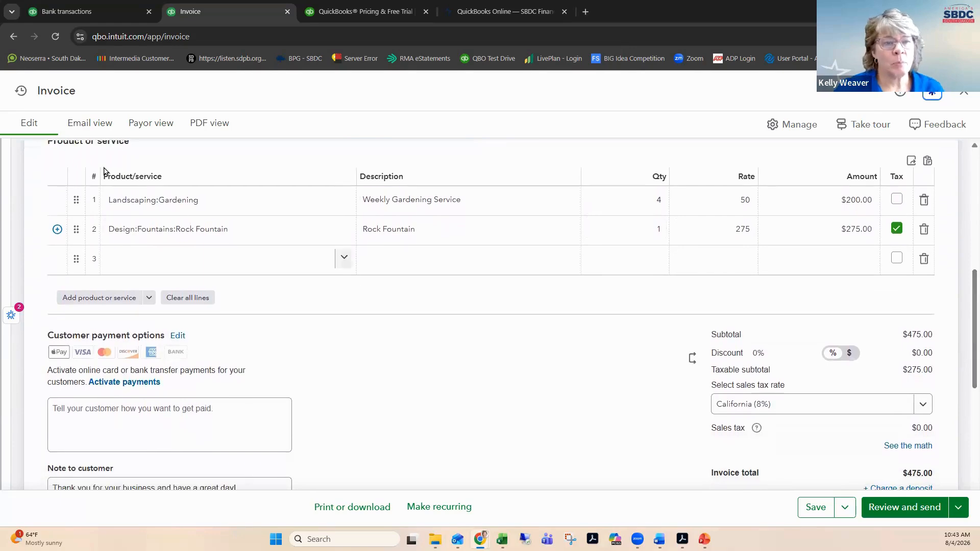
left_click(236, 230)
left_click(782, 250)
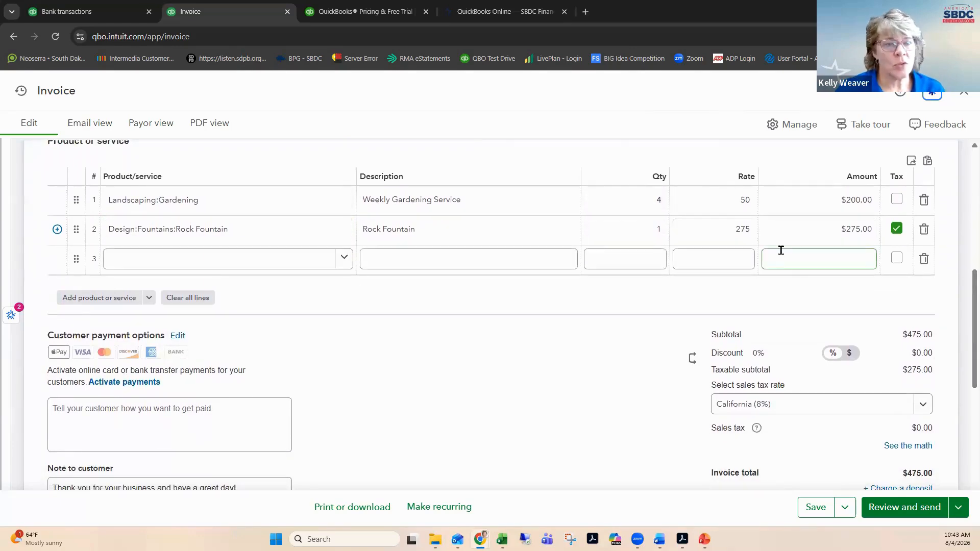
left_click(417, 219)
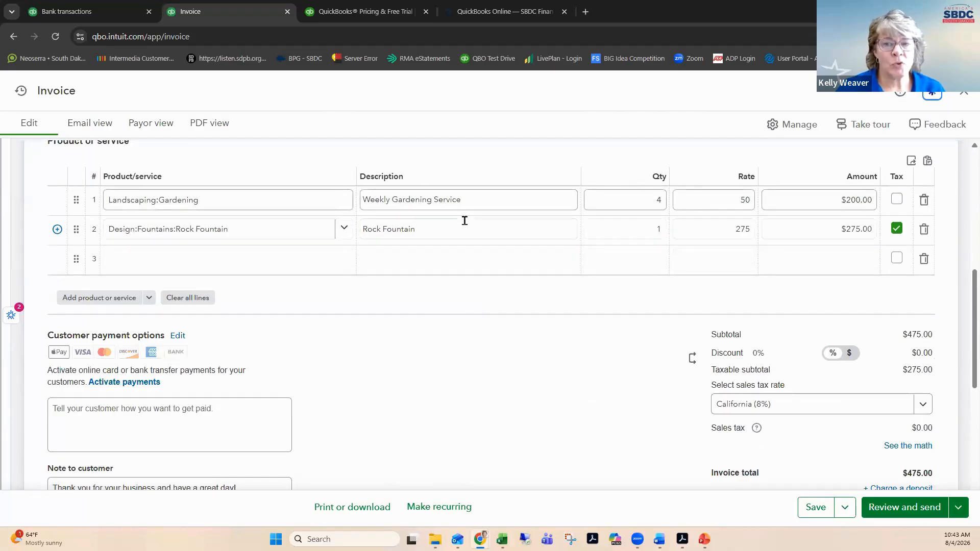
left_click(575, 269)
left_click(759, 355)
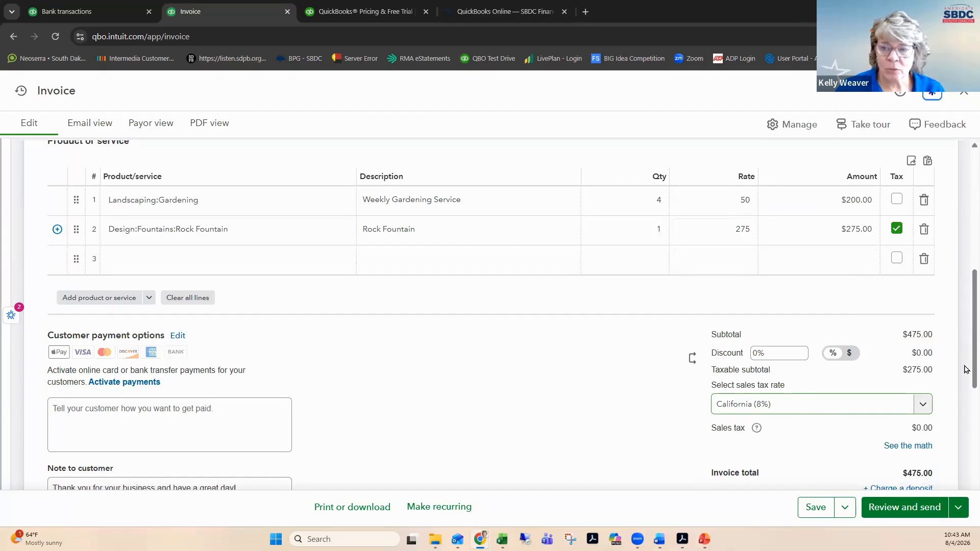
Check the invoice's payment options, customer note and sales tax section, and save the invoice
scroll(967, 372, "down", 1)
scroll(967, 378, "down", 2)
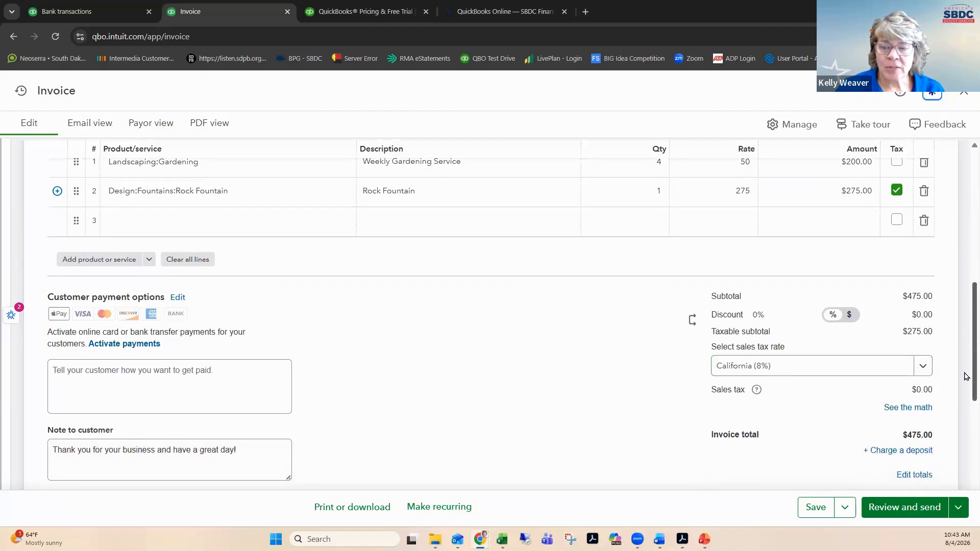
scroll(967, 386, "down", 1)
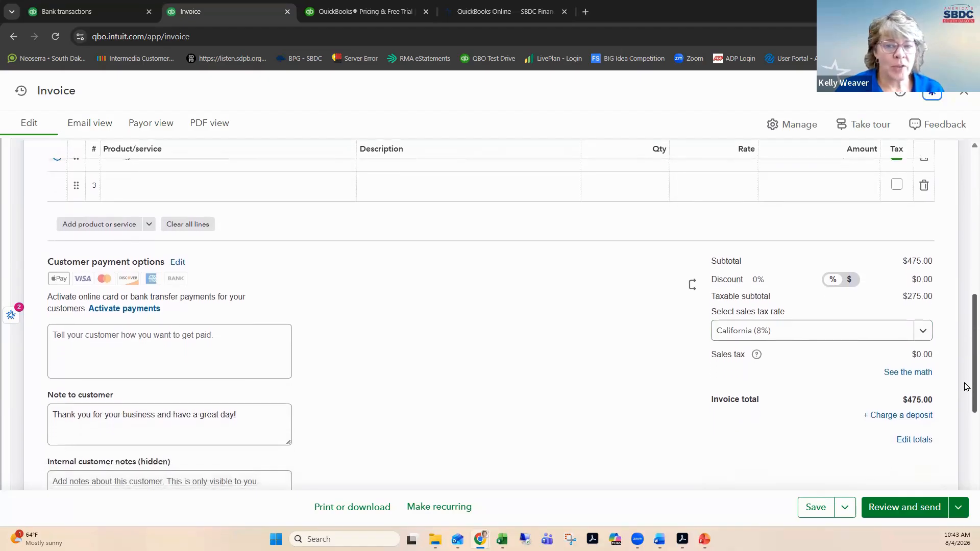
scroll(967, 393, "down", 2)
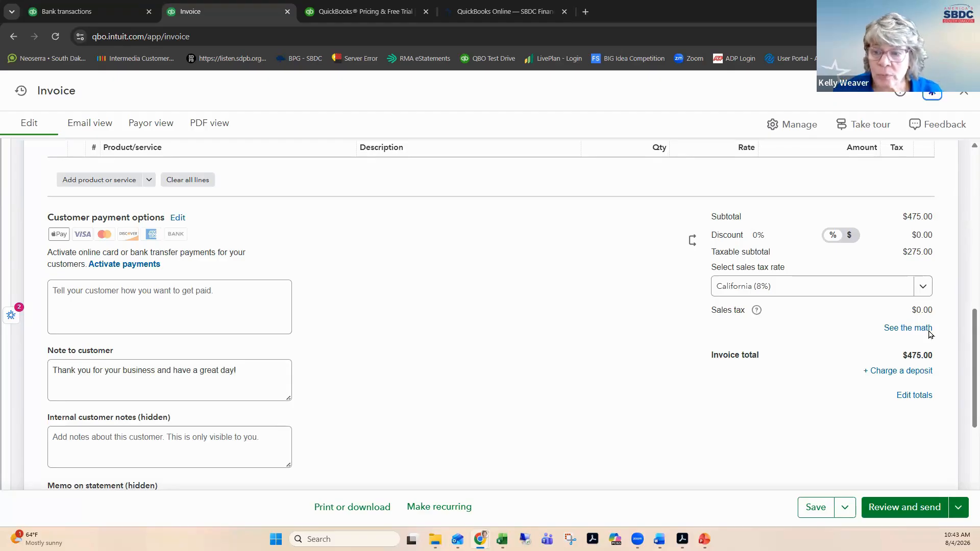
left_click(813, 512)
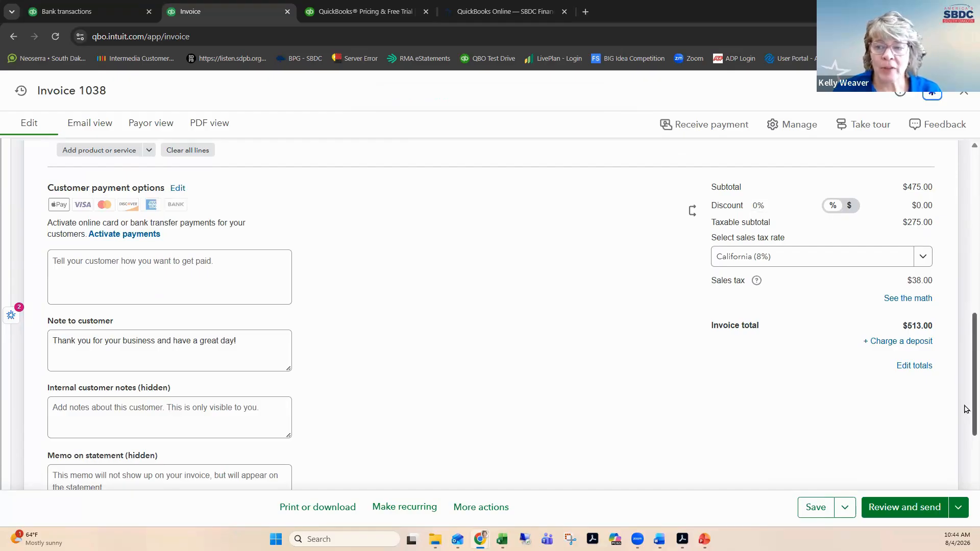
Review the saved invoice's header and line items, comparing the non-taxable service and taxable product with the sales tax and invoice total
scroll(967, 409, "up", 6)
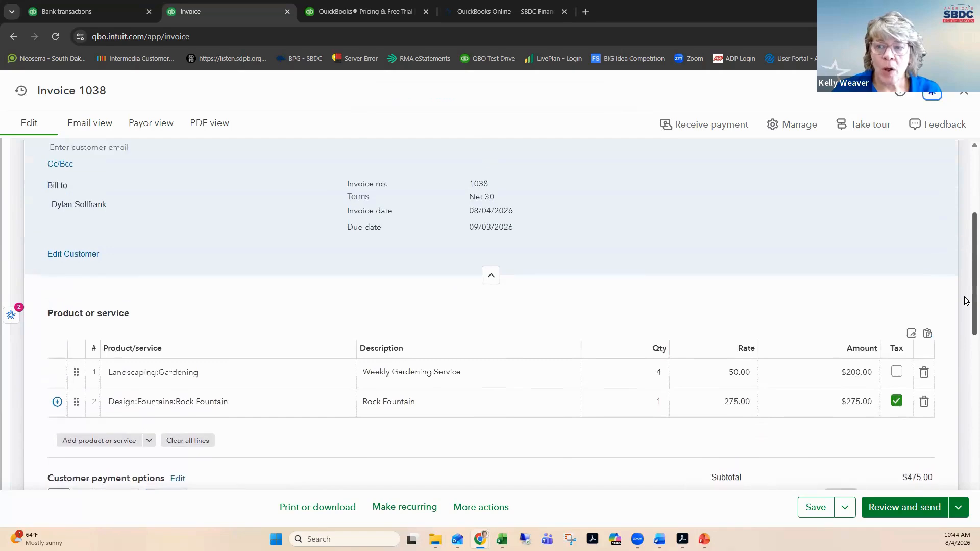
scroll(967, 313, "down", 3)
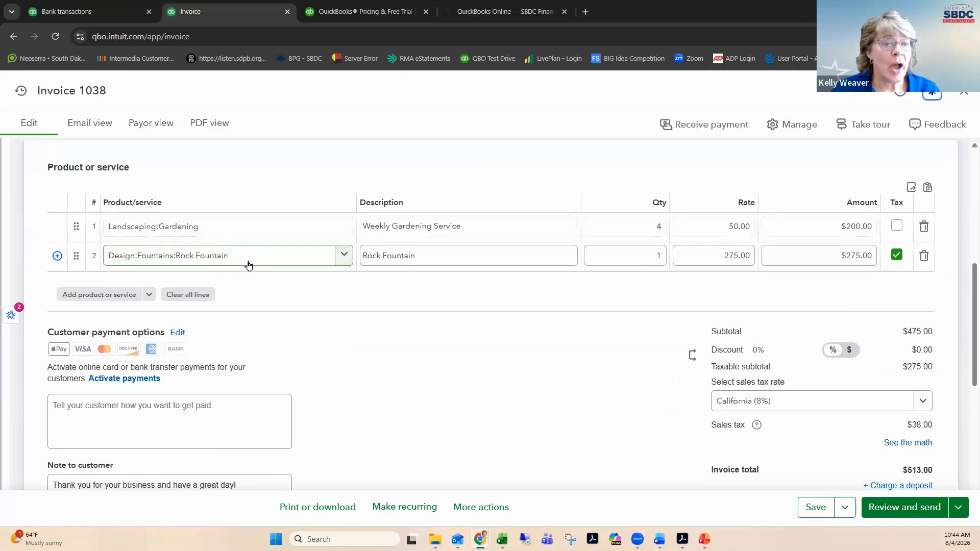
left_click(250, 233)
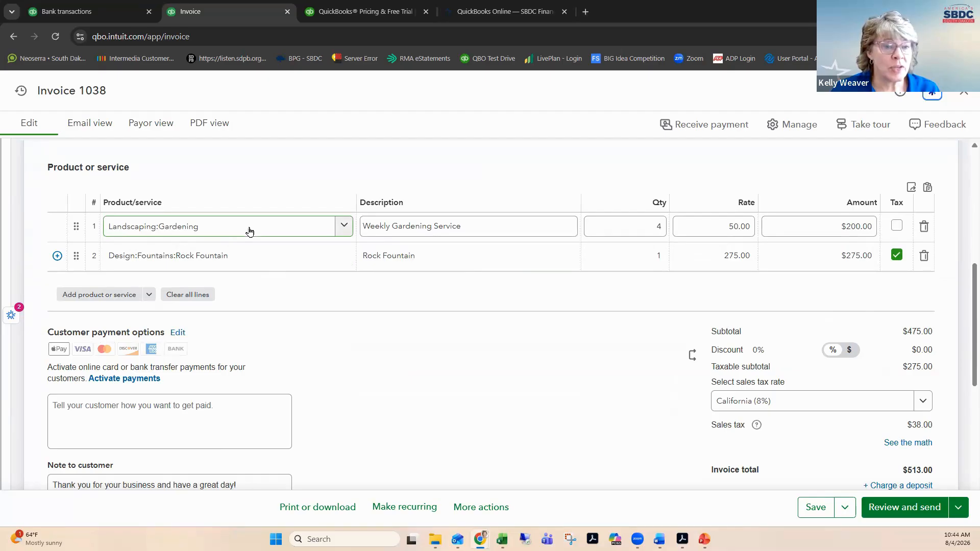
left_click(247, 260)
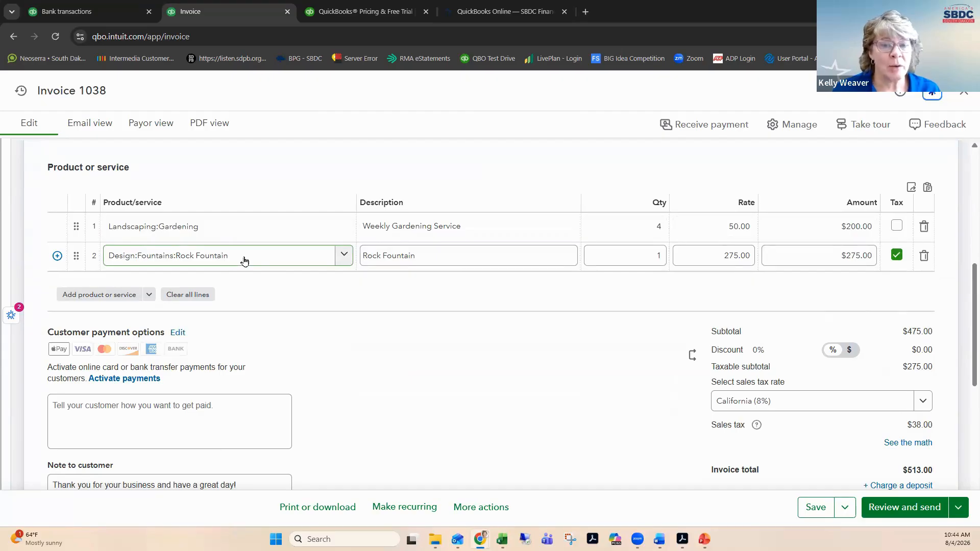
left_click(766, 357)
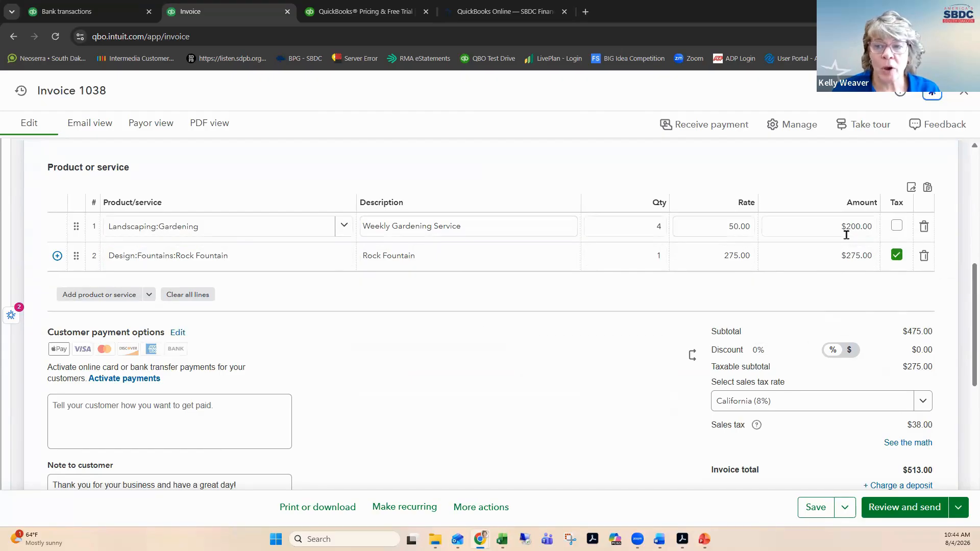
left_click(828, 258)
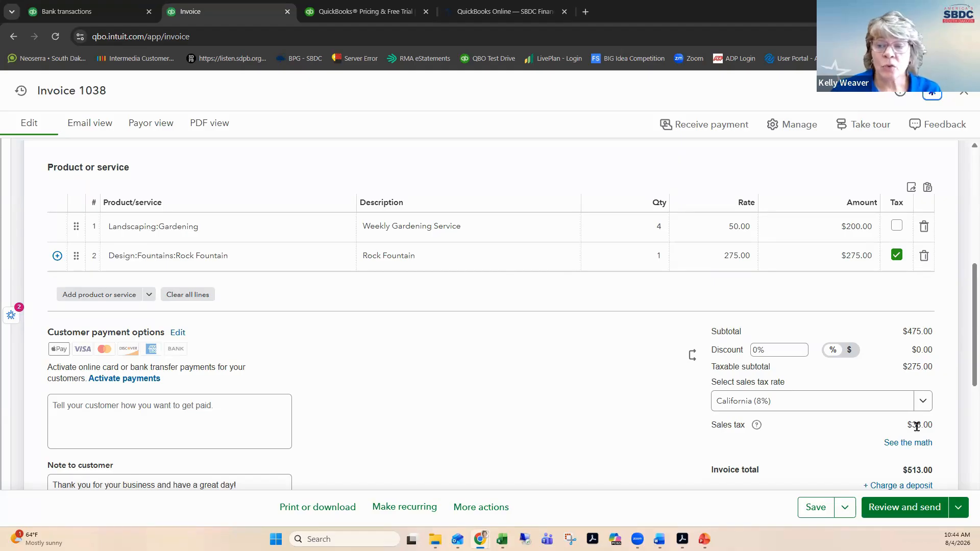
left_click(860, 434)
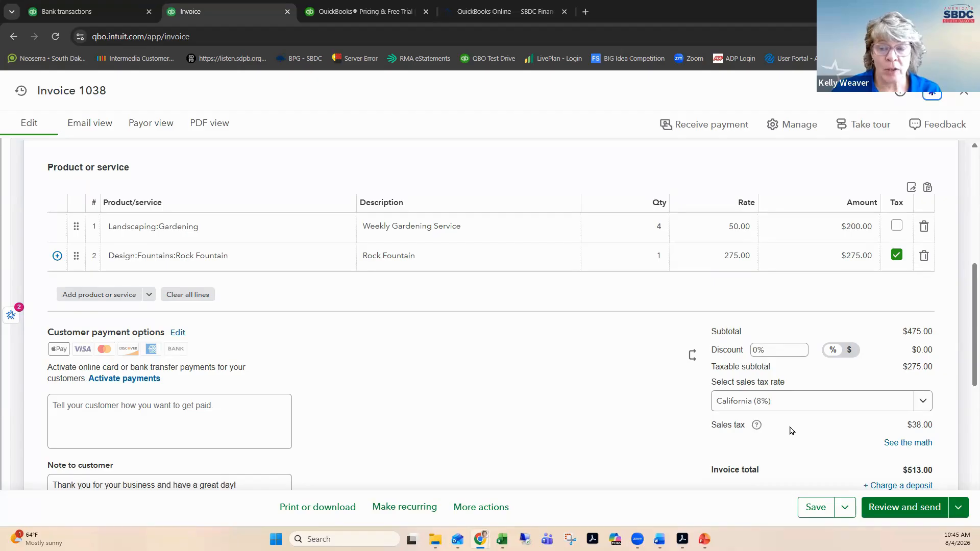
scroll(791, 430, "down", 1)
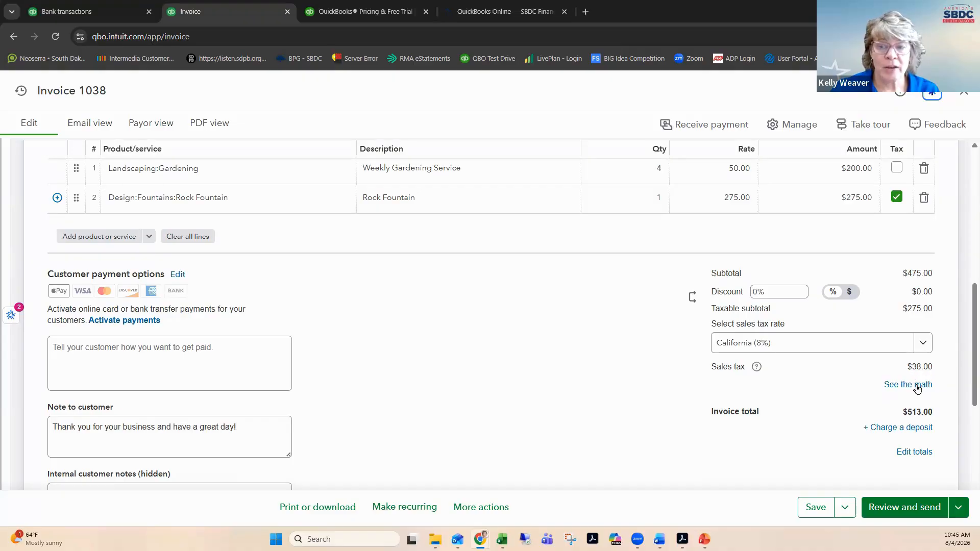
left_click(941, 418)
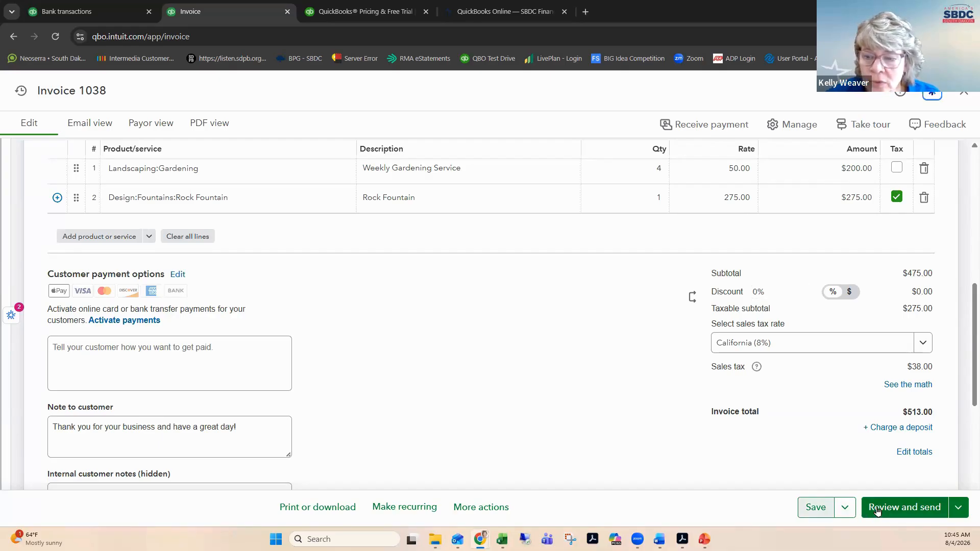
Show the additional options for sending the saved invoice
left_click(959, 508)
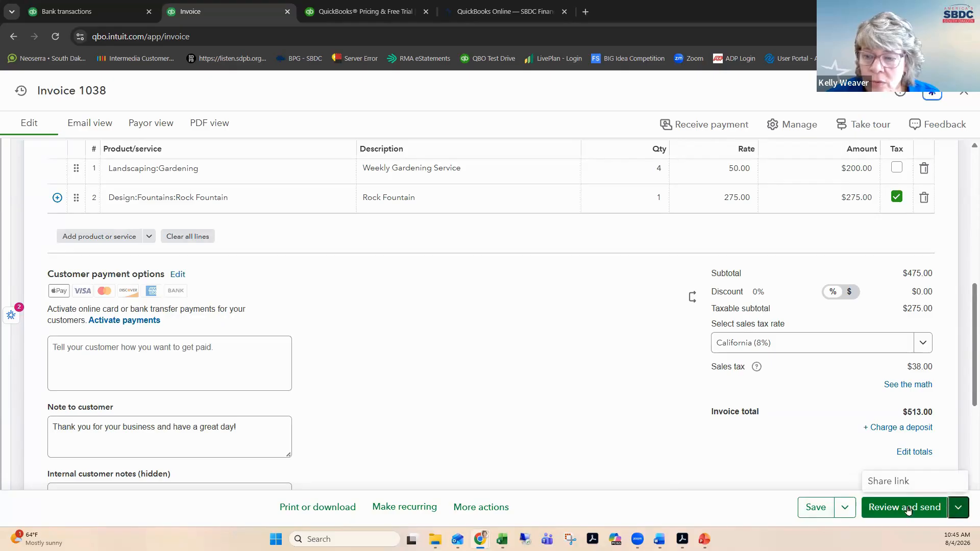
Save and close the gardening and rock fountain invoice, and review the list of invoices from the last 3 months
left_click(844, 513)
left_click(791, 480)
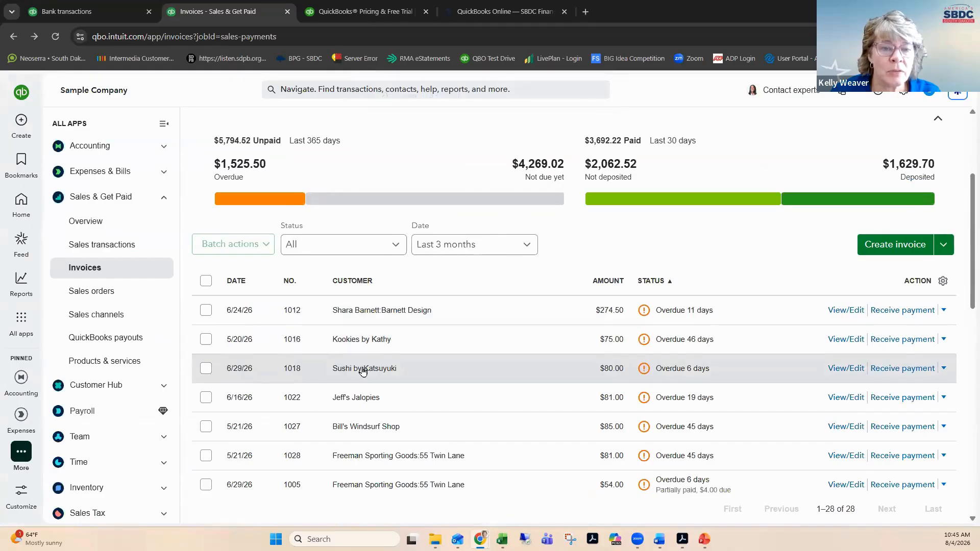
scroll(360, 371, "up", 2)
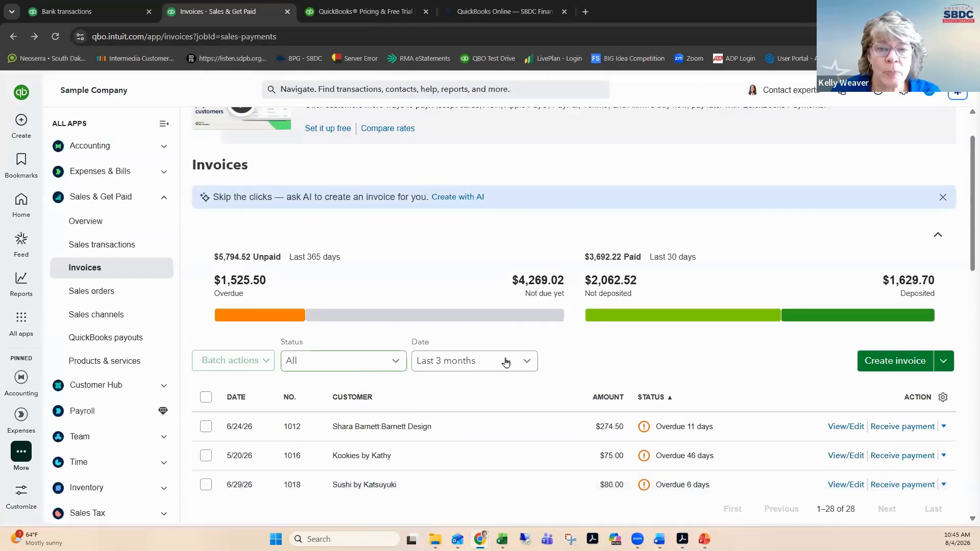
scroll(419, 372, "down", 4)
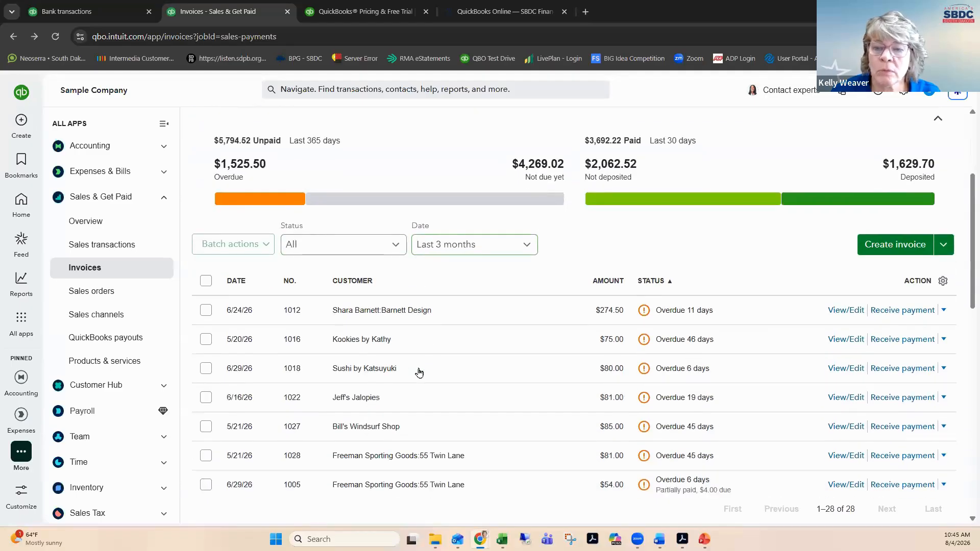
scroll(475, 276, "down", 3)
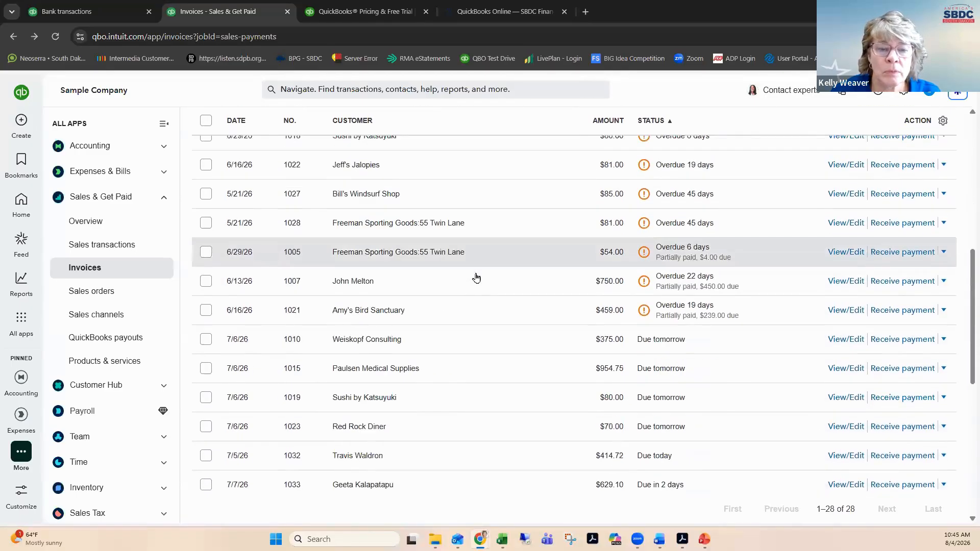
scroll(472, 275, "up", 5)
scroll(470, 273, "up", 1)
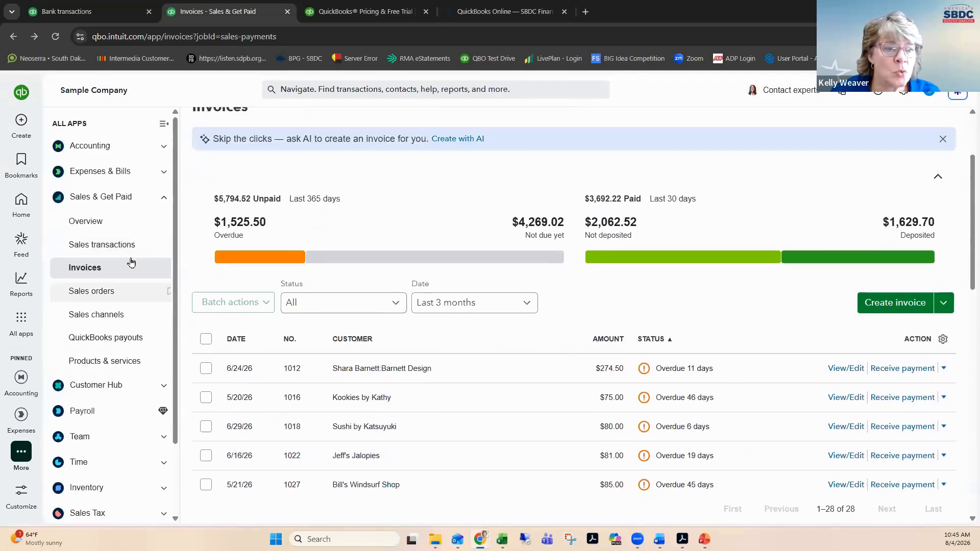
Open the record of the customer with the $513.00 open balance from Customers & leads and dismiss the feature tips
left_click(108, 387)
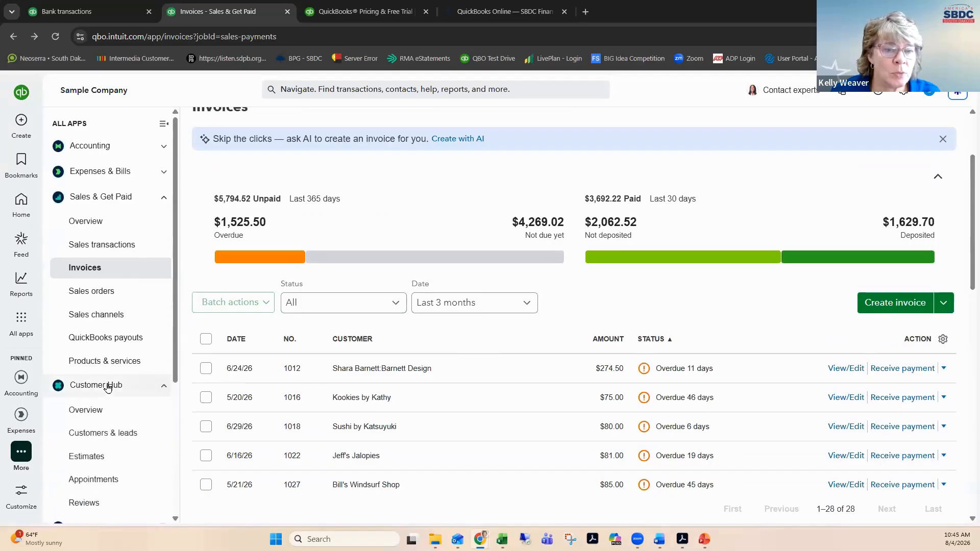
left_click(102, 435)
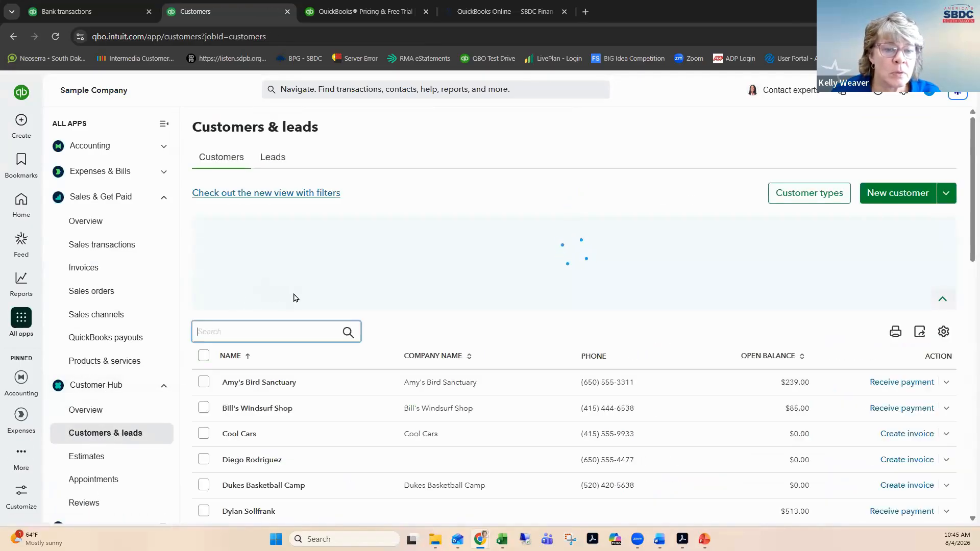
scroll(301, 363, "down", 2)
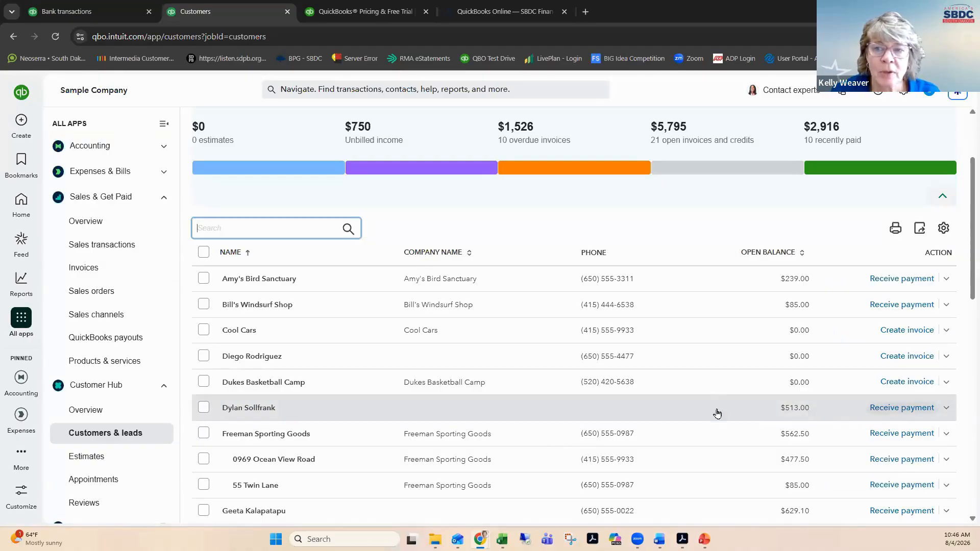
left_click(257, 409)
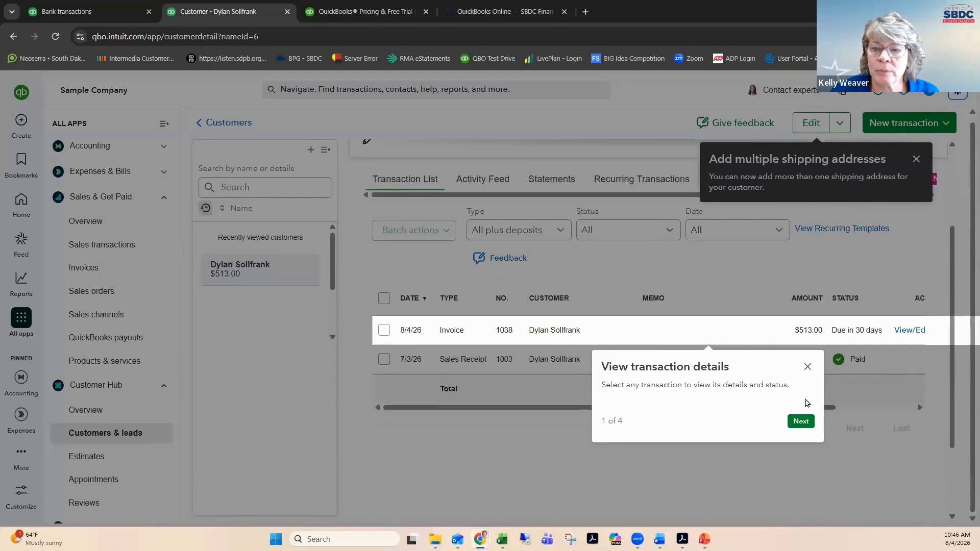
left_click(808, 367)
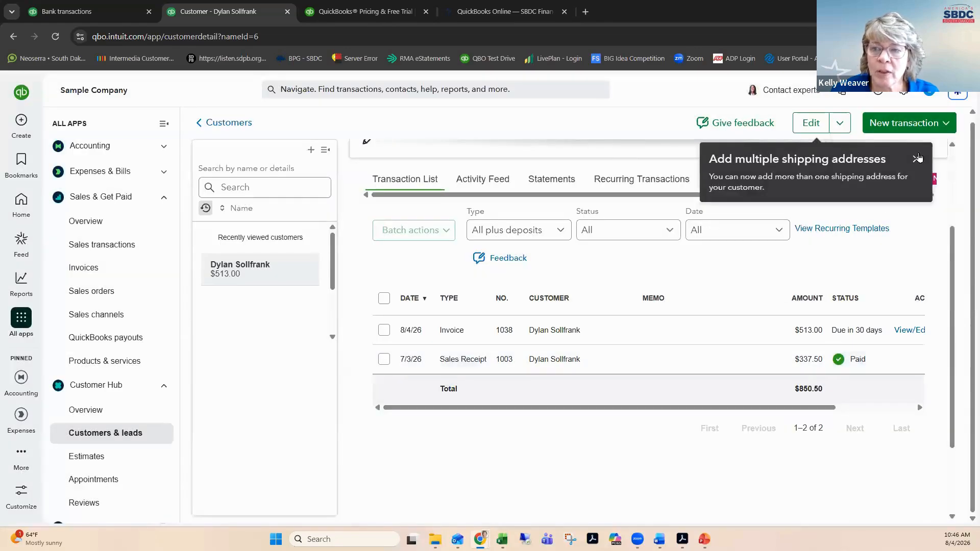
left_click(917, 159)
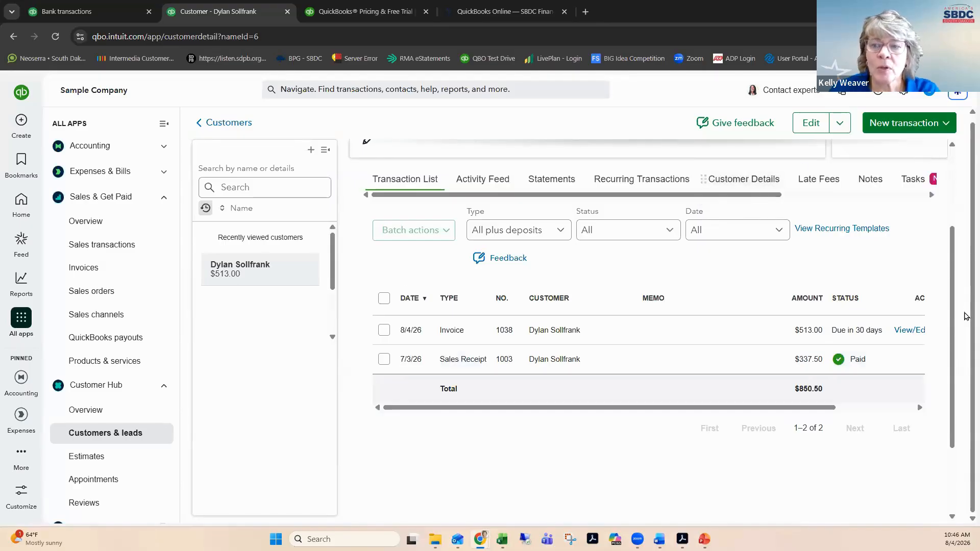
scroll(960, 266, "up", 3)
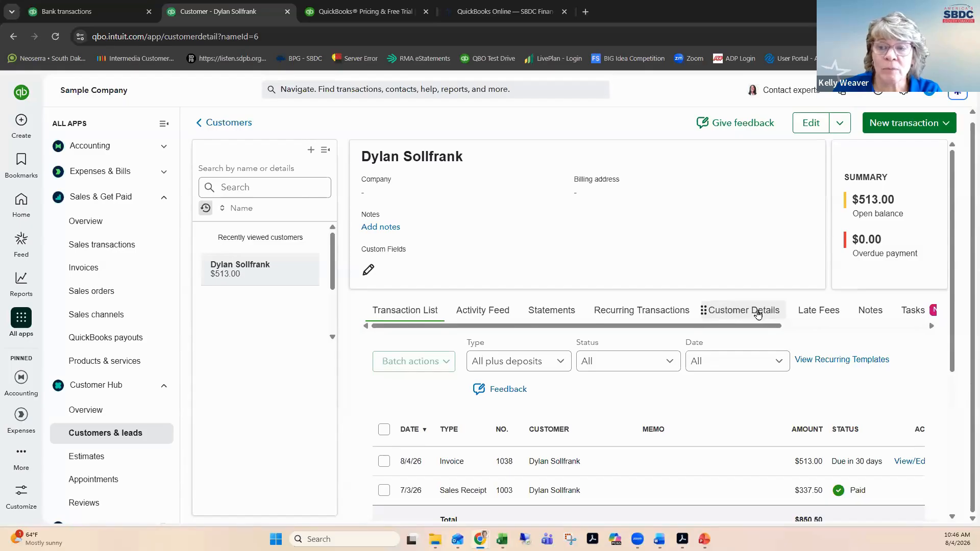
Open the customer's details for editing and examine the contact, communication, notes, payments and additional info sections
left_click(810, 121)
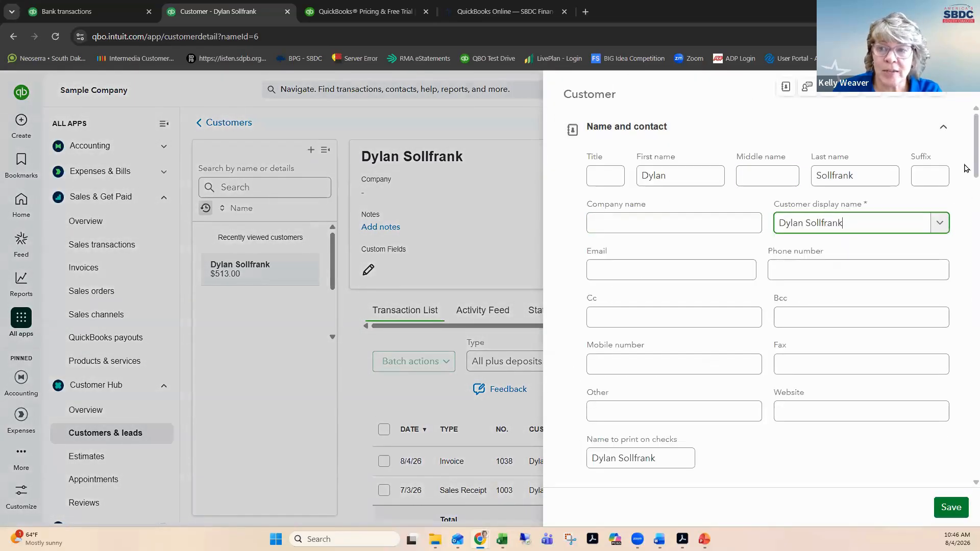
left_click_drag(965, 169, 966, 350)
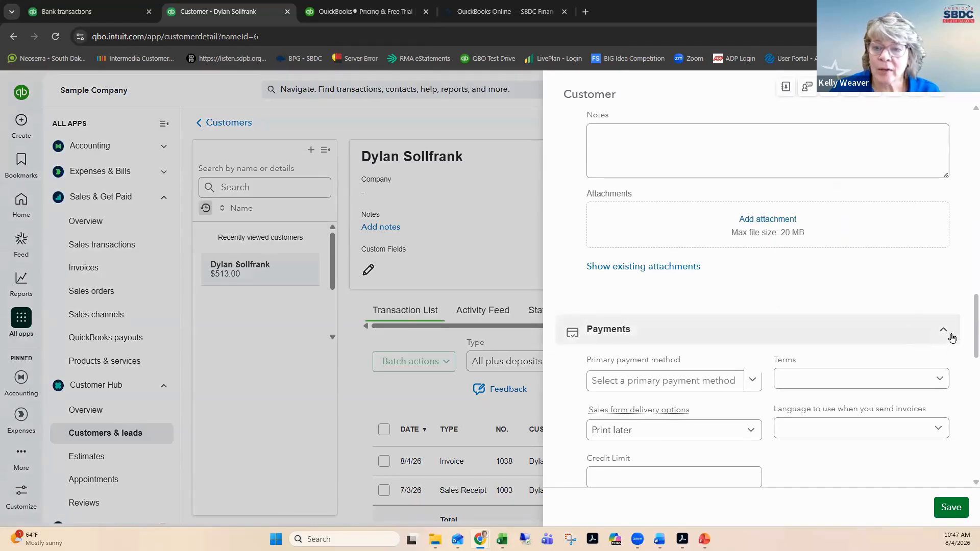
left_click_drag(967, 339, 966, 370)
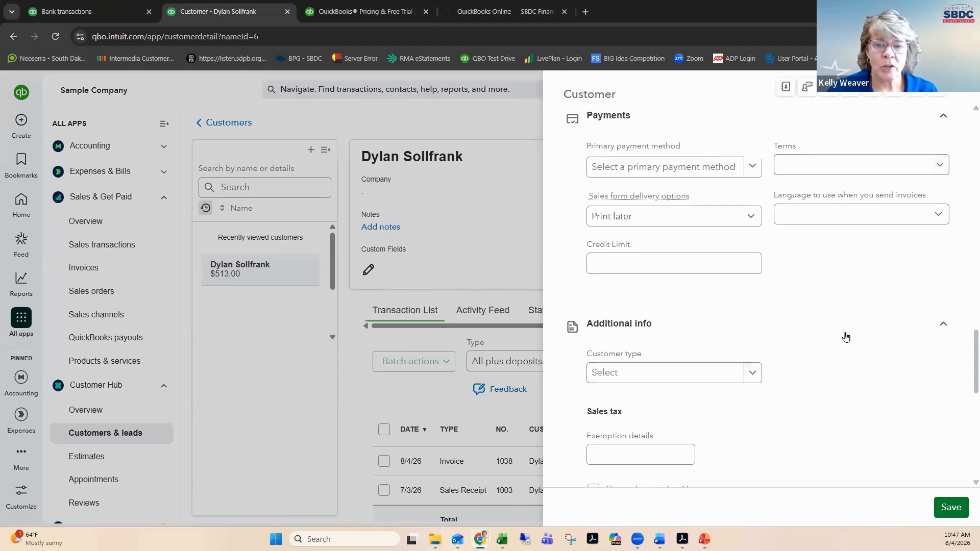
scroll(965, 352, "down", 6)
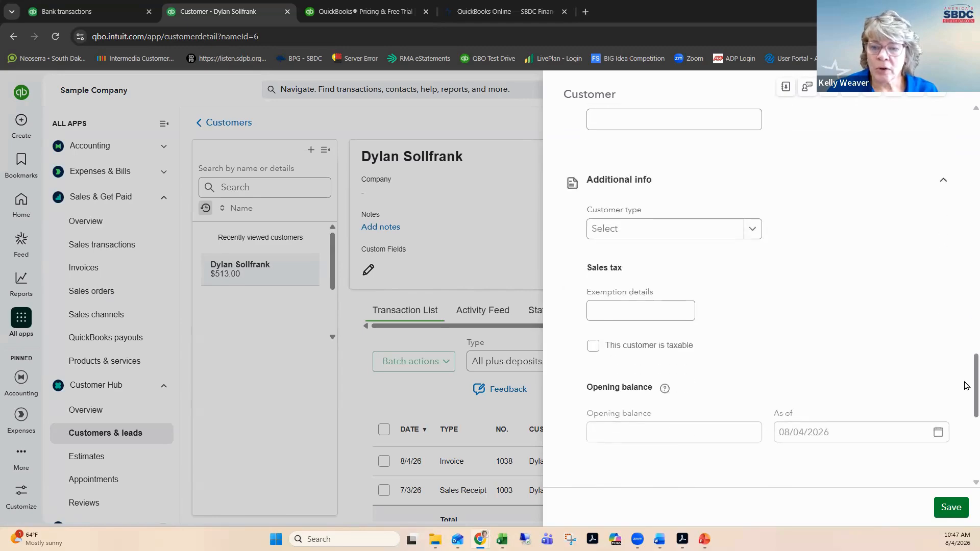
scroll(965, 424, "down", 4)
scroll(965, 388, "up", 6)
scroll(965, 373, "up", 1)
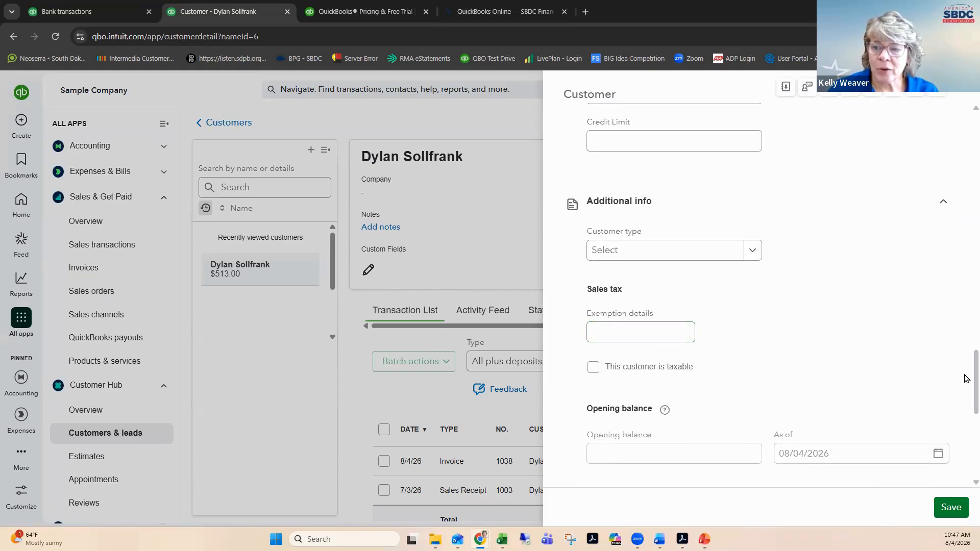
scroll(966, 358, "up", 6)
scroll(967, 327, "up", 12)
scroll(967, 225, "up", 6)
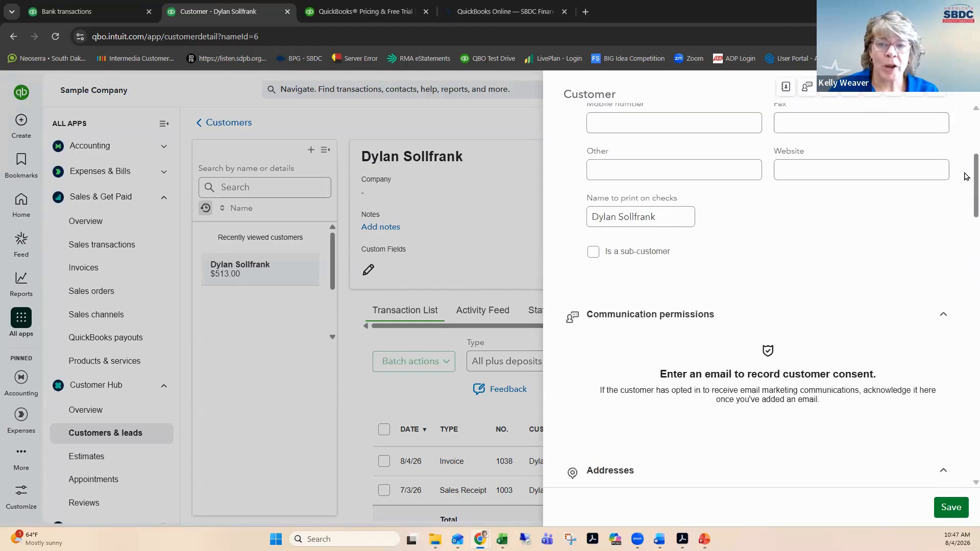
scroll(967, 176, "up", 1)
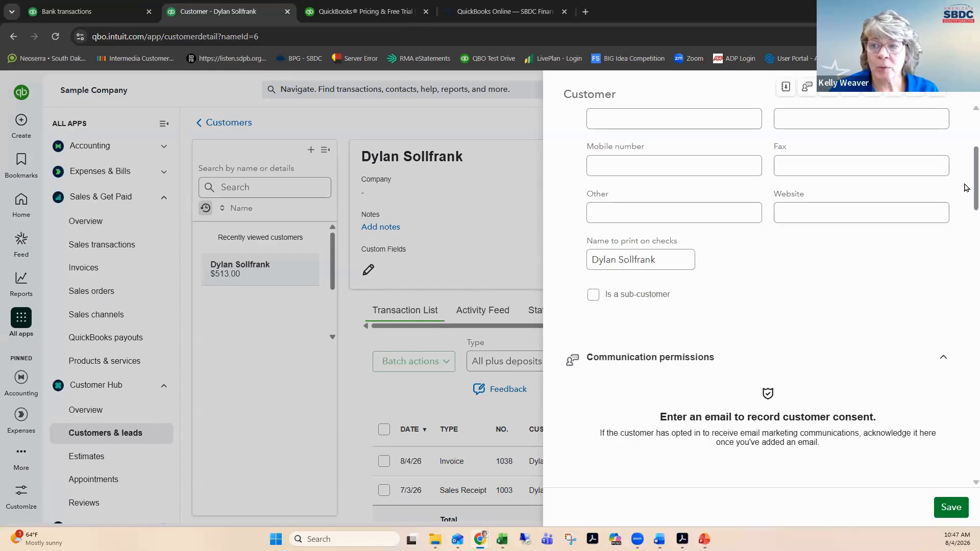
Mark the customer as taxable in the sales tax section and look through the default tax code options
left_click_drag(967, 192, 966, 404)
left_click(606, 266)
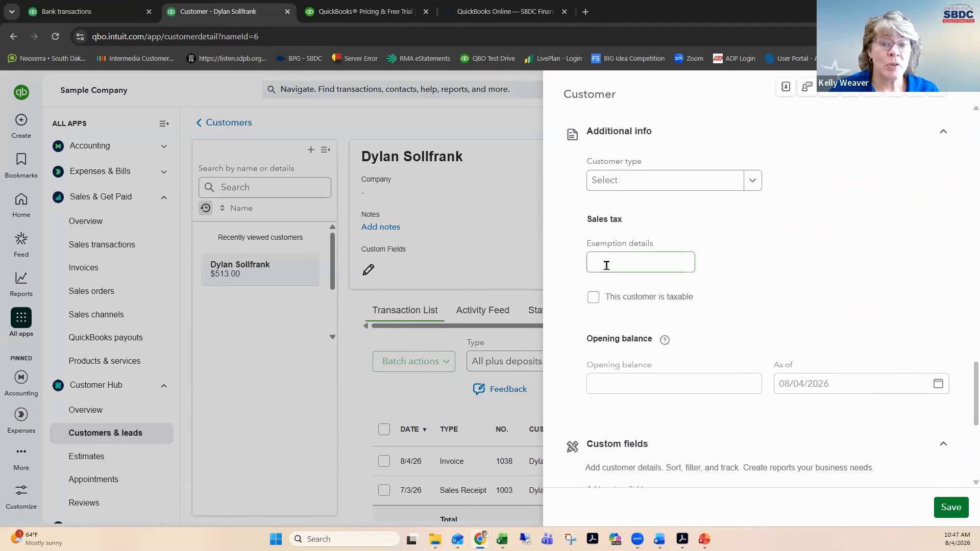
left_click(785, 261)
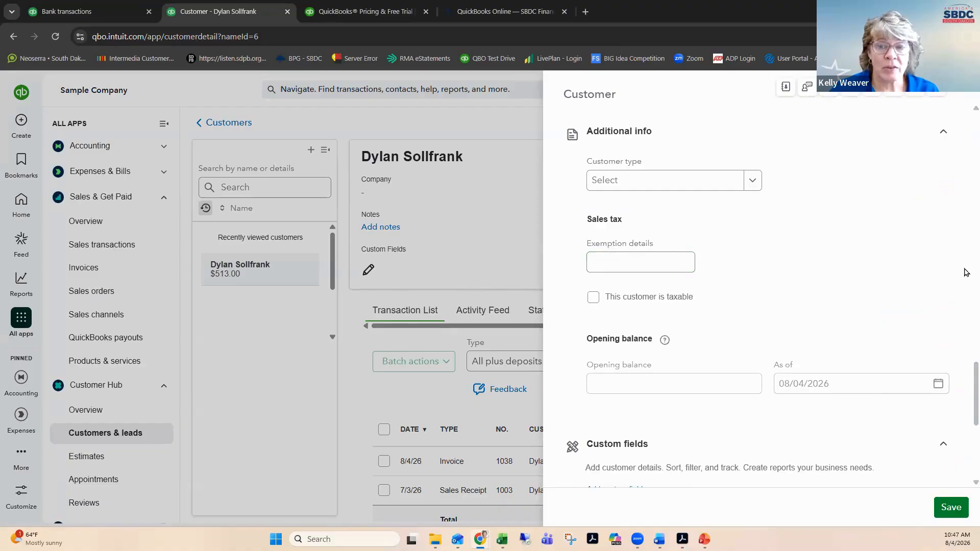
left_click(592, 299)
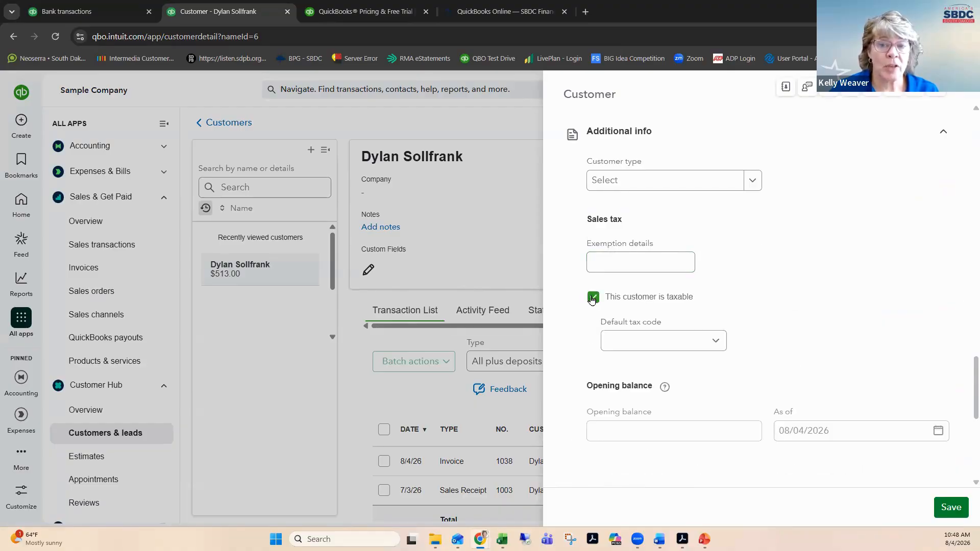
left_click(592, 298)
left_click(592, 298)
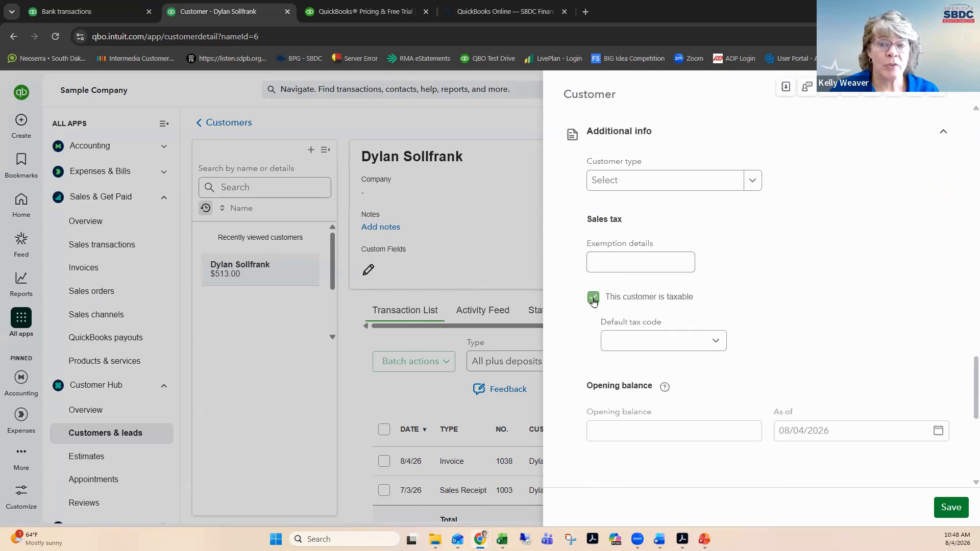
left_click(723, 349)
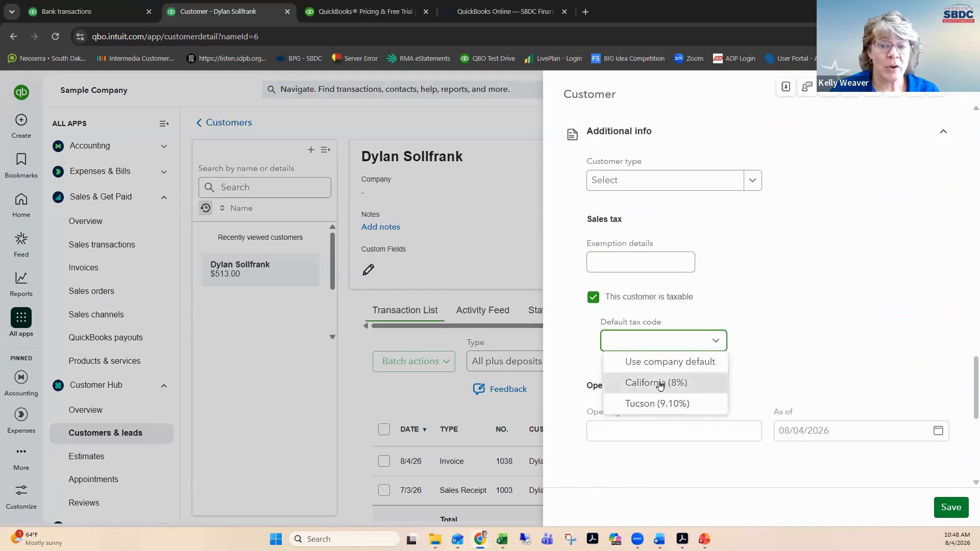
left_click_drag(659, 384, 665, 369)
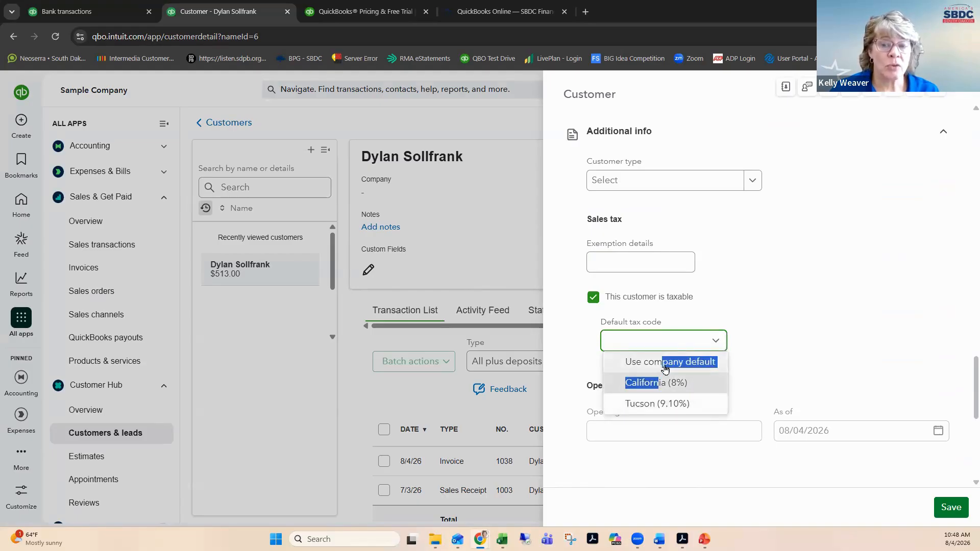
left_click(774, 346)
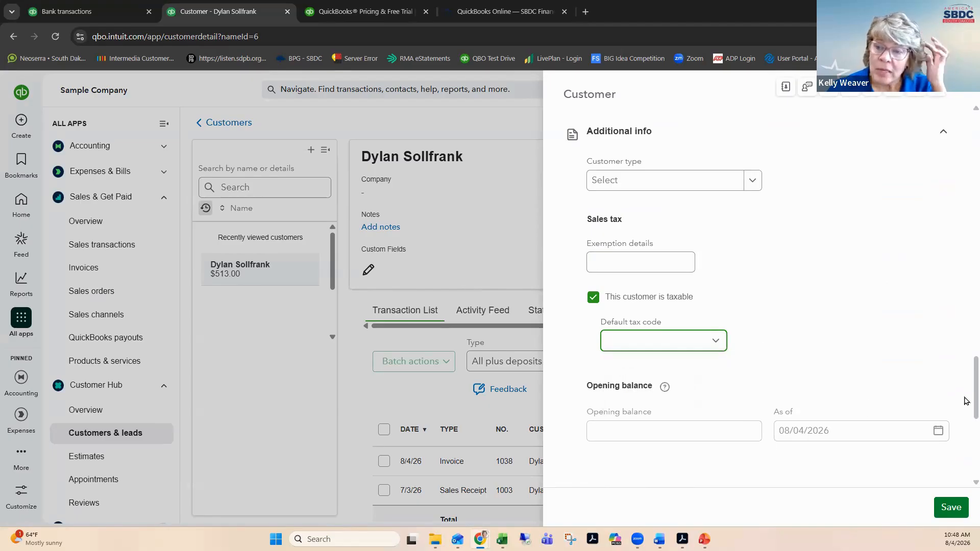
Close the customer's edit form and discard the unsaved changes
left_click_drag(967, 398, 963, 121)
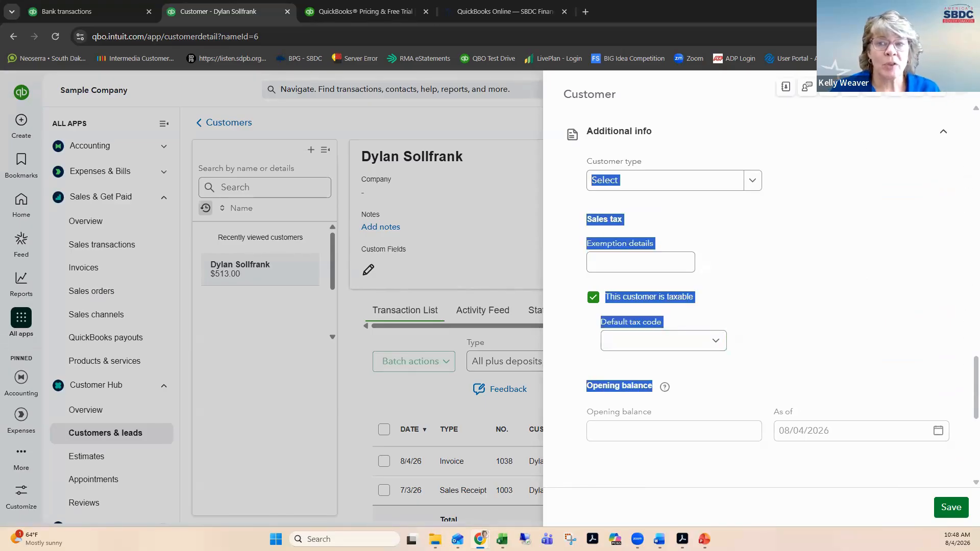
left_click(961, 87)
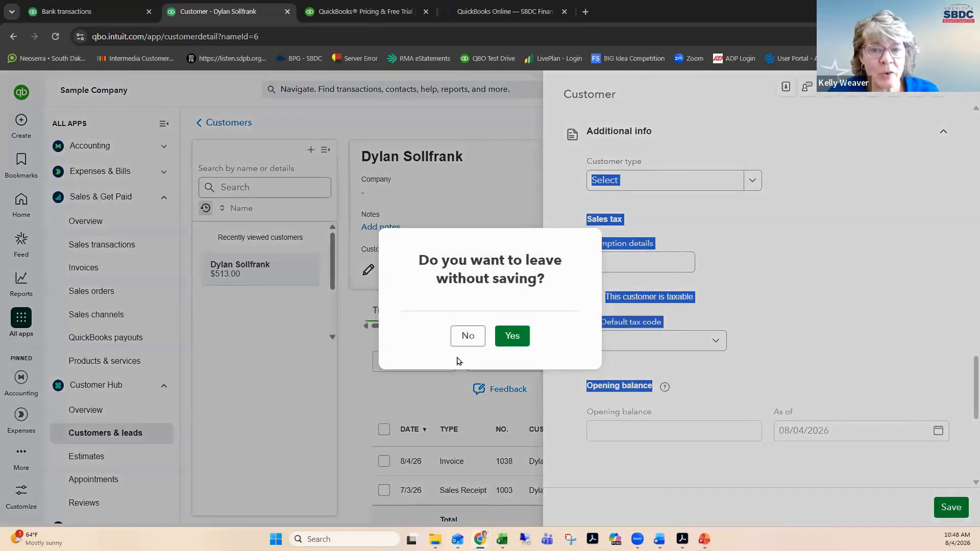
left_click(508, 341)
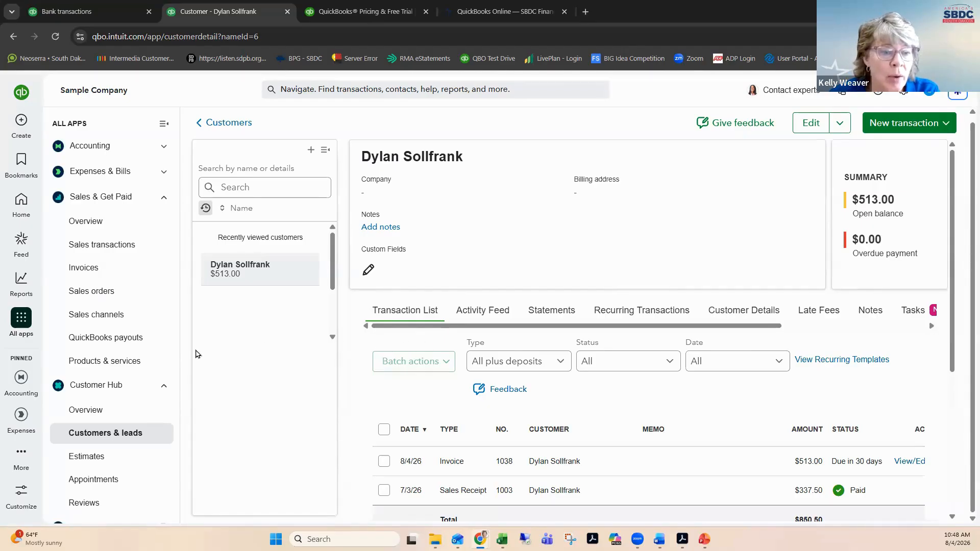
Return to the Customers & leads list, open a Receive Payment form for the customer owing $513.00, and dismiss the tip
left_click(117, 387)
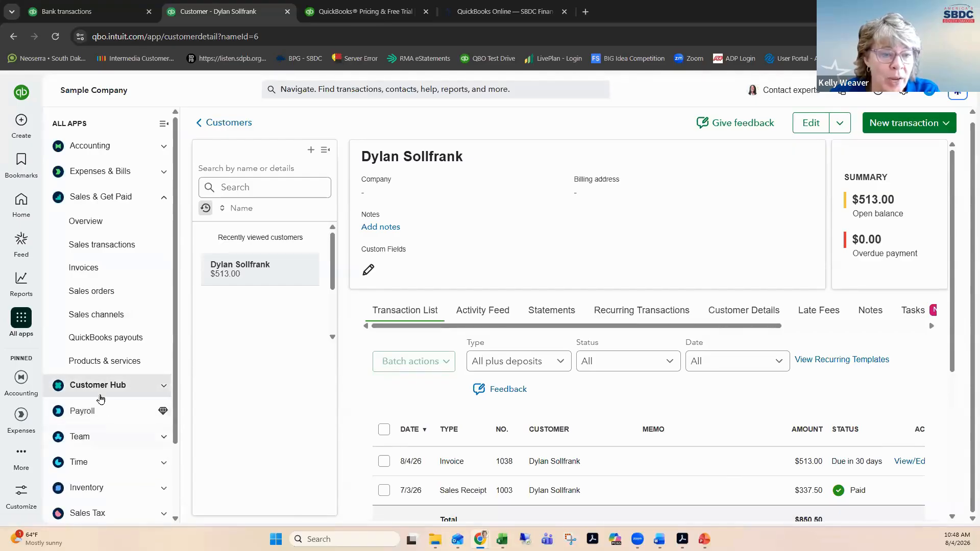
left_click(100, 387)
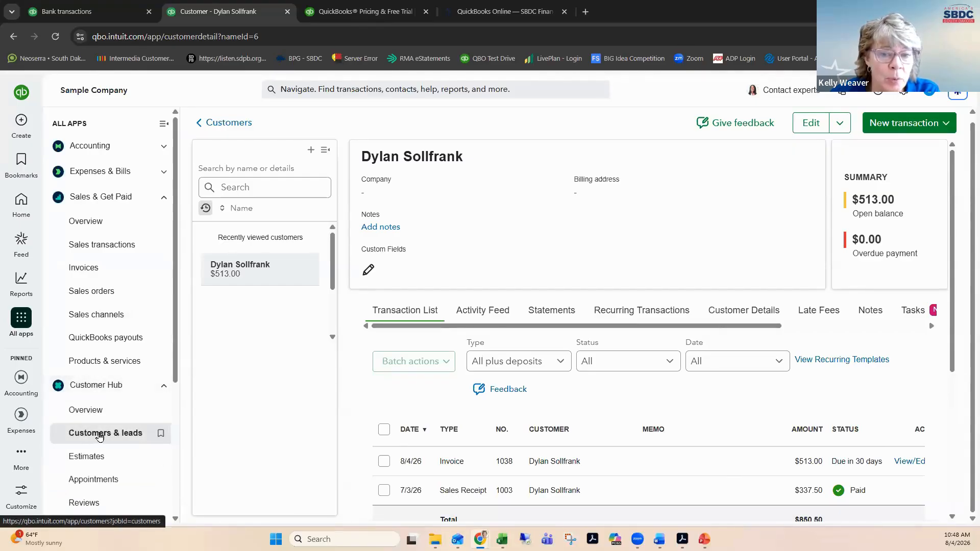
left_click(96, 433)
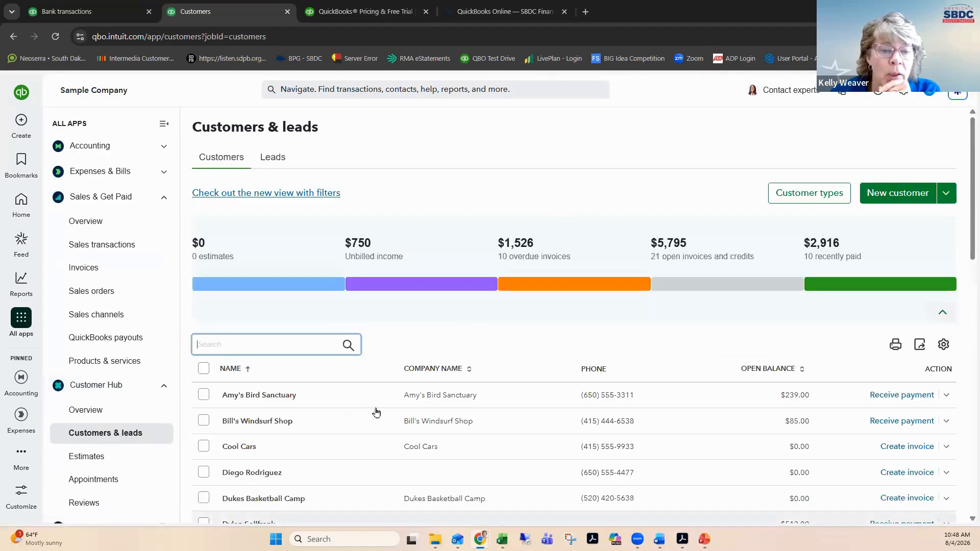
scroll(378, 409, "down", 4)
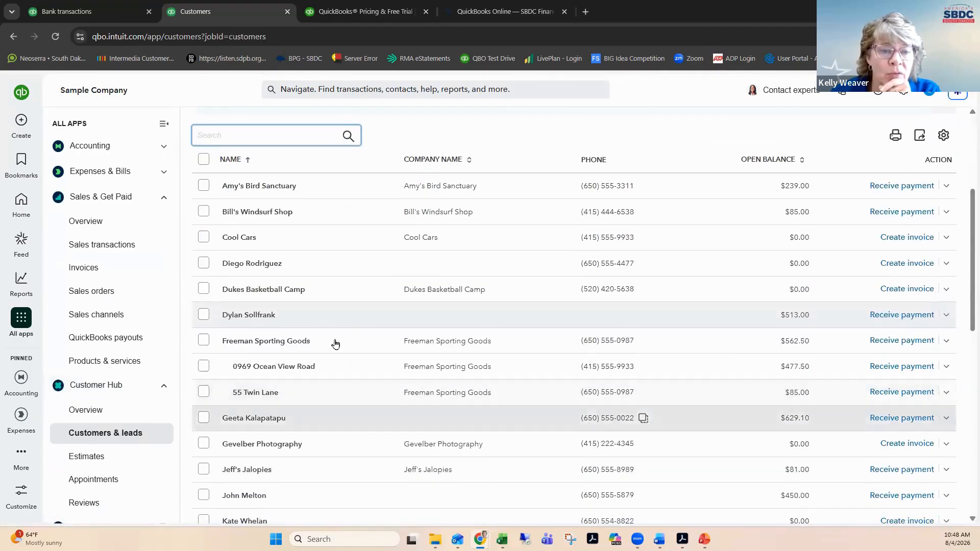
left_click(901, 315)
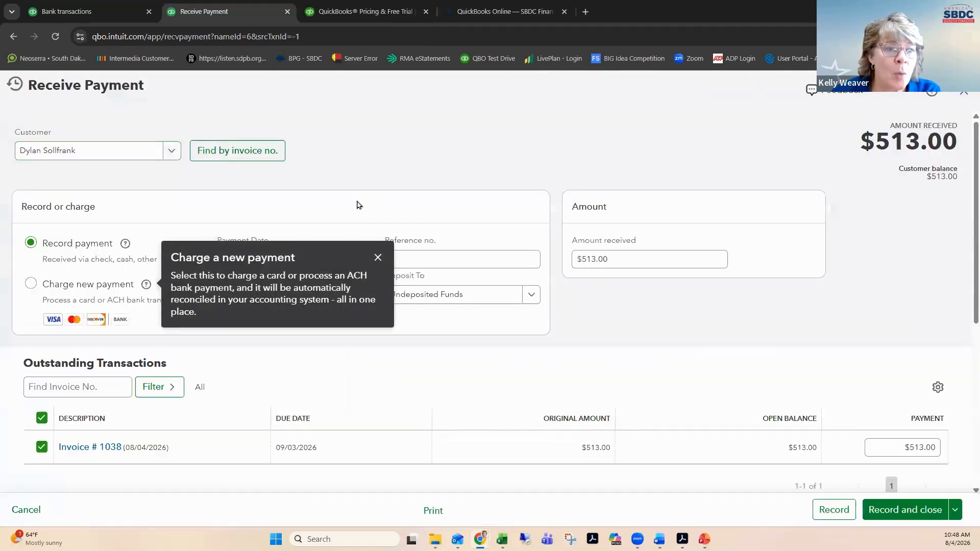
left_click(378, 257)
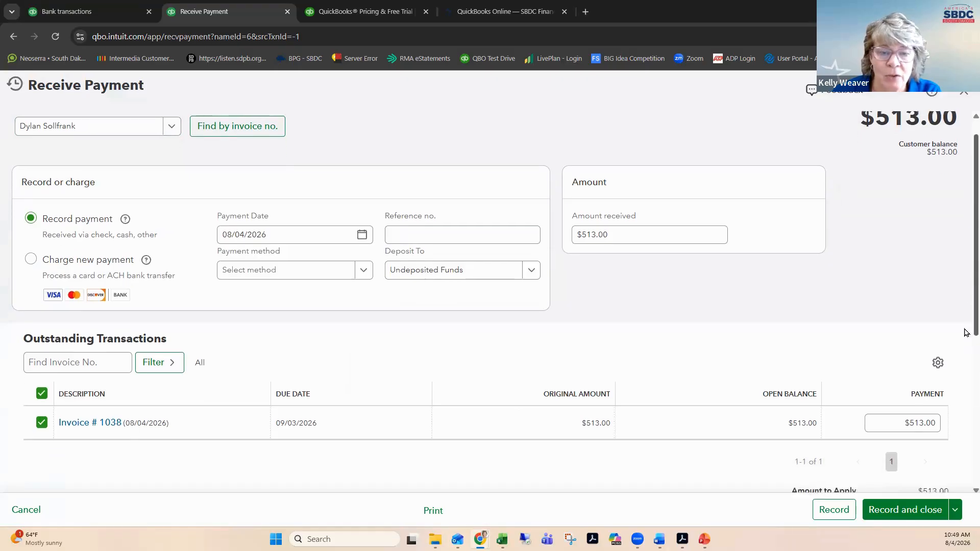
Review the outstanding invoice and amount received, and set the payment's deposit account to Checking
scroll(966, 312, "down", 1)
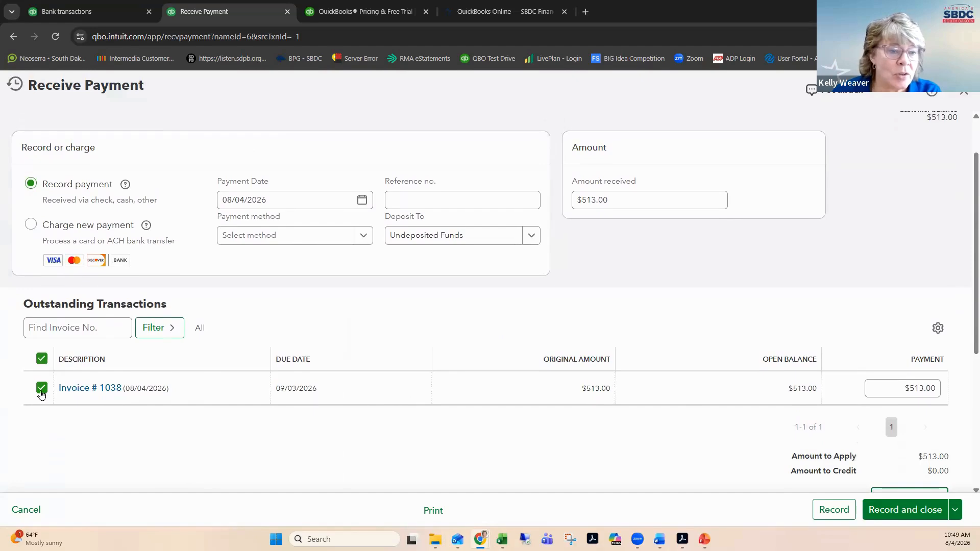
left_click(638, 195)
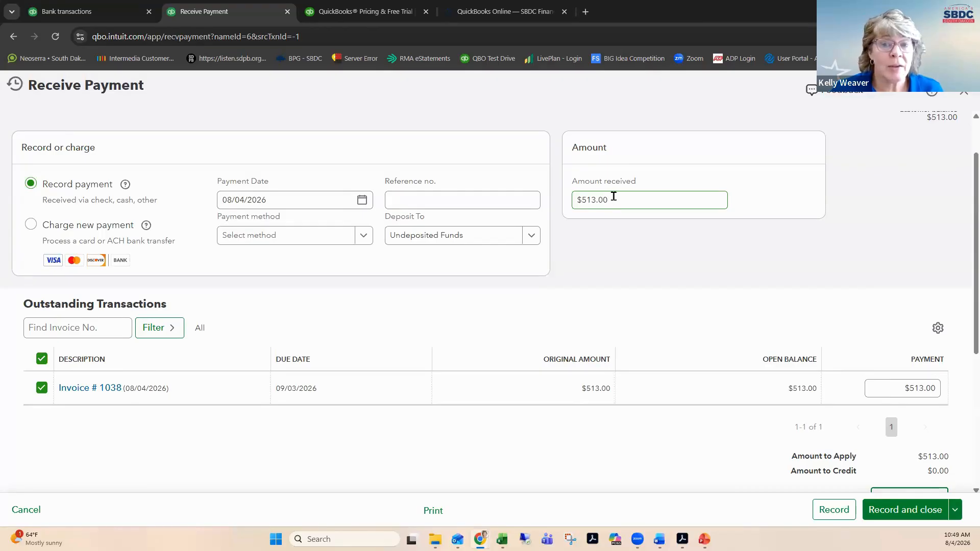
left_click(609, 324)
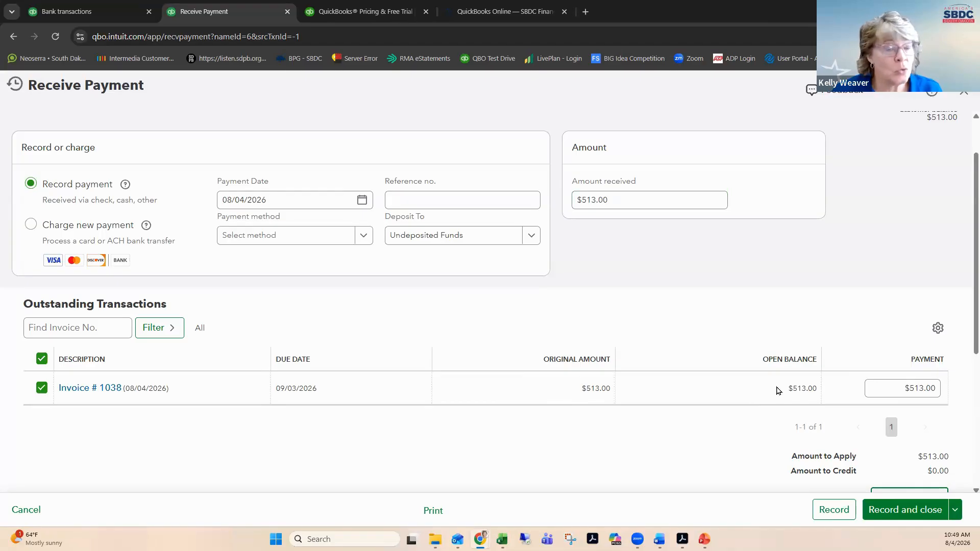
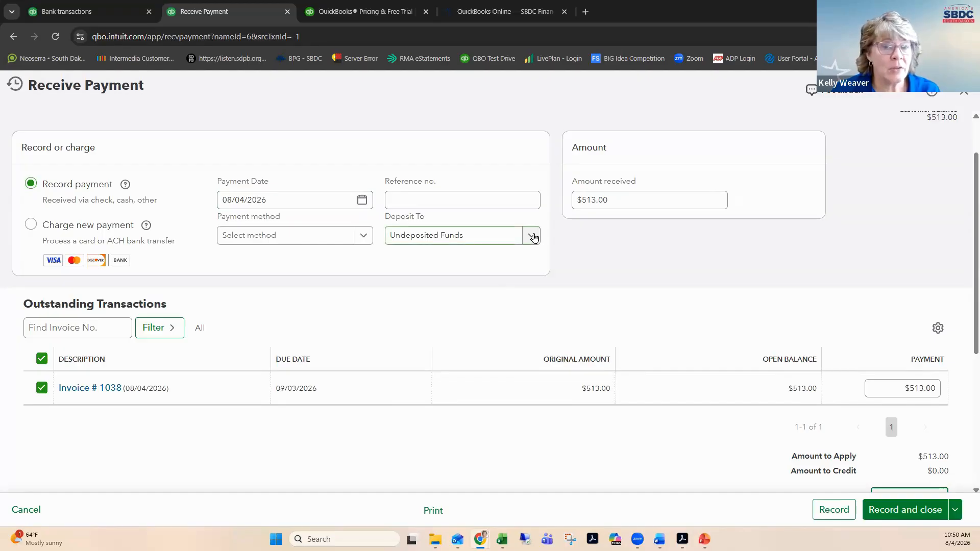
left_click(618, 205)
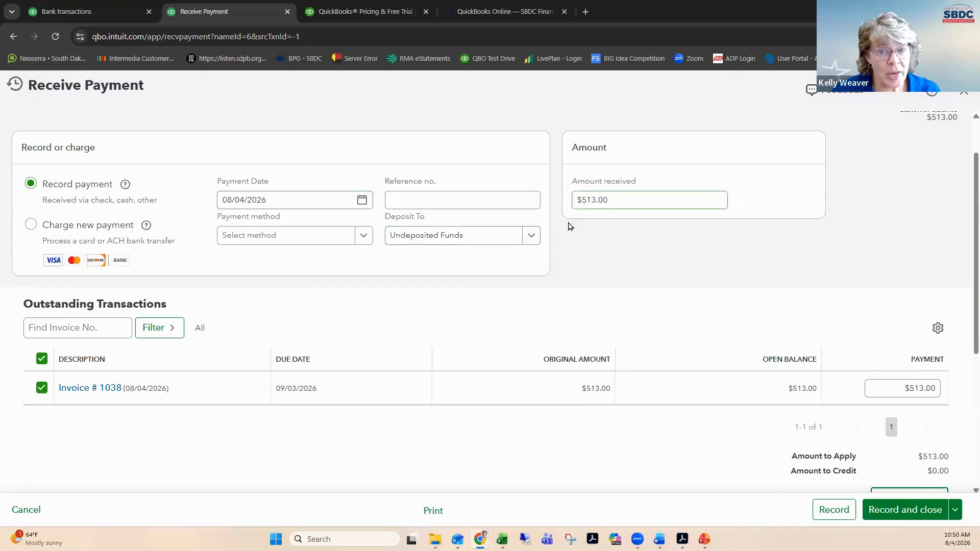
left_click(533, 244)
left_click(401, 276)
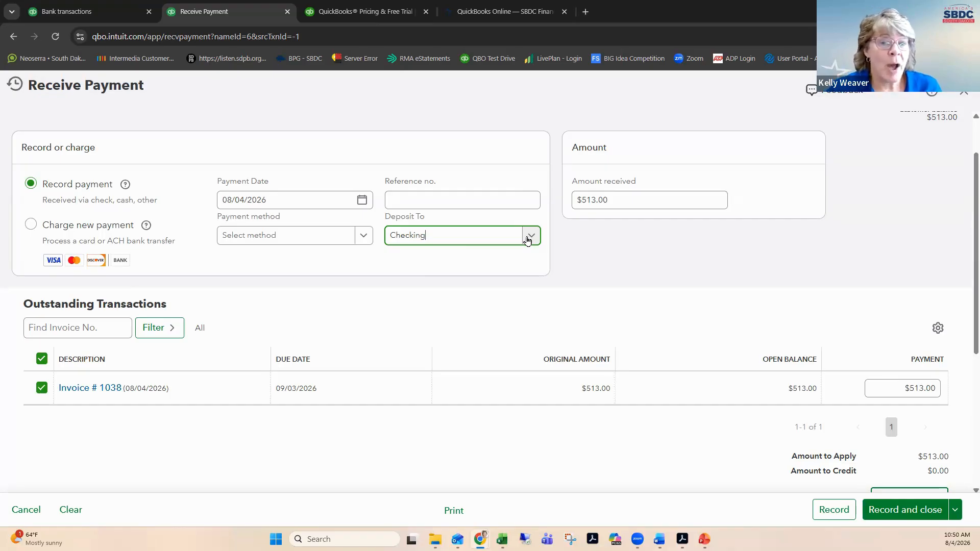
Set the payment's deposit account to Undeposited Funds, record the $513.00 payment, and check the customer's balance in the customer list
left_click(615, 198)
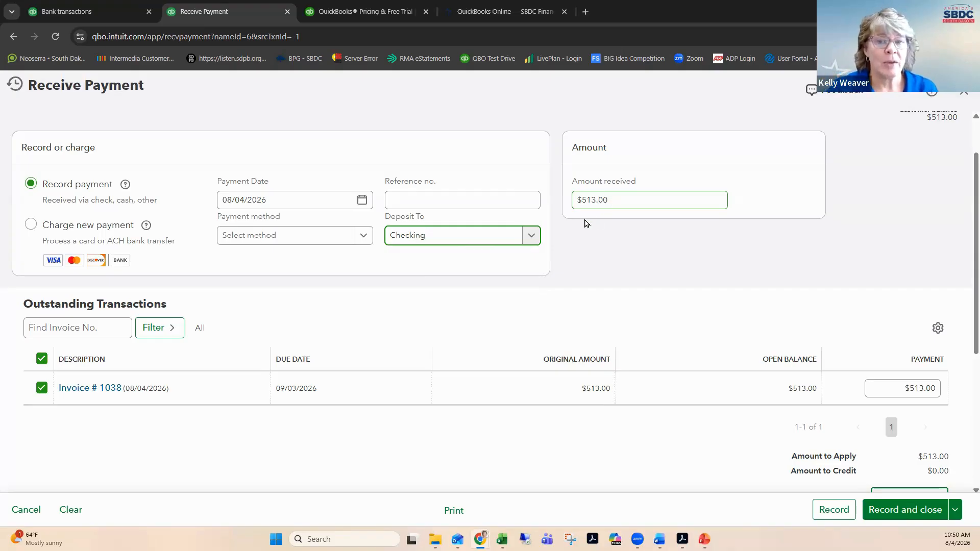
left_click(530, 234)
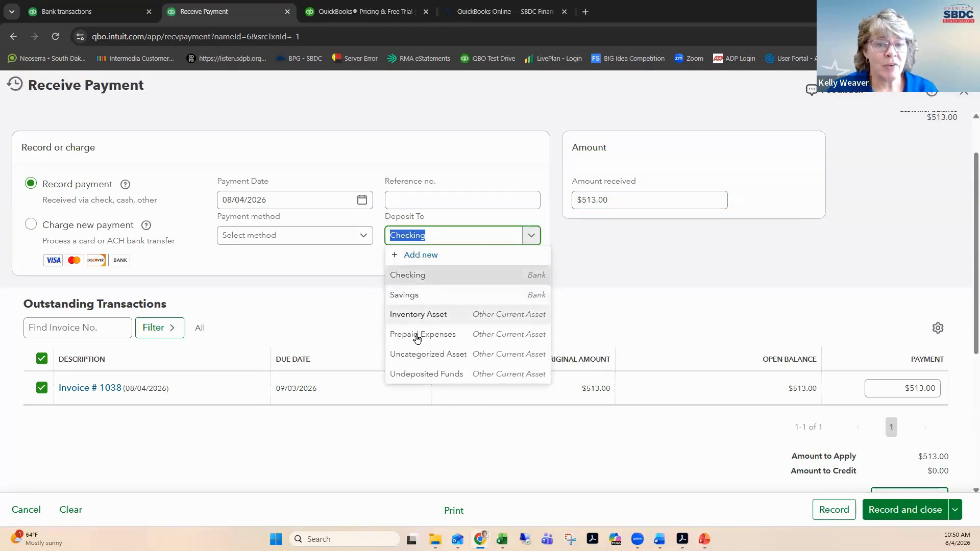
left_click(441, 374)
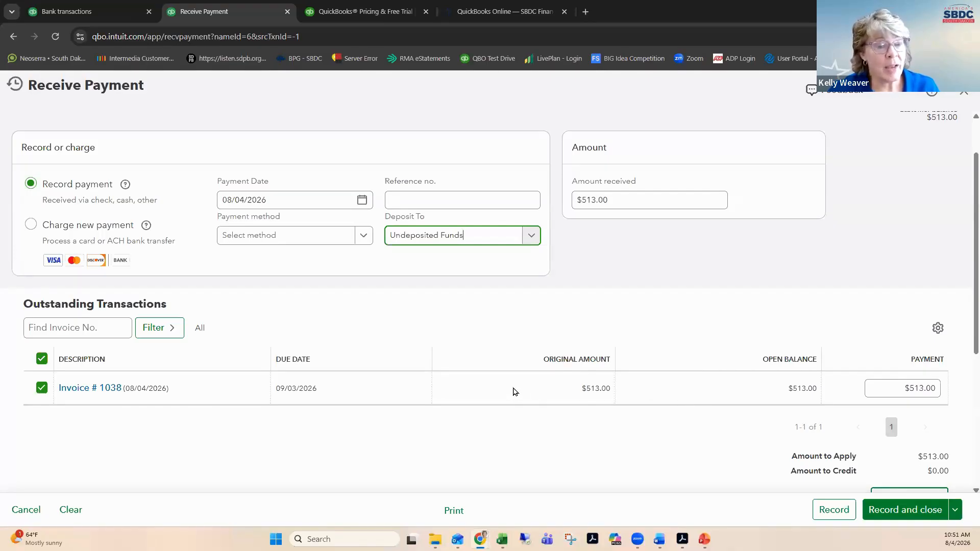
left_click(895, 511)
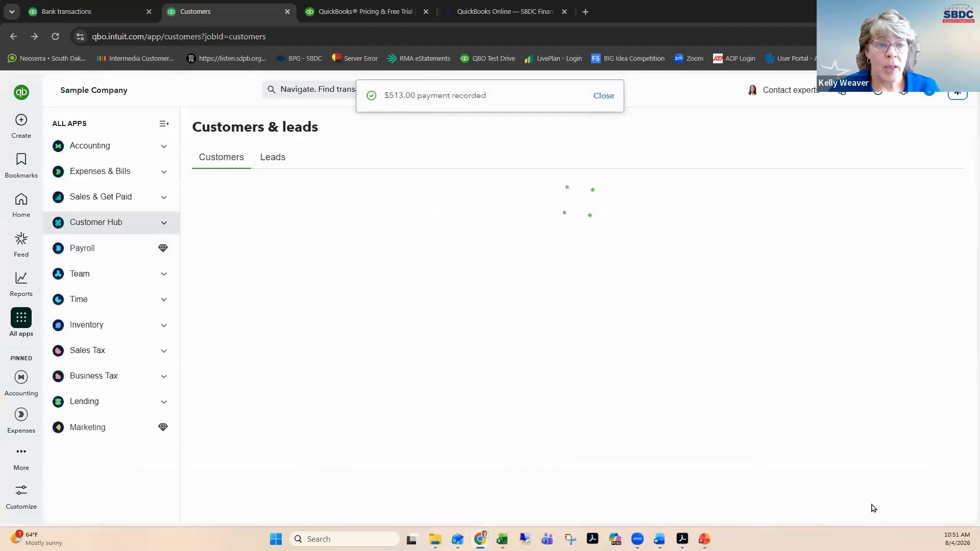
scroll(318, 448, "down", 4)
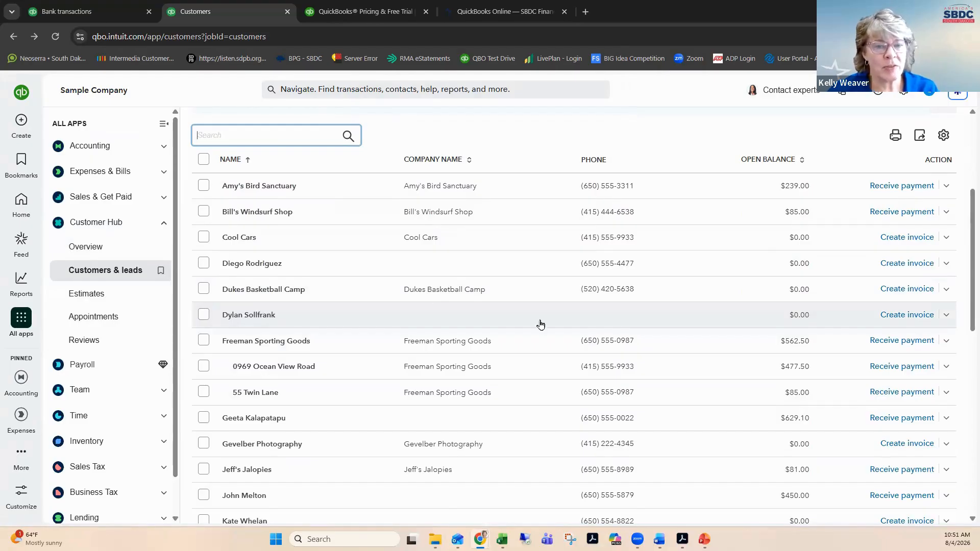
scroll(966, 296, "up", 4)
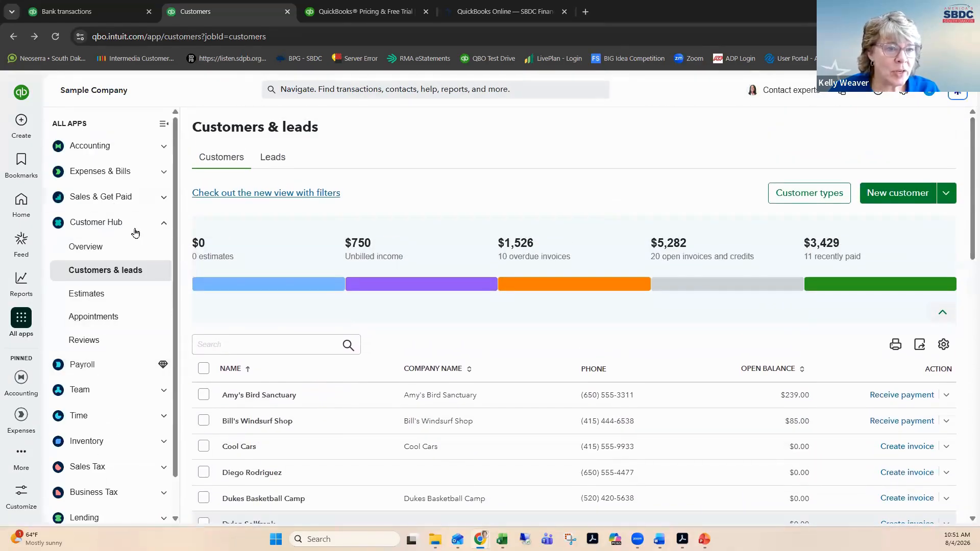
Create a bank deposit to Checking that includes all three undeposited payments, save it, and close the deposit form
left_click(23, 122)
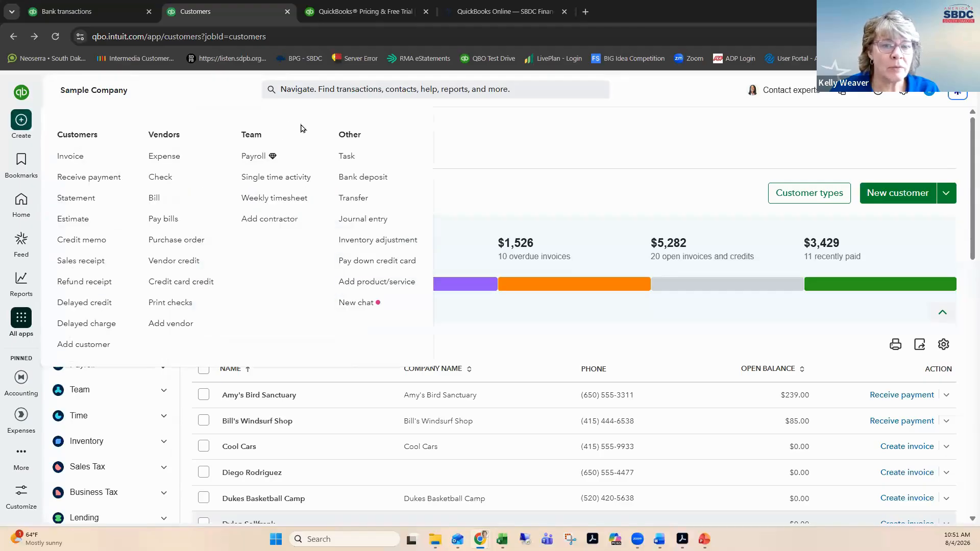
left_click(363, 182)
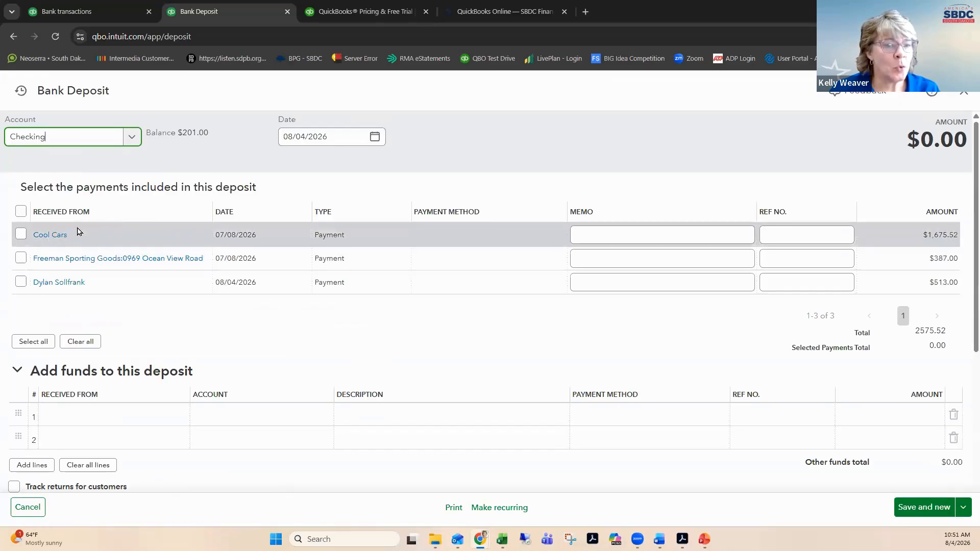
left_click(20, 283)
left_click(20, 259)
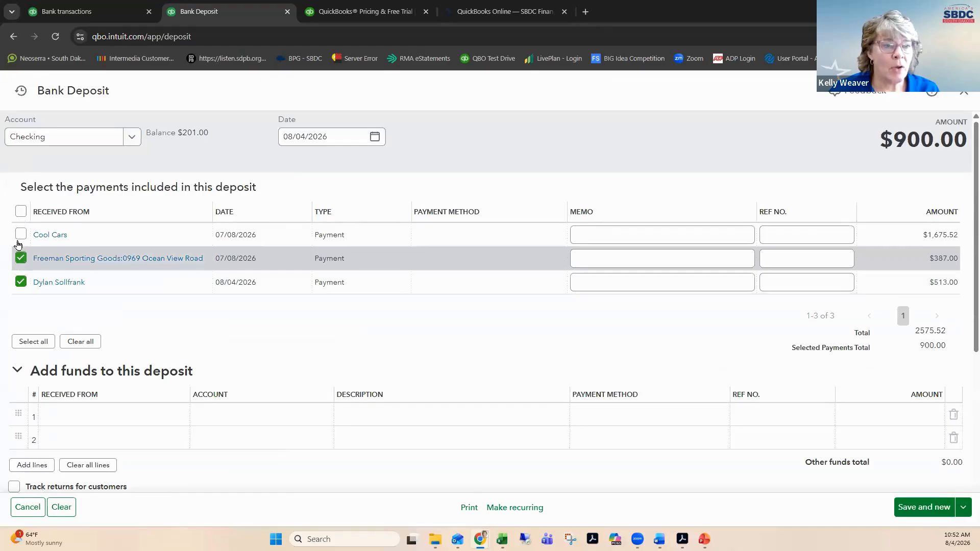
left_click(21, 234)
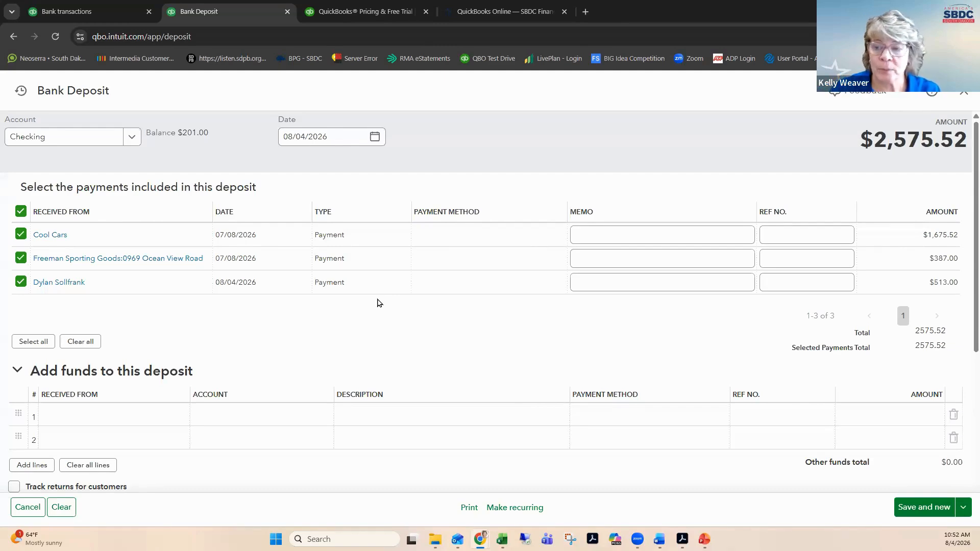
left_click(918, 510)
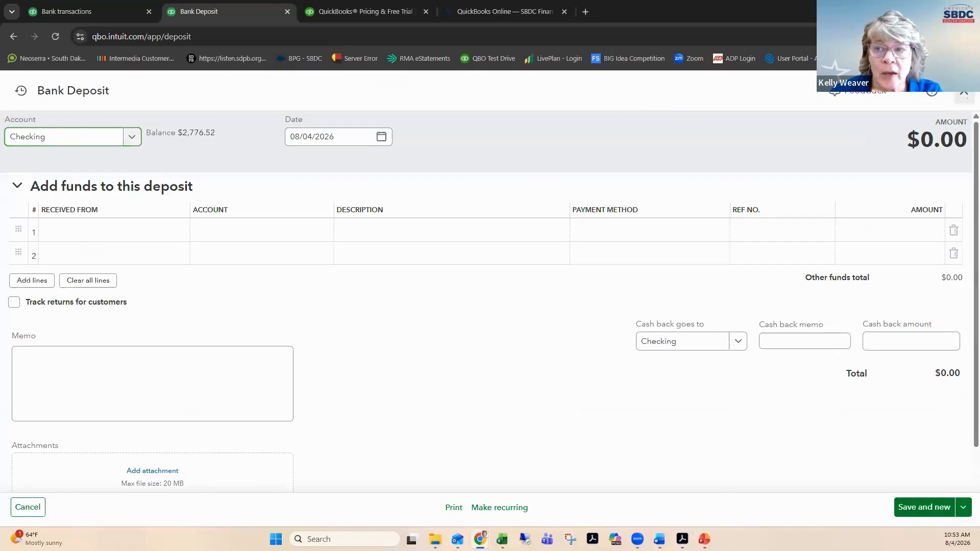
left_click(964, 91)
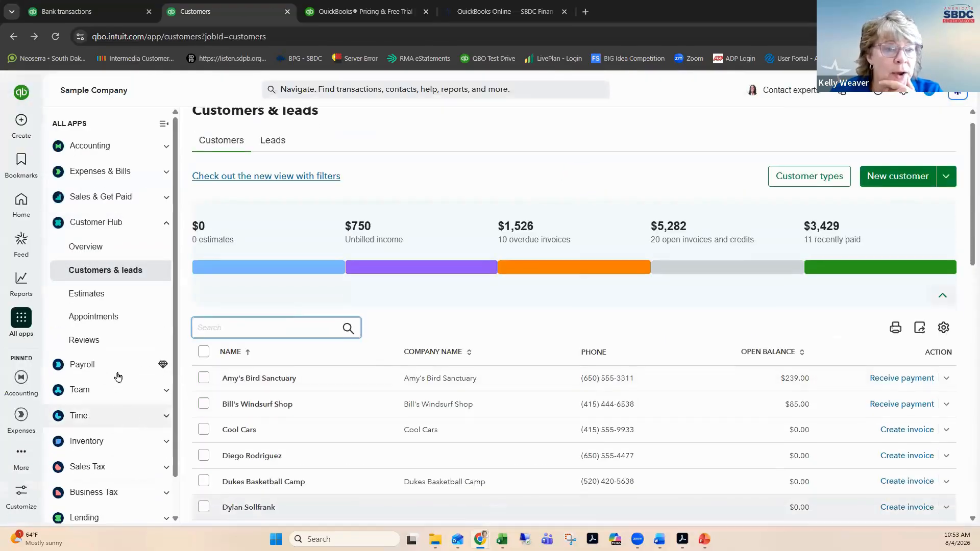
Go to the Sales transactions list, start a new Sales Receipt, and dismiss the payment processing tip
left_click(96, 199)
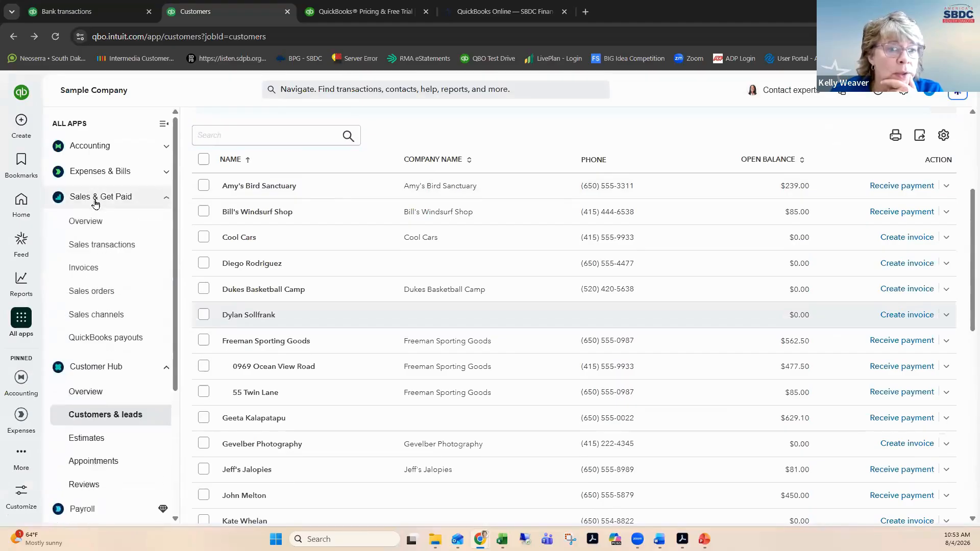
left_click(88, 246)
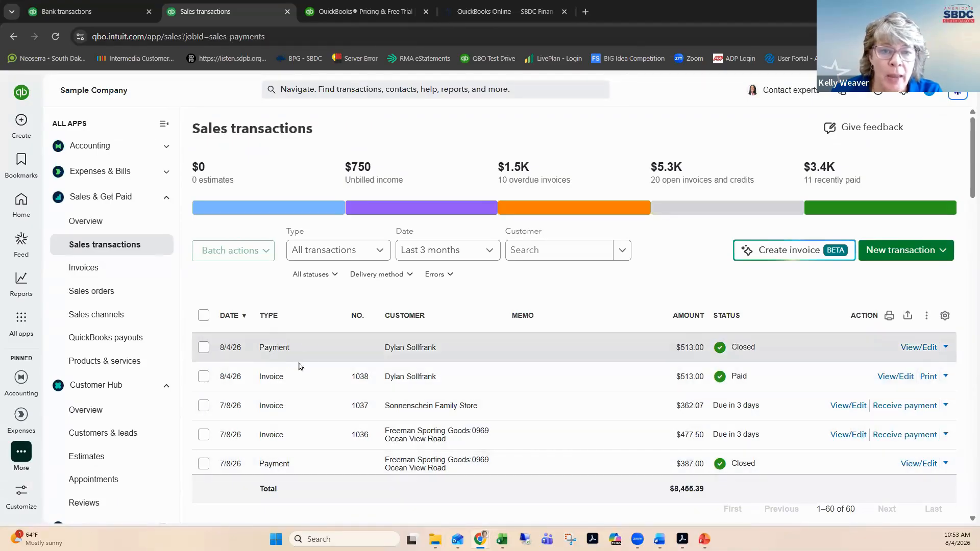
left_click(908, 252)
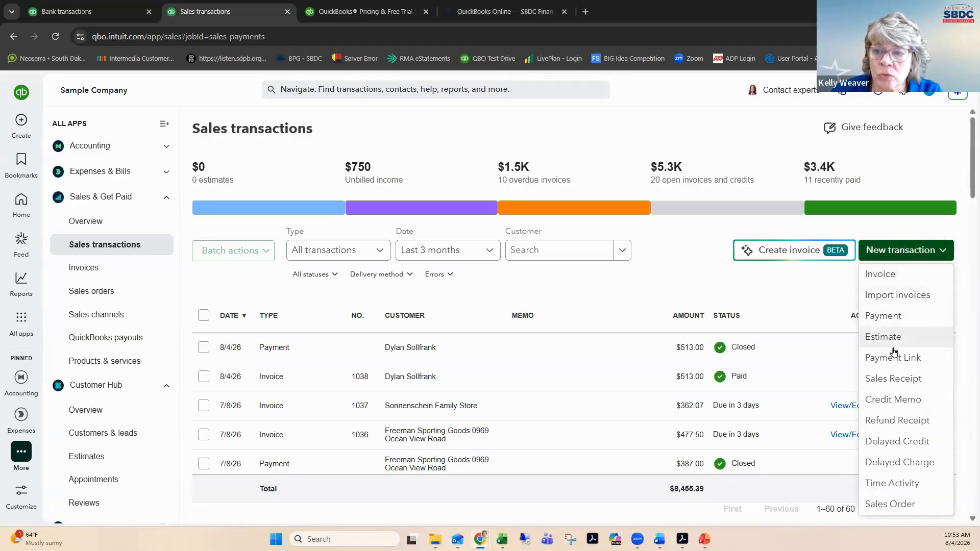
left_click(895, 384)
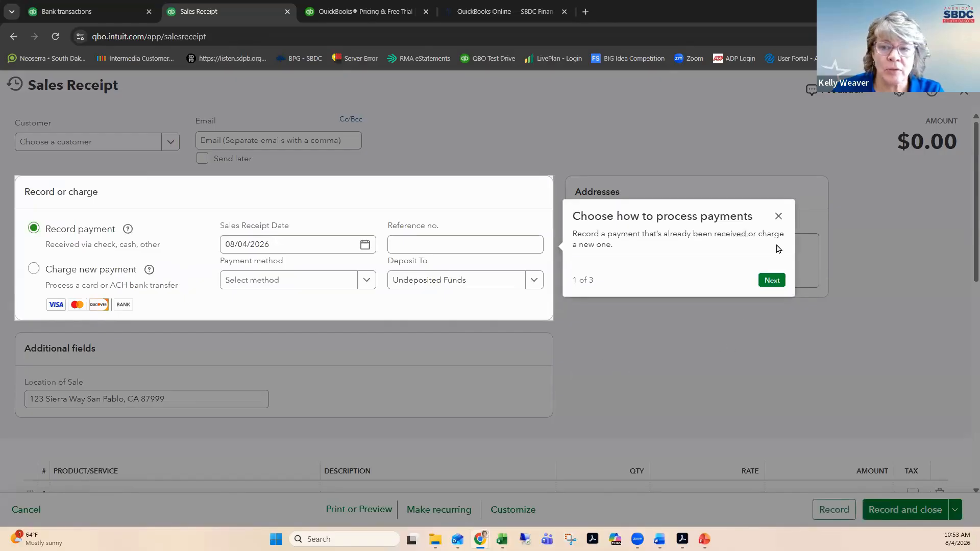
left_click(777, 216)
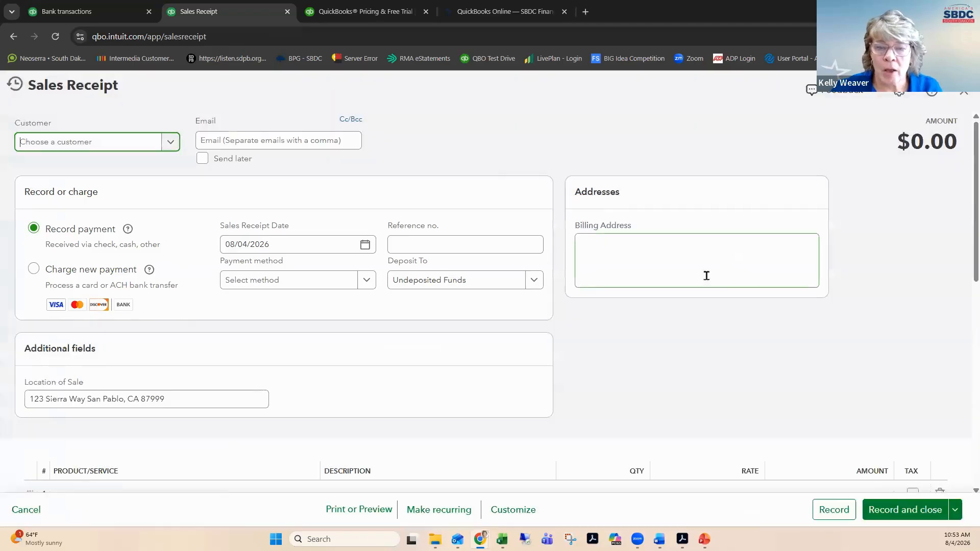
Examine the blank sales receipt's payment and deposit options, line items, messages and totals
scroll(523, 360, "down", 2)
left_click(306, 404)
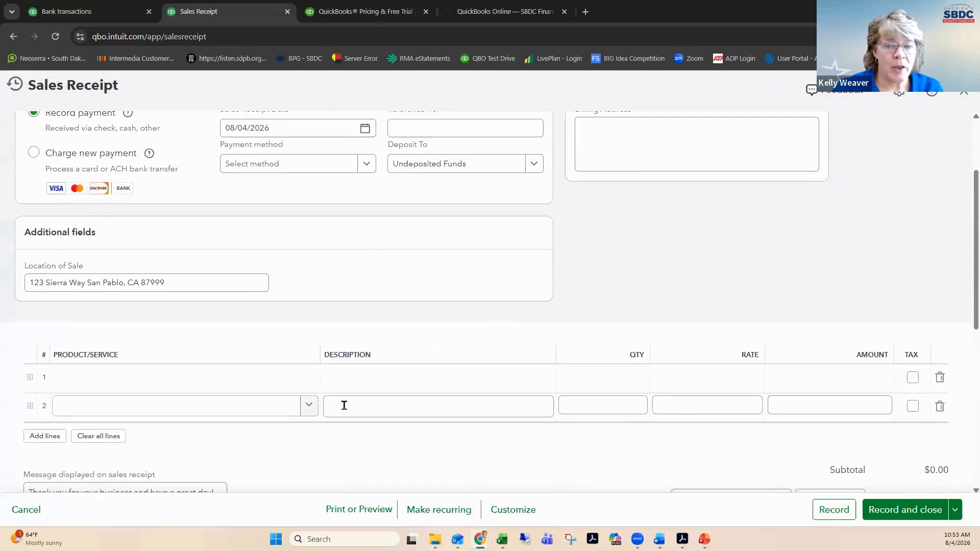
scroll(407, 403, "down", 3)
left_click(407, 399)
scroll(964, 348, "up", 1)
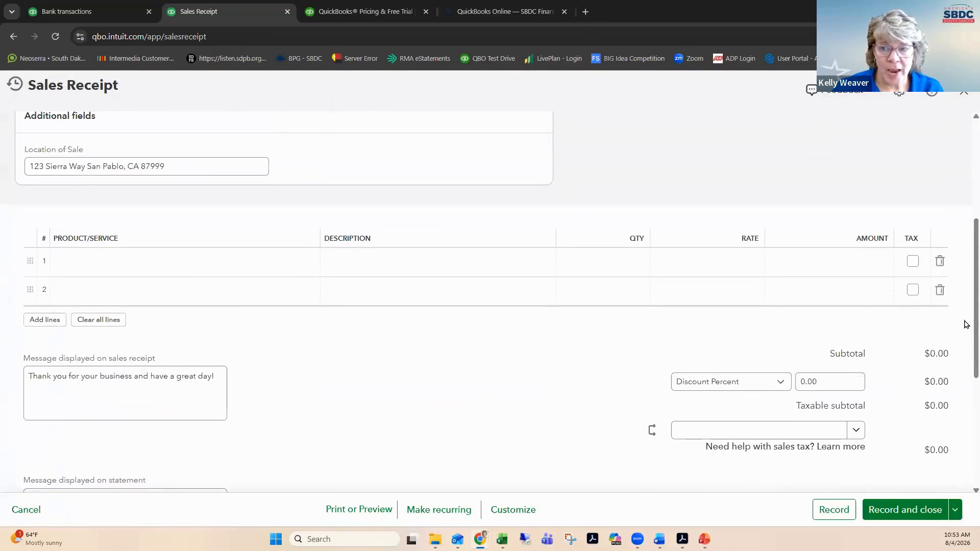
scroll(967, 316, "up", 4)
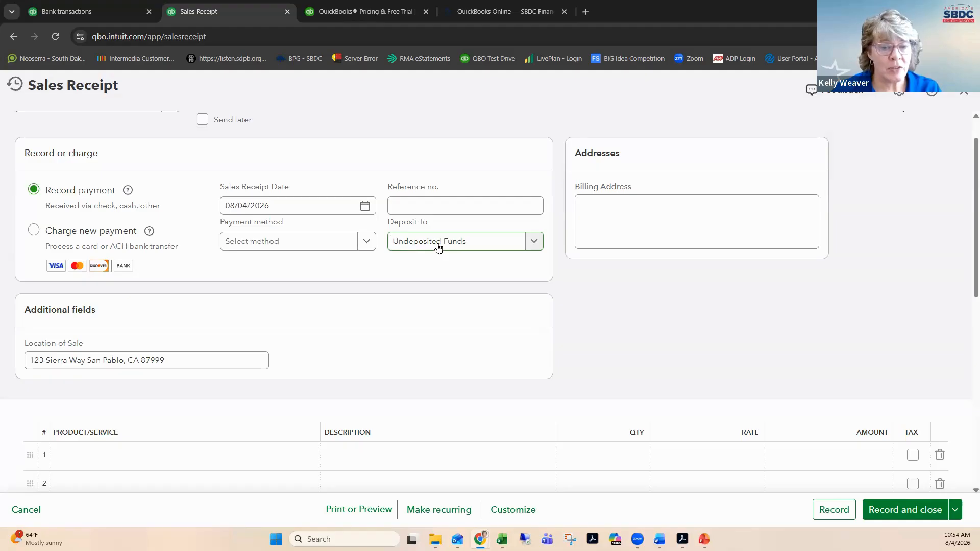
scroll(594, 302, "down", 4)
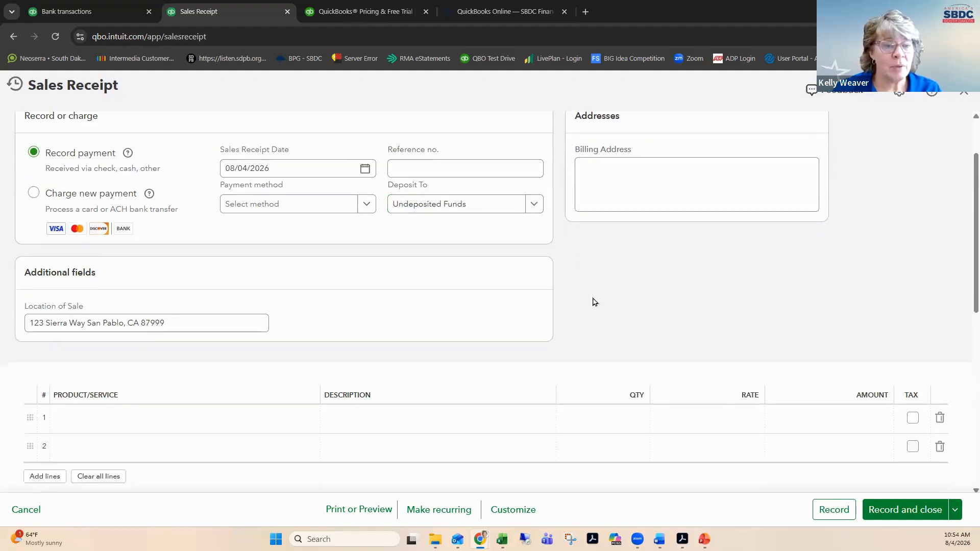
scroll(594, 302, "down", 1)
scroll(594, 303, "down", 1)
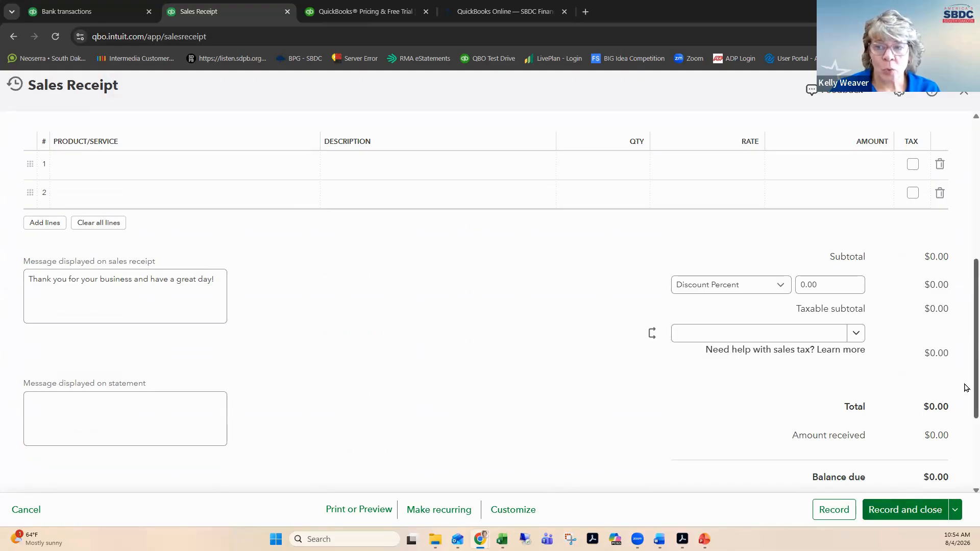
Look over the sales receipt's product/service lines and discount and tax area, and close the receipt without recording it
scroll(964, 339, "up", 2)
left_click(240, 331)
left_click(224, 302)
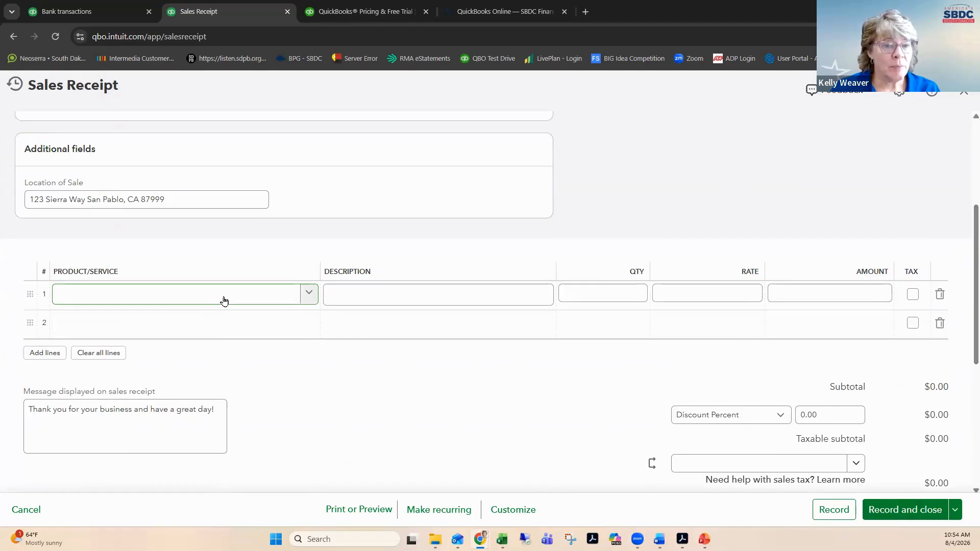
left_click(271, 332)
left_click(209, 305)
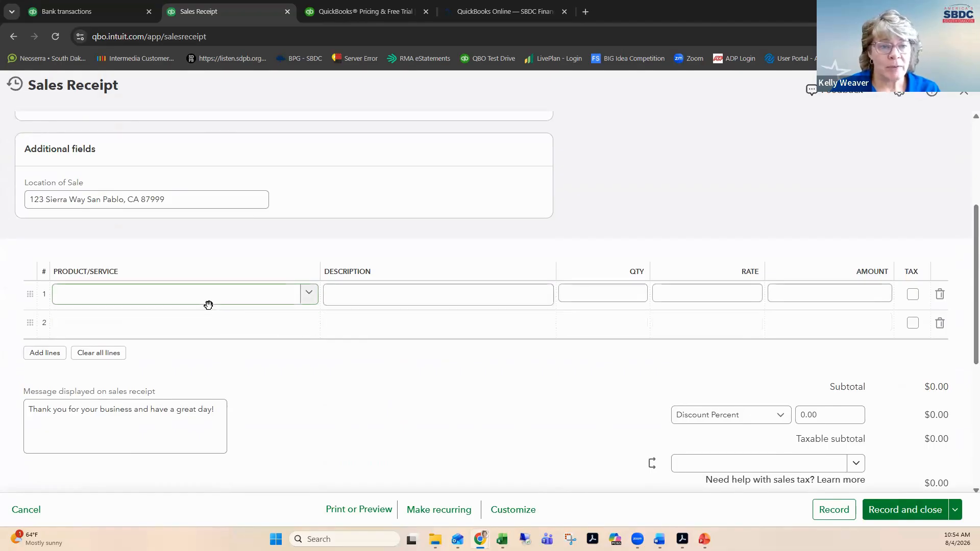
left_click(208, 322)
left_click(740, 387)
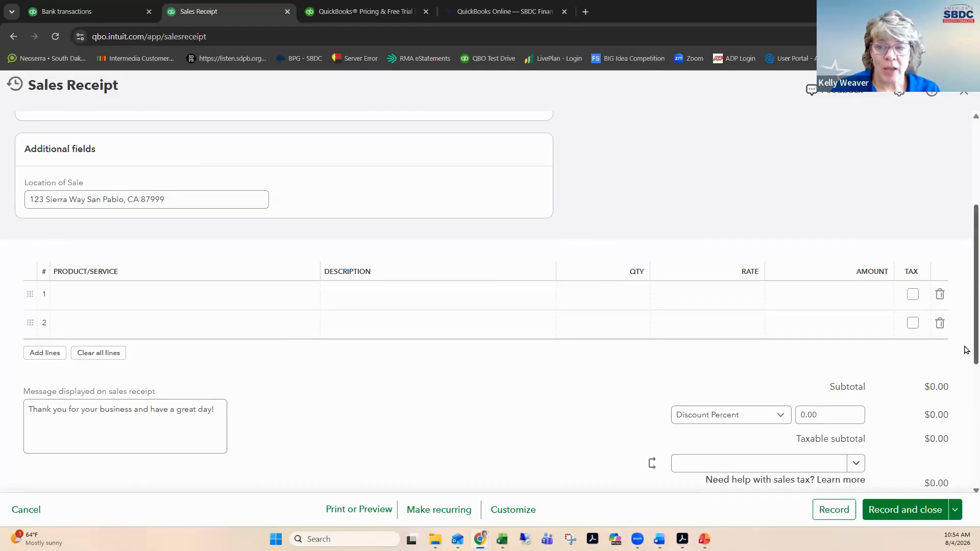
scroll(966, 349, "down", 2)
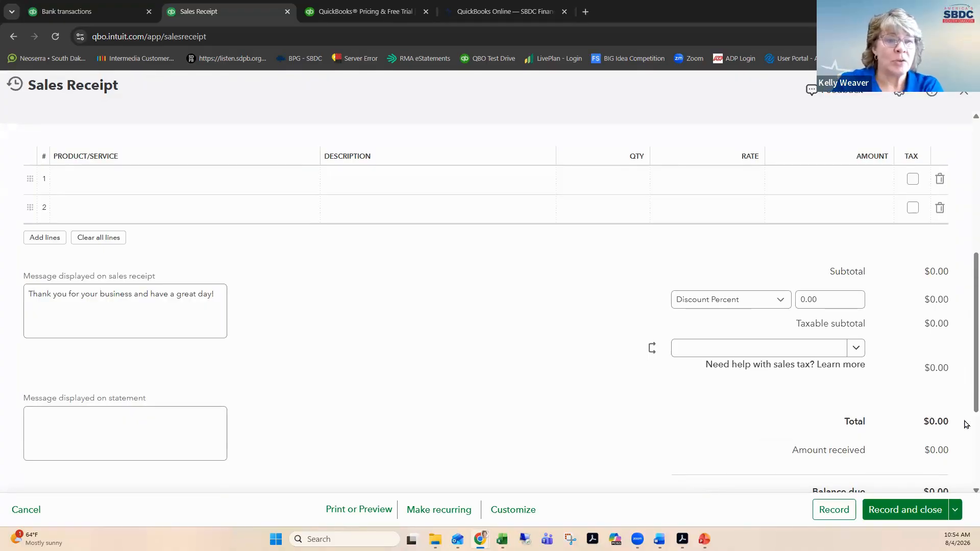
scroll(484, 199, "up", 3)
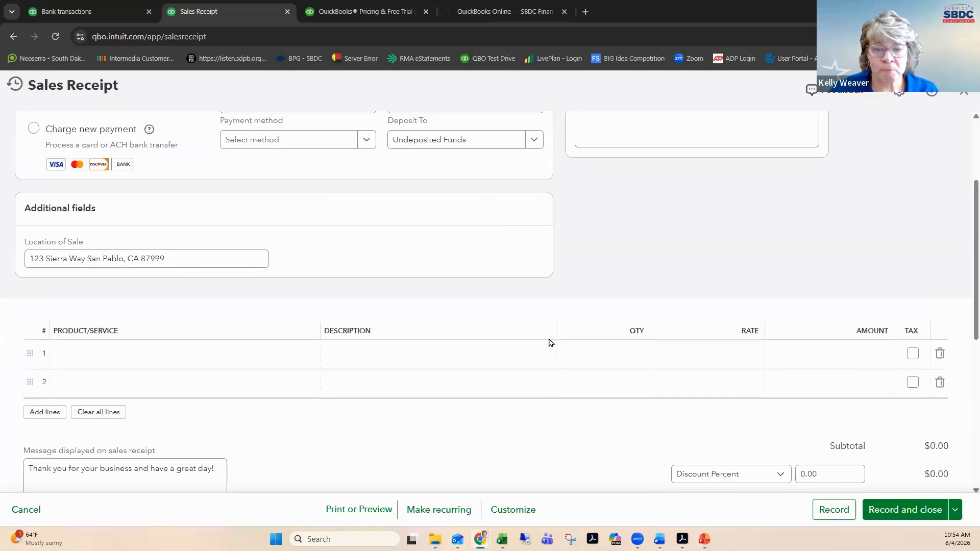
left_click(966, 97)
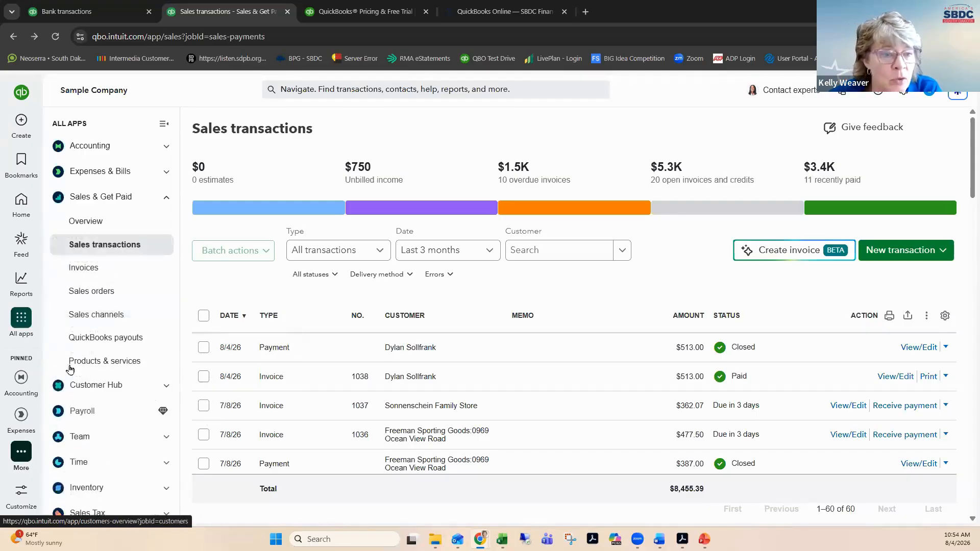
Go to the expense transactions list and open the 08/03/2026 Equipment Rental expense
left_click(99, 172)
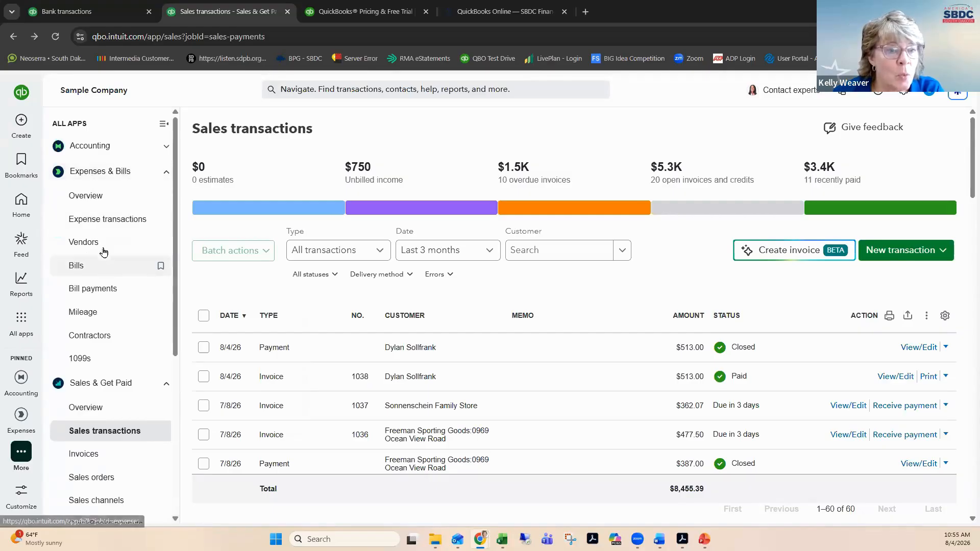
left_click(82, 225)
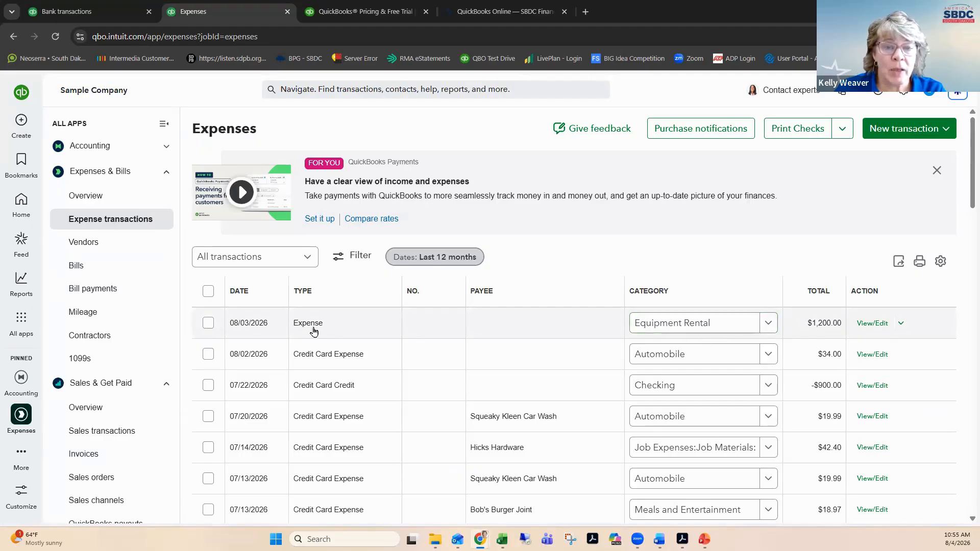
left_click(250, 324)
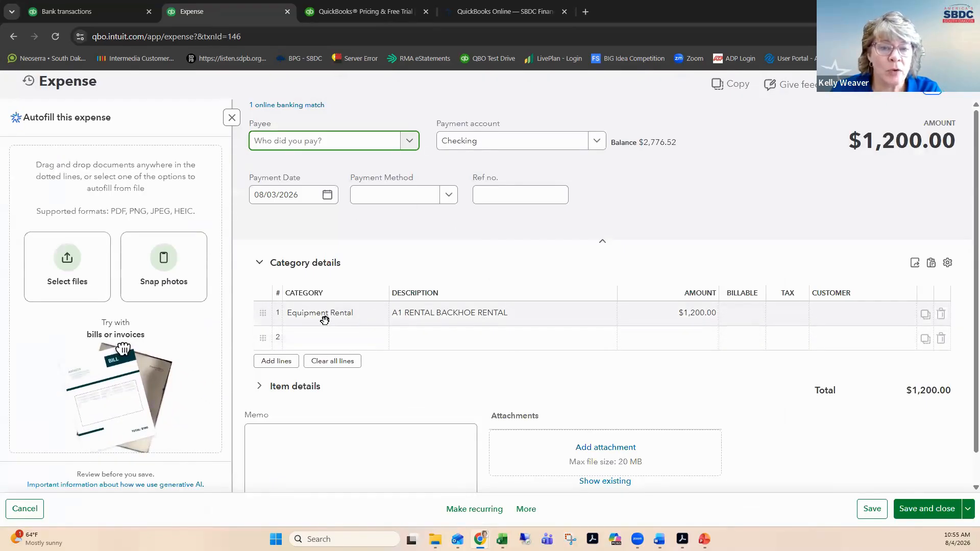
left_click(412, 141)
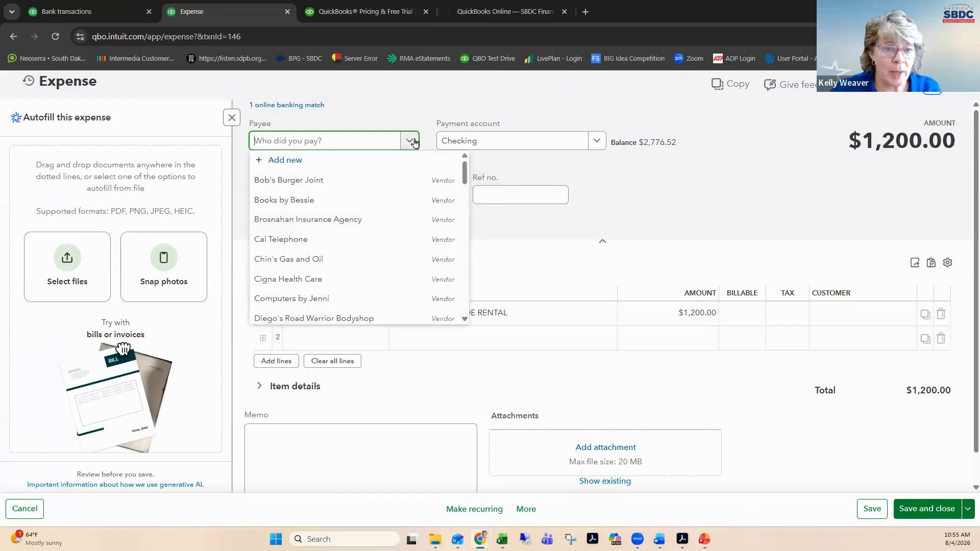
type("A")
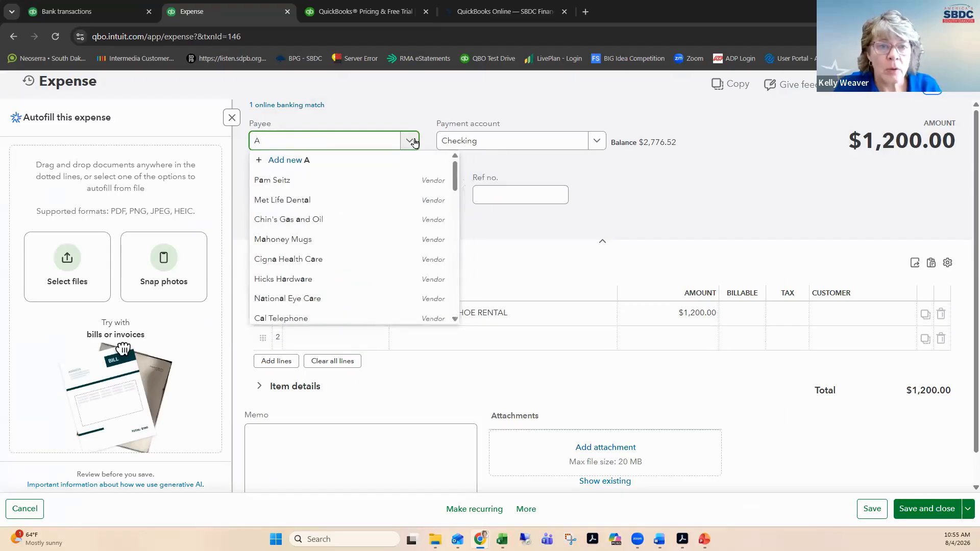
type(" r")
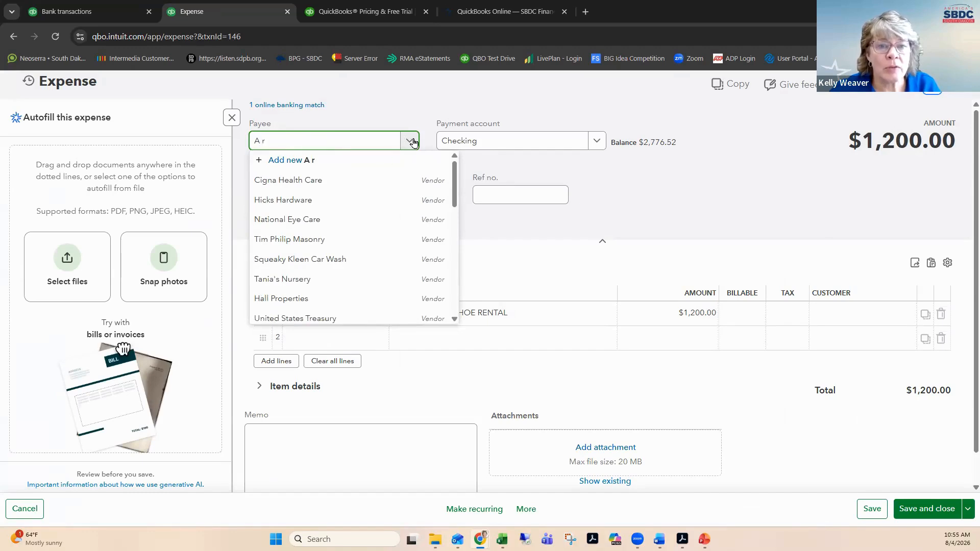
left_click(410, 145)
left_click(464, 208)
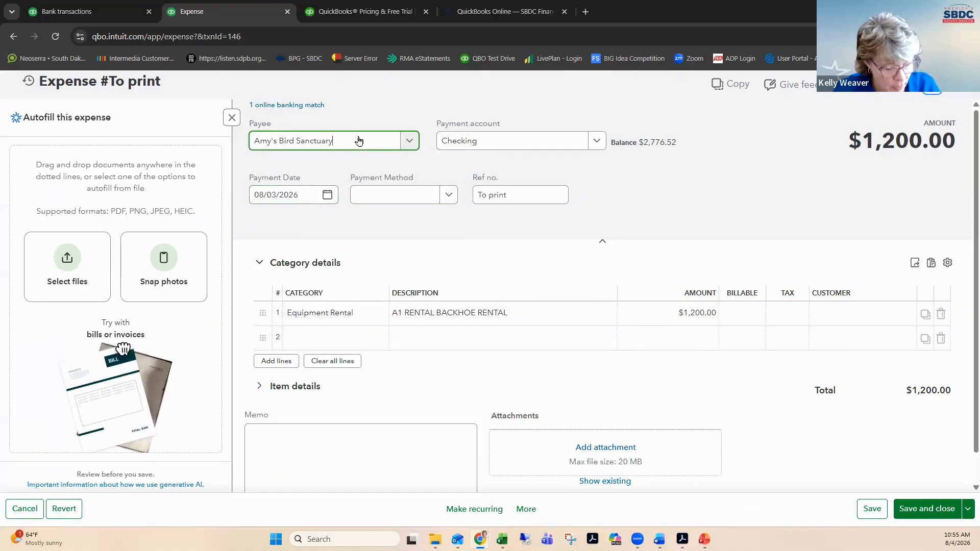
type("A!")
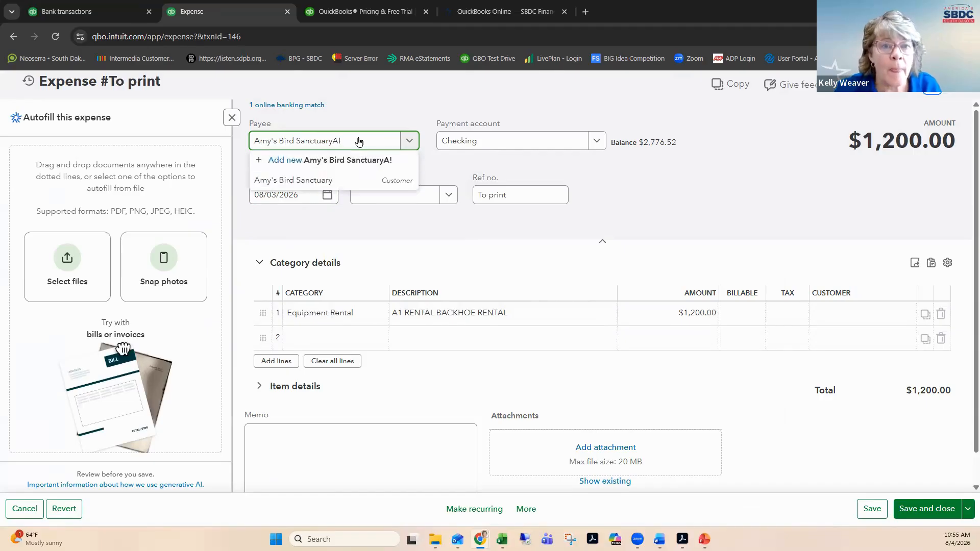
Replace the expense's payee with A1 Rental, adding and saving it as a new vendor
left_click_drag(368, 144, 250, 139)
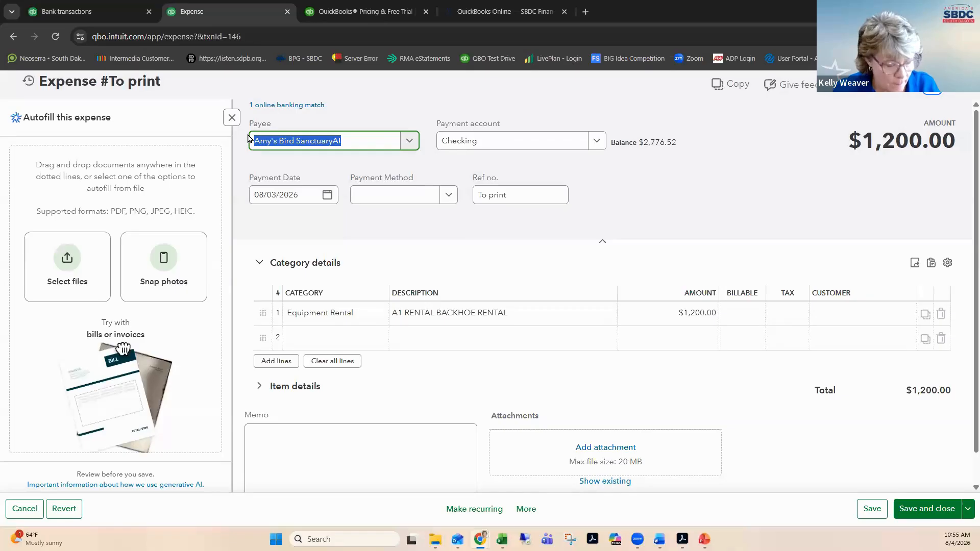
type("A!")
key("BackSpace")
type("1")
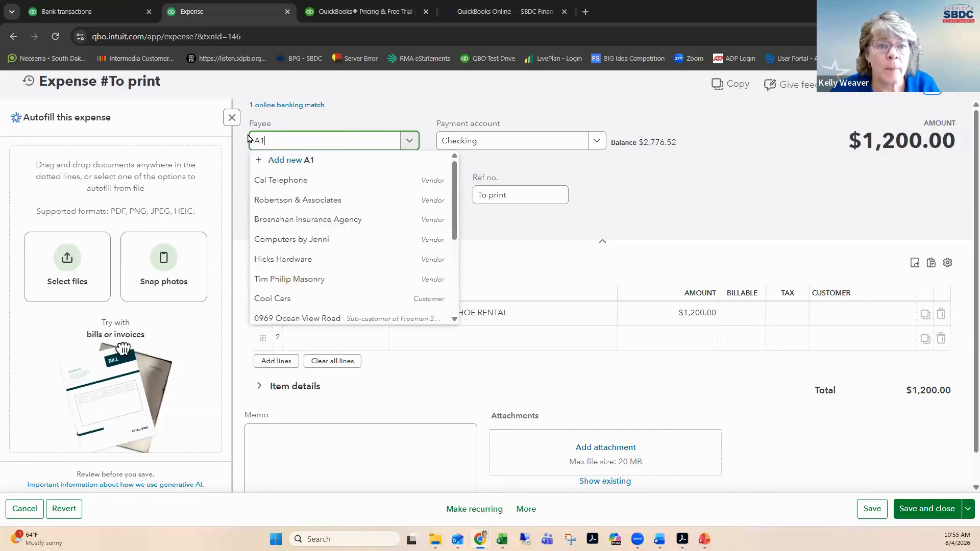
type(" Rental")
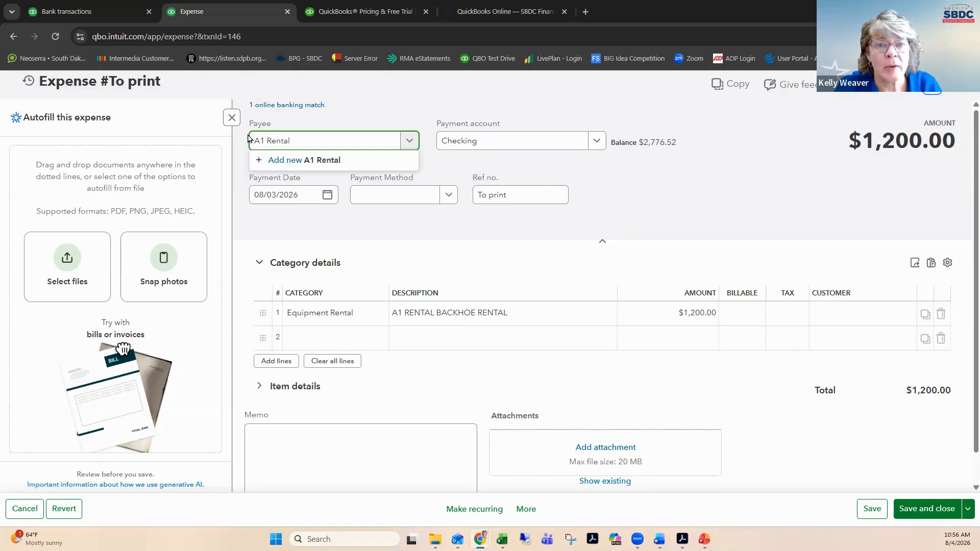
key("Return")
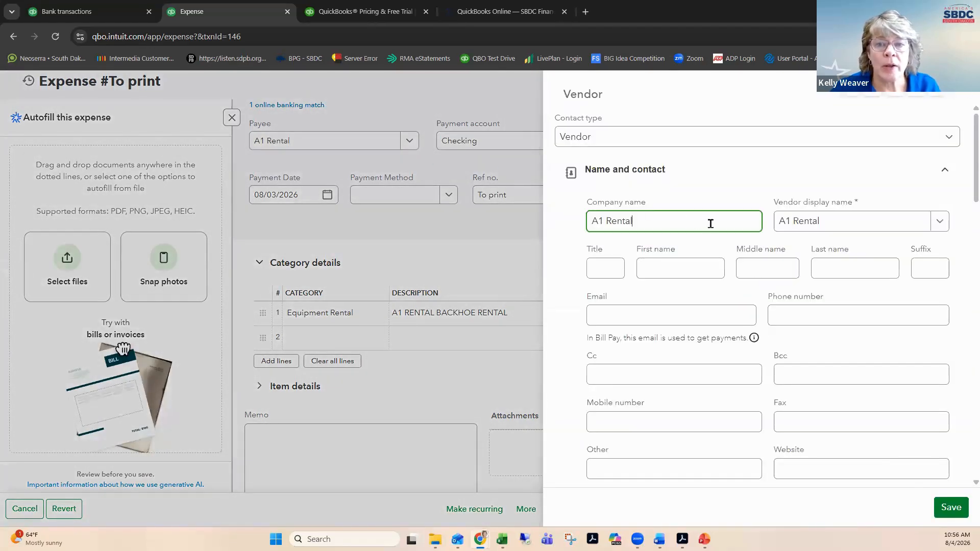
left_click(950, 510)
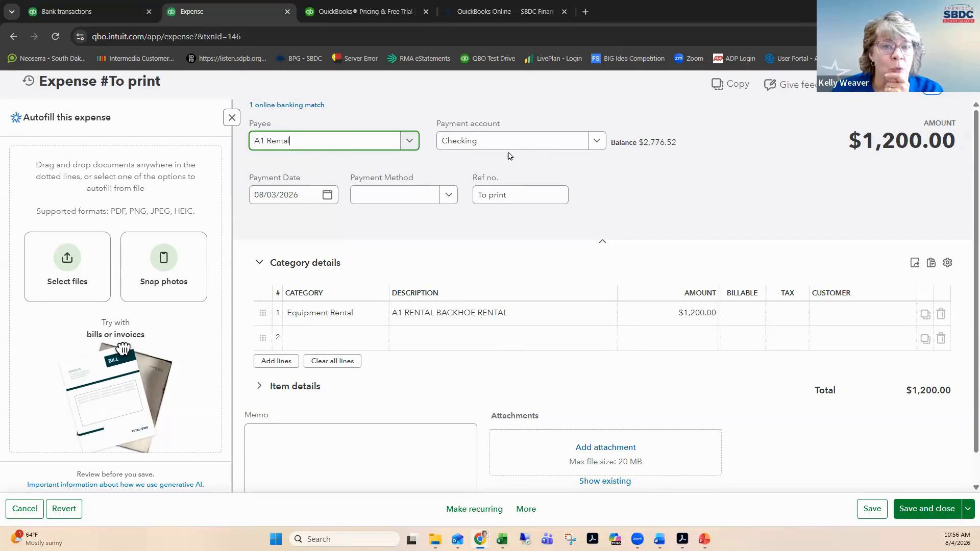
Replace the expense's reference number with 125
left_click(473, 195)
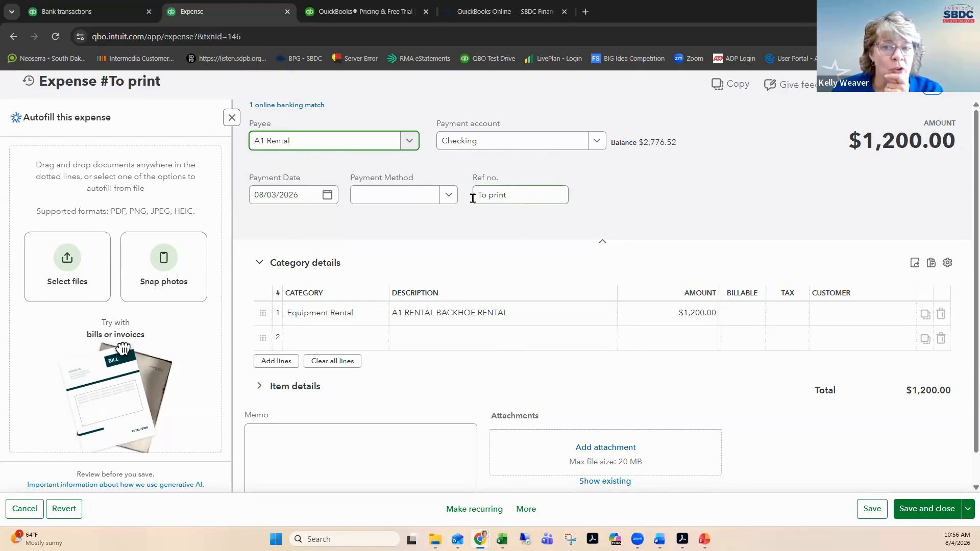
left_click(514, 197)
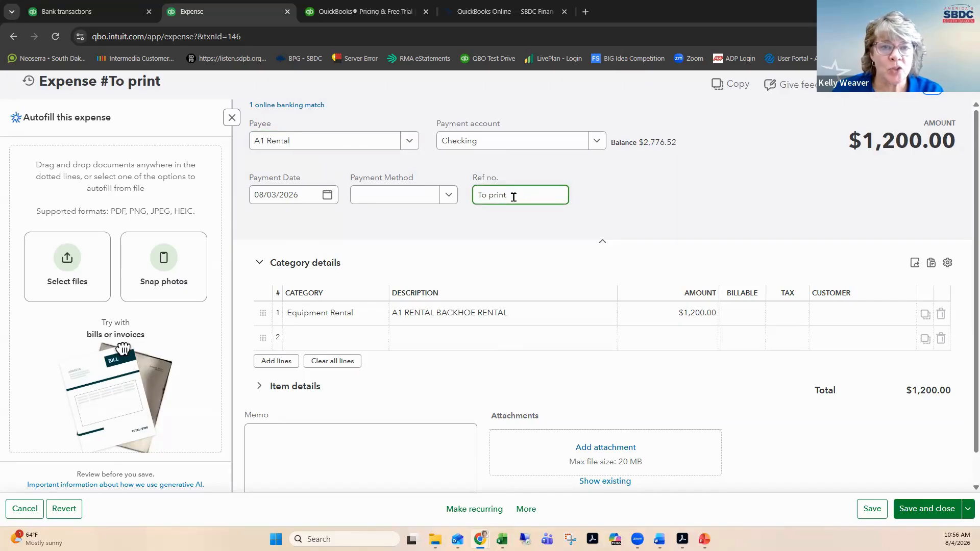
left_click_drag(514, 197, 458, 200)
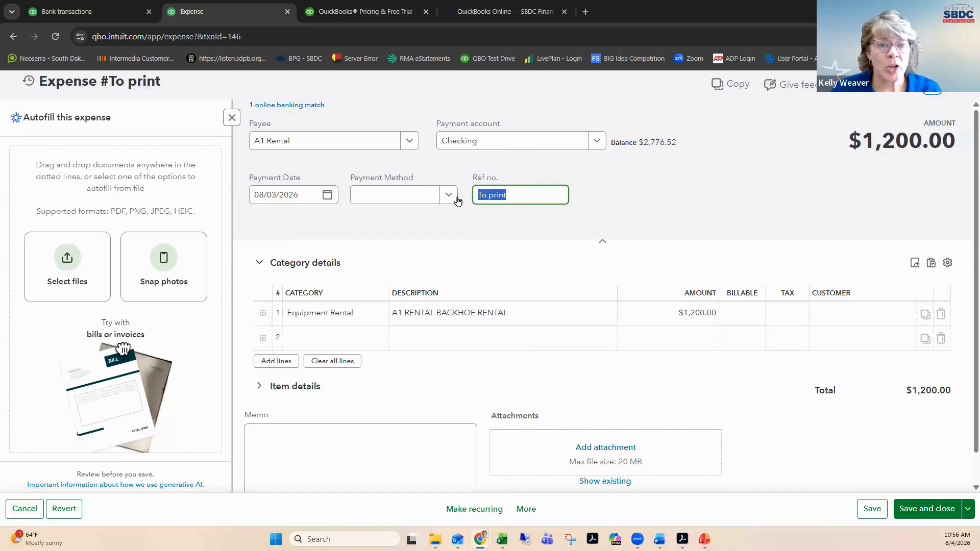
type("12")
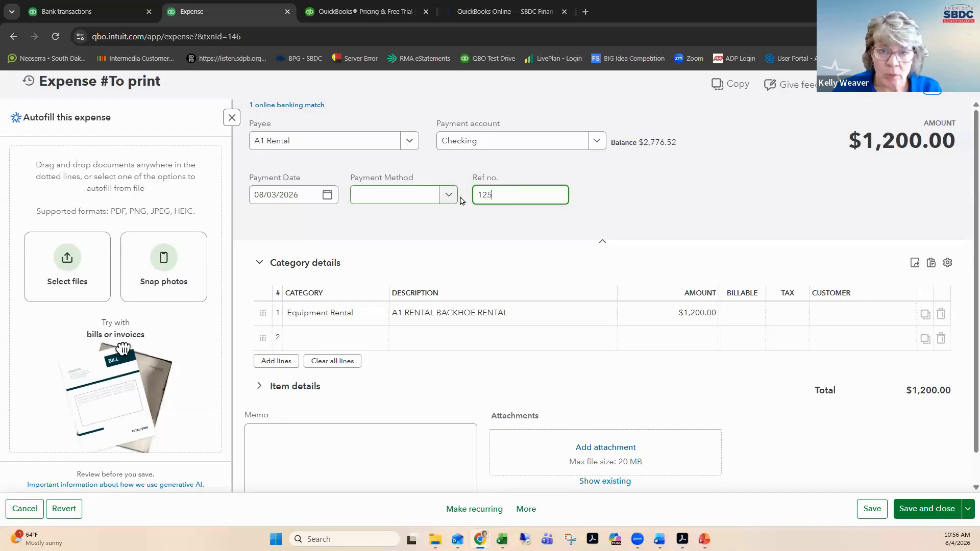
type("5")
key("Tab")
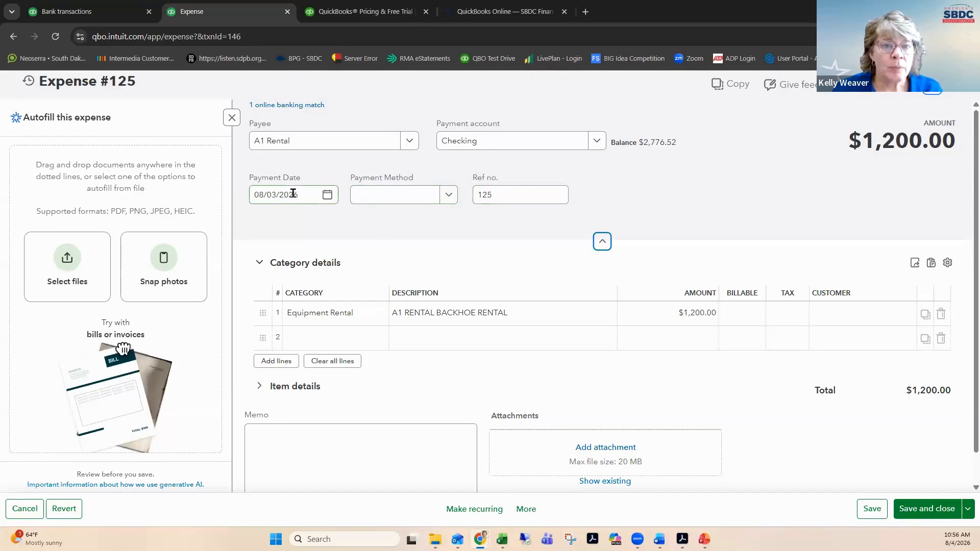
Set the expense's payment method to Check, then save and close the expense
left_click(448, 199)
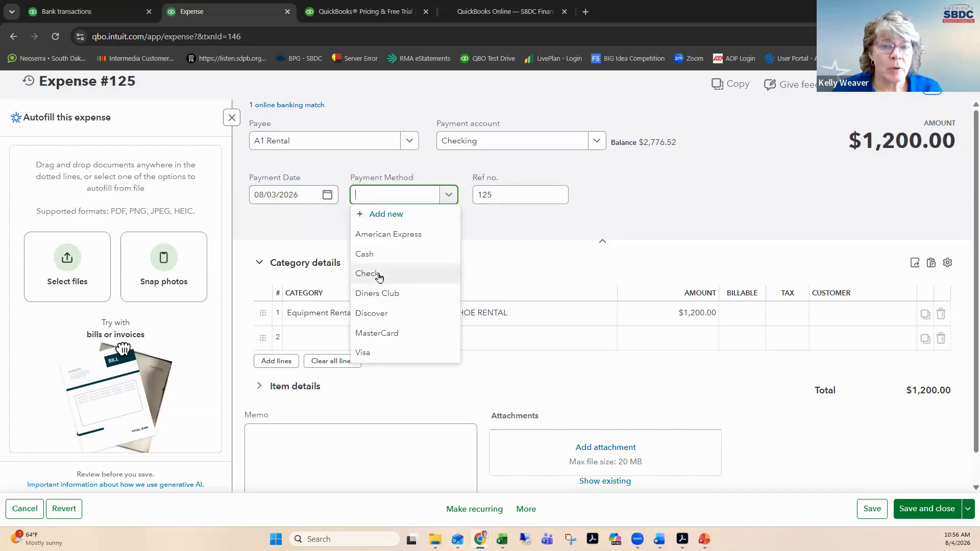
key("Return")
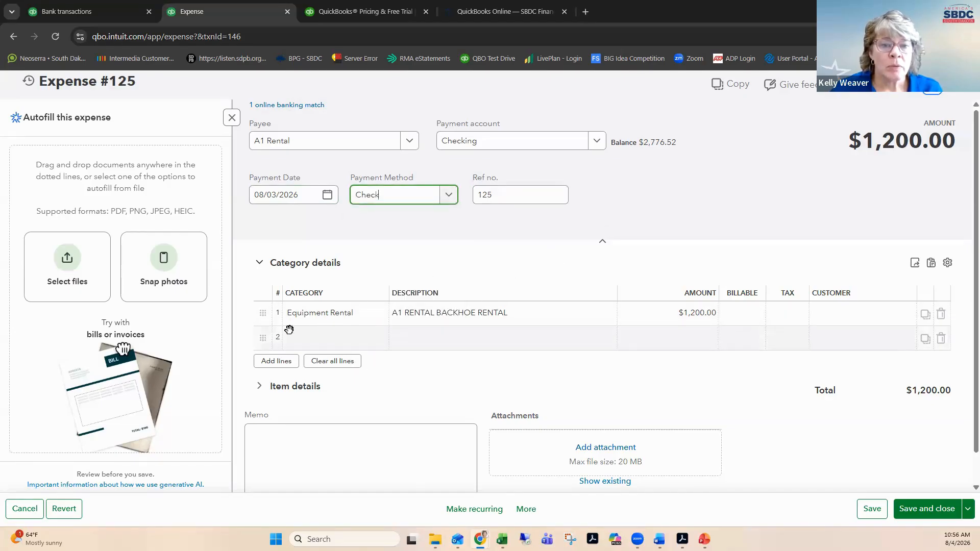
scroll(467, 340, "down", 1)
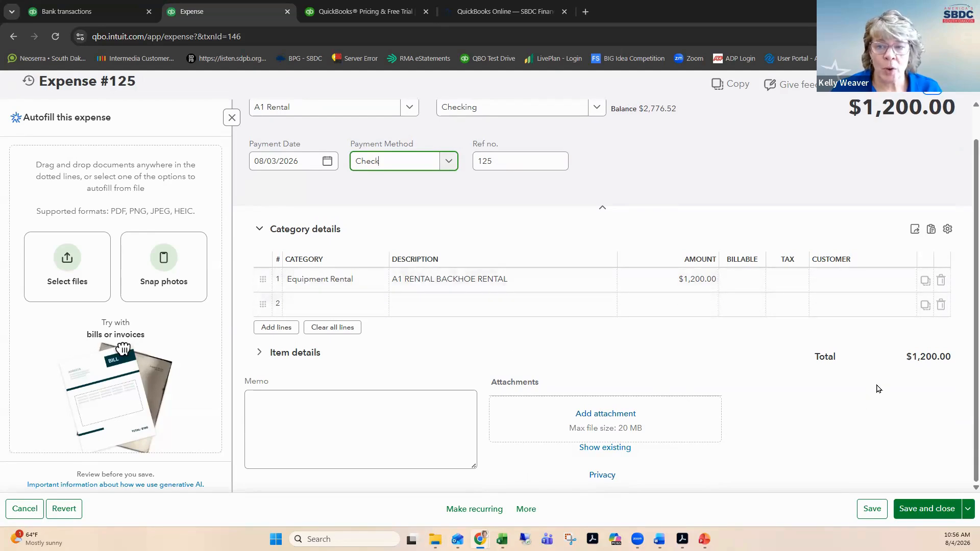
scroll(618, 296, "up", 1)
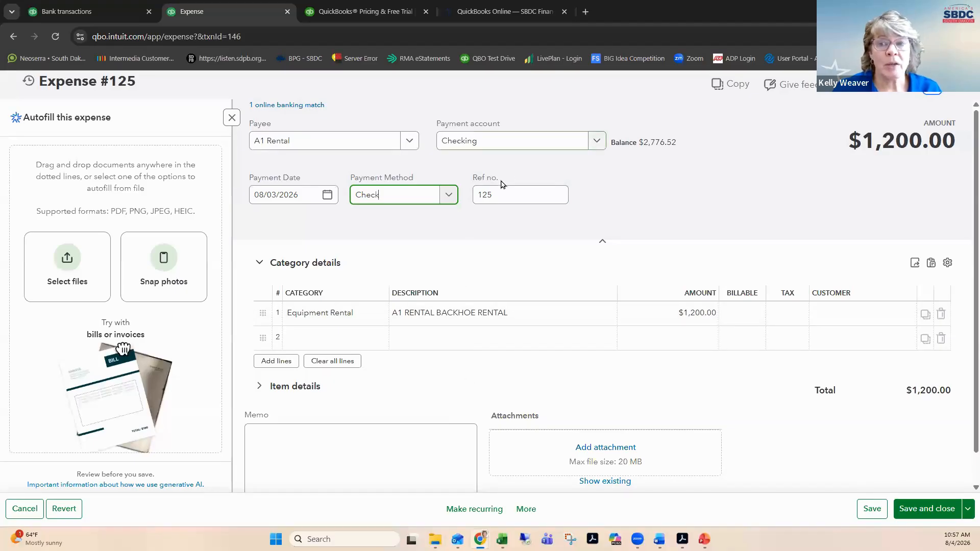
left_click(933, 514)
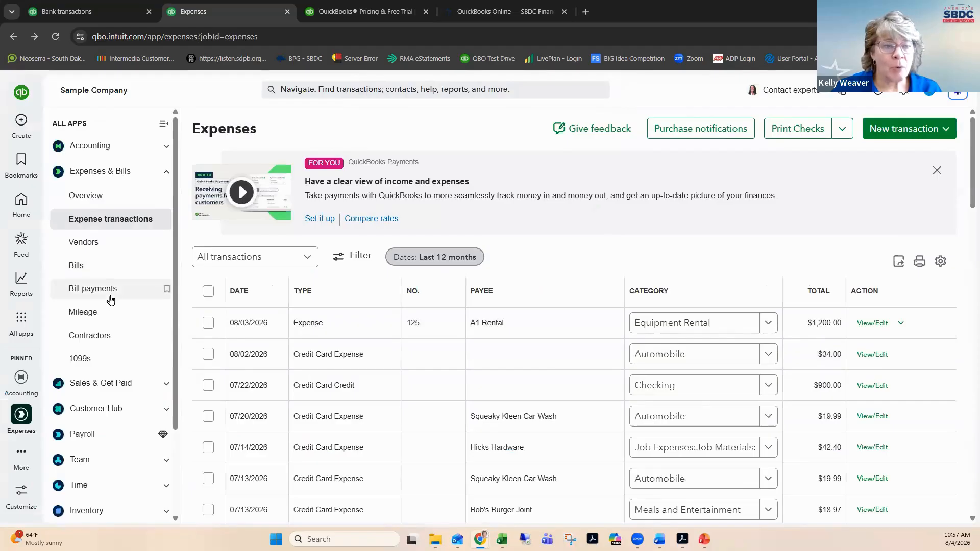
Open the Robertson & Associates bill from the unpaid bills and widen its Category column to show the full category name
left_click(86, 268)
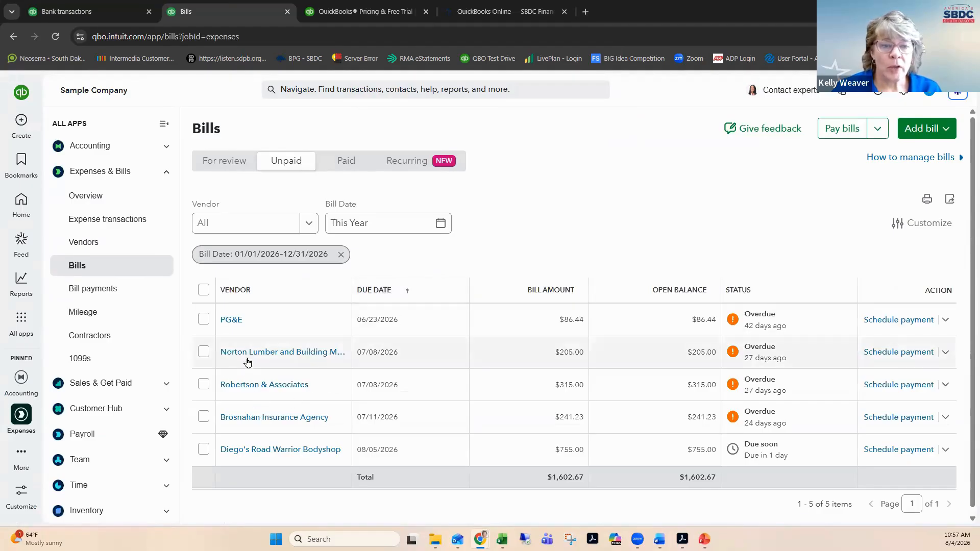
left_click(243, 417)
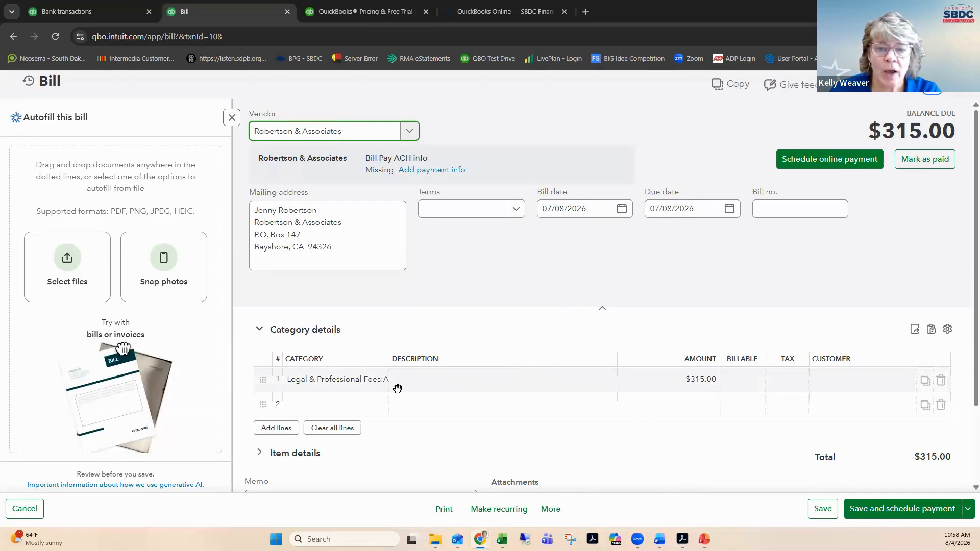
left_click_drag(385, 352, 486, 369)
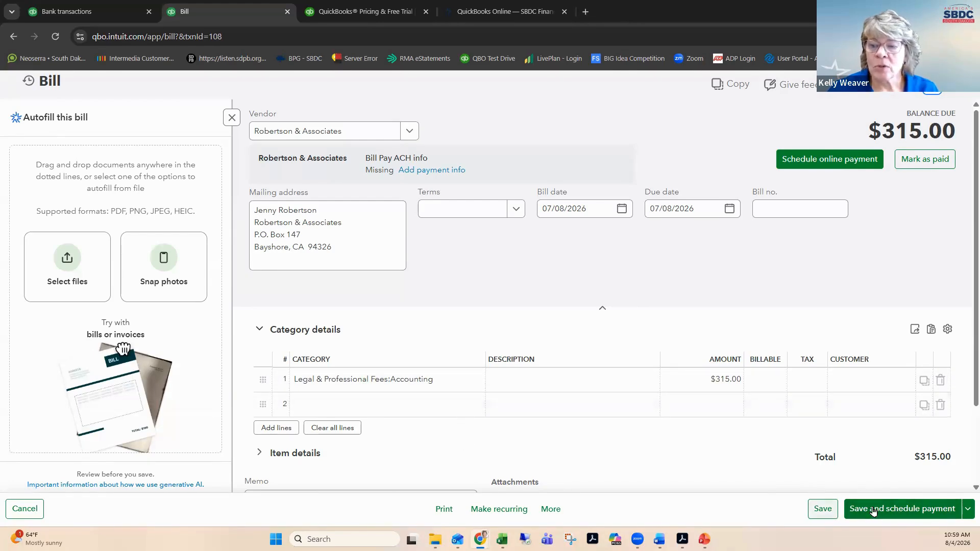
Save the Robertson & Associates bill without scheduling a payment and dismiss the notification
left_click(823, 510)
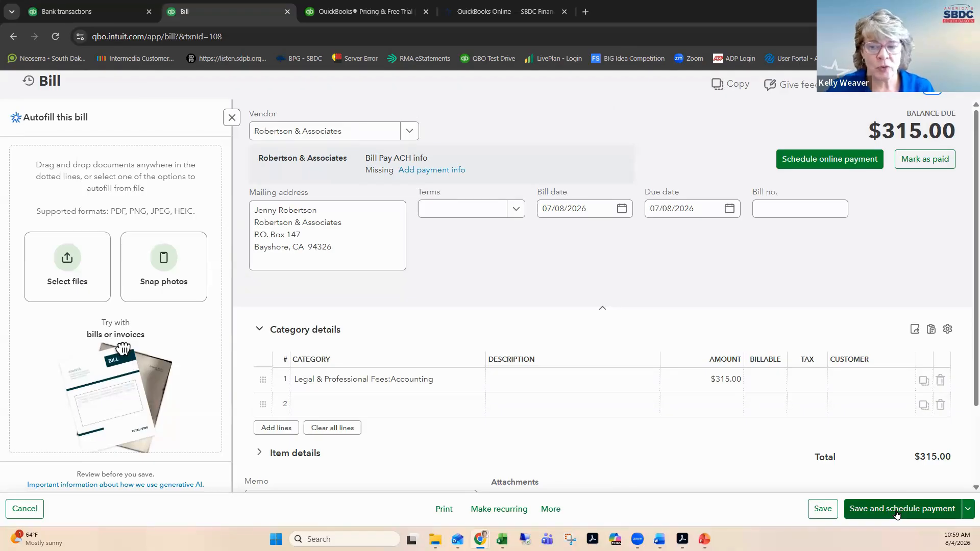
left_click(822, 509)
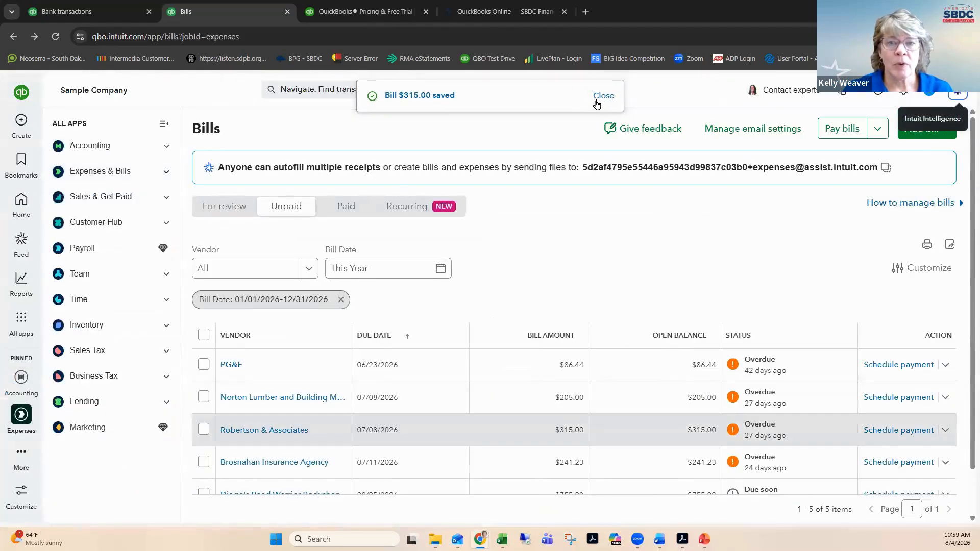
left_click(595, 101)
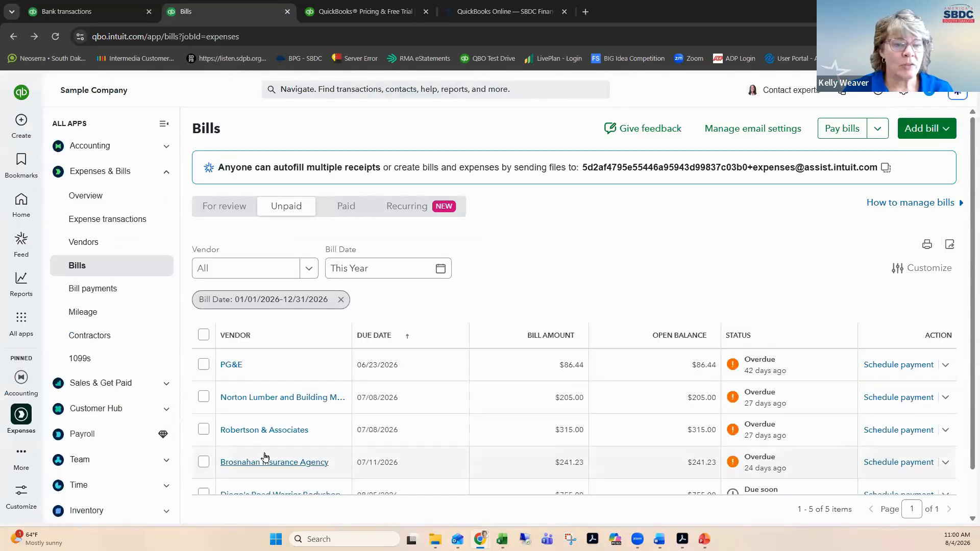
View the actions available for the unpaid Brosnahan Insurance Agency bill, and reopen the Robertson & Associates bill
scroll(269, 449, "down", 1)
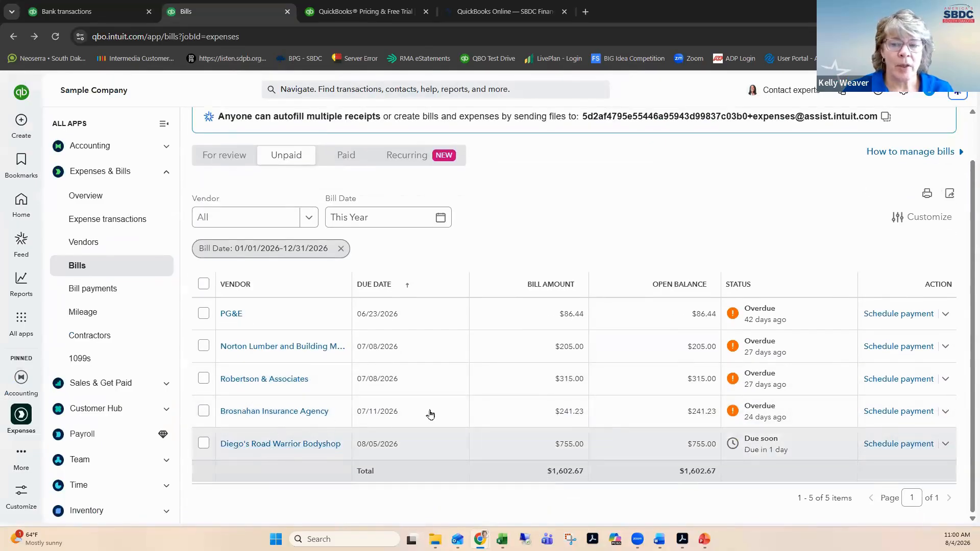
left_click(946, 413)
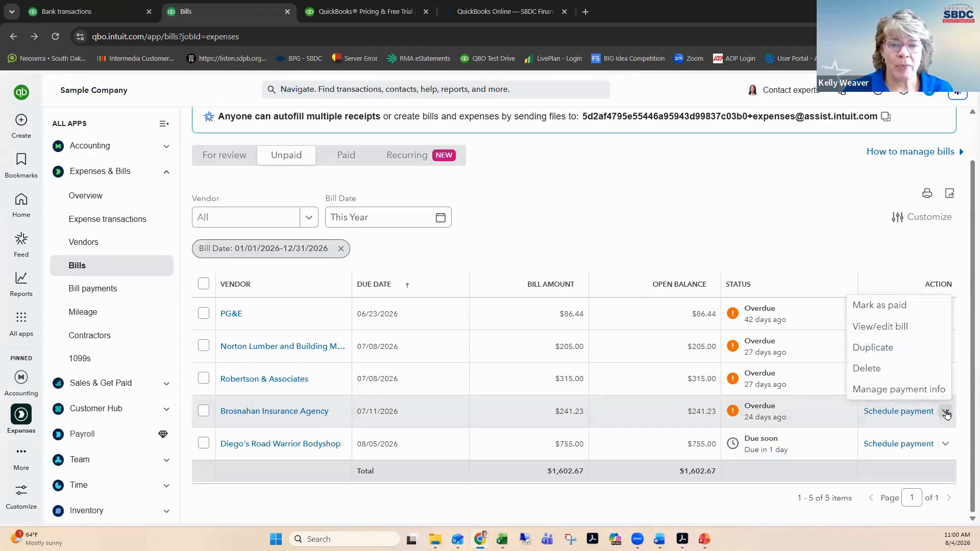
left_click(857, 384)
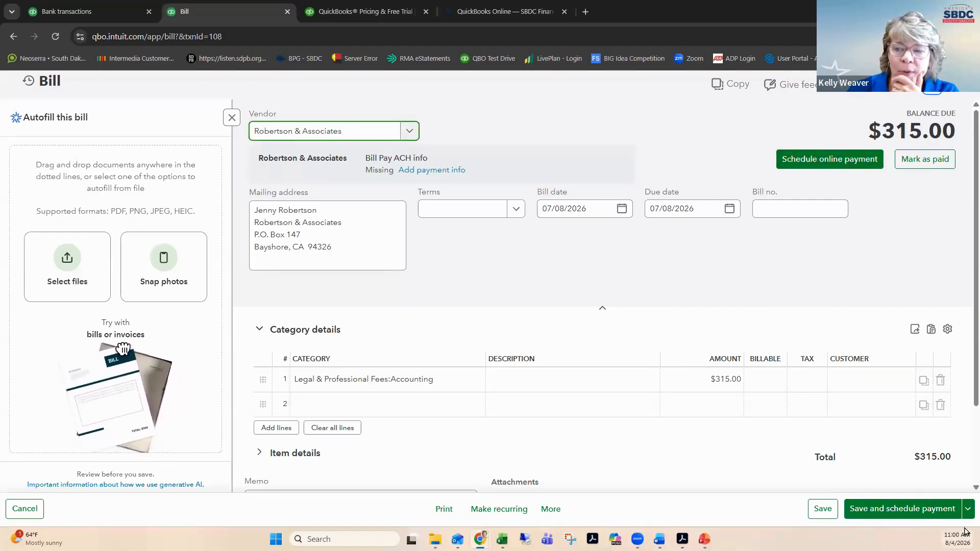
Check the alternative save options on the Robertson & Associates bill and close the bill without editing it
left_click(968, 512)
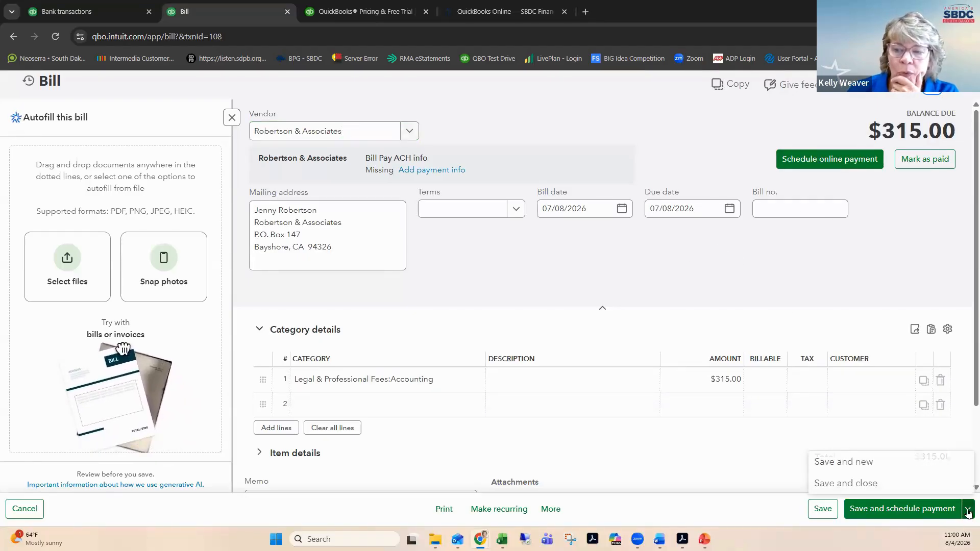
left_click(839, 226)
left_click(960, 85)
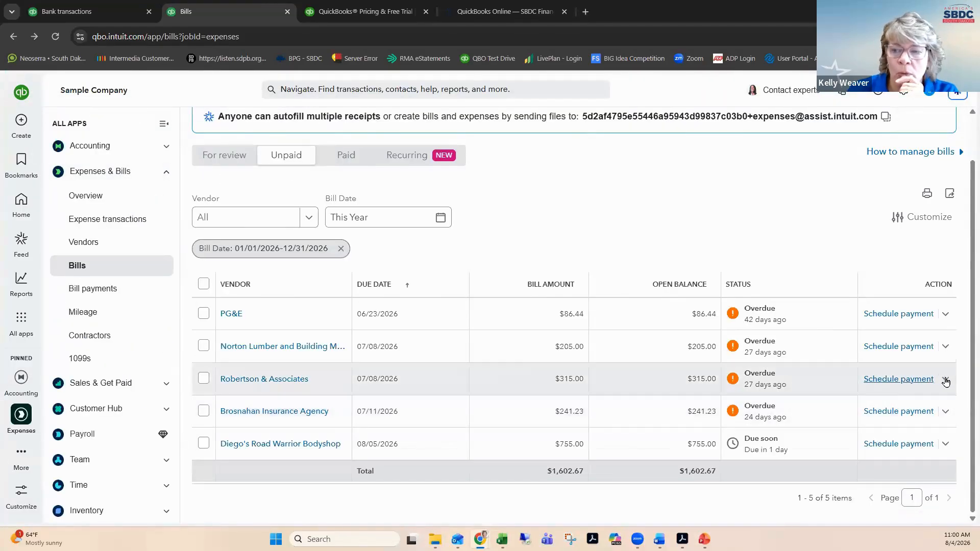
Check the actions available for the unpaid Robertson & Associates bill and view the bill payments page
left_click(944, 380)
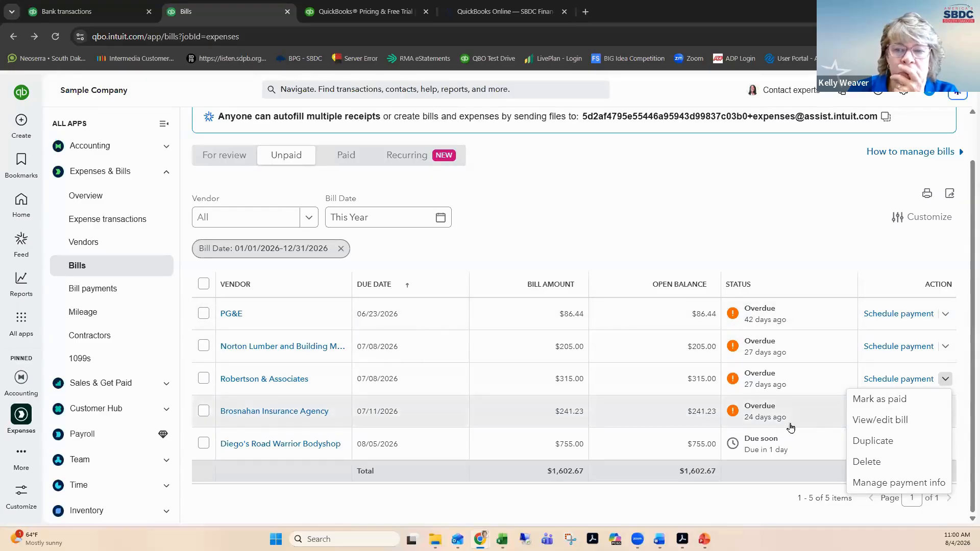
left_click(890, 379)
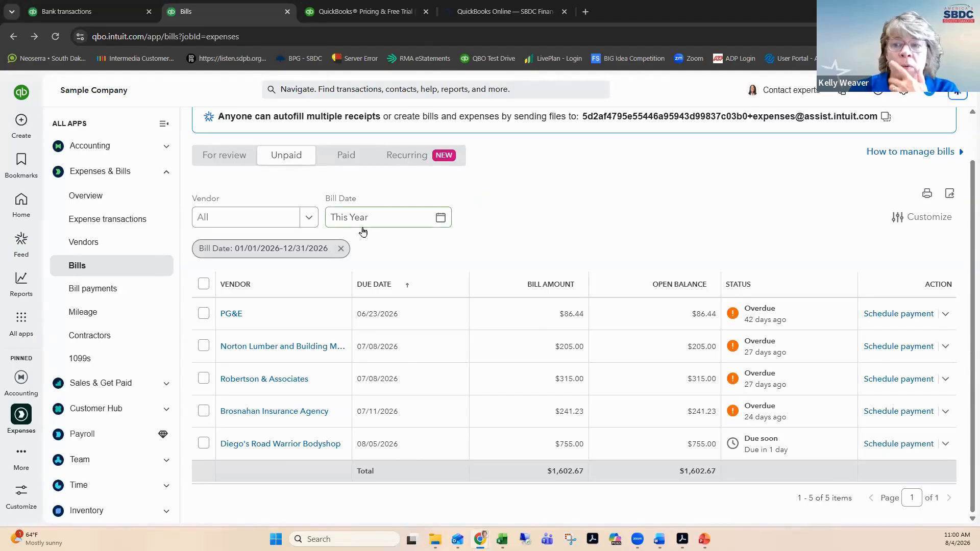
left_click(100, 289)
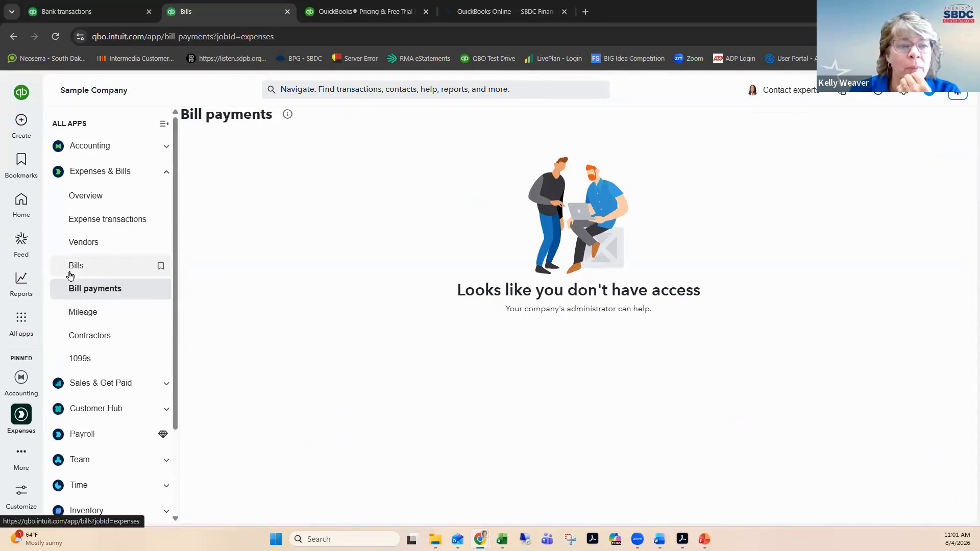
Find Robertson & Associates in the vendor list and start making a payment on its balance
left_click(87, 243)
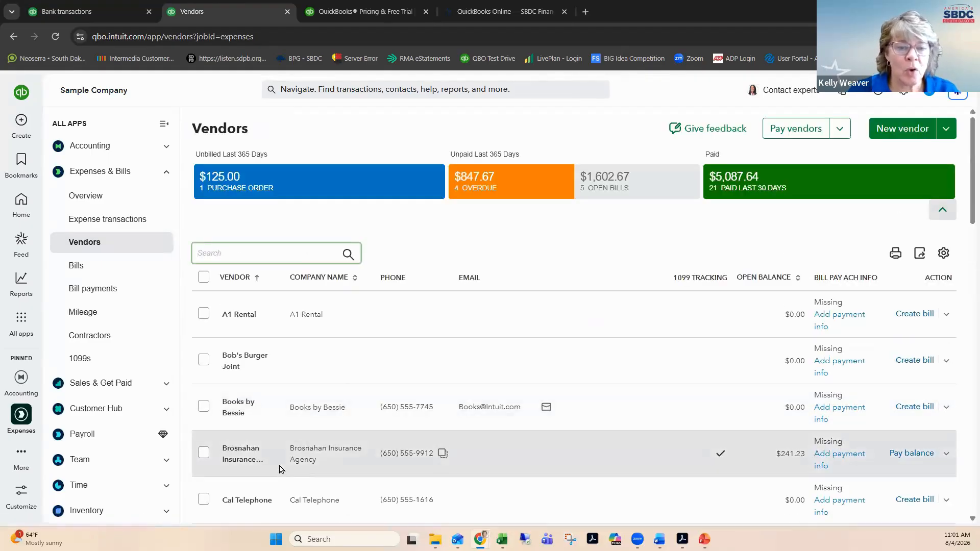
scroll(280, 468, "down", 10)
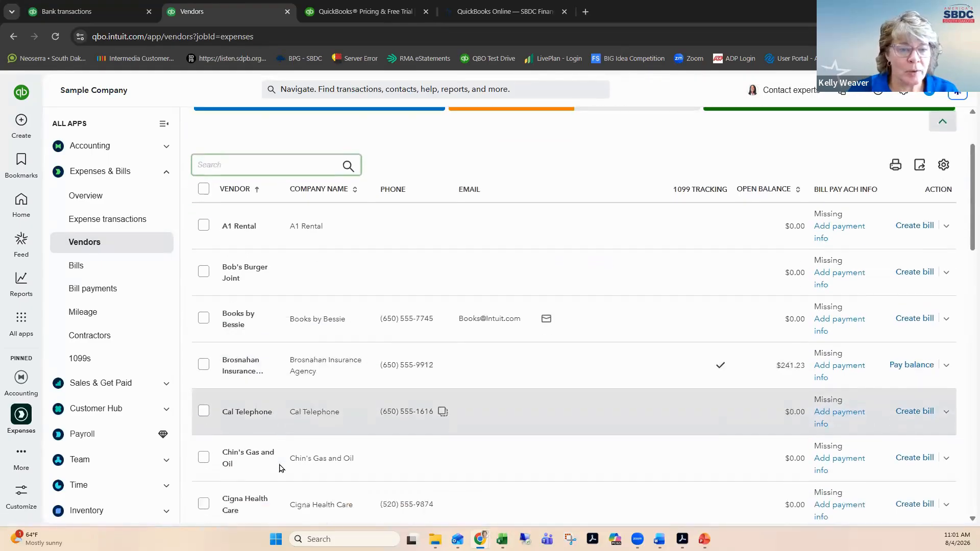
scroll(280, 469, "down", 7)
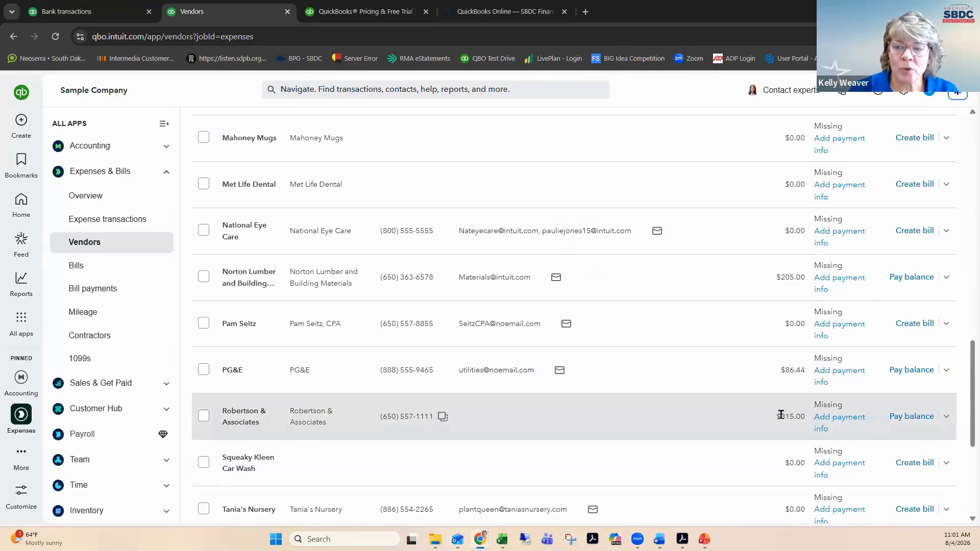
left_click(948, 417)
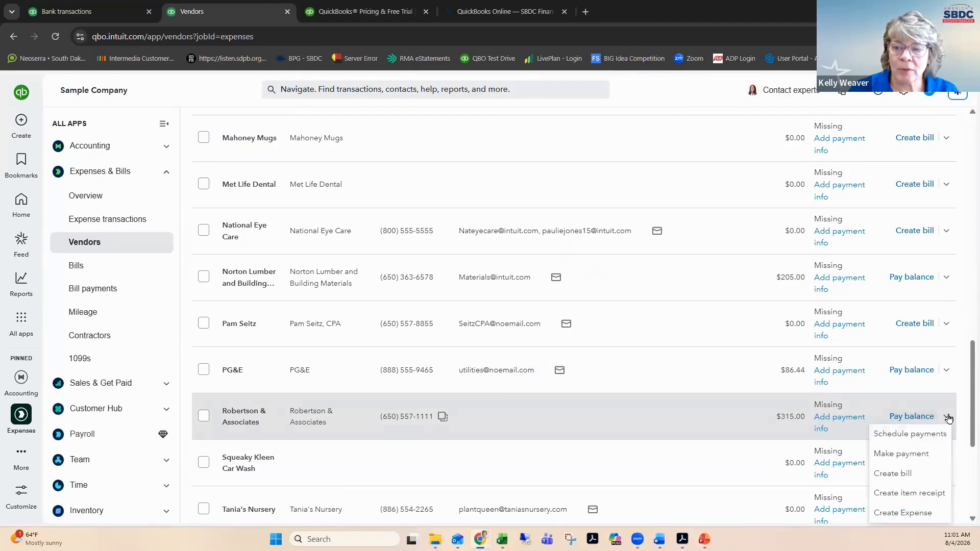
left_click(914, 457)
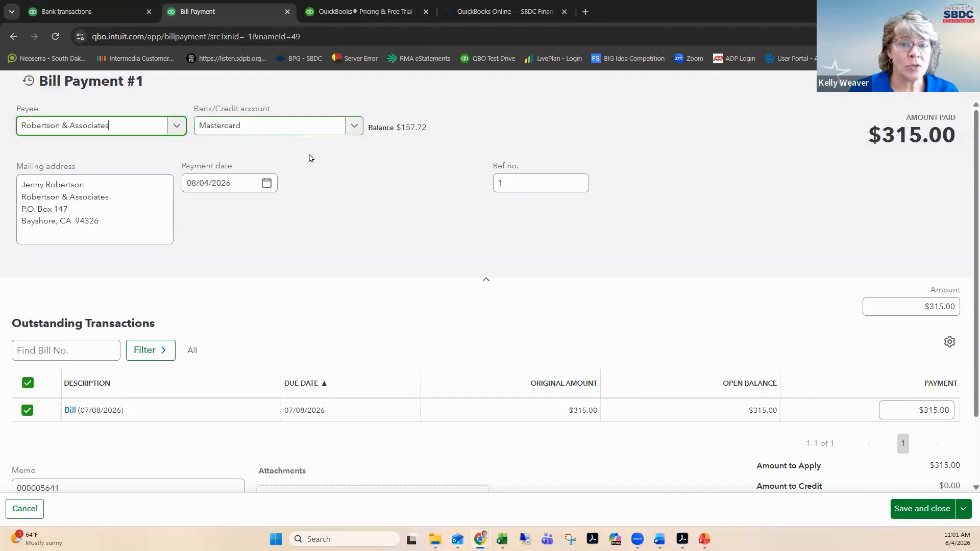
Set the bill payment's account to Checking and mark the check for printing at another time
left_click(353, 132)
left_click(236, 167)
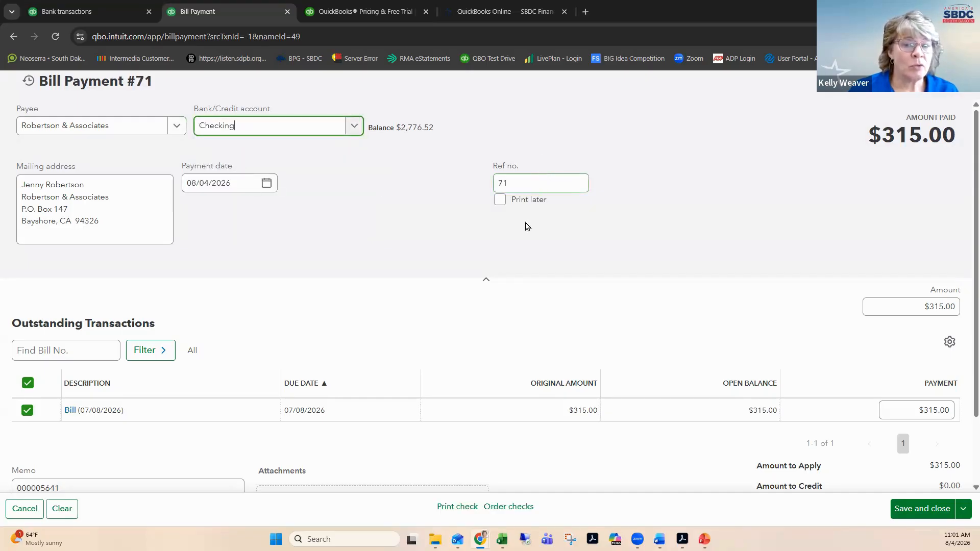
left_click(500, 201)
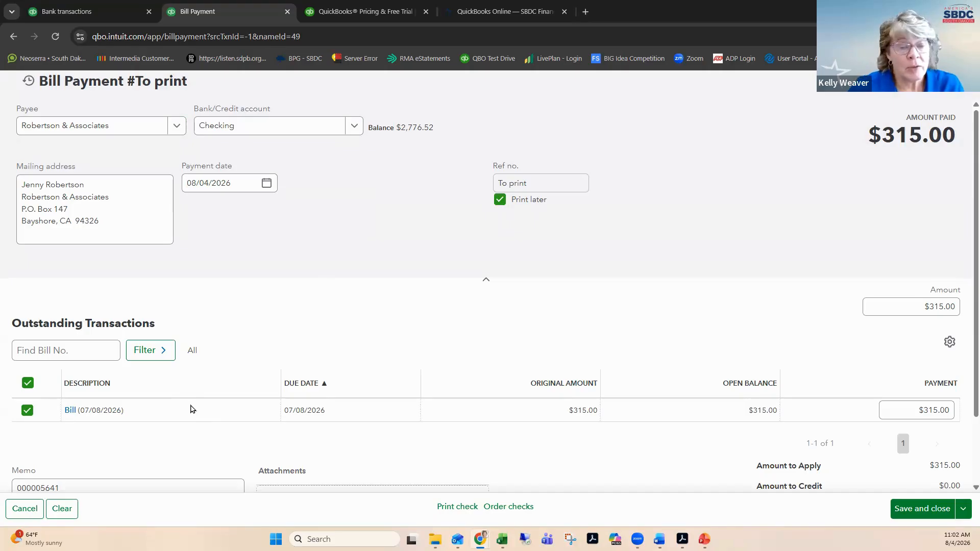
Open the 07/08/2026 bill from the payment, discarding the unsaved payment, and close the bill
left_click(71, 411)
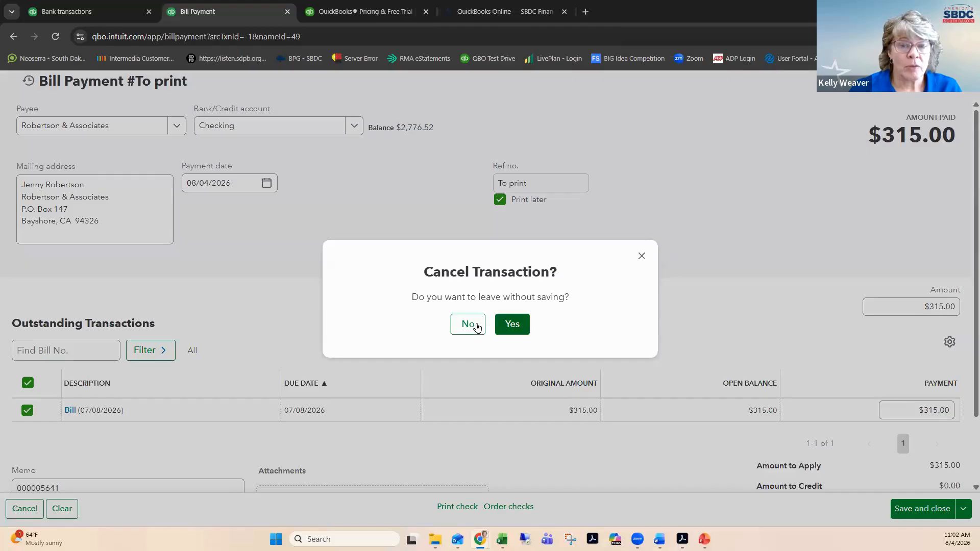
left_click(511, 327)
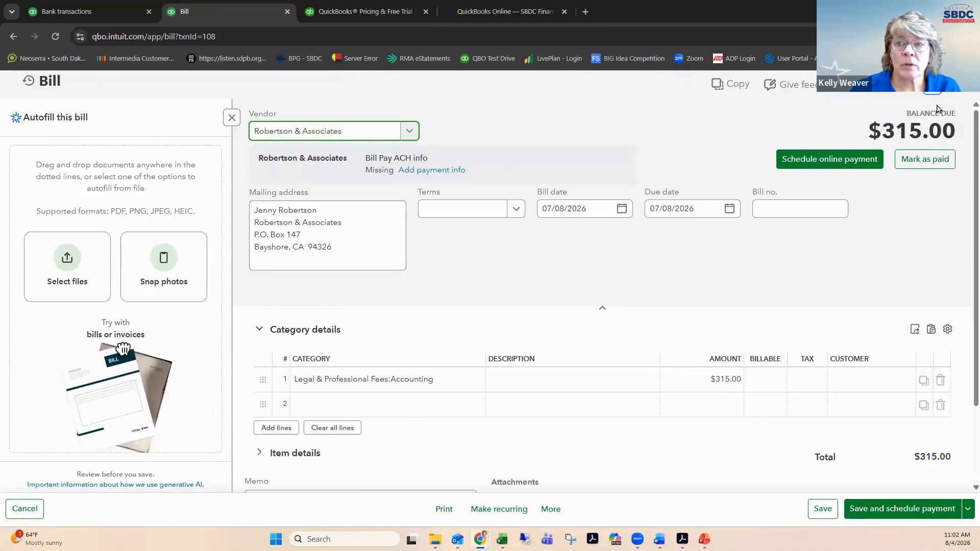
left_click(960, 84)
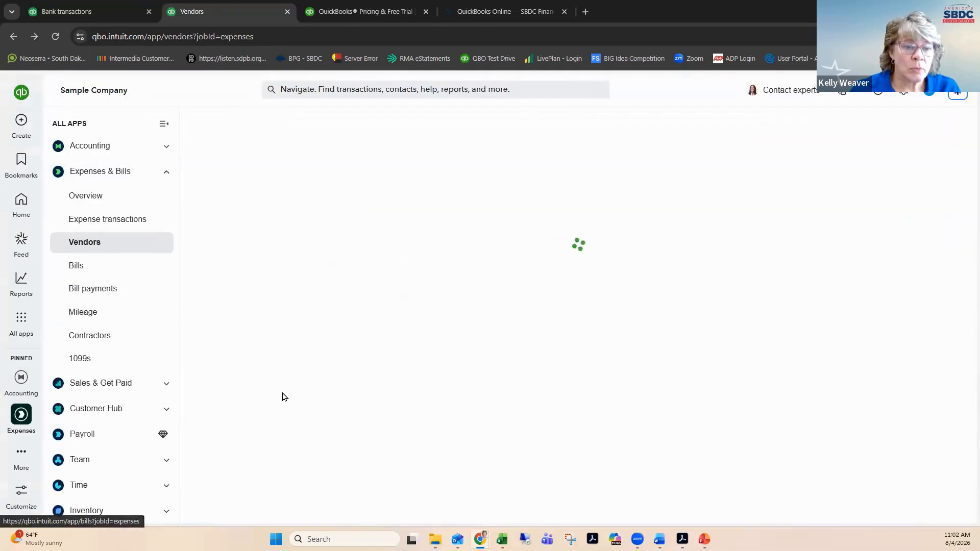
Open the Robertson & Associates vendor record and view the actions available for its 07/08/2026 bill
scroll(272, 449, "down", 7)
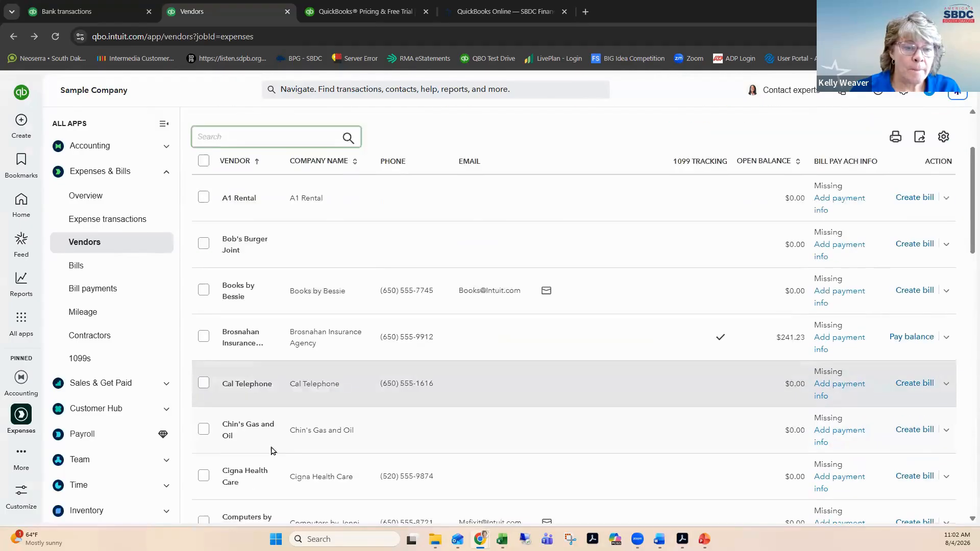
scroll(265, 489, "down", 9)
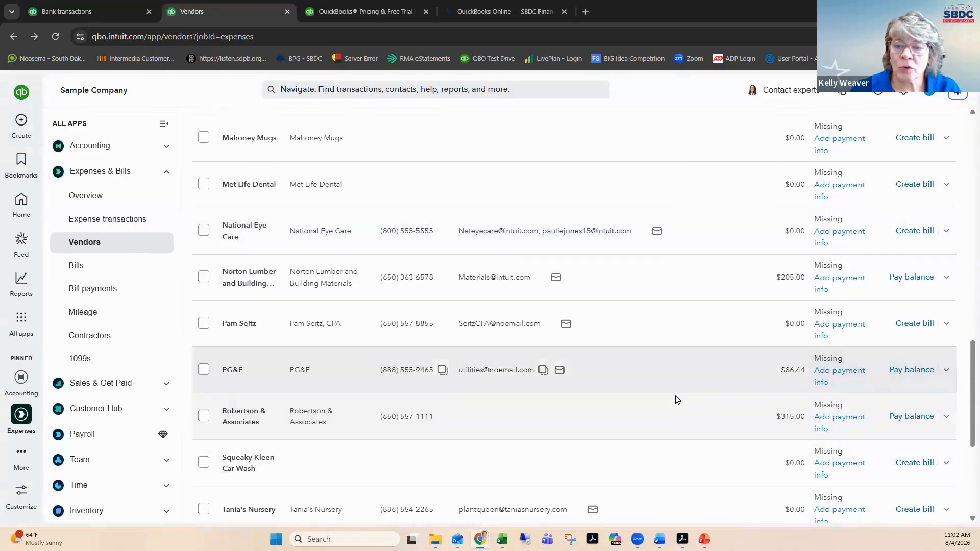
left_click(954, 417)
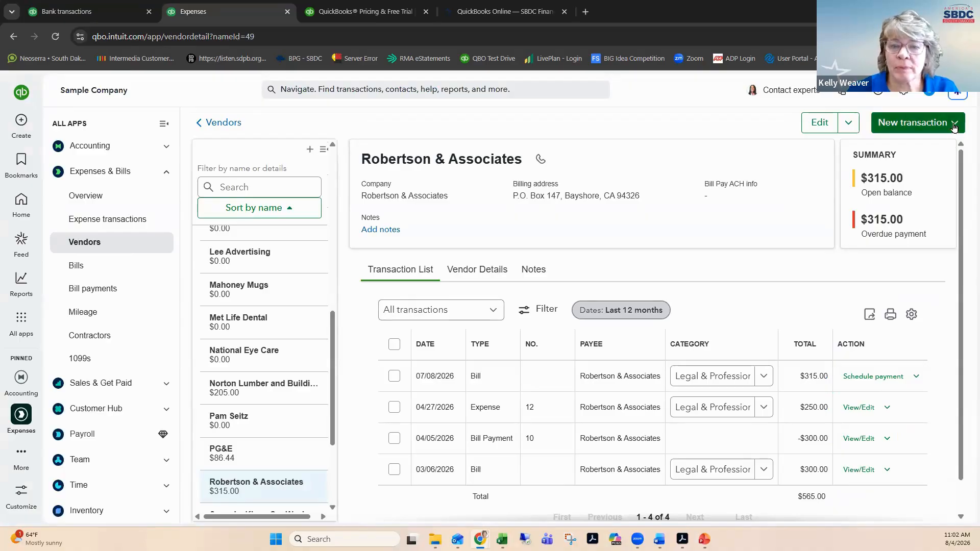
left_click(918, 378)
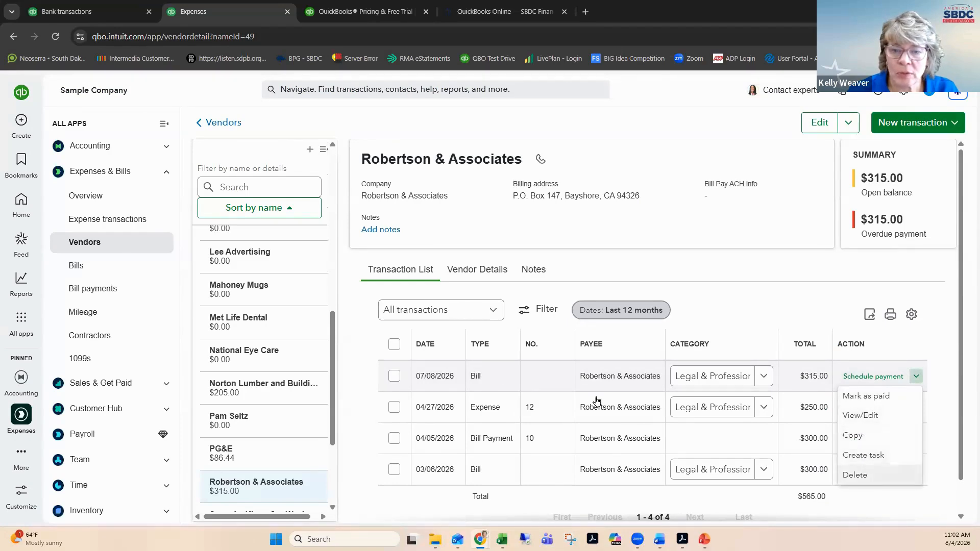
Open the 07/08/2026 bill from the vendor's transactions, then save and close it without scheduling a payment
left_click(434, 380)
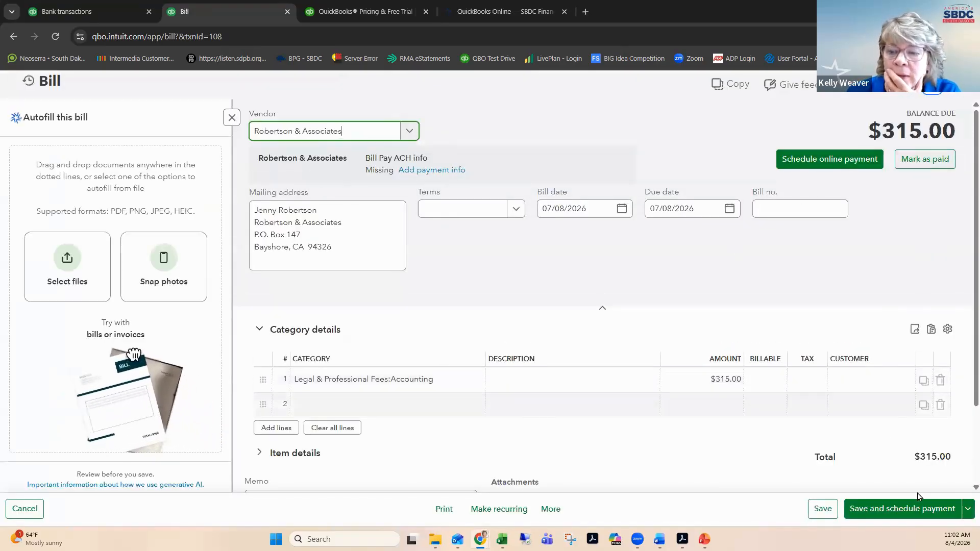
left_click(968, 510)
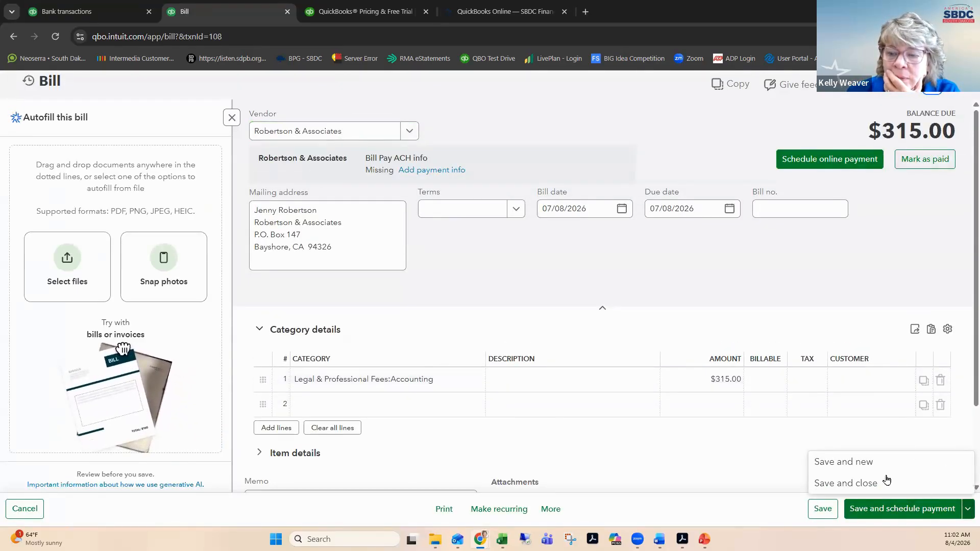
left_click(864, 484)
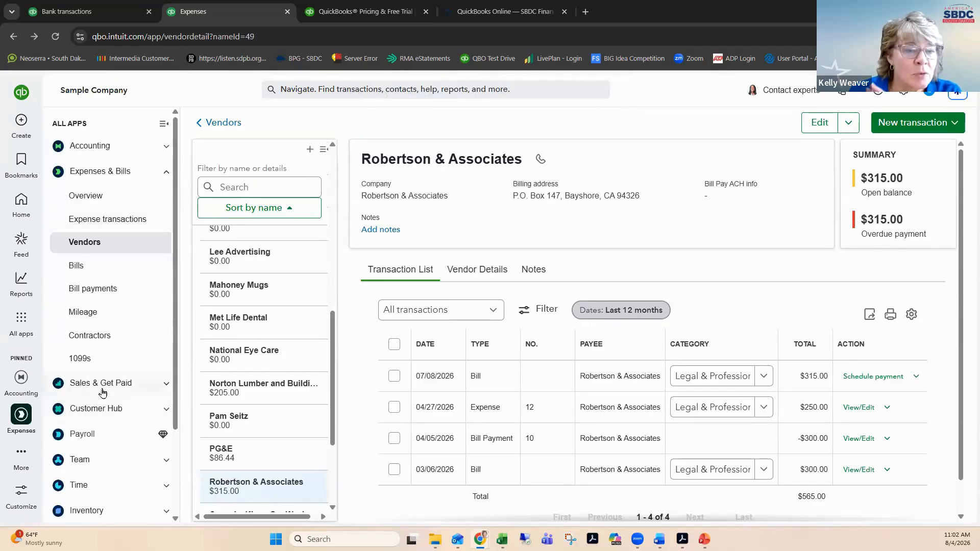
Make a $315.00 payment to Robertson & Associates from the vendor list using the Mastercard account, and save and close it
left_click(85, 243)
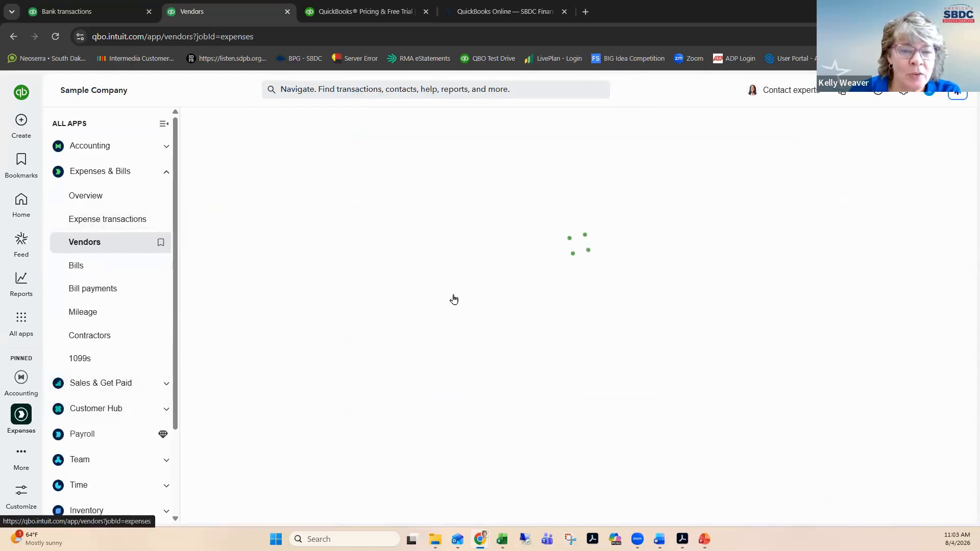
scroll(378, 370, "down", 15)
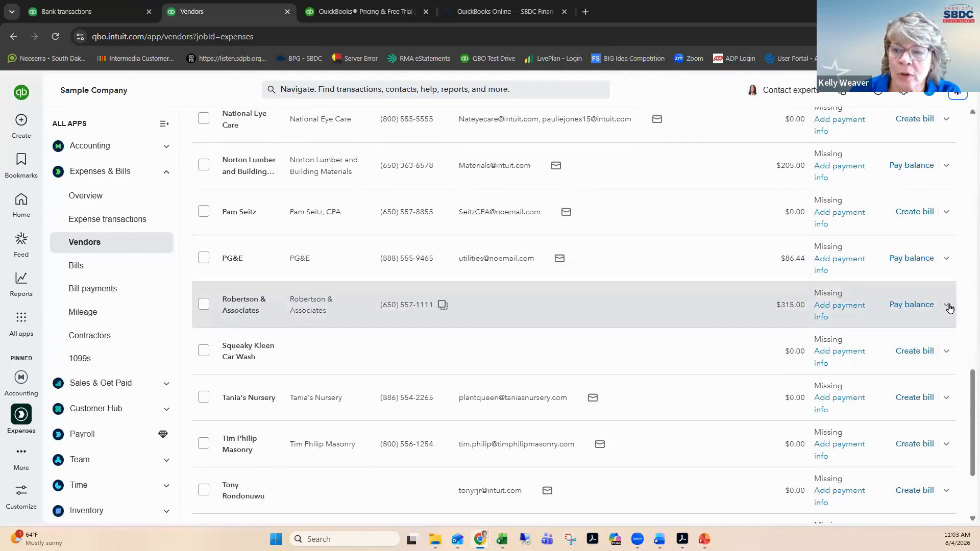
left_click(947, 307)
left_click(928, 342)
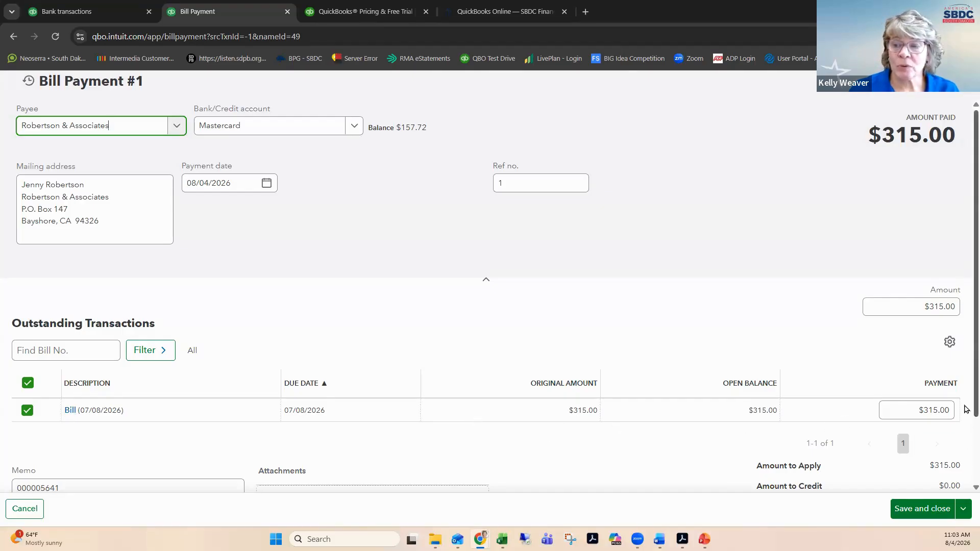
scroll(967, 411, "down", 2)
scroll(967, 407, "up", 1)
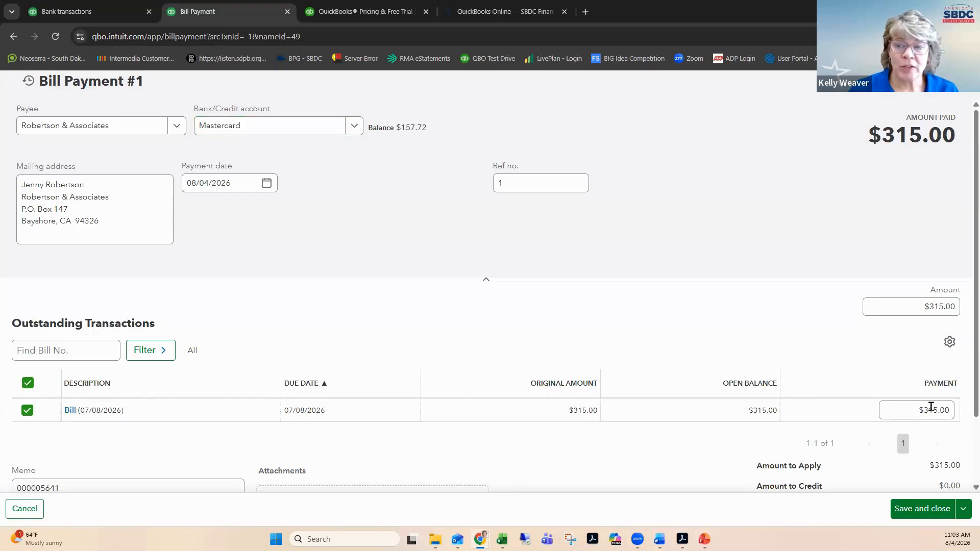
left_click_drag(975, 397, 965, 455)
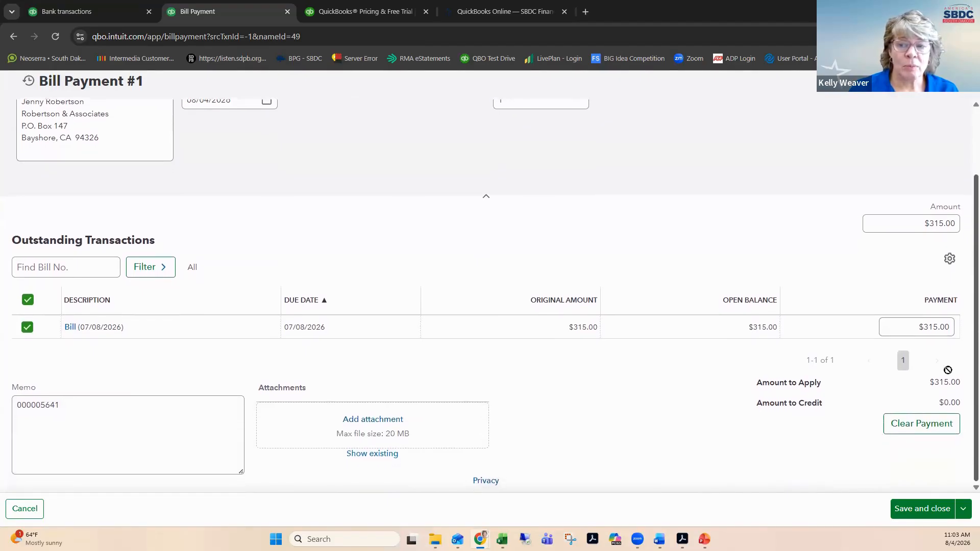
left_click(925, 509)
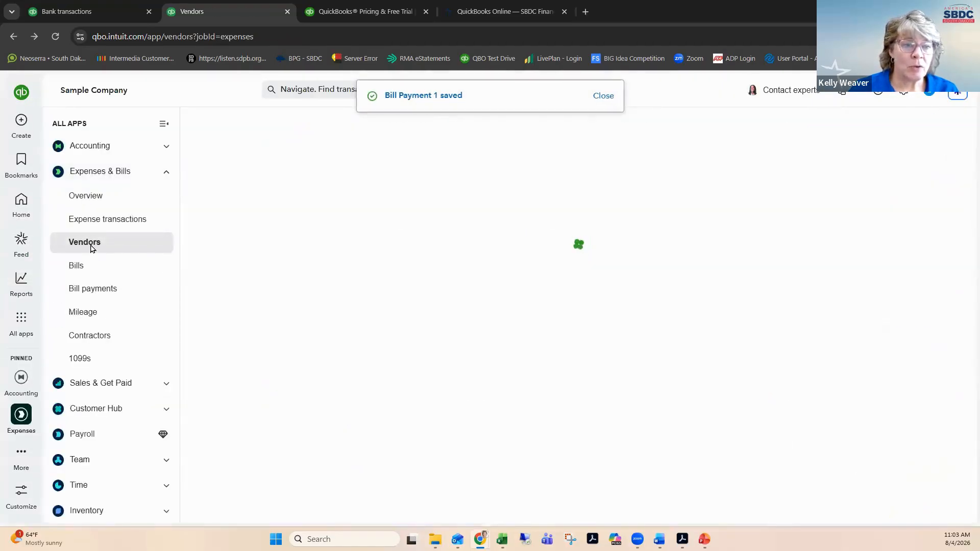
Check the Robertson & Associates balance in the vendor list and open its record to view the transactions
scroll(313, 370, "down", 10)
scroll(313, 370, "down", 3)
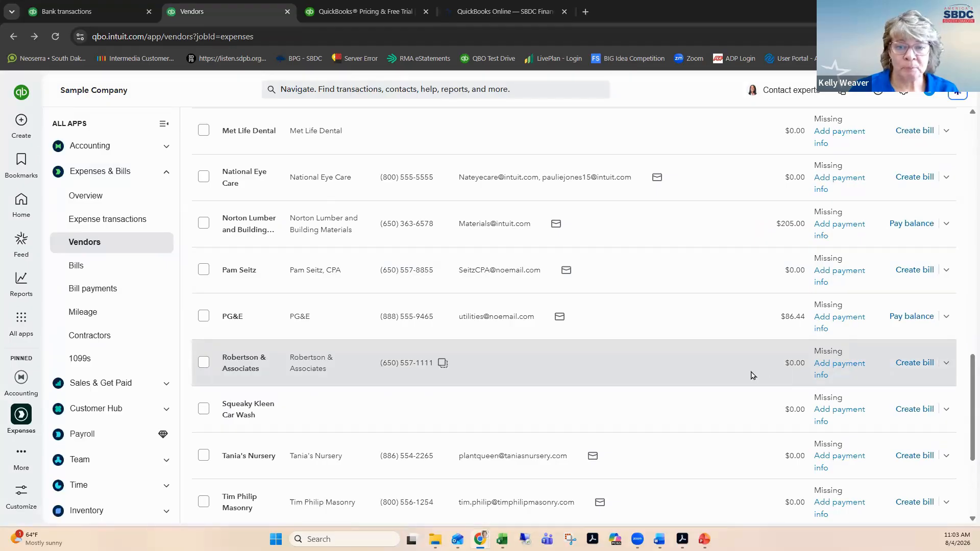
left_click(238, 357)
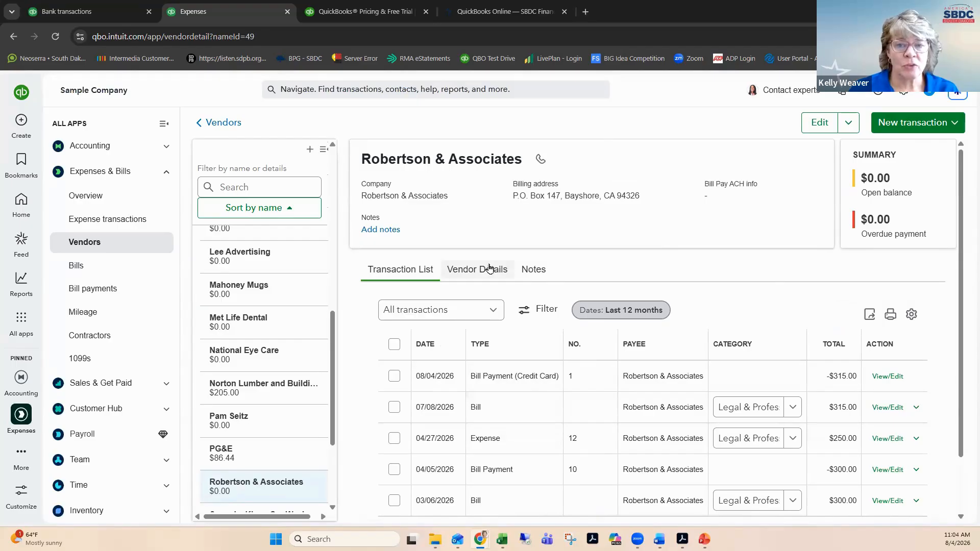
Edit the Robertson & Associates vendor details and set the default expense category to Legal & Professional Fees:Accounting
left_click(821, 123)
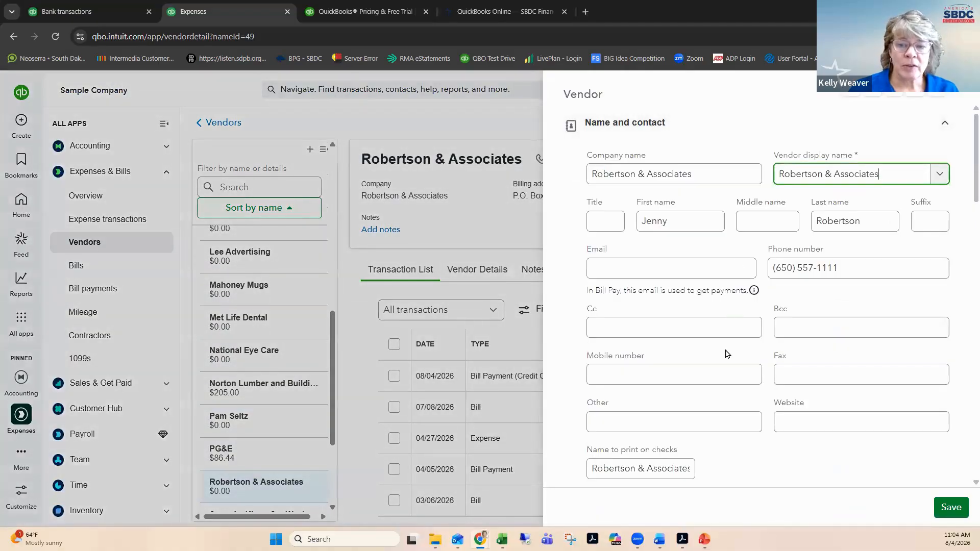
scroll(728, 353, "down", 5)
scroll(727, 355, "down", 10)
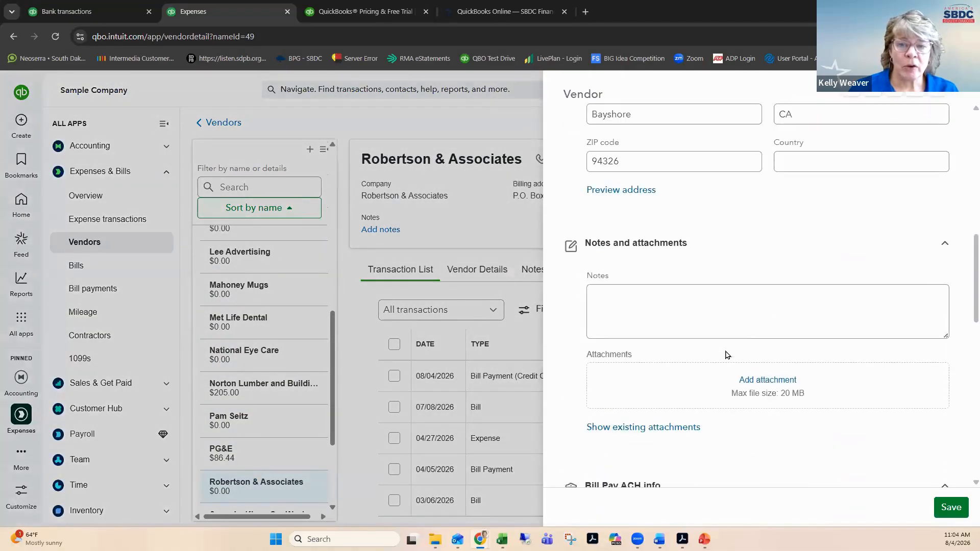
scroll(726, 354, "down", 7)
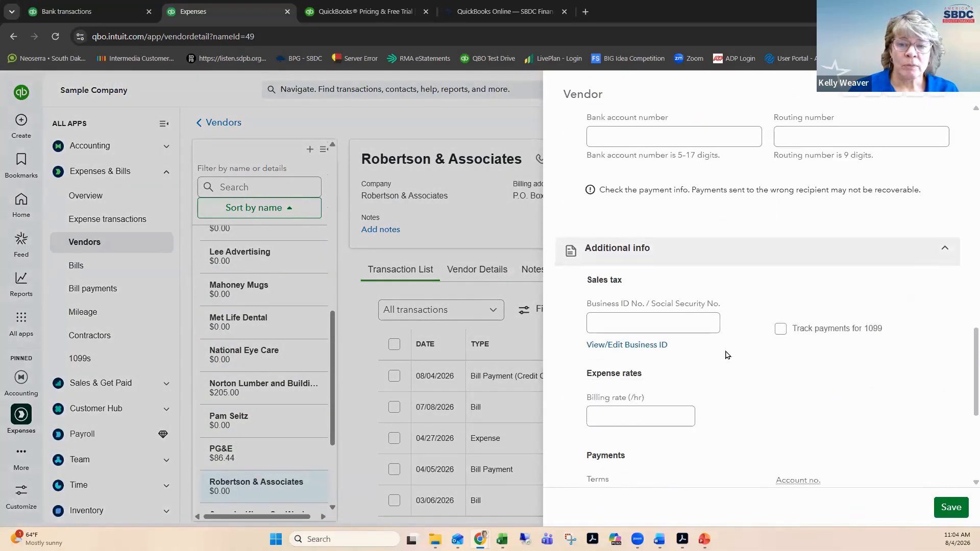
scroll(727, 355, "down", 1)
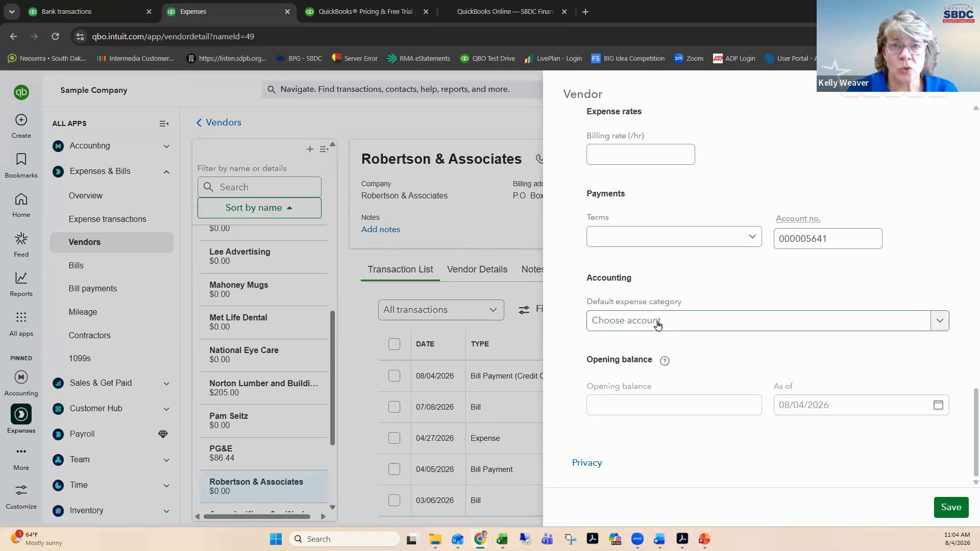
left_click(622, 322)
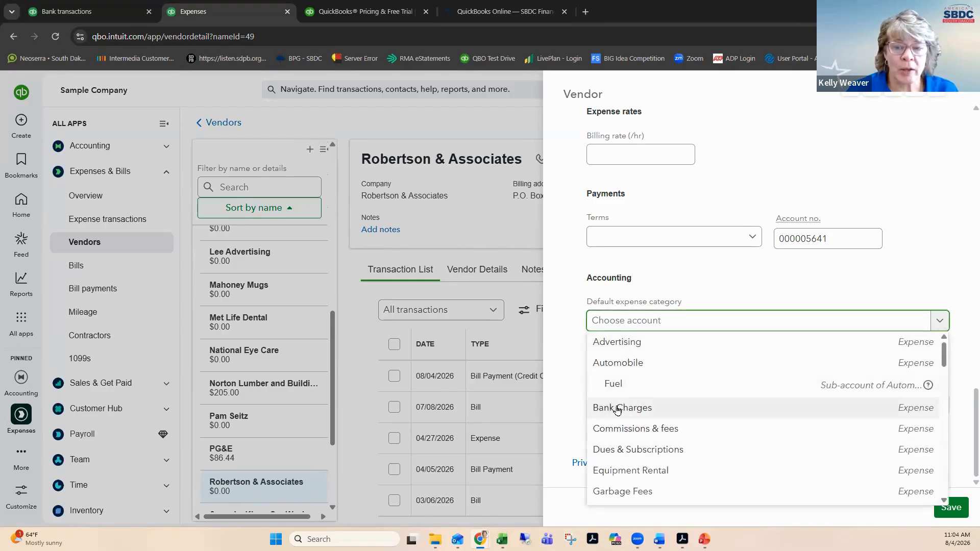
scroll(618, 433, "down", 5)
scroll(618, 433, "up", 1)
scroll(621, 435, "down", 4)
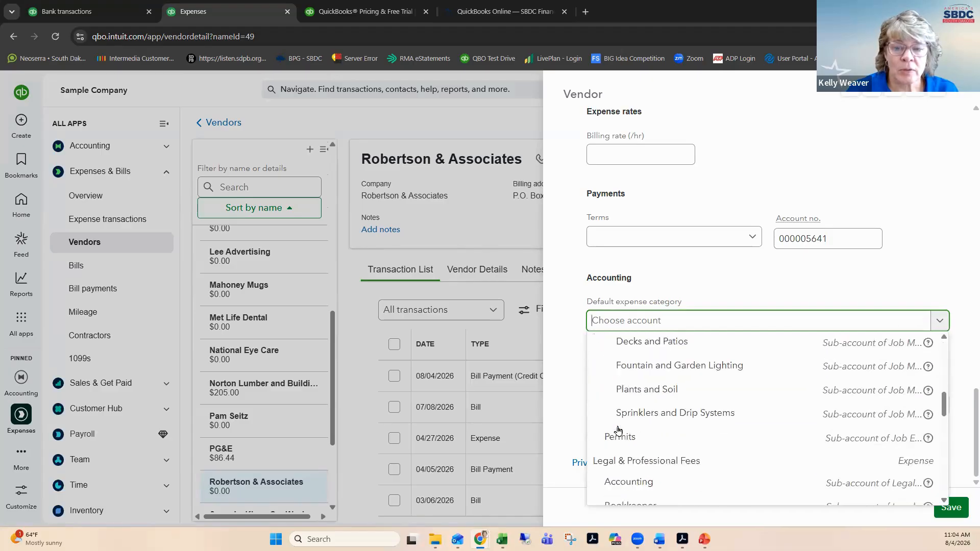
left_click(628, 439)
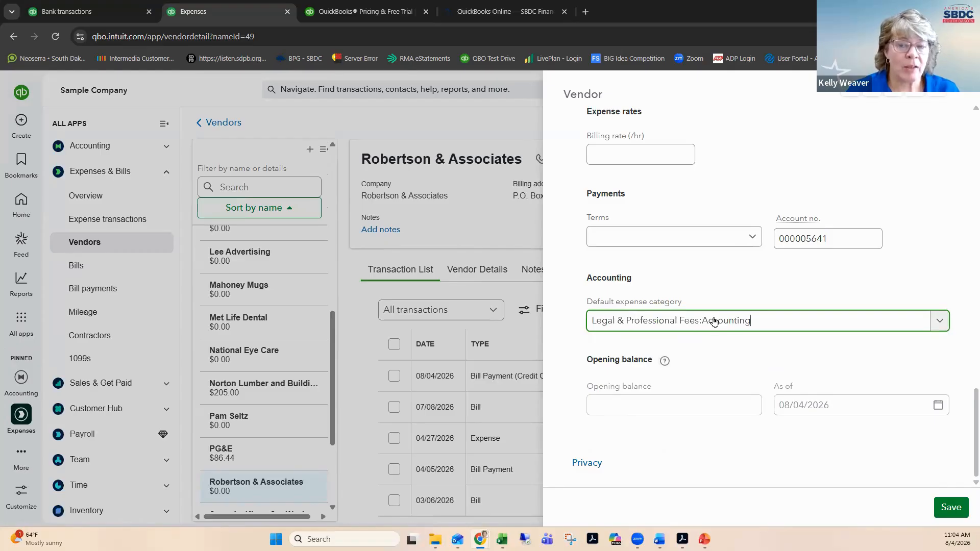
Save the Robertson & Associates vendor changes and open the form for starting an account reconciliation
left_click(955, 506)
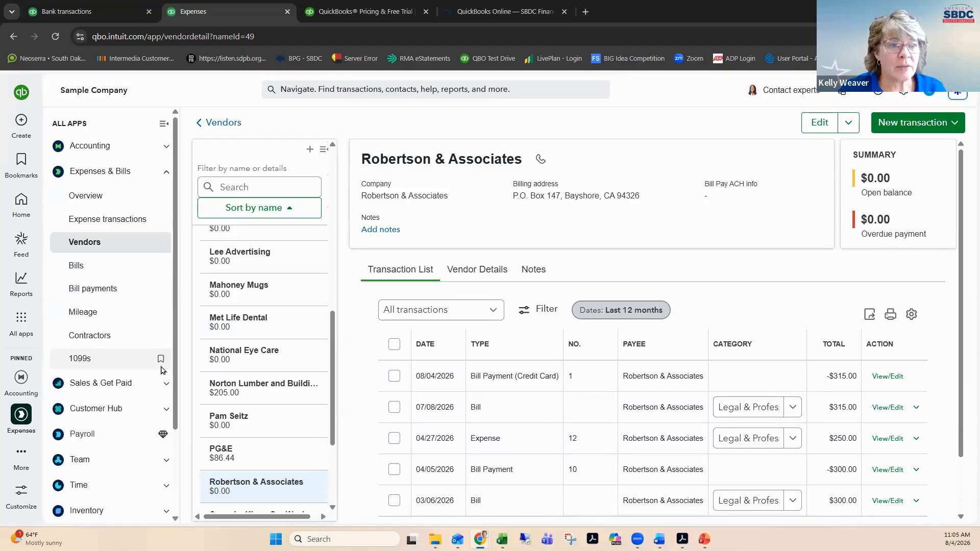
left_click(20, 123)
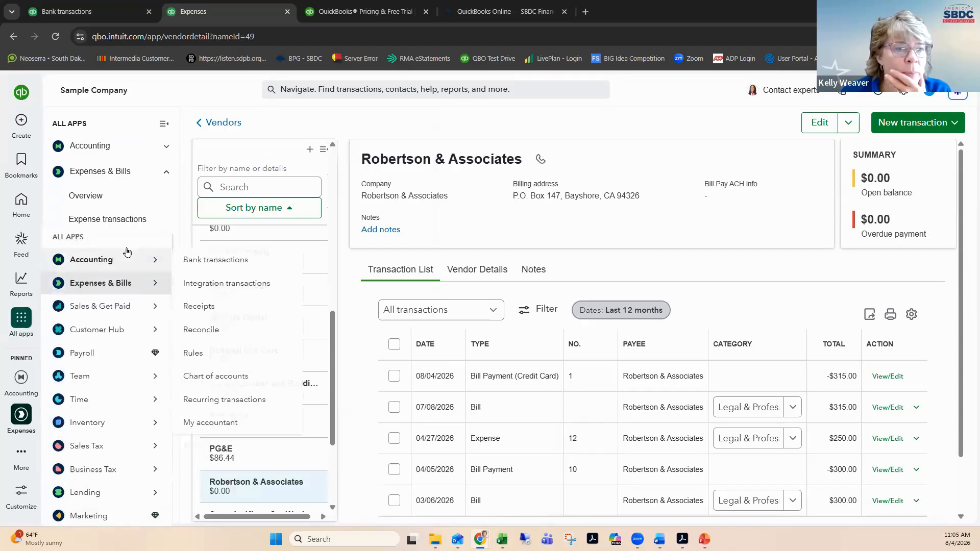
left_click(158, 148)
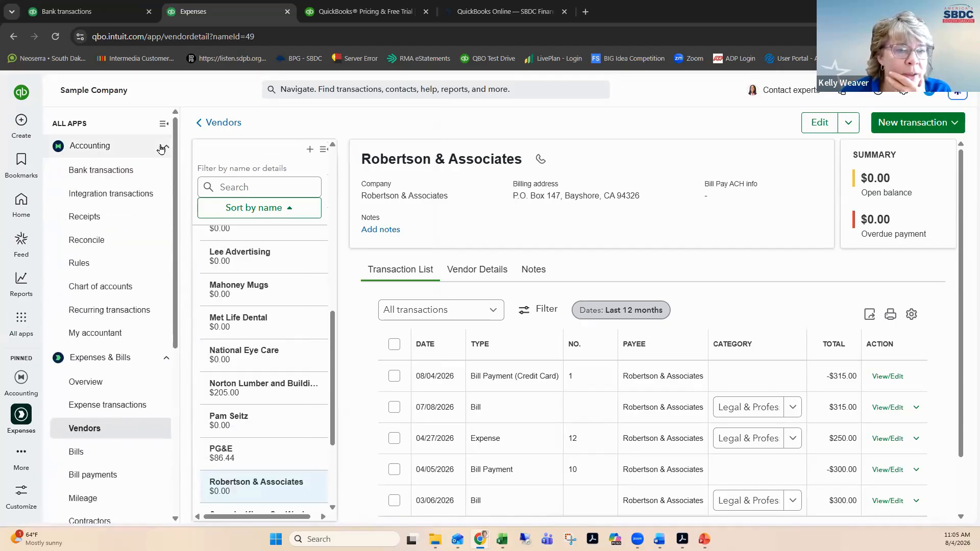
left_click(94, 244)
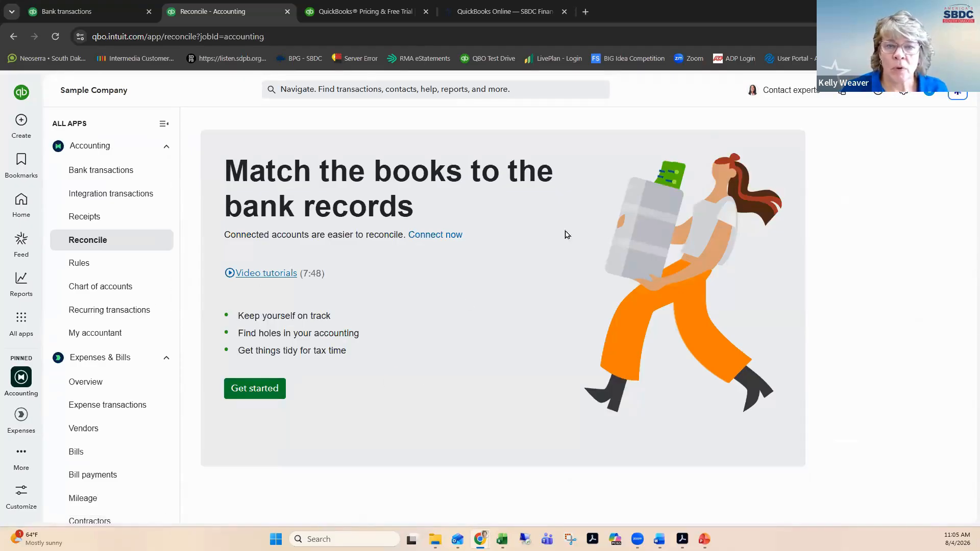
left_click(262, 387)
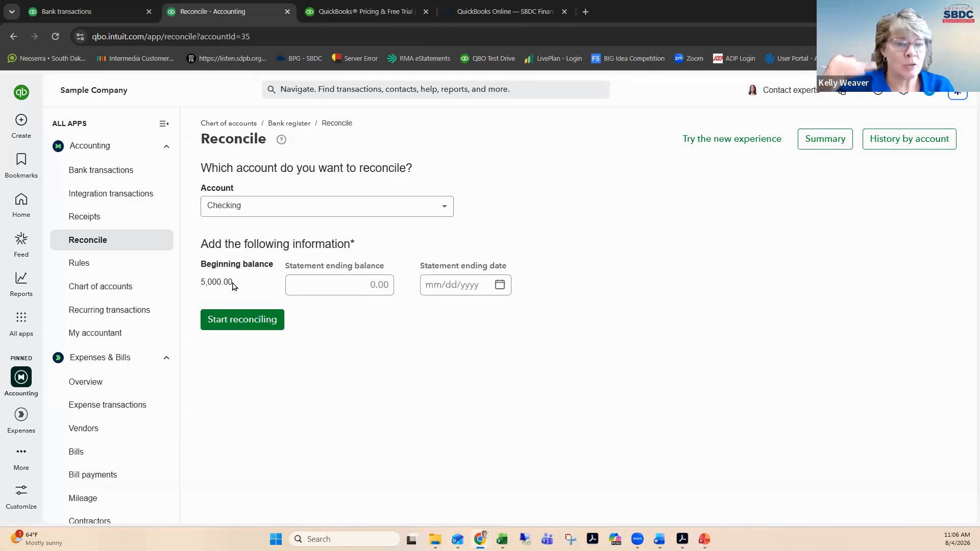
Start reconciling the Checking account with a statement ending balance of 1,005.00 and a statement ending date of 07/31/2026
left_click(326, 288)
type("1005")
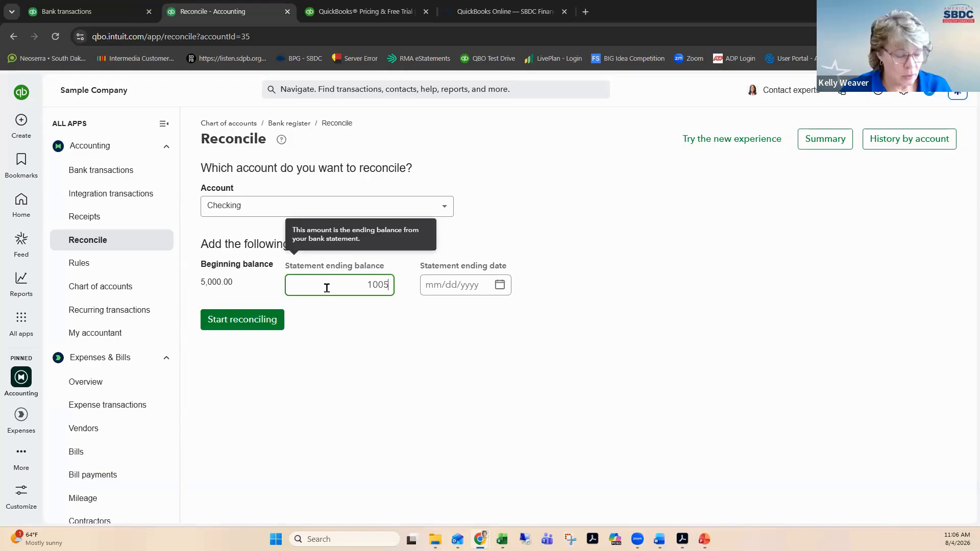
key("Tab")
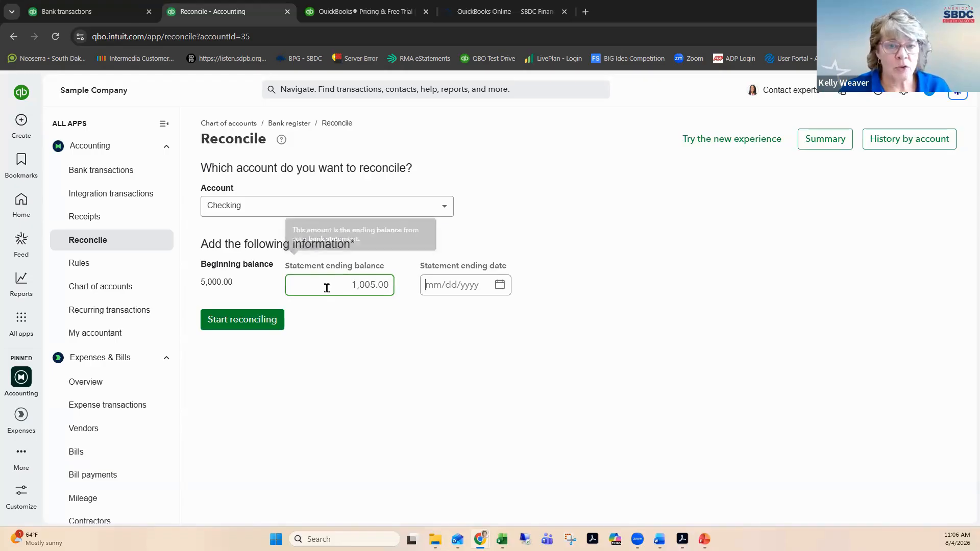
left_click(500, 285)
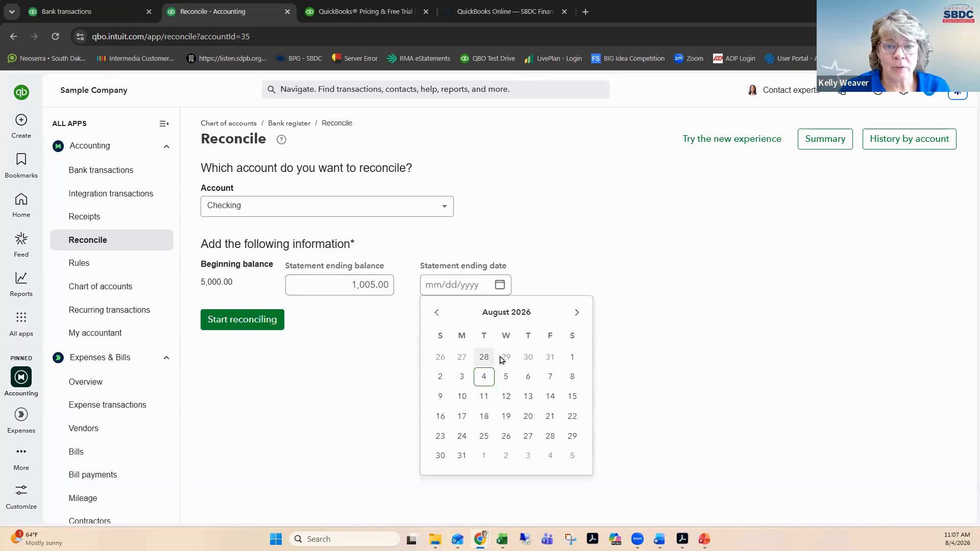
left_click(550, 357)
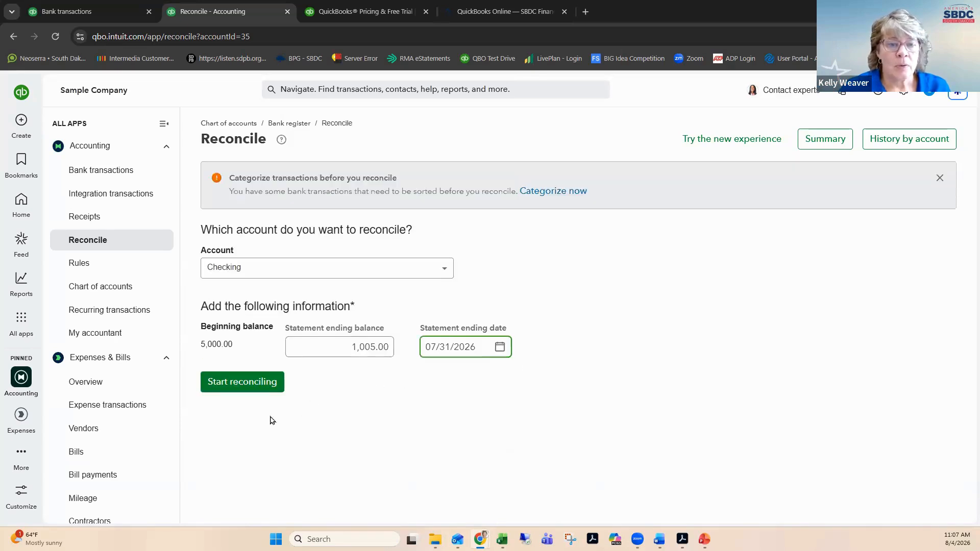
left_click(226, 383)
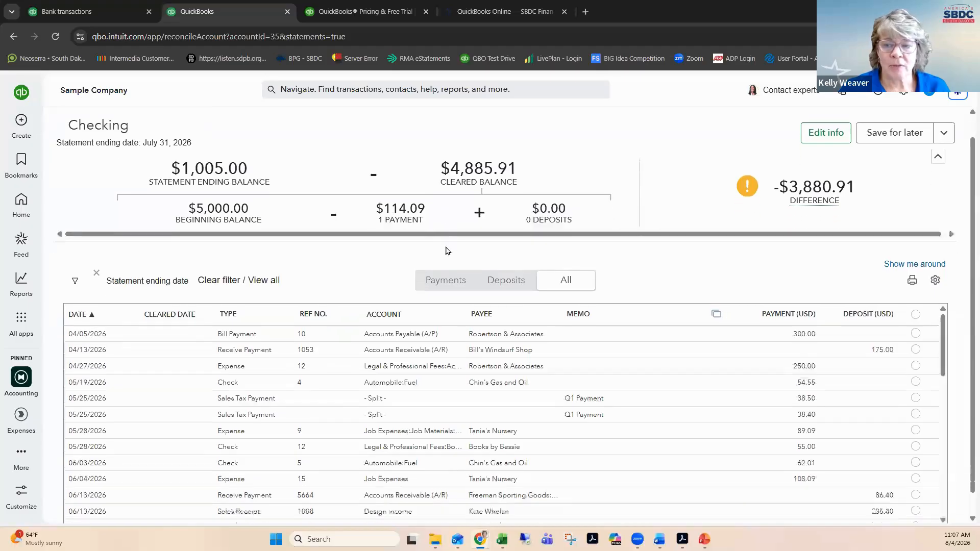
Mark the 07/06/2026 transactions for 218.75, 75.00, 103.55, 19.99 and 87.50 as cleared in the Checking reconciliation
scroll(447, 251, "down", 1)
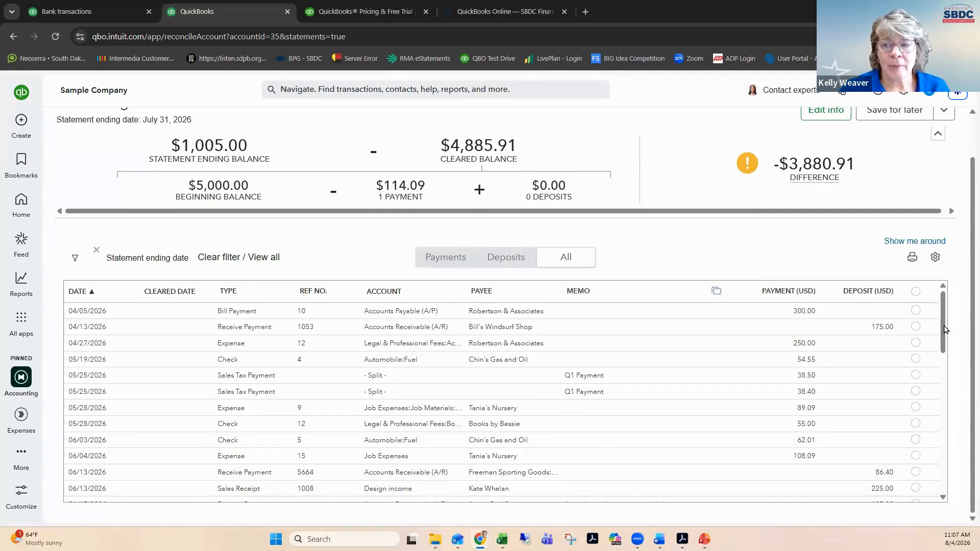
left_click_drag(944, 329, 949, 464)
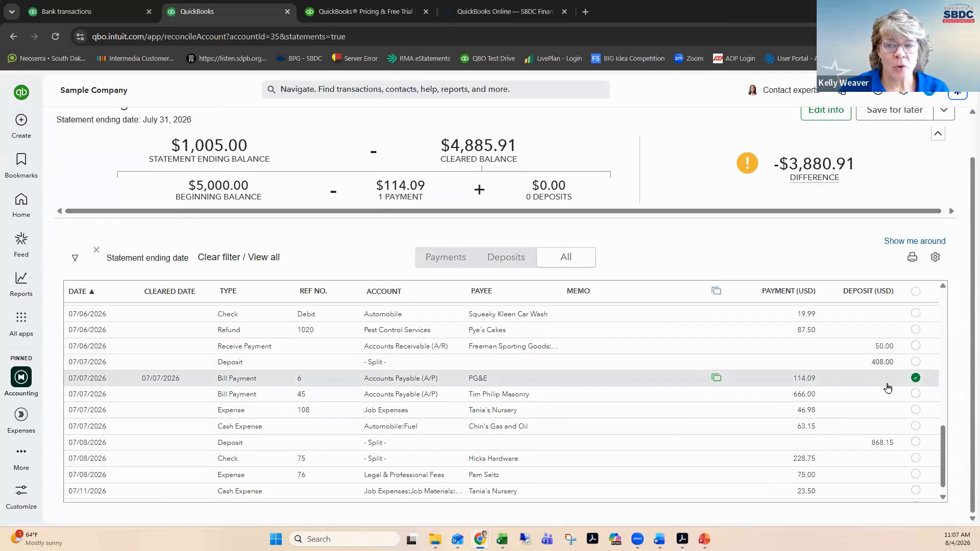
left_click_drag(945, 442, 966, 298)
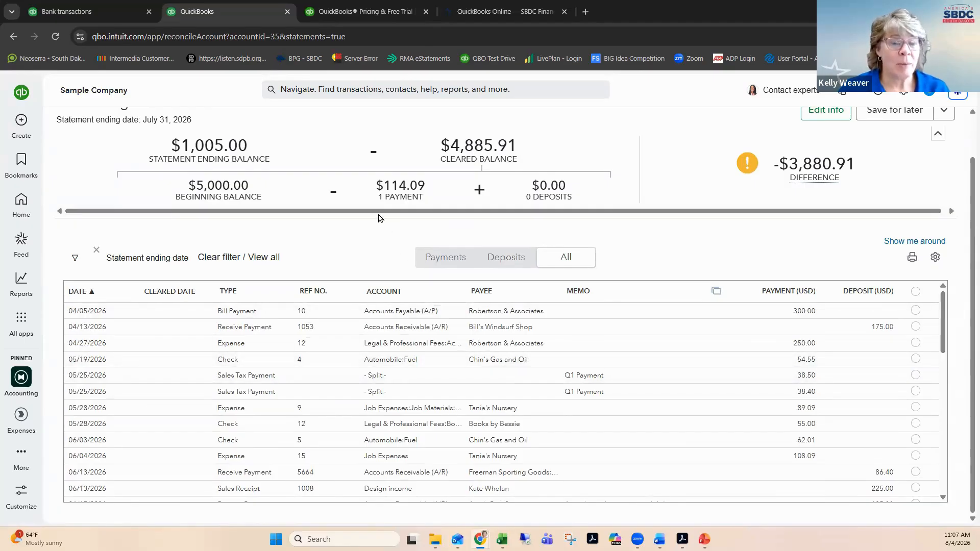
mouse_move(851, 168)
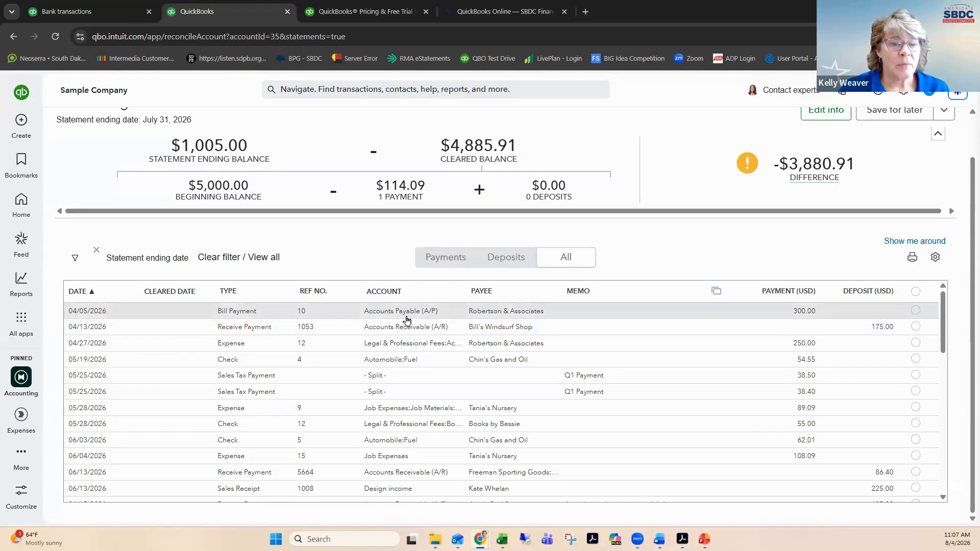
scroll(408, 324, "down", 2)
scroll(407, 320, "down", 5)
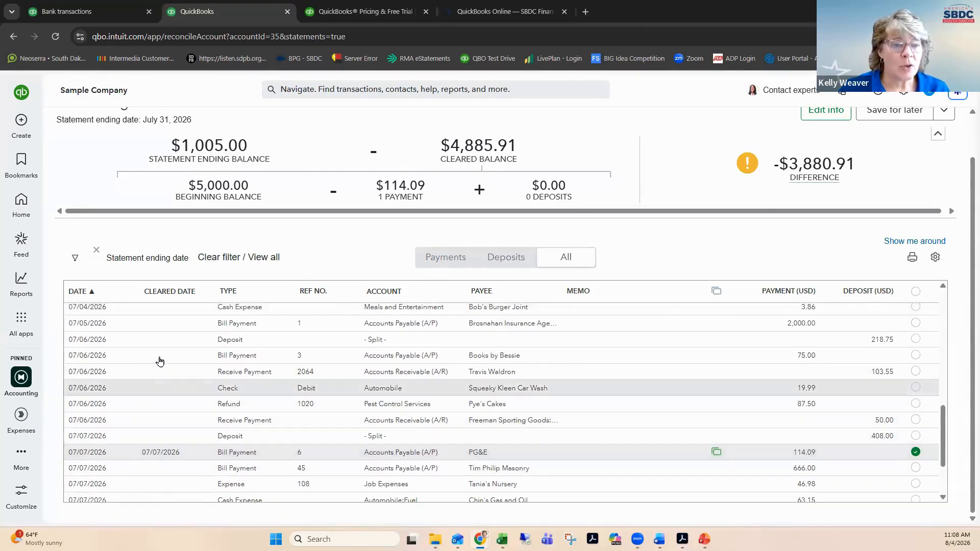
left_click(916, 339)
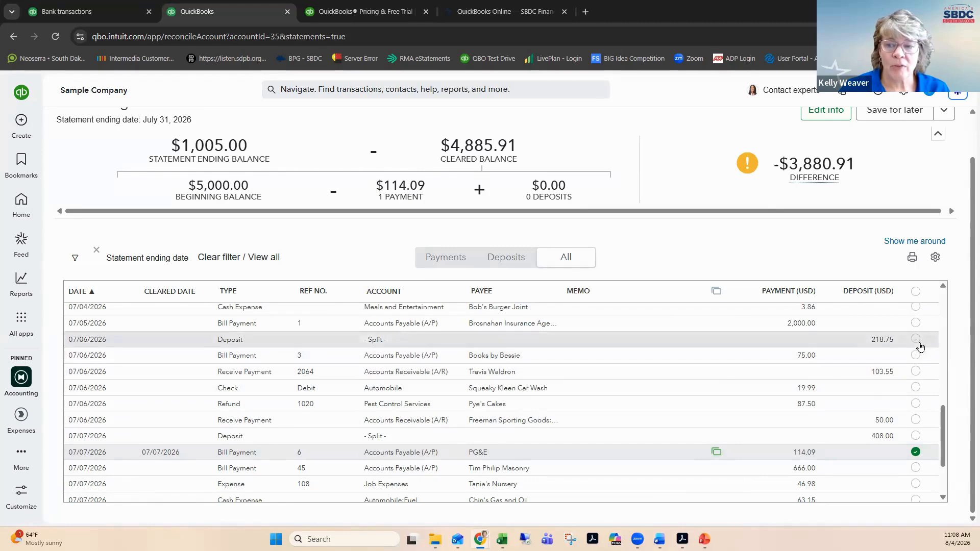
left_click(917, 370)
left_click(916, 386)
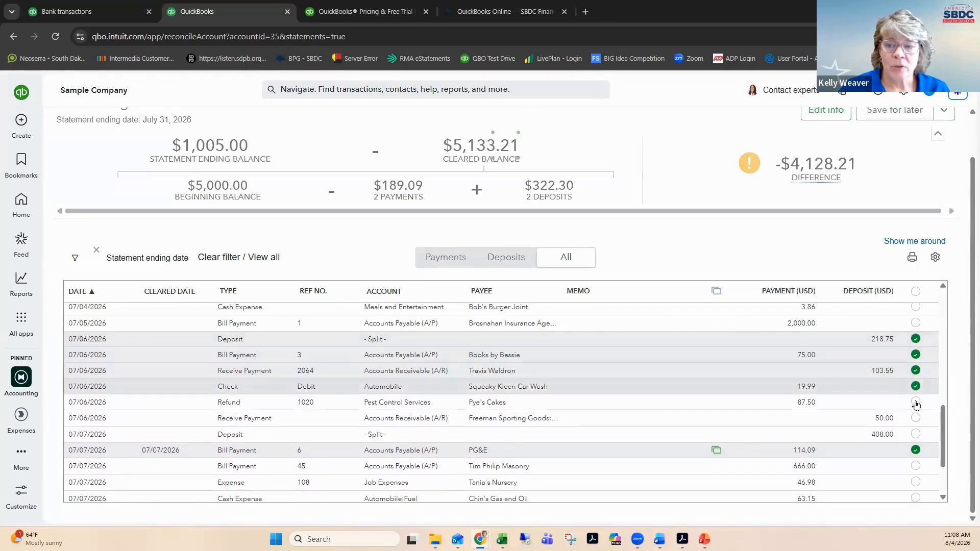
left_click(917, 403)
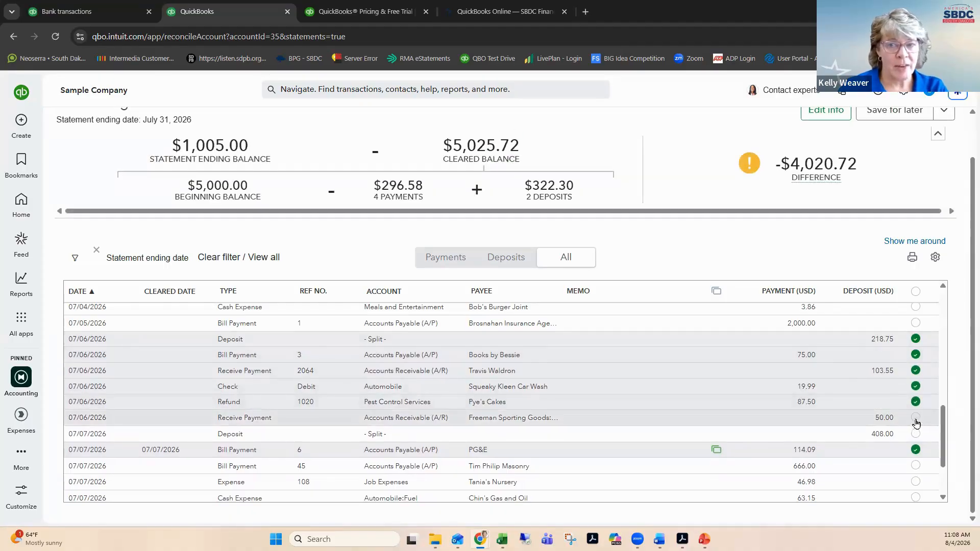
Unmark the 103.55 payment received on 07/06/2026 and review the reconciliation summary and its difference
mouse_move(808, 177)
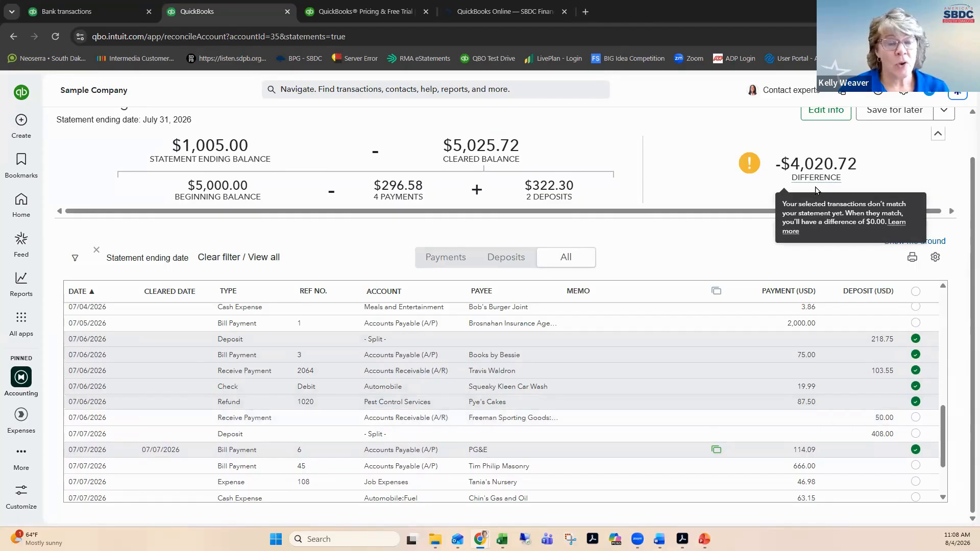
left_click(915, 376)
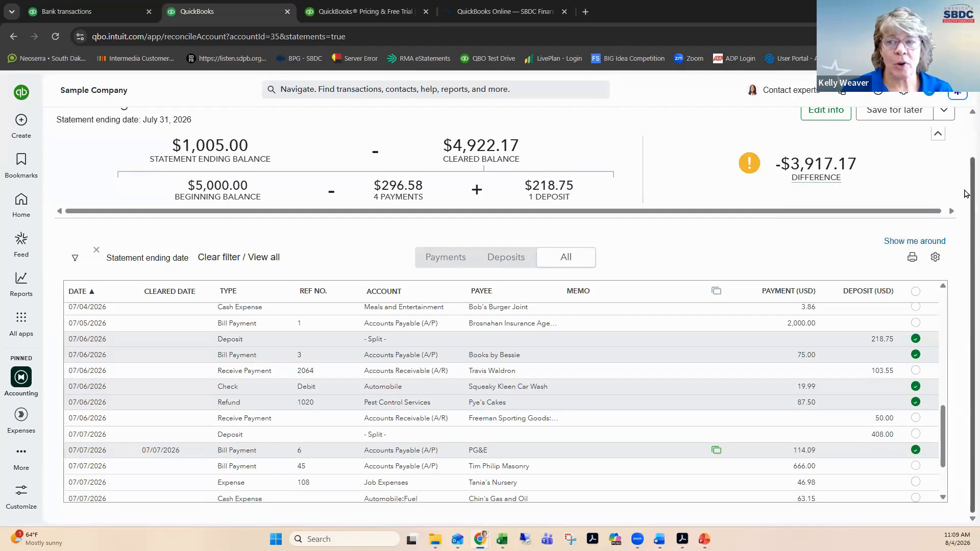
left_click_drag(965, 190, 965, 166)
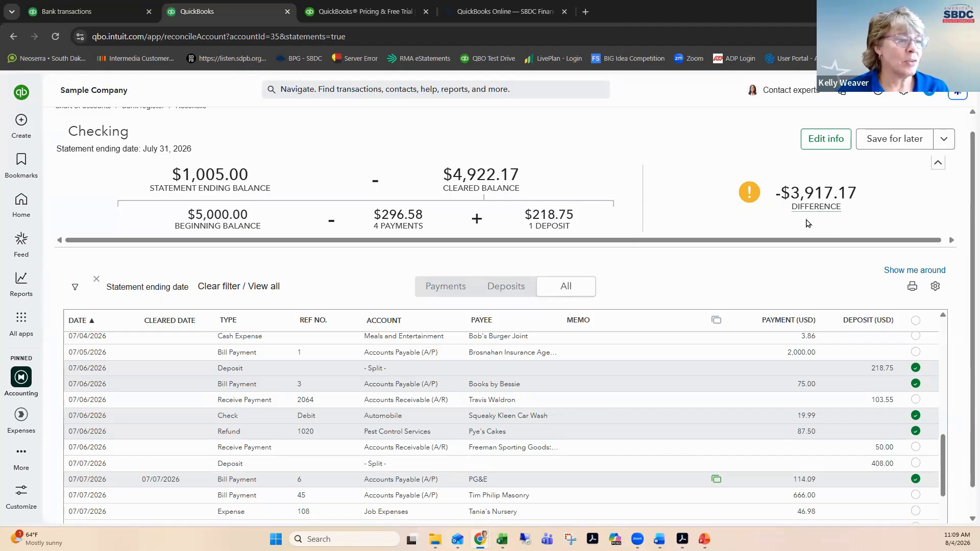
mouse_move(802, 199)
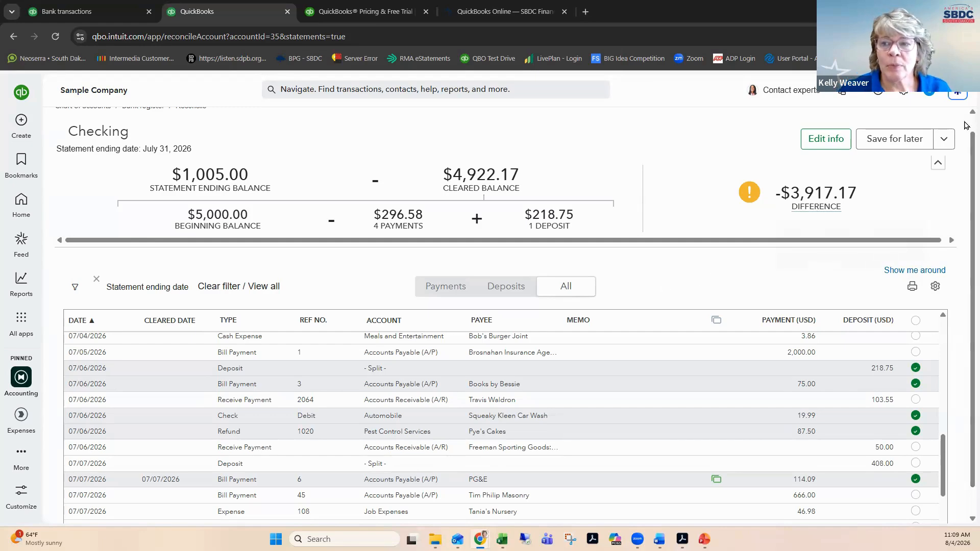
scroll(966, 148, "up", 1)
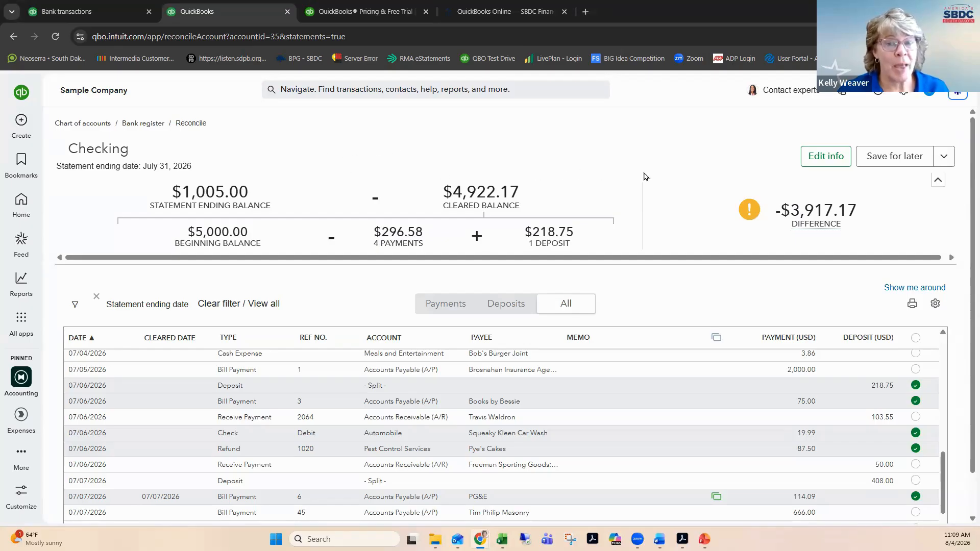
mouse_move(812, 217)
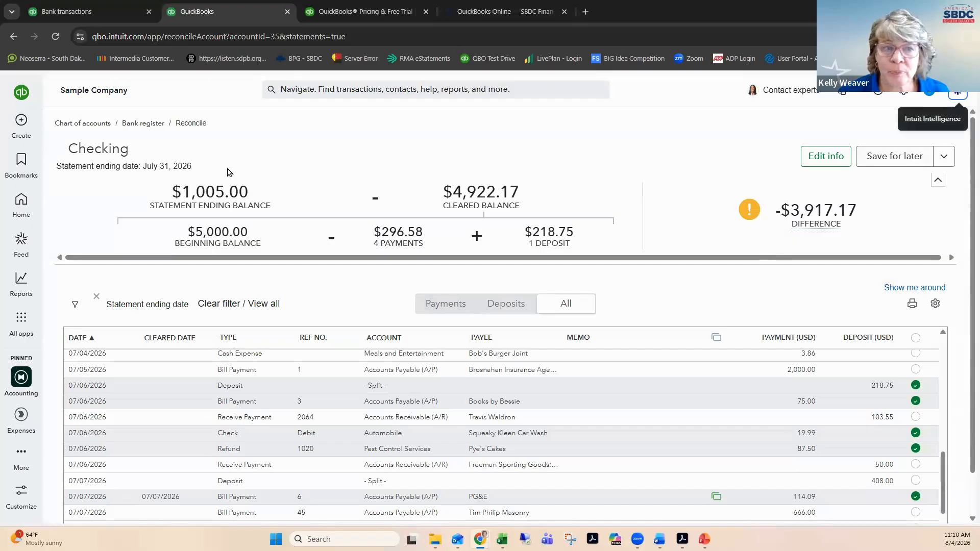
left_click(20, 122)
left_click(21, 129)
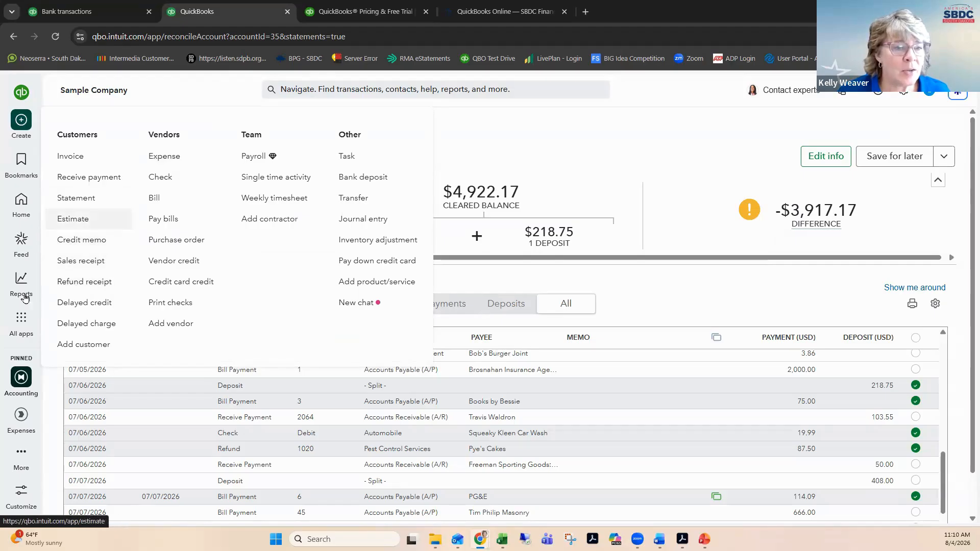
left_click(20, 421)
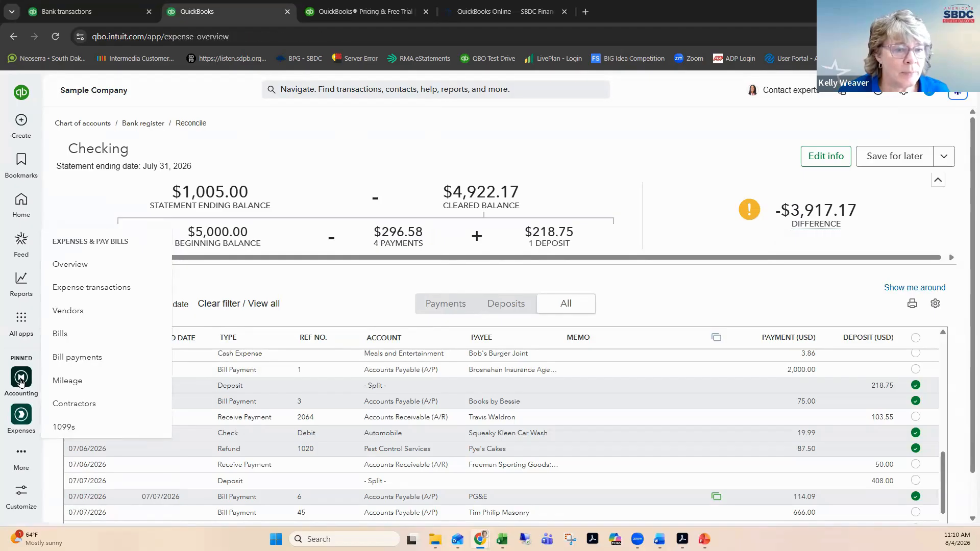
mouse_move(20, 381)
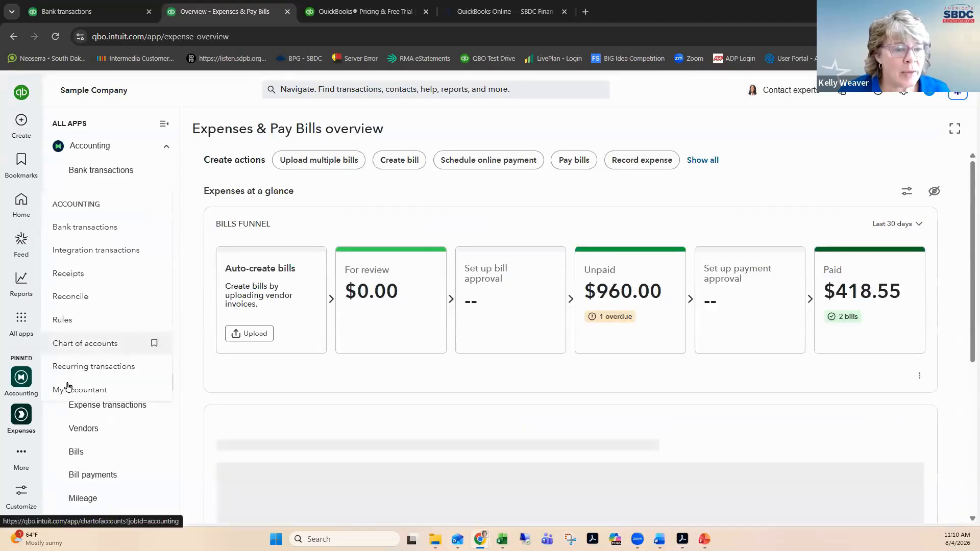
Go to the Sales Tax app from the home page and start setting up the sales tax center
left_click(22, 200)
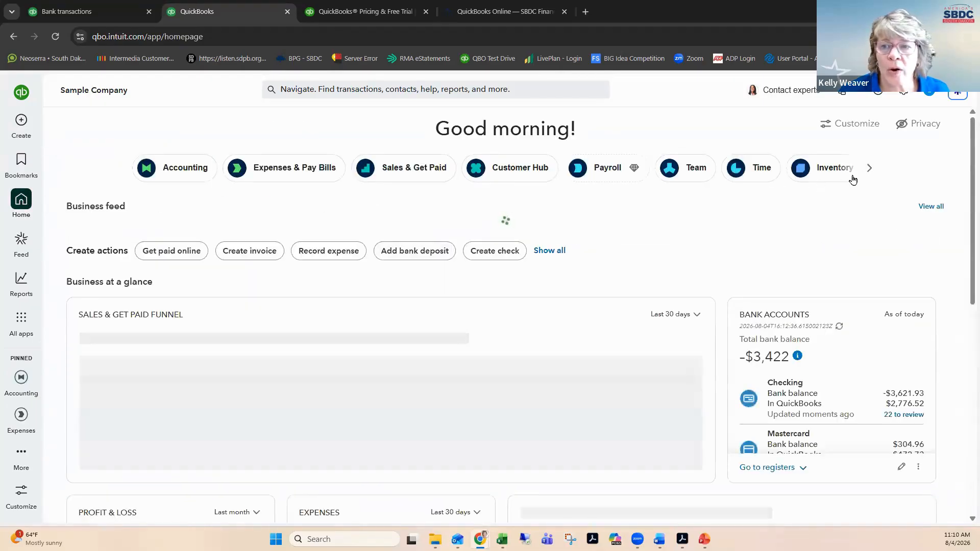
left_click(870, 167)
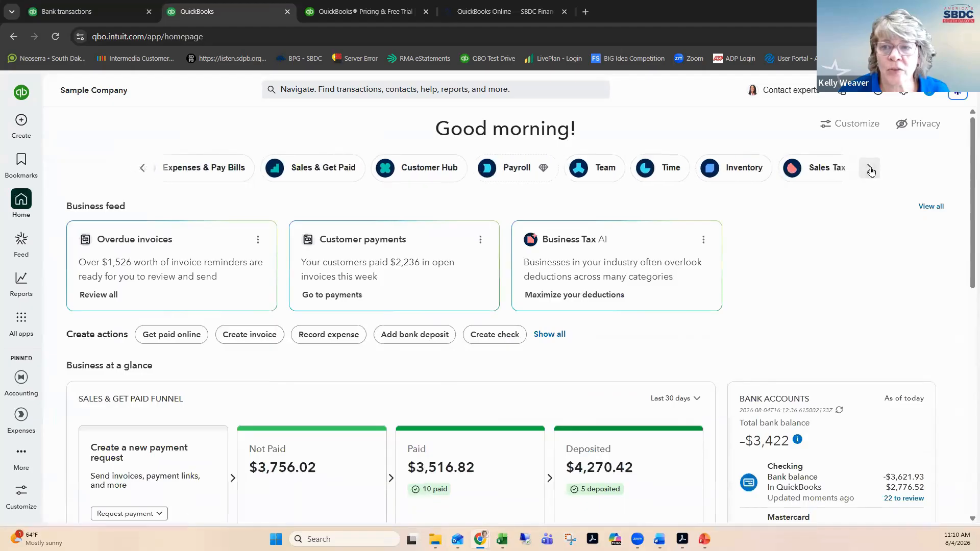
left_click(828, 169)
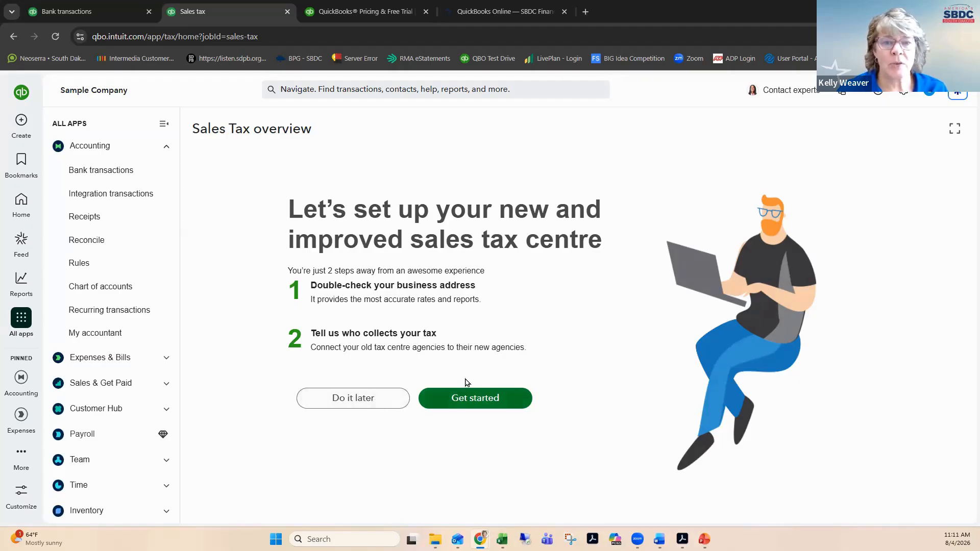
left_click(454, 397)
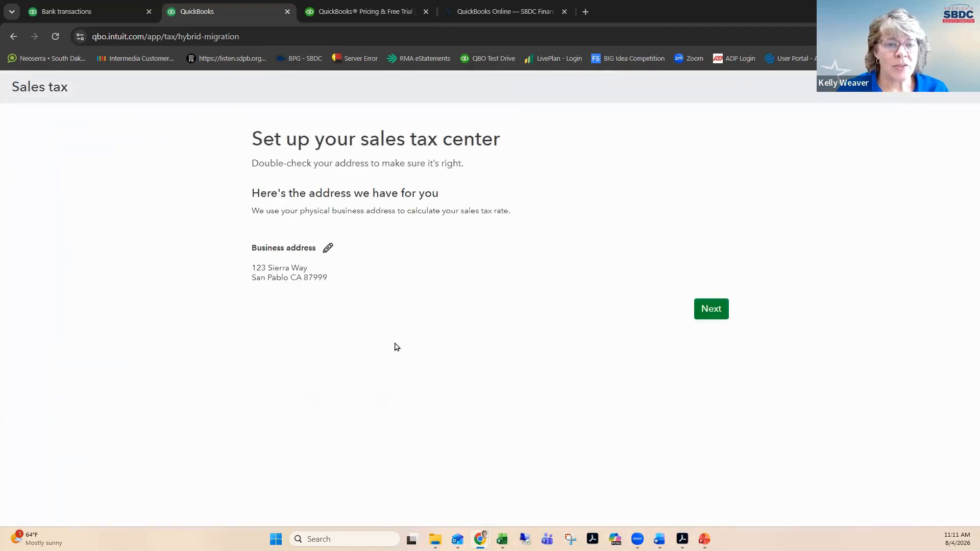
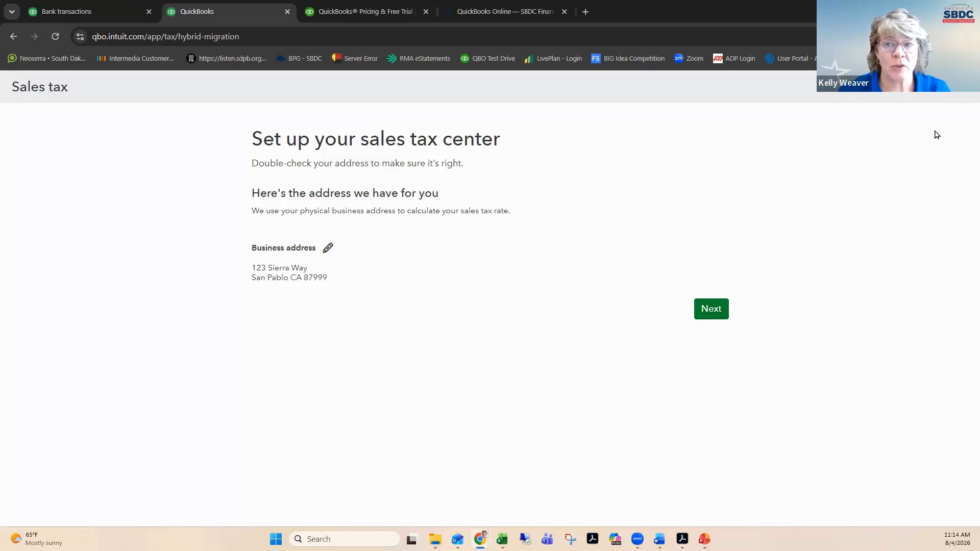
Leave the sales tax center setup without saving the changes
left_click(964, 87)
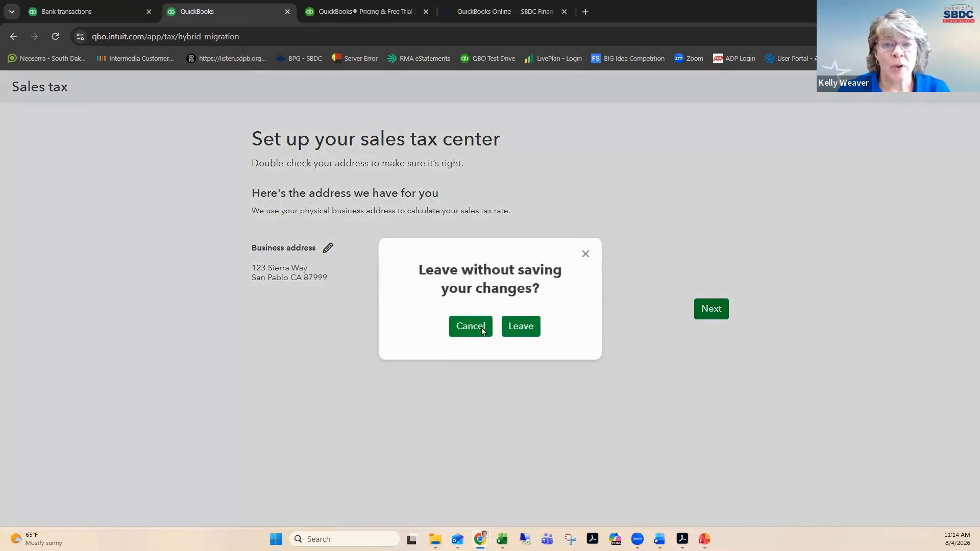
left_click(587, 255)
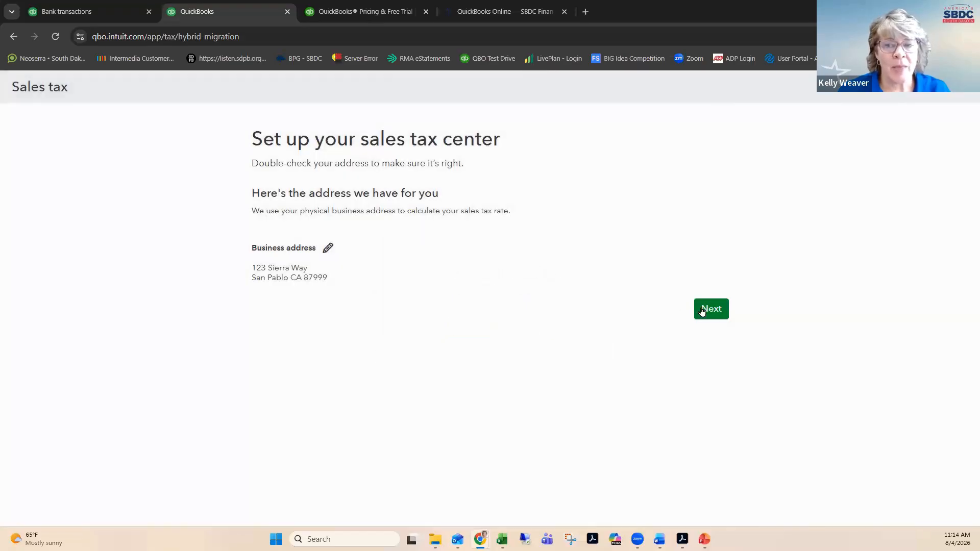
left_click(964, 95)
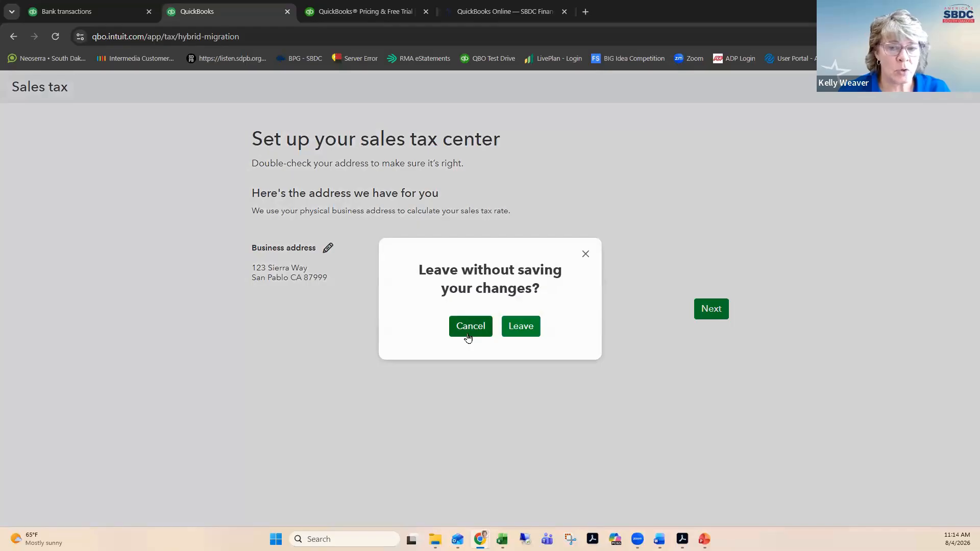
left_click(513, 330)
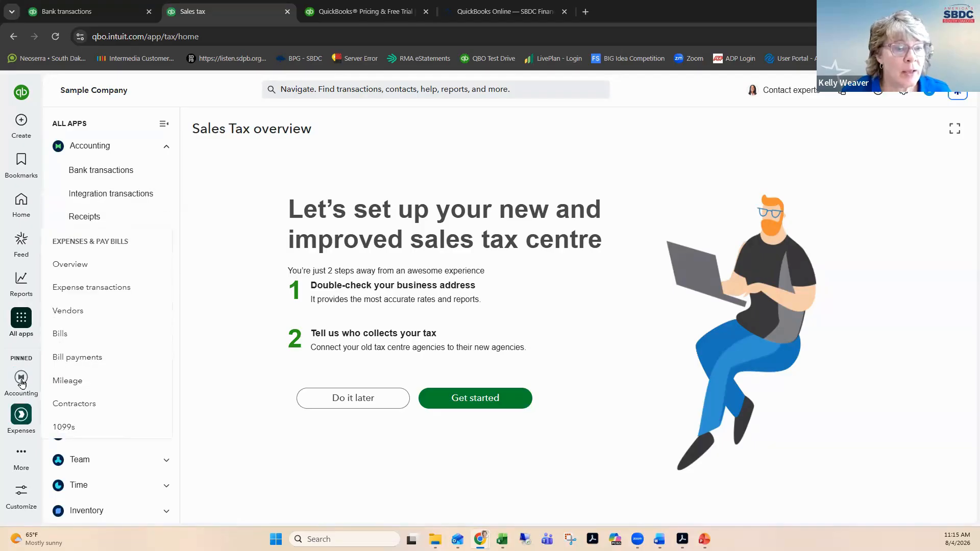
Open the Profit and Loss report from the favorite standard reports and look over its income section
left_click(23, 286)
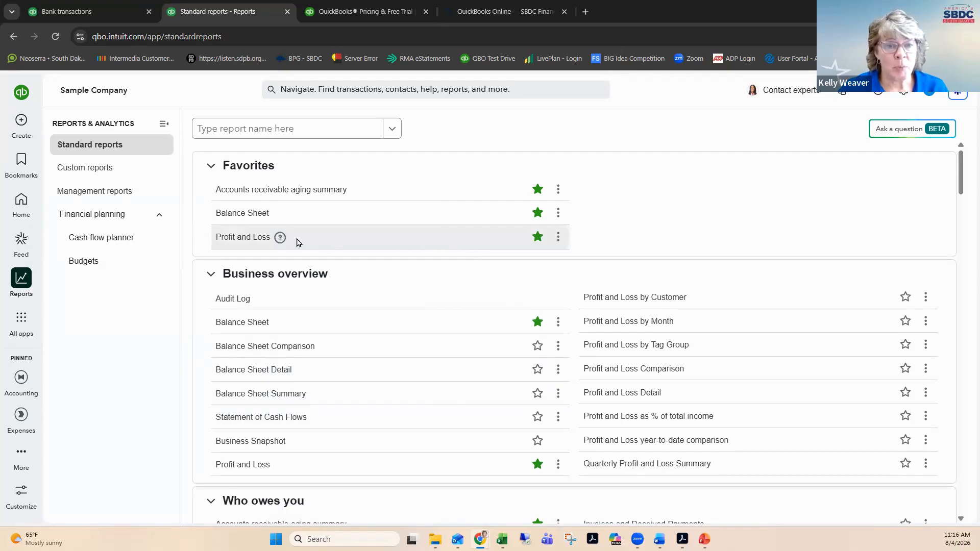
left_click(231, 240)
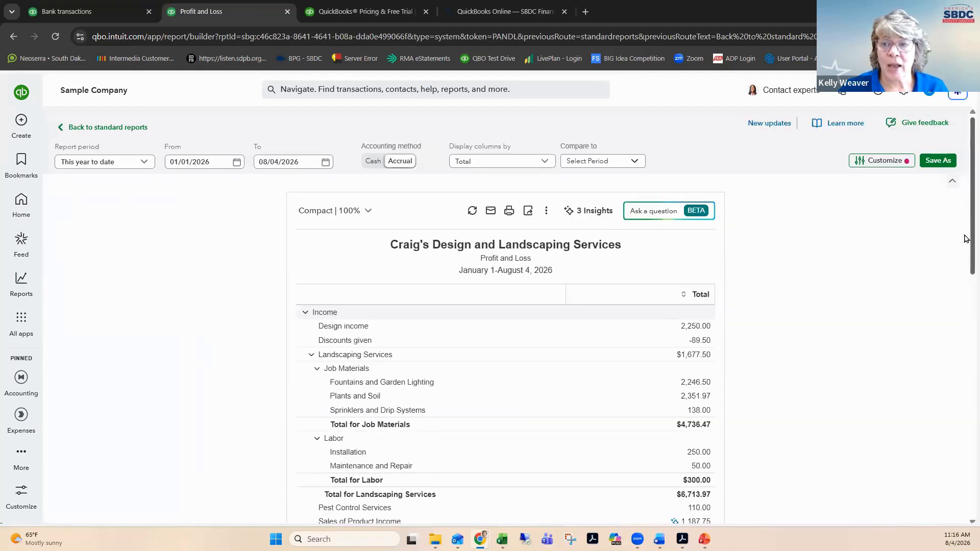
scroll(966, 247, "down", 2)
scroll(967, 265, "down", 3)
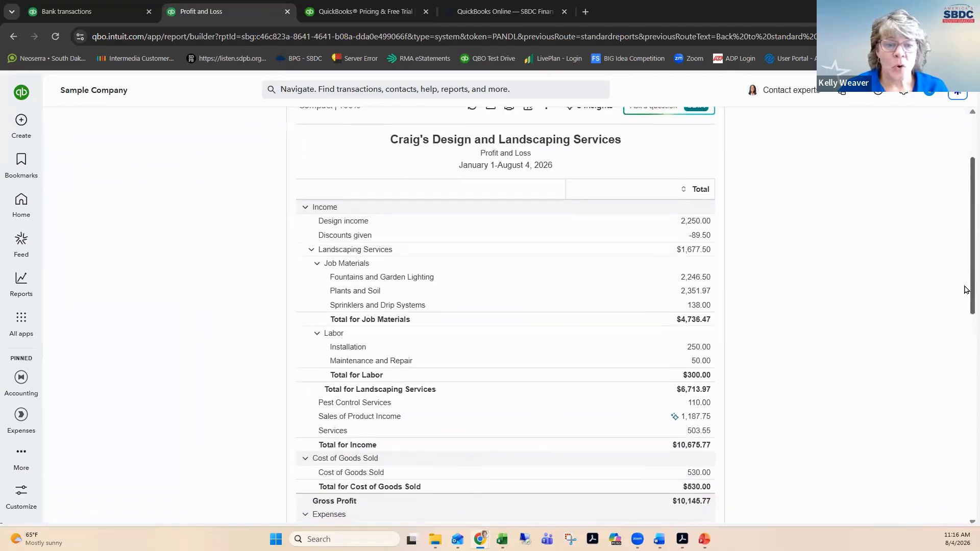
scroll(963, 257, "up", 4)
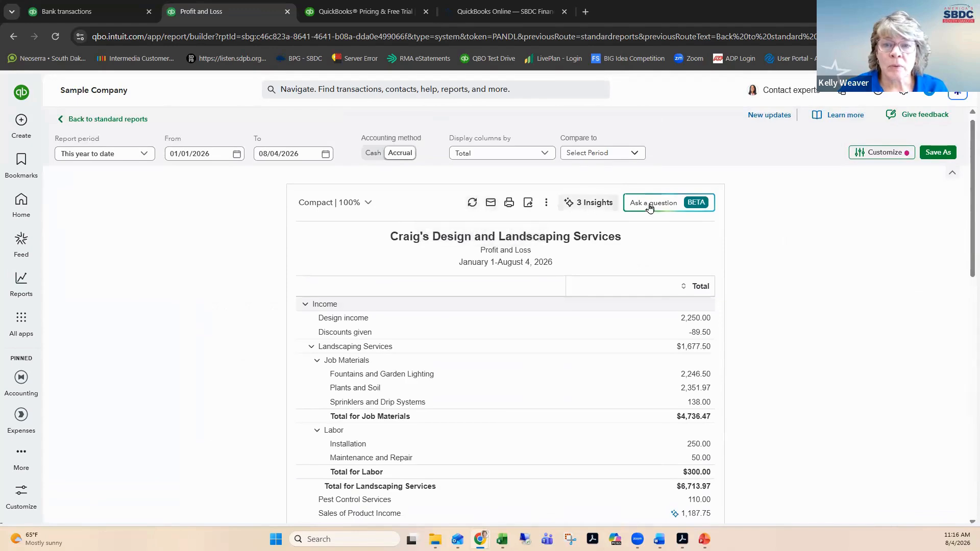
Review the data and visual customization options of the Profit and Loss report, and close them without applying changes
left_click(887, 159)
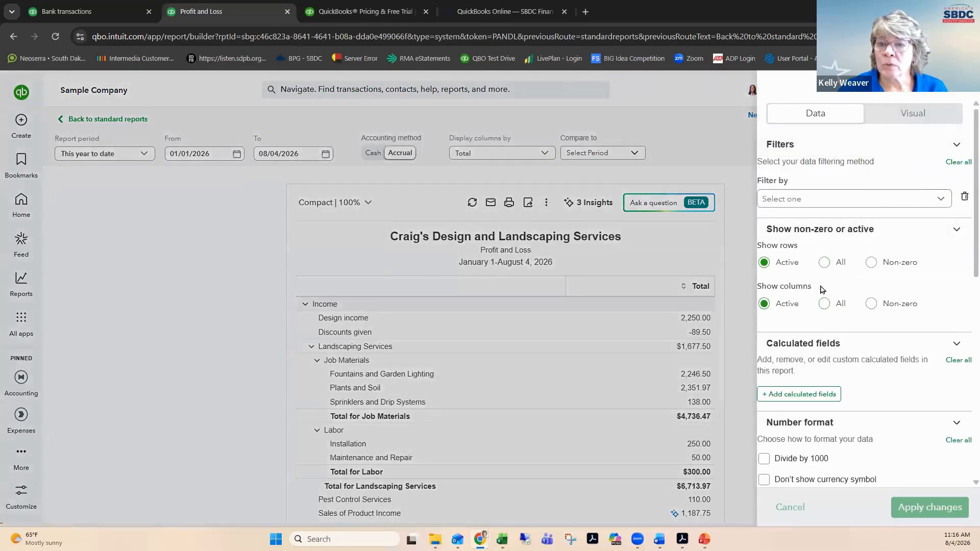
scroll(811, 263, "down", 8)
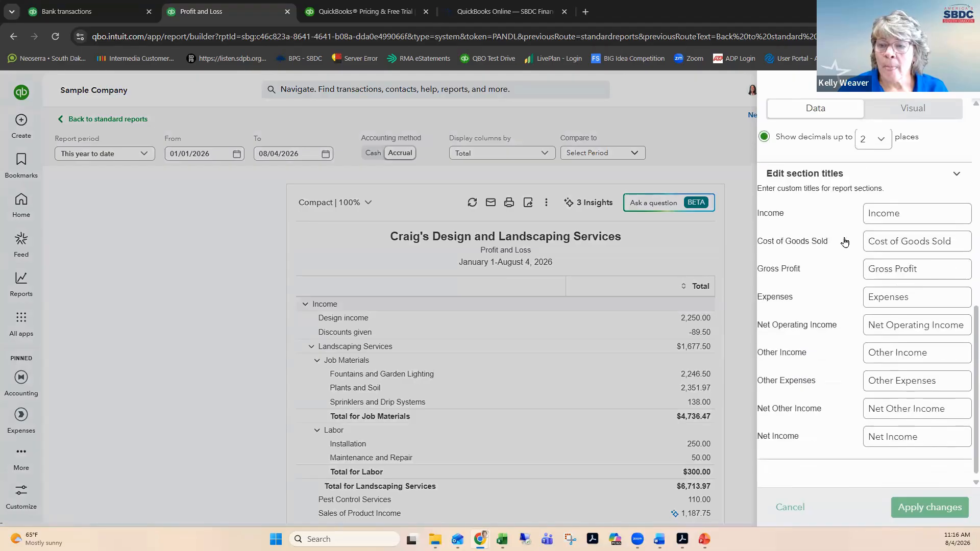
scroll(848, 224, "up", 10)
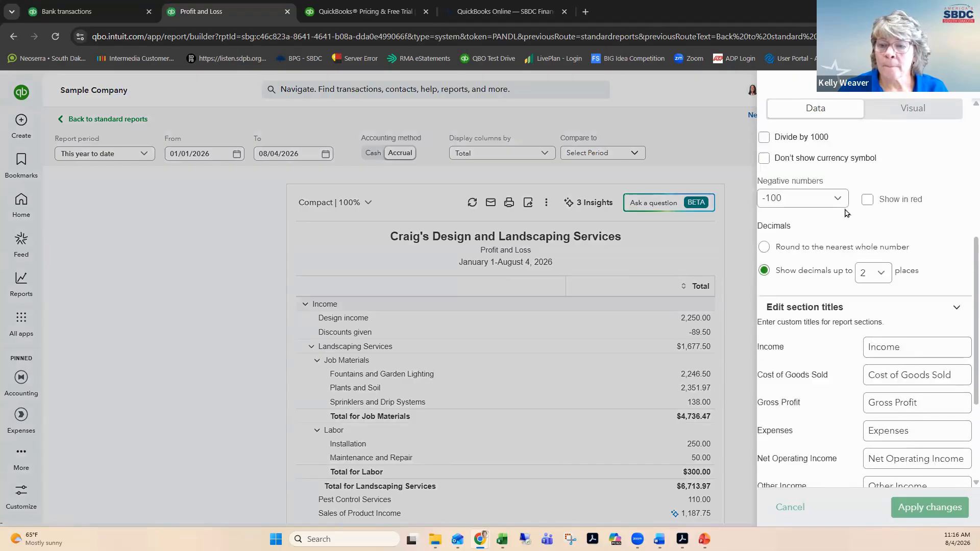
left_click(901, 122)
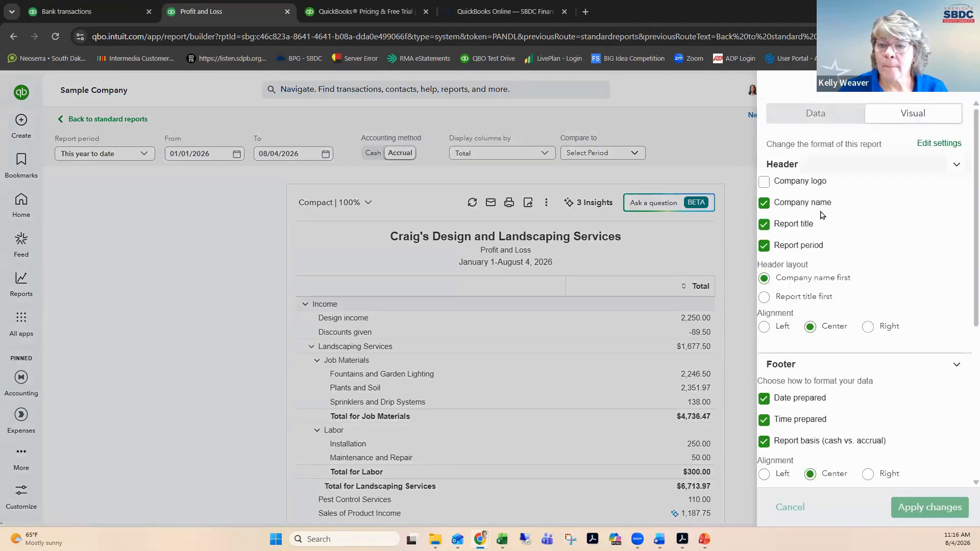
scroll(822, 214, "down", 5)
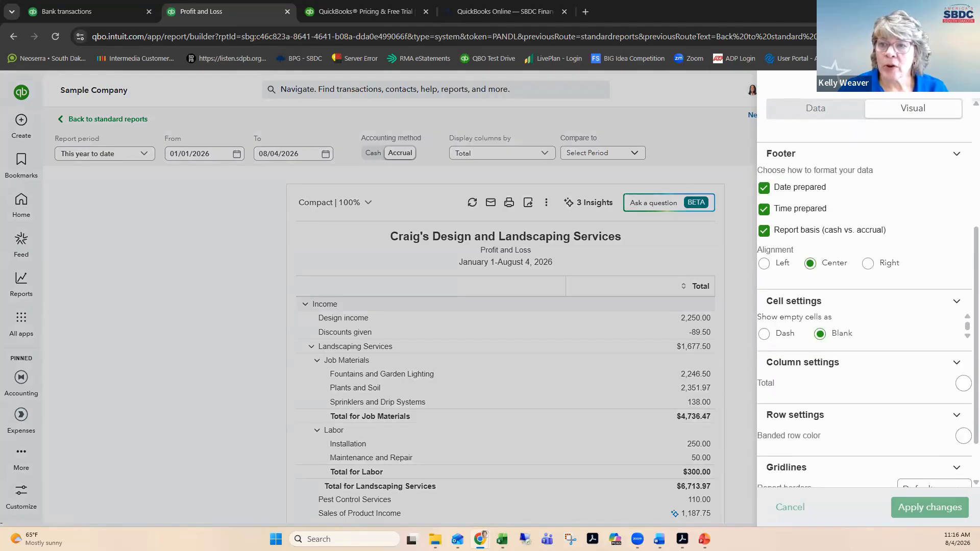
left_click(959, 86)
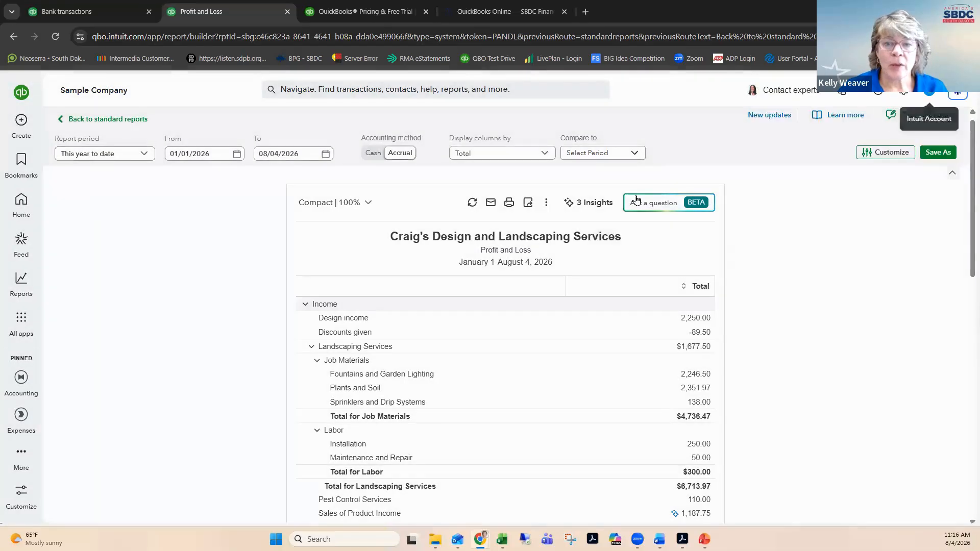
Collapse all rows of the Profit and Loss report, and expand only the Income, Cost of Goods Sold and Expenses sections
left_click(367, 204)
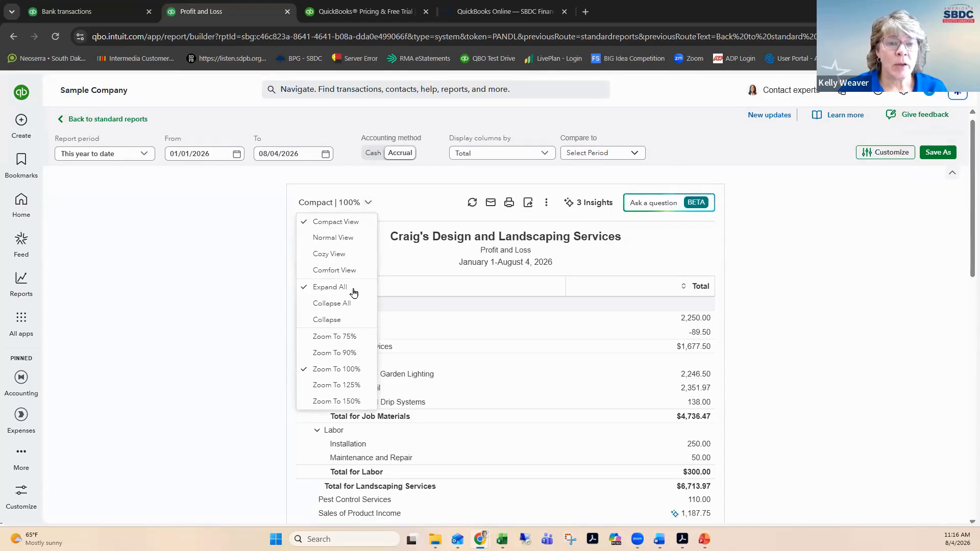
left_click(351, 304)
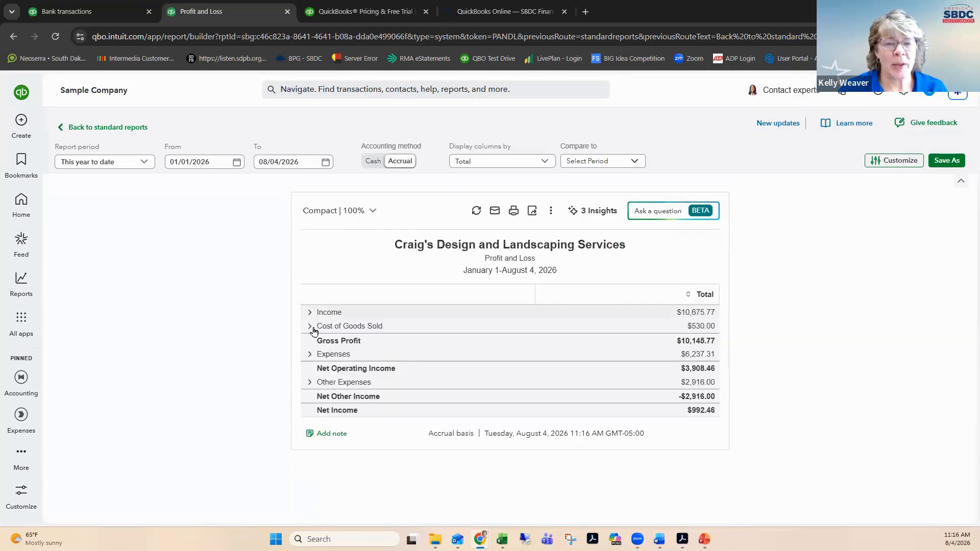
left_click(310, 327)
left_click(309, 312)
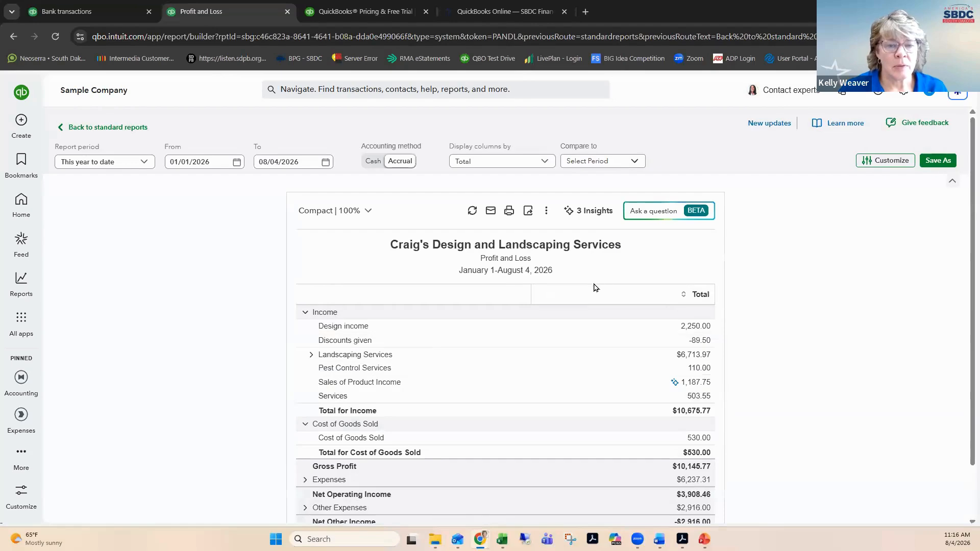
scroll(597, 285, "down", 2)
left_click(306, 419)
left_click(369, 149)
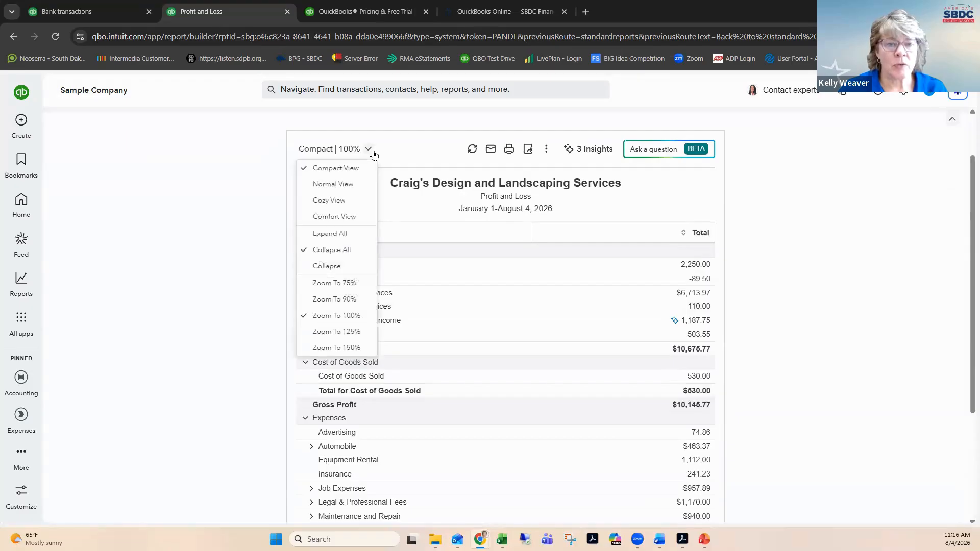
left_click(832, 414)
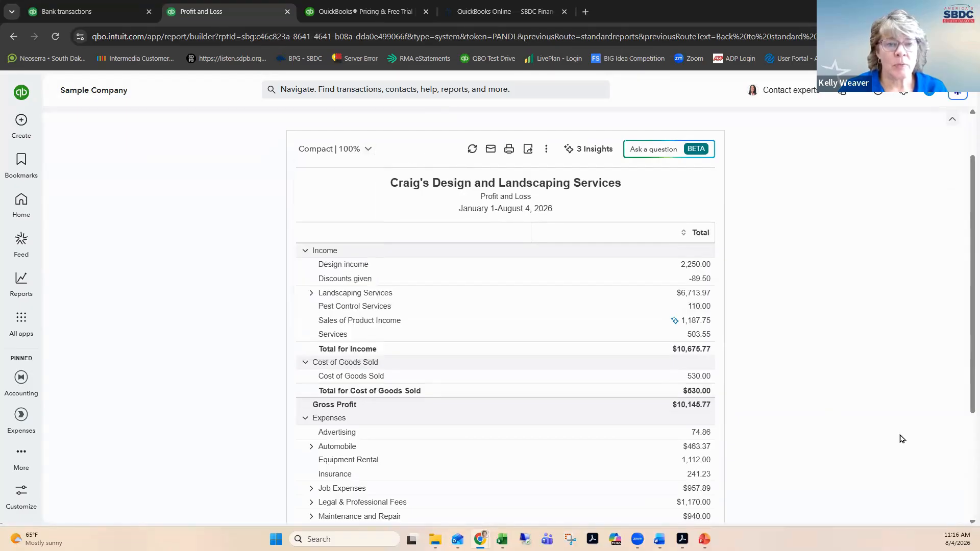
Examine the income, cost of goods sold and expense lines of the year-to-date Profit and Loss report
scroll(522, 442, "down", 3)
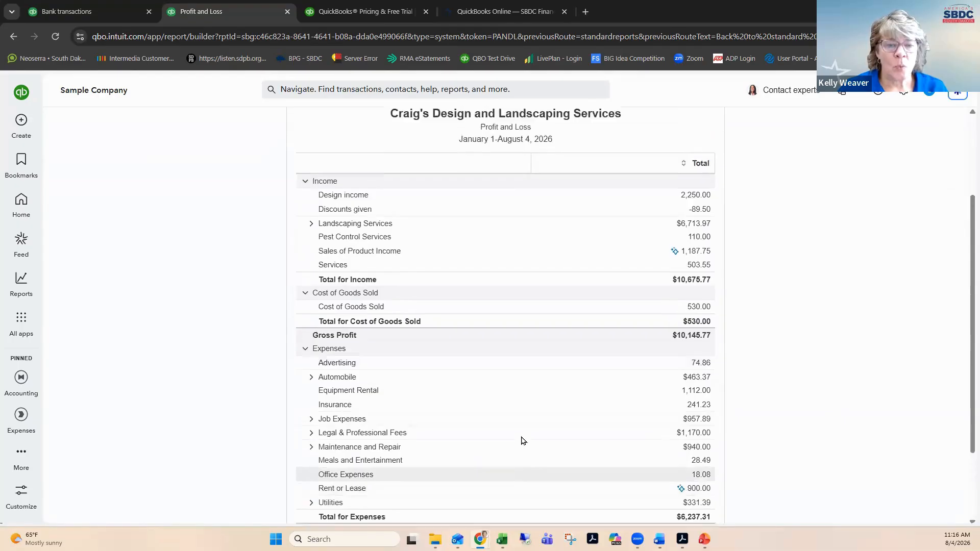
scroll(522, 442, "up", 1)
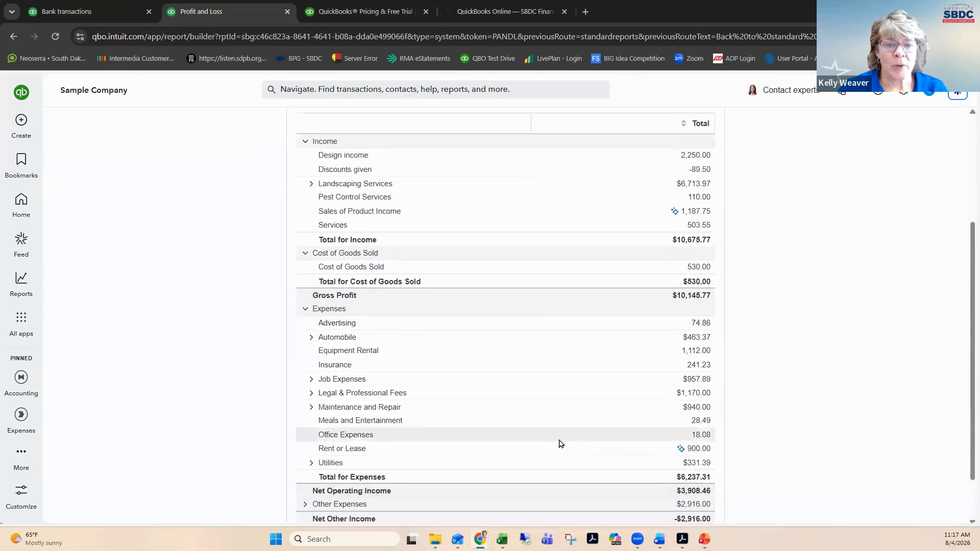
scroll(967, 301, "up", 1)
scroll(966, 275, "up", 3)
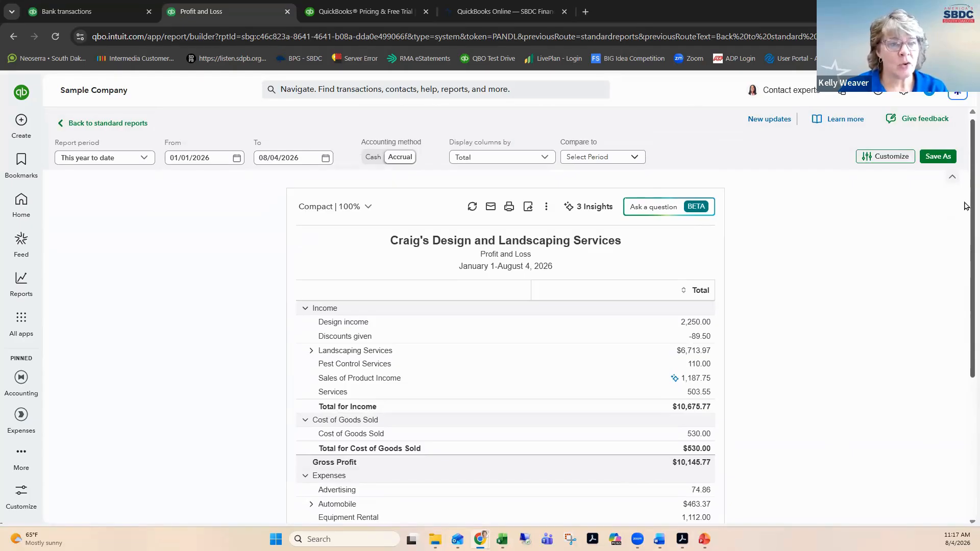
scroll(965, 206, "down", 1)
scroll(965, 207, "down", 3)
scroll(967, 214, "down", 3)
scroll(965, 230, "down", 2)
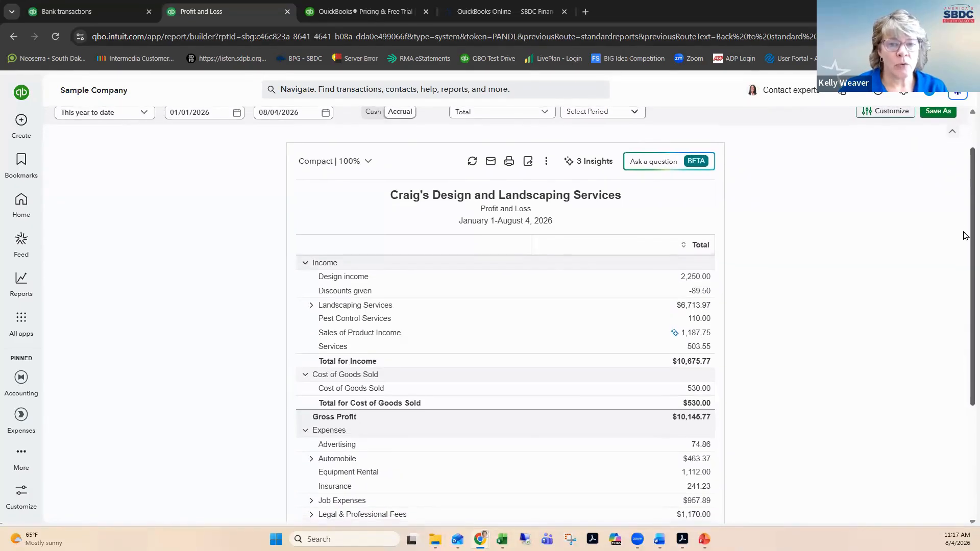
Set the report's end date to 07/31/2026 and expand its Income, Cost of Goods Sold and Expenses sections again
scroll(966, 224, "up", 2)
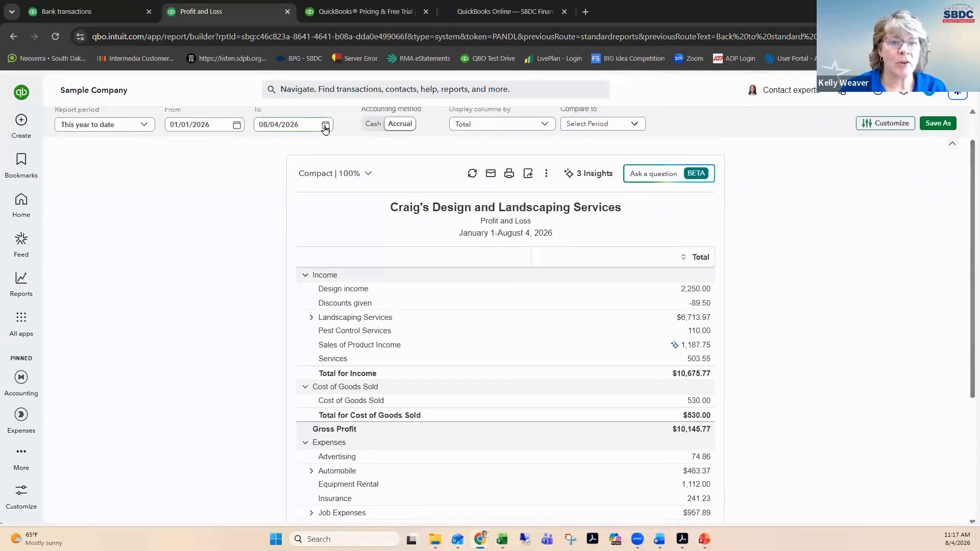
left_click(325, 126)
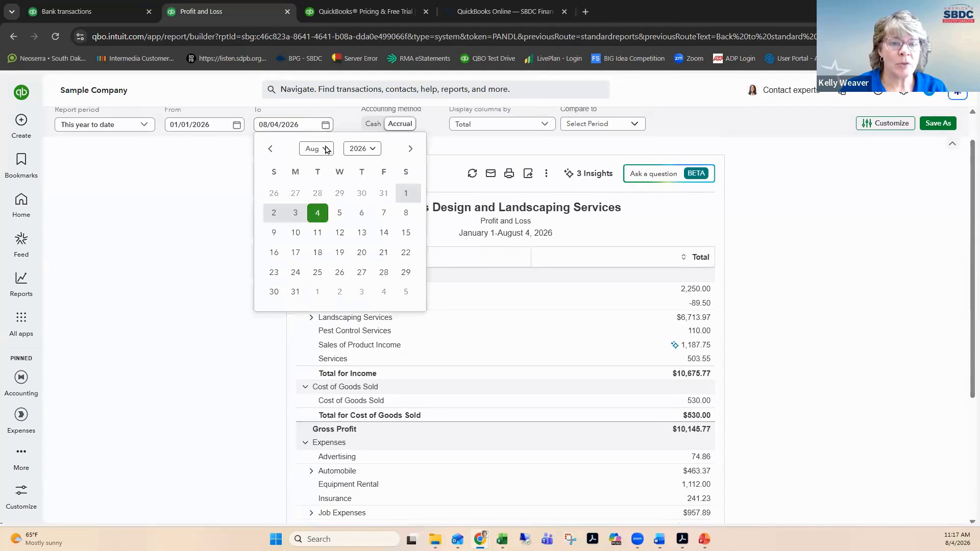
left_click(380, 193)
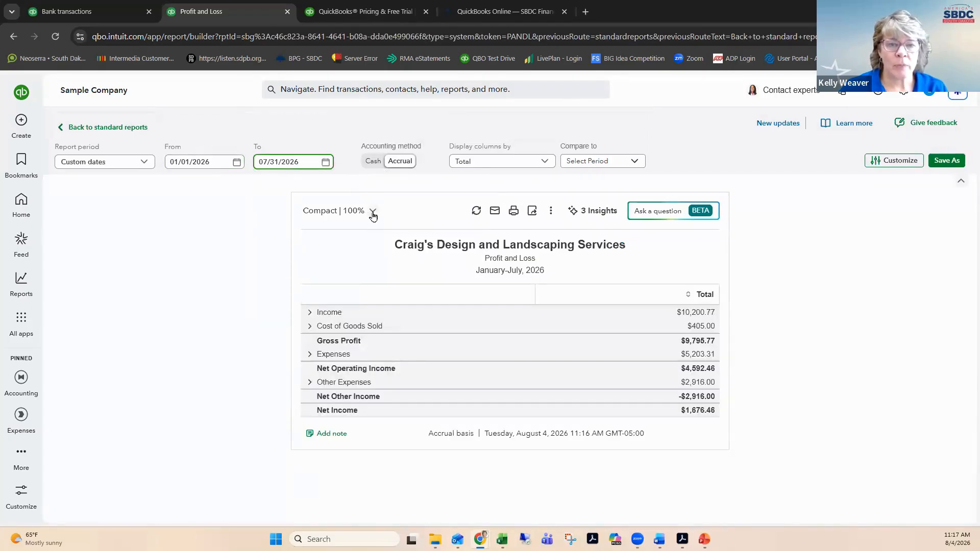
left_click(310, 326)
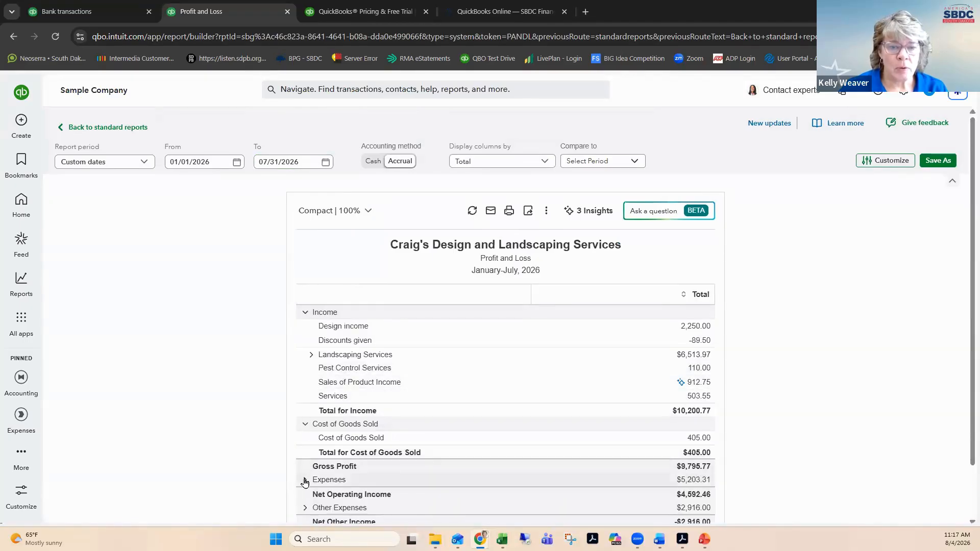
left_click(306, 480)
Review the January–July 2026 Profit and Loss report from the income lines through expenses down to net income
scroll(754, 287, "down", 1)
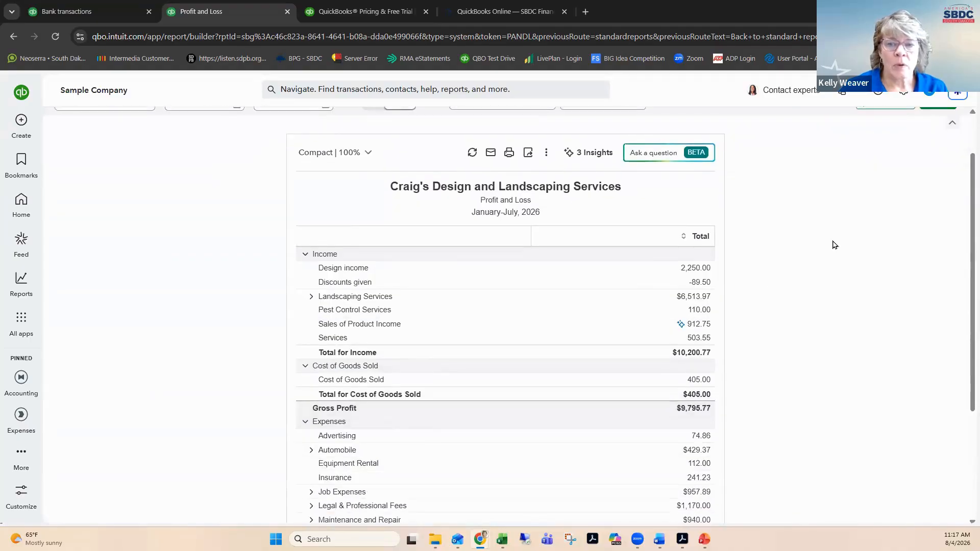
scroll(959, 255, "down", 2)
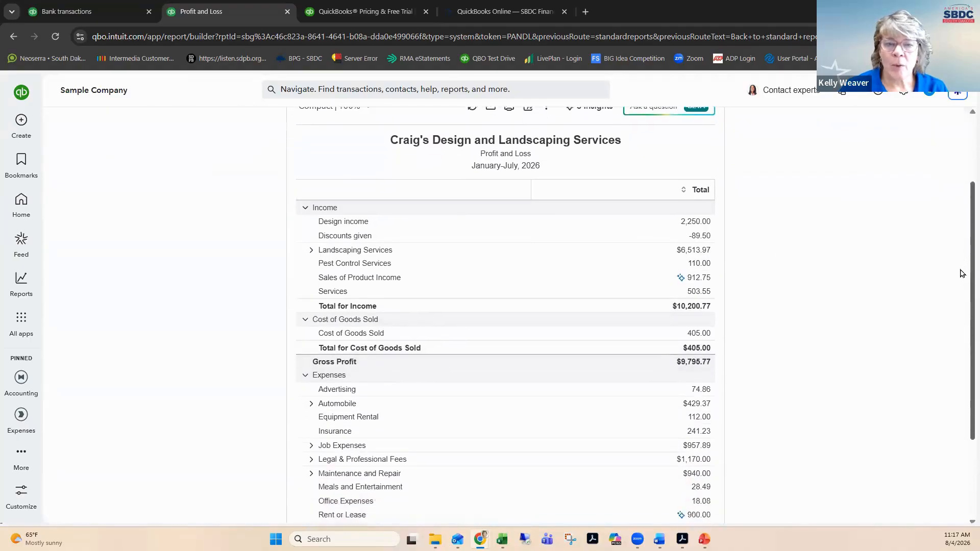
scroll(958, 289, "down", 1)
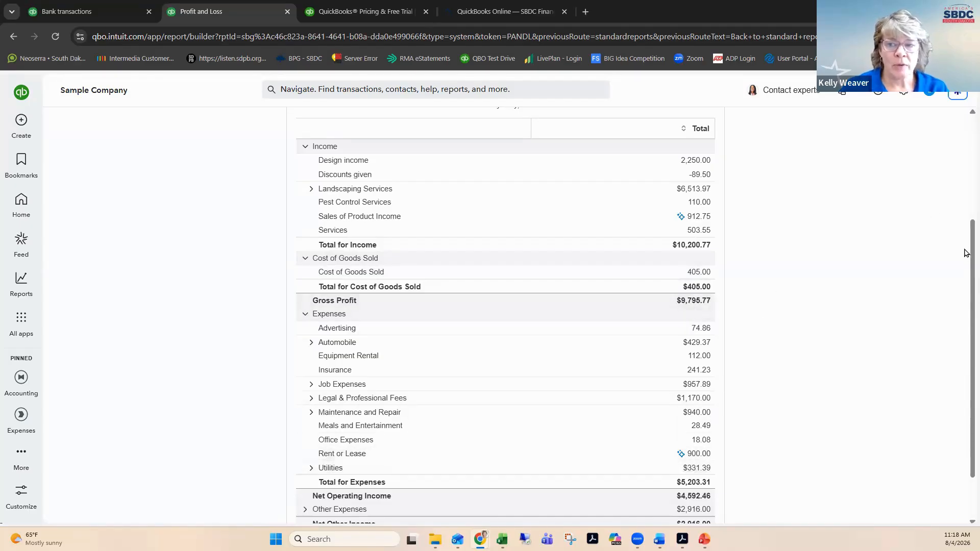
left_click_drag(966, 265, 967, 300)
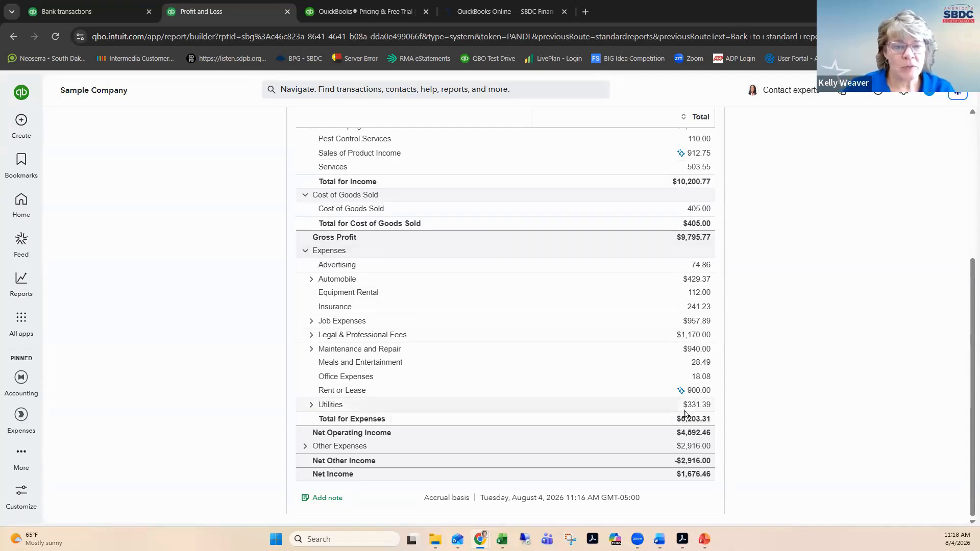
scroll(966, 368, "up", 1)
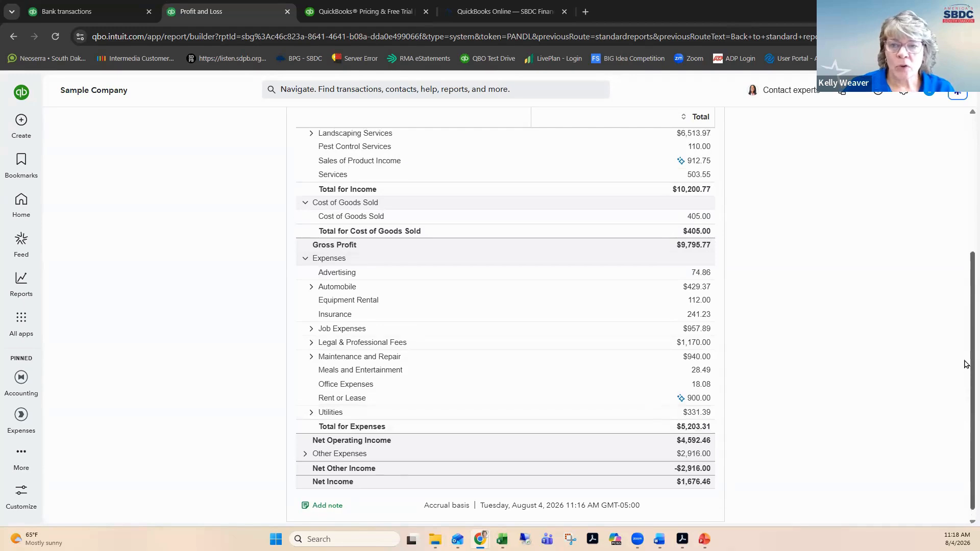
scroll(967, 369, "up", 4)
scroll(966, 289, "down", 3)
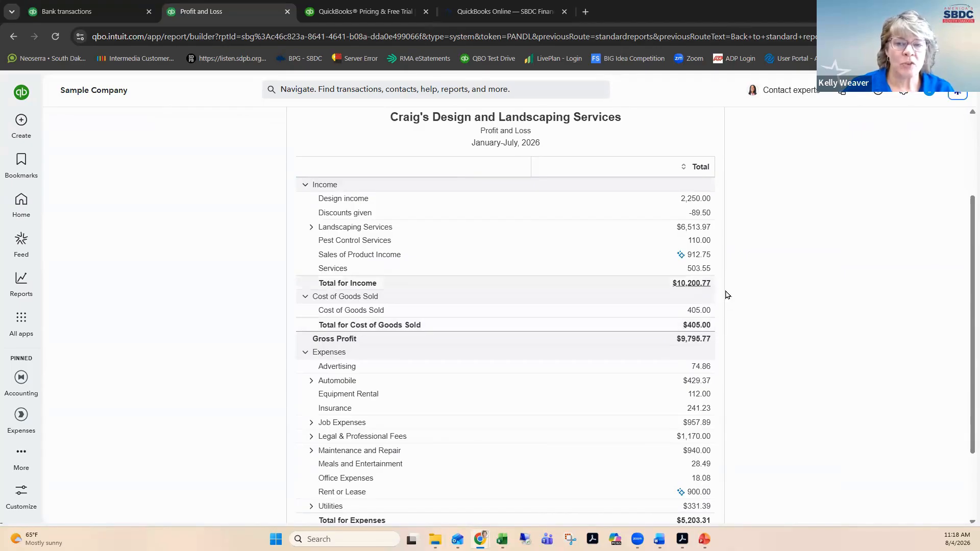
scroll(737, 300, "down", 2)
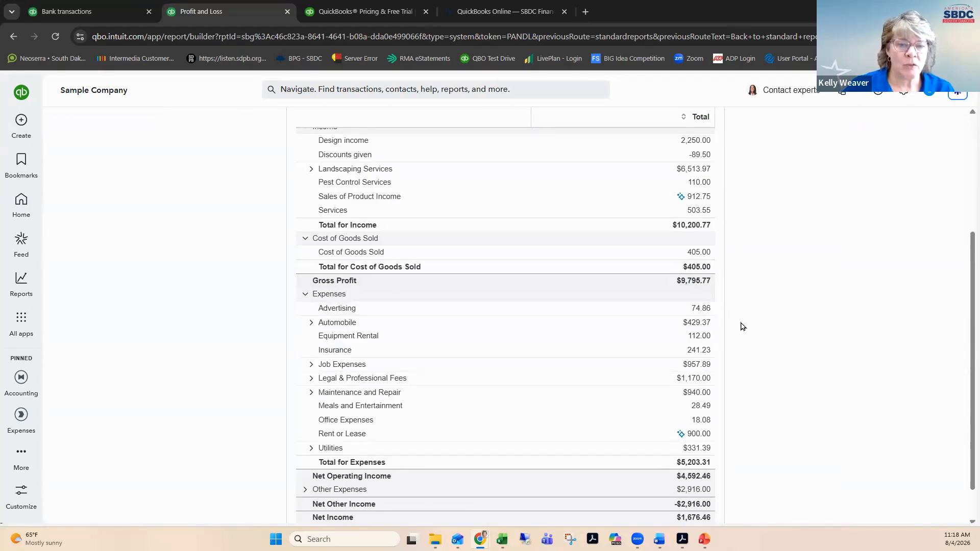
scroll(743, 329, "down", 1)
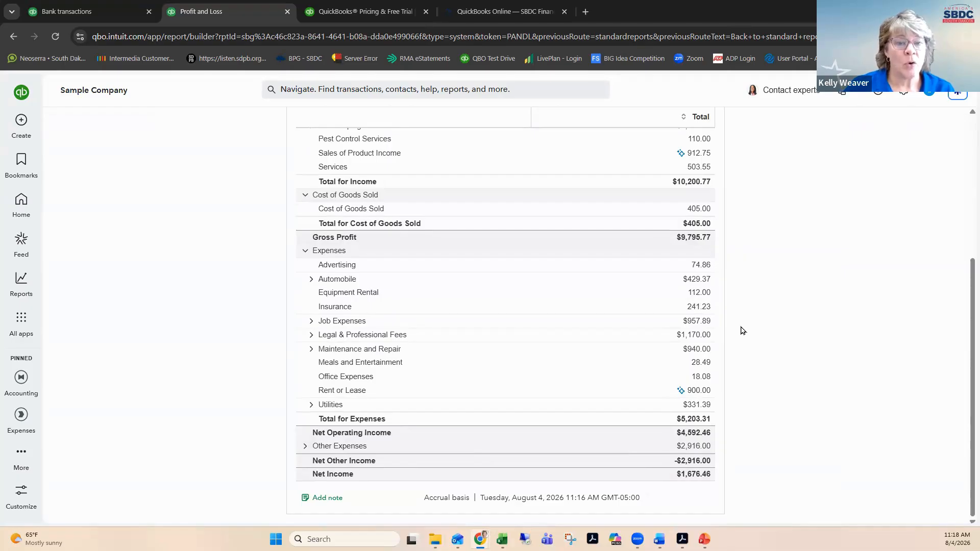
Open the transactions behind the Legal & Professional Fees total, review them through the grand total, and return to the summary report
scroll(734, 352, "up", 1)
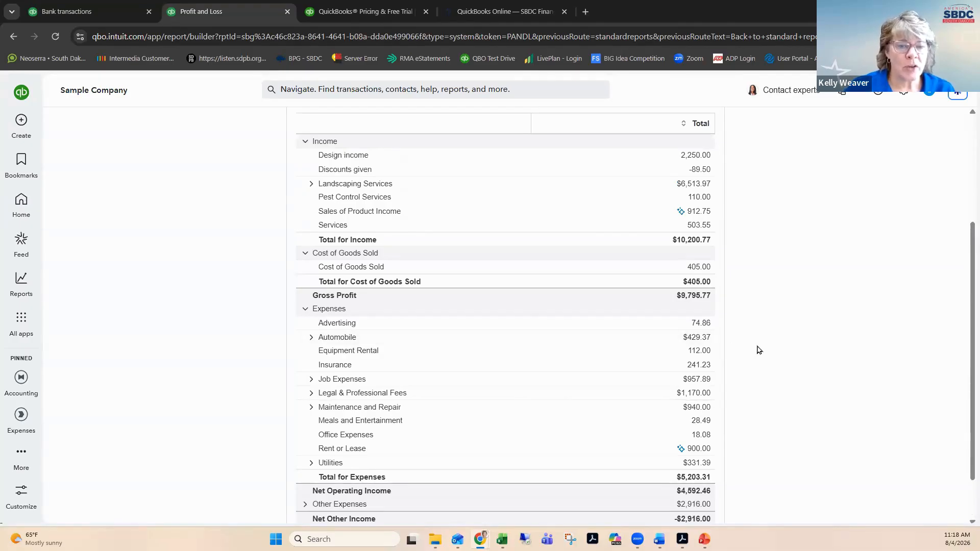
scroll(759, 347, "down", 1)
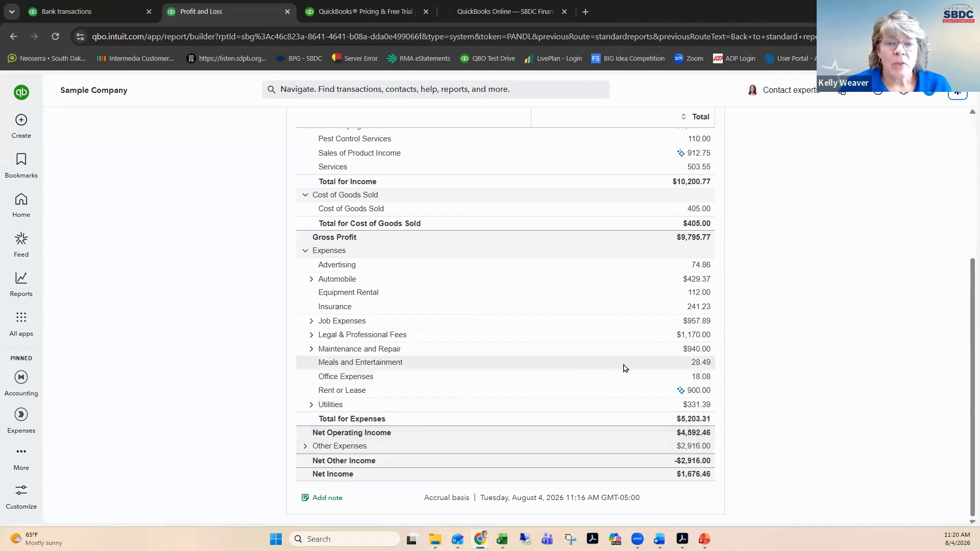
left_click(695, 337)
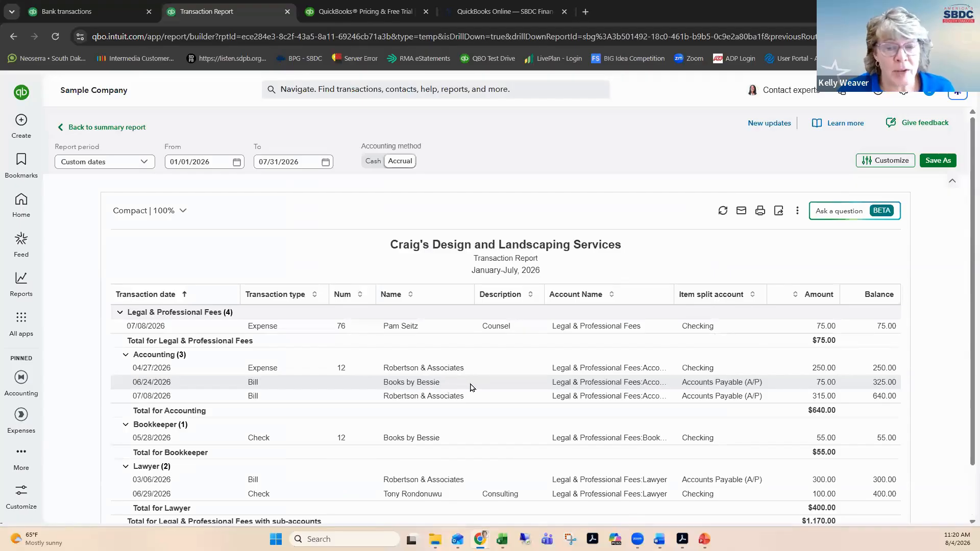
scroll(470, 388, "down", 2)
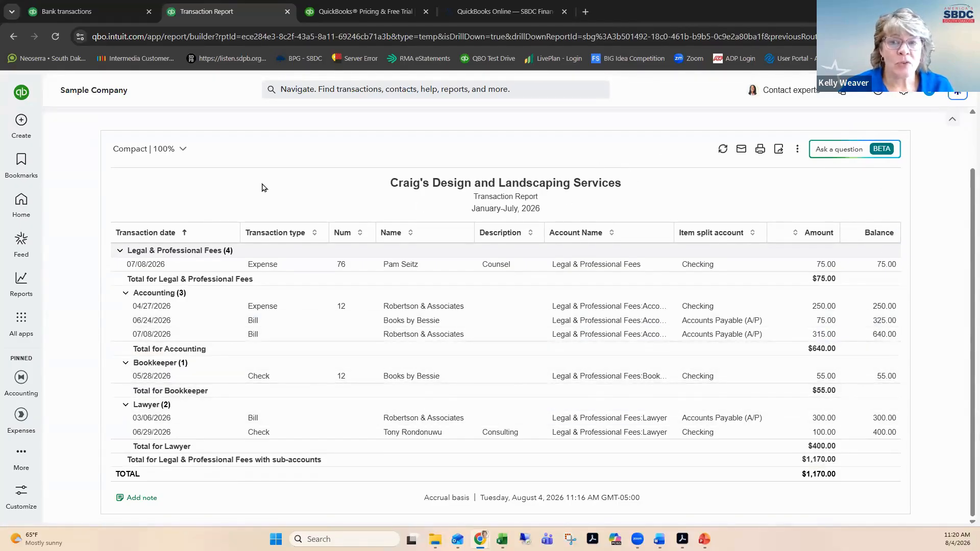
scroll(283, 174, "up", 2)
left_click(107, 127)
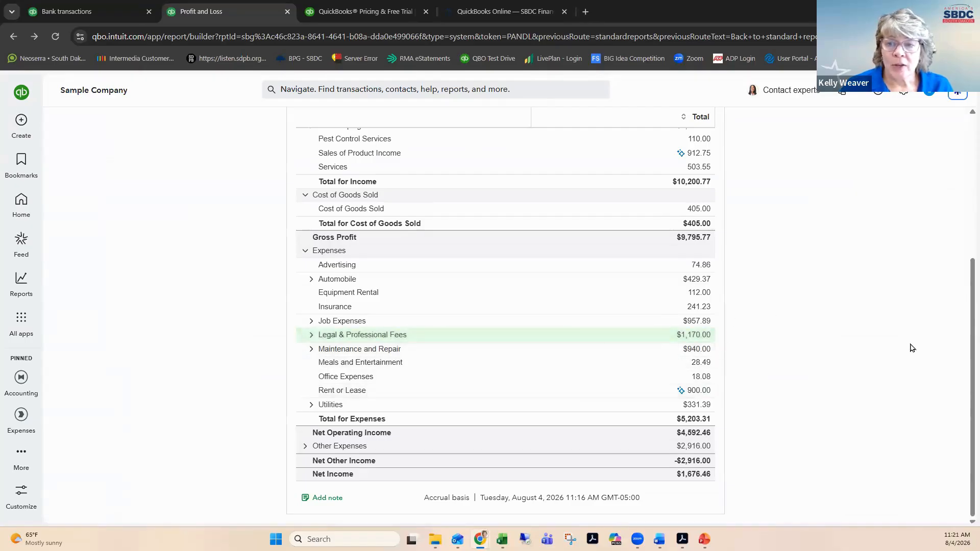
Examine the data and visual customization options of the Profit and Loss report, and close them without applying changes
left_click_drag(965, 332, 966, 193)
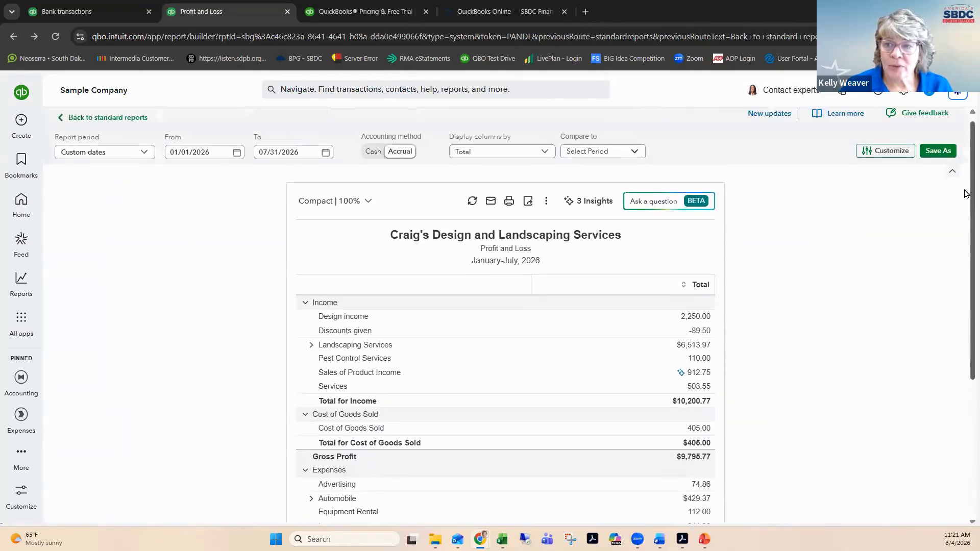
left_click(897, 160)
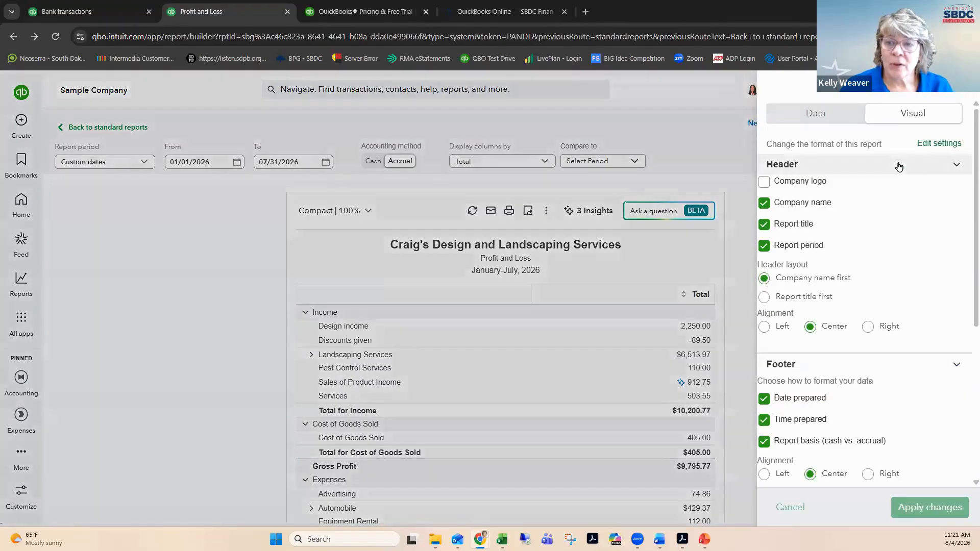
left_click(827, 120)
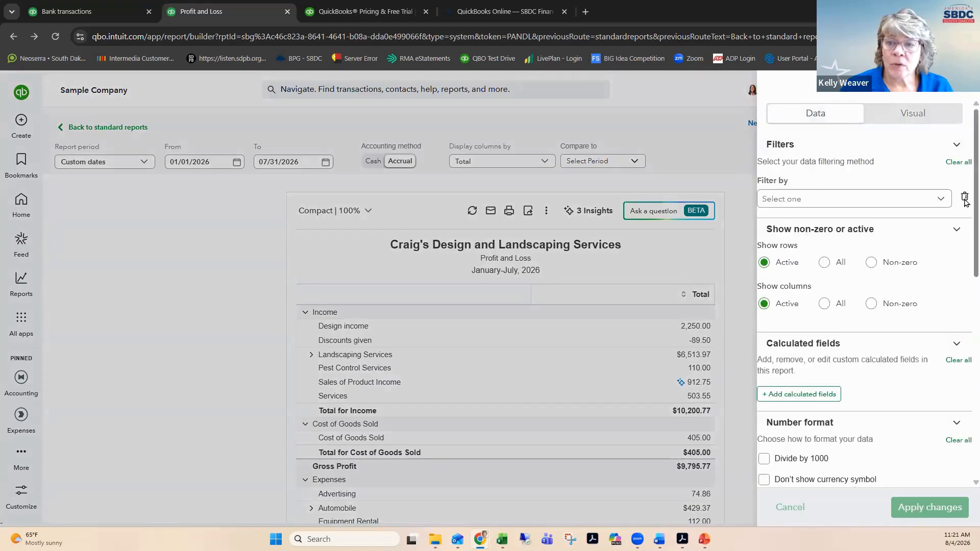
left_click_drag(966, 227, 965, 444)
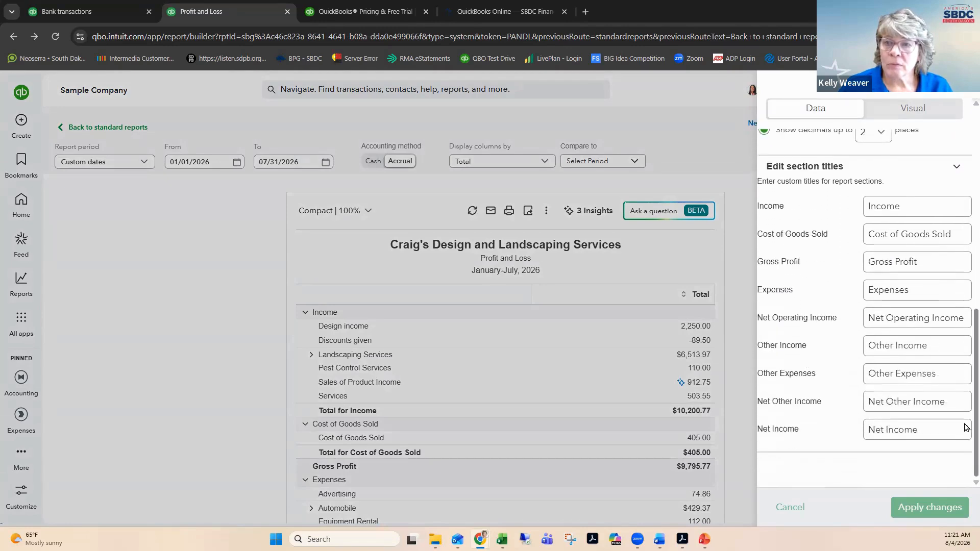
left_click(924, 112)
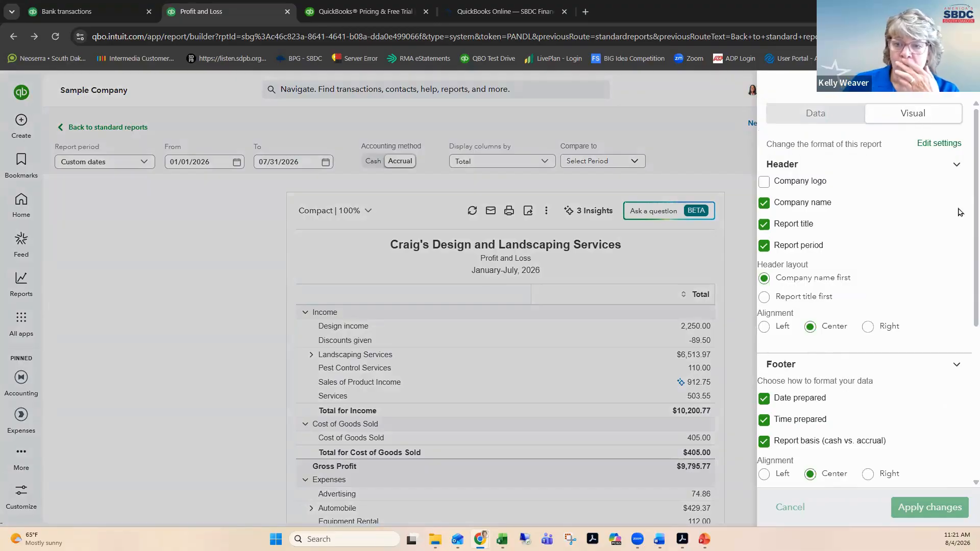
left_click_drag(966, 228, 967, 393)
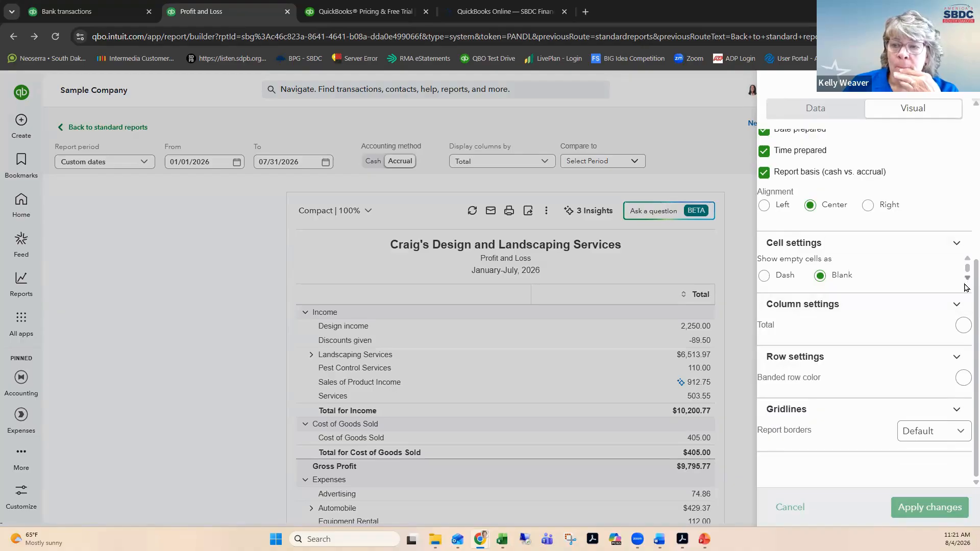
scroll(967, 172, "up", 5)
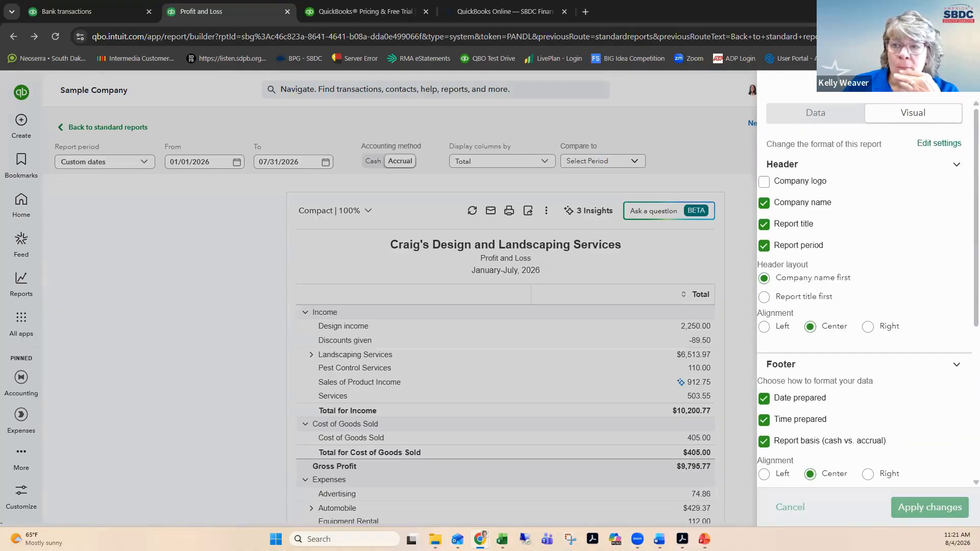
left_click(751, 207)
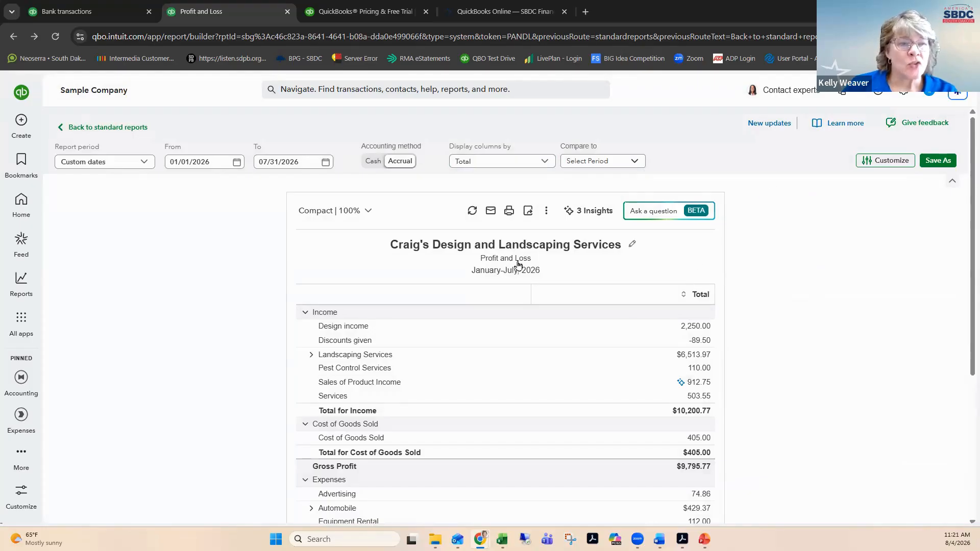
Open the Profit and Loss as % of total income report from the standard reports and review its percentage column
left_click(103, 128)
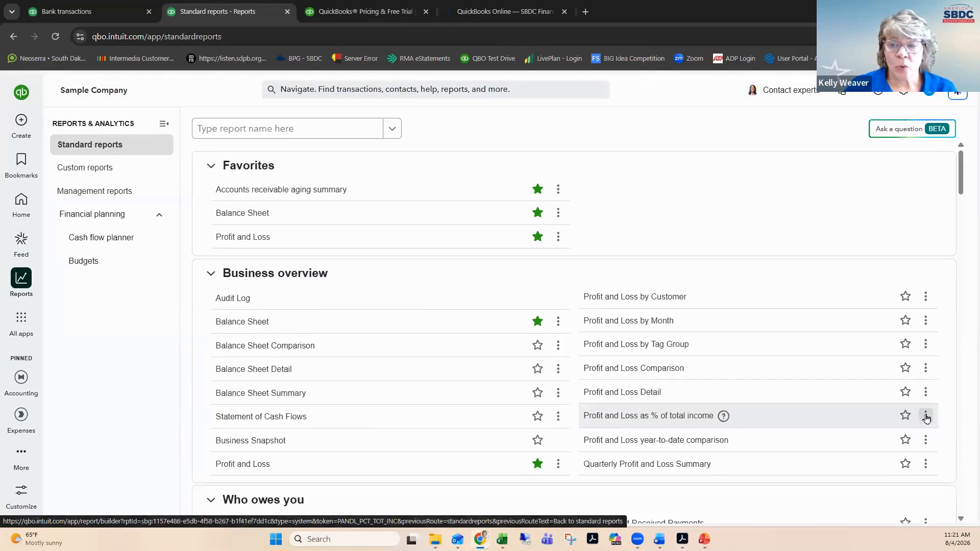
left_click(669, 422)
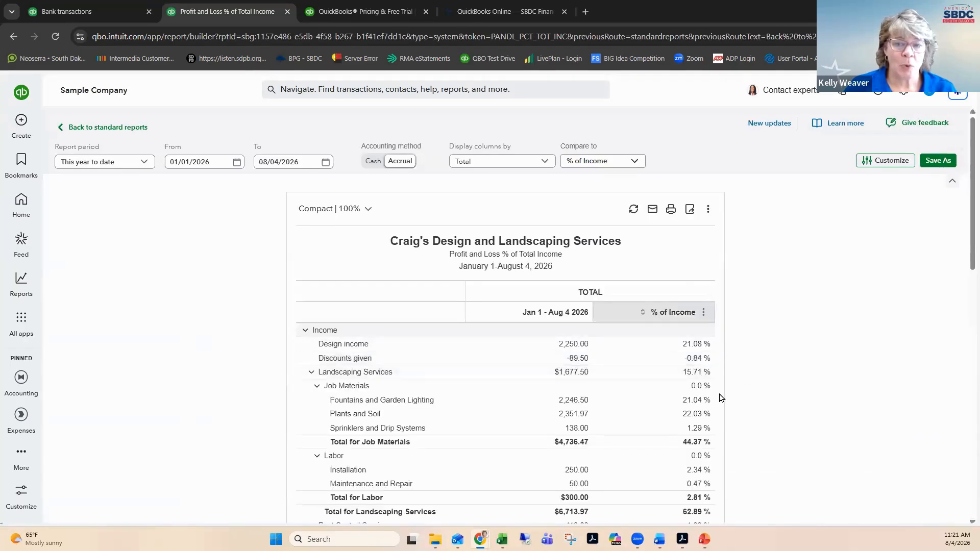
scroll(735, 380, "down", 3)
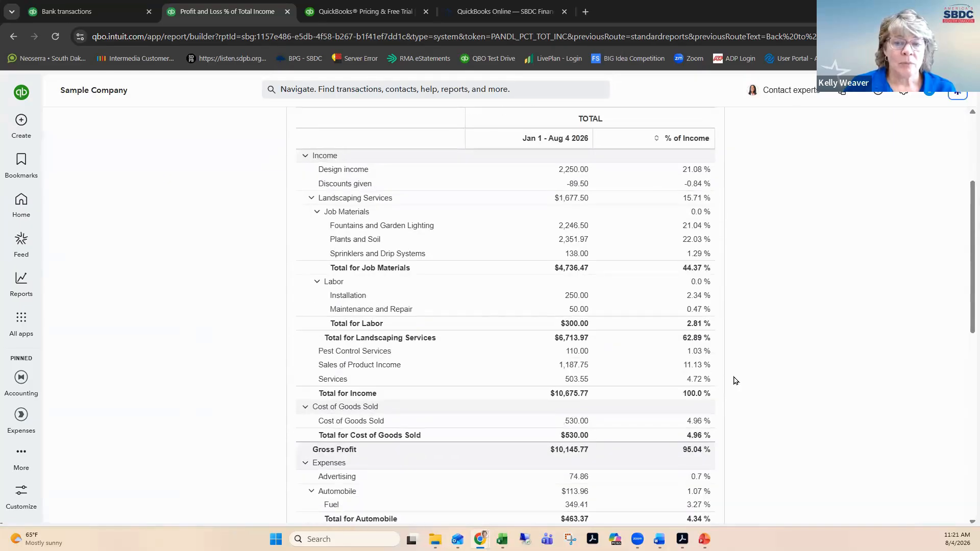
scroll(734, 378, "down", 1)
scroll(735, 381, "up", 3)
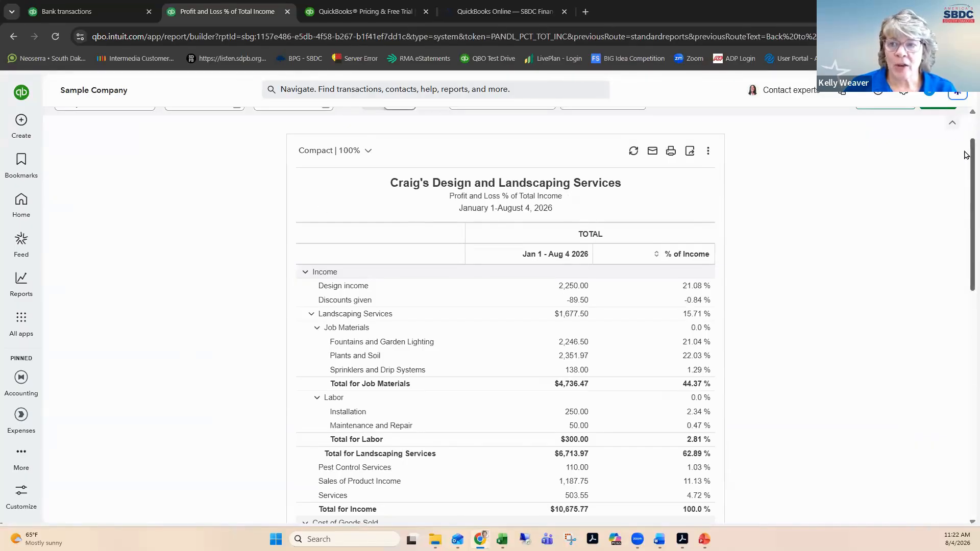
left_click_drag(968, 159, 965, 134)
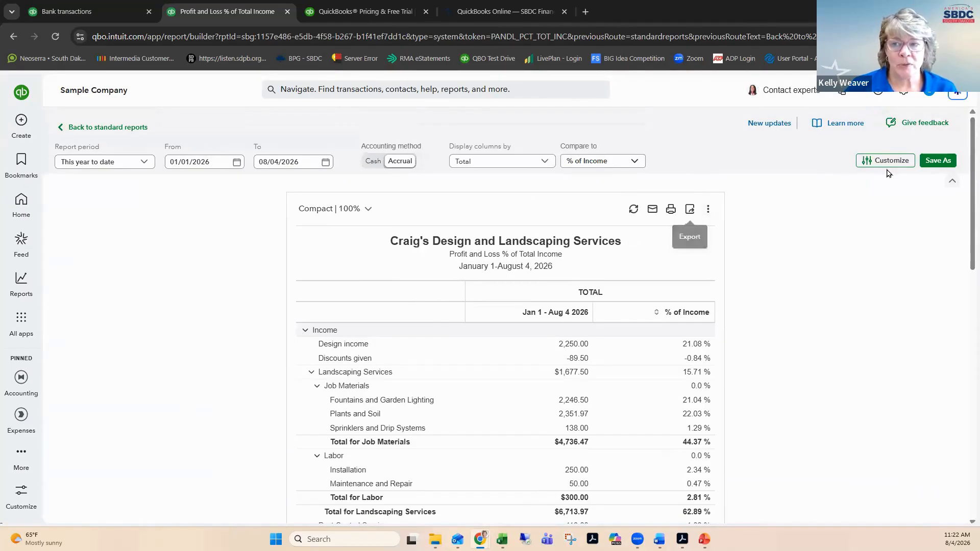
Open the Balance Sheet from the standard reports and review it from assets down through liabilities and equity
left_click(104, 131)
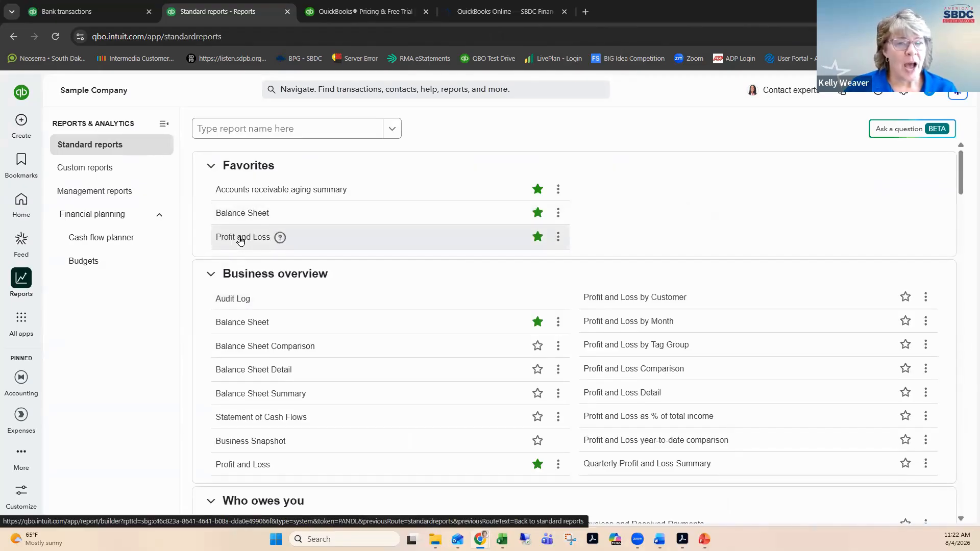
left_click(243, 214)
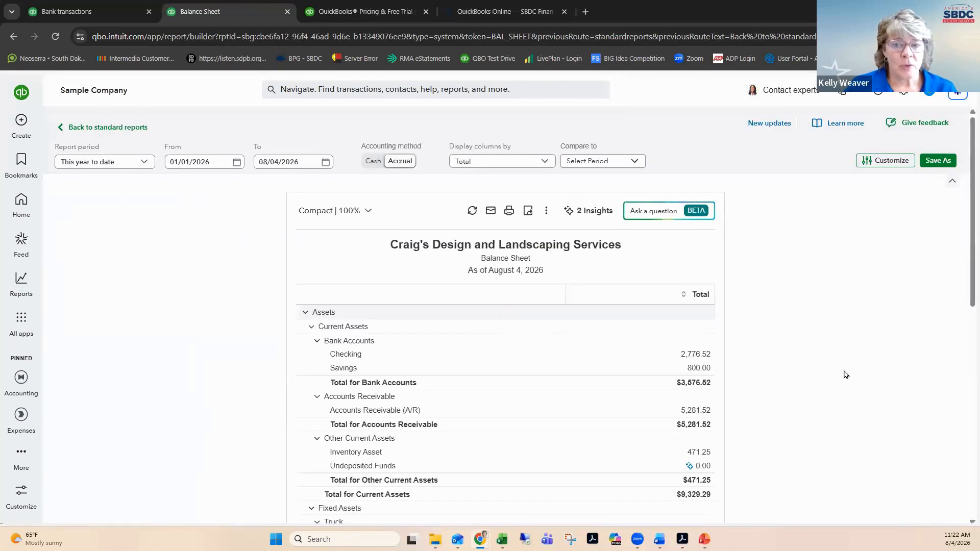
scroll(789, 372, "down", 3)
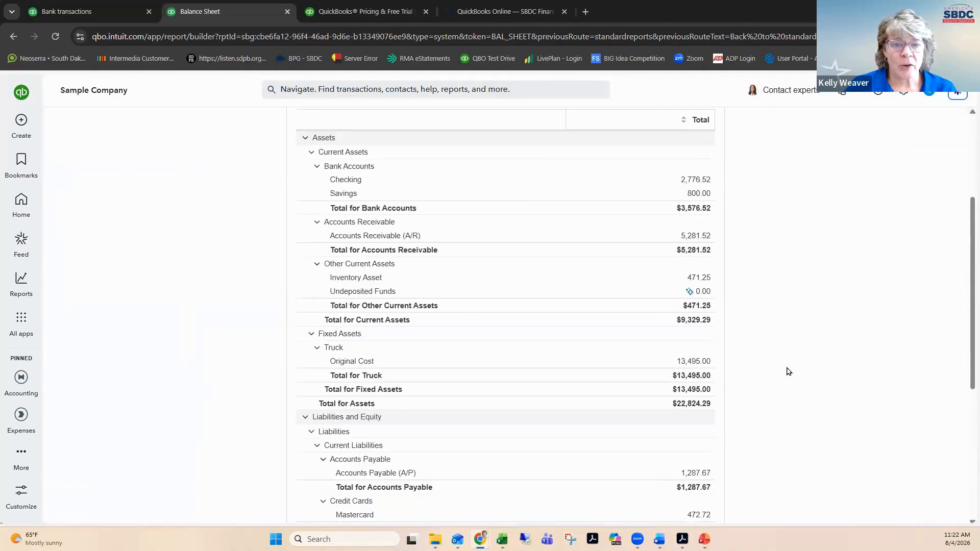
scroll(788, 371, "down", 1)
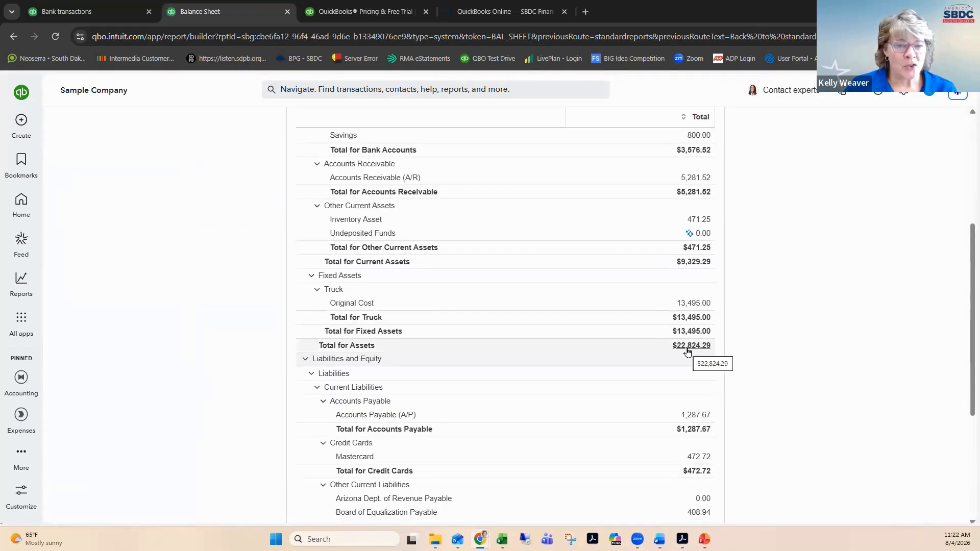
scroll(816, 371, "down", 3)
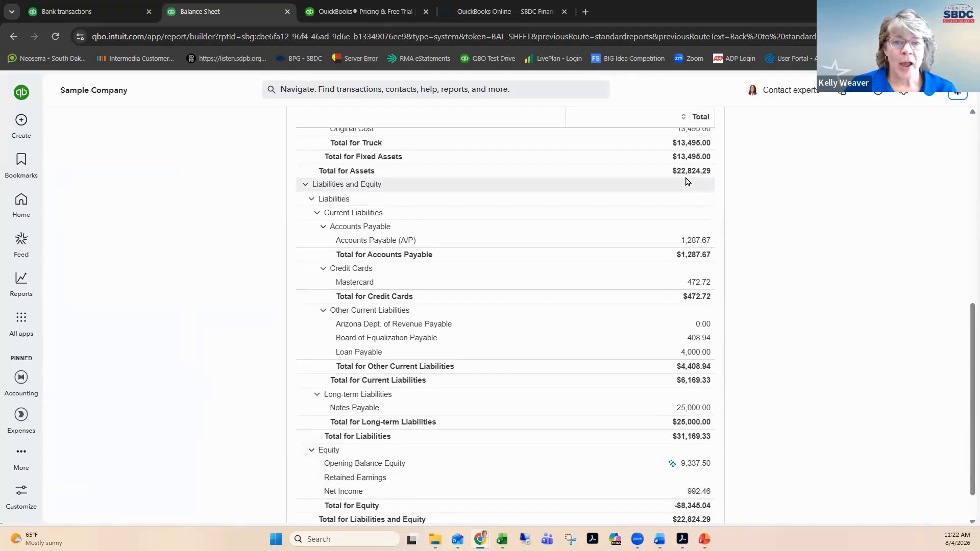
scroll(783, 343, "down", 1)
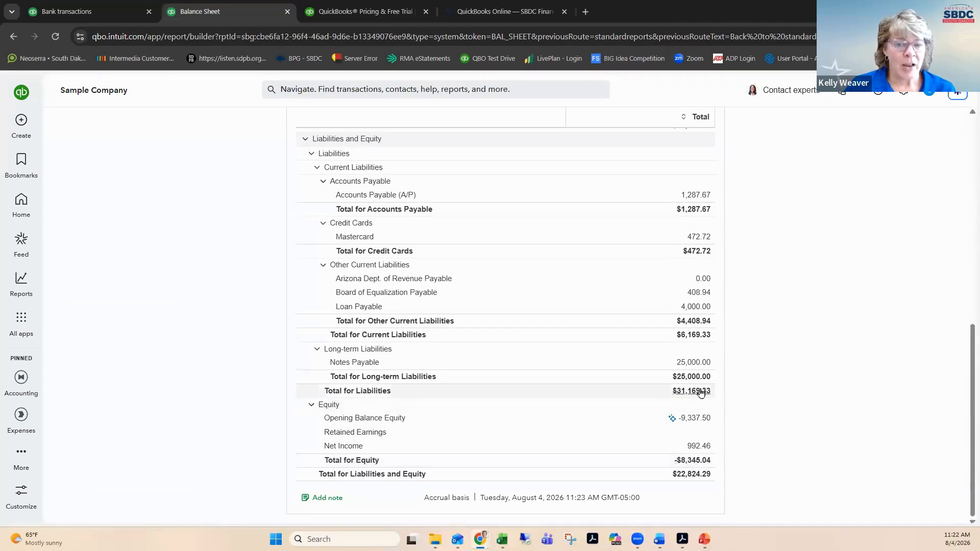
scroll(702, 392, "up", 6)
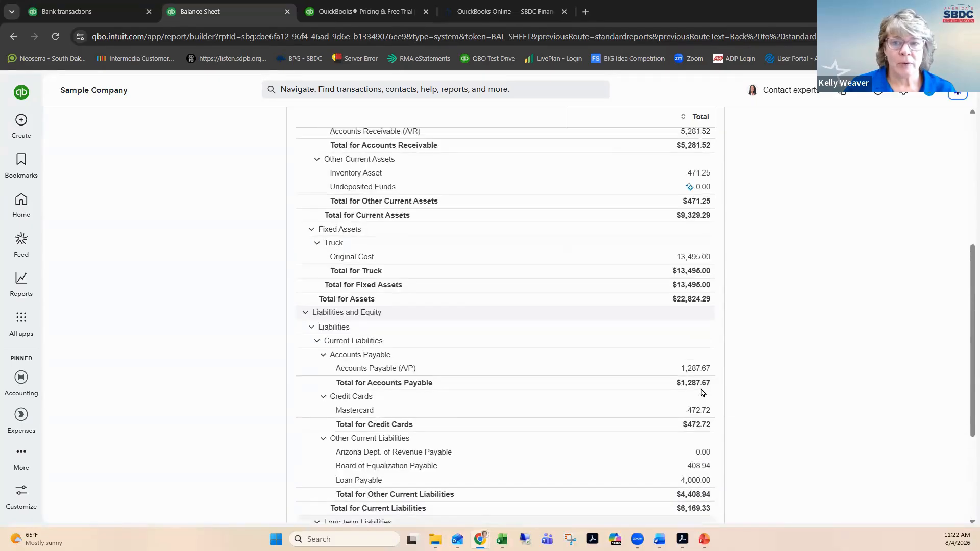
scroll(702, 393, "down", 6)
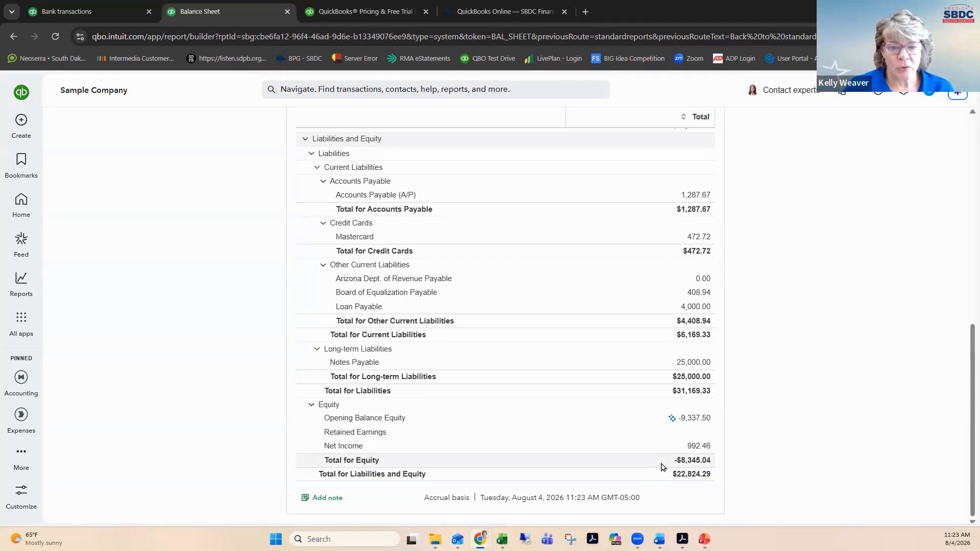
Compare the Balance Sheet's bank, receivable and other asset amounts with its current and long-term liabilities and equity
scroll(662, 466, "up", 6)
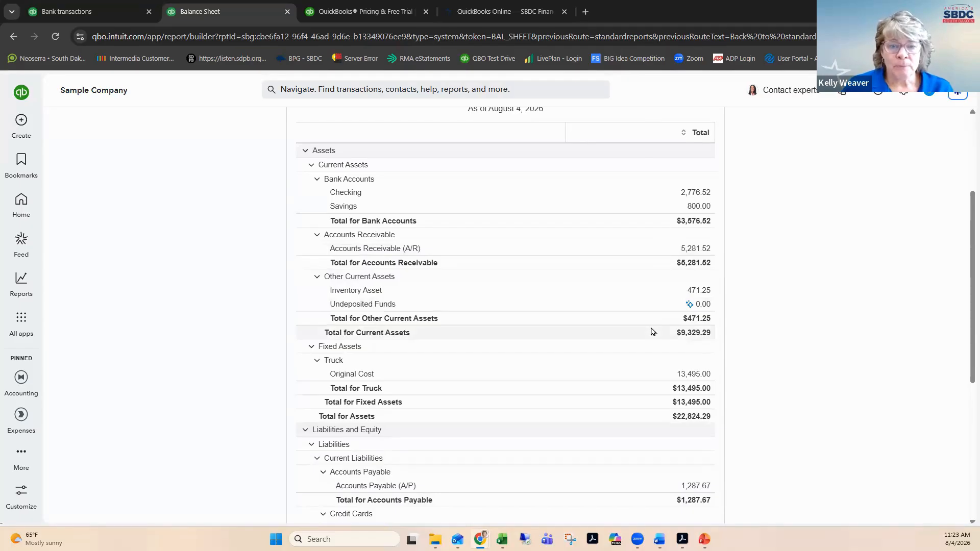
scroll(651, 332, "down", 5)
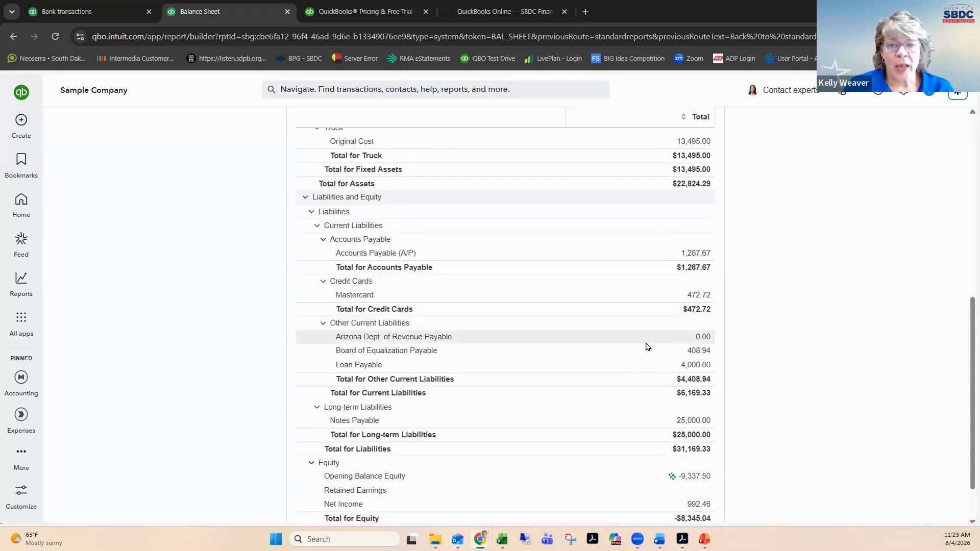
scroll(647, 347, "up", 5)
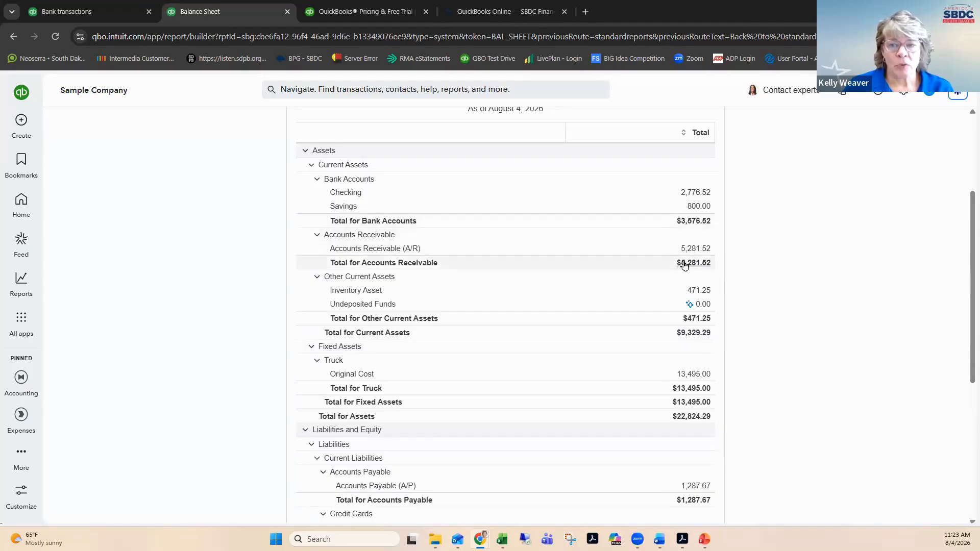
scroll(685, 264, "down", 3)
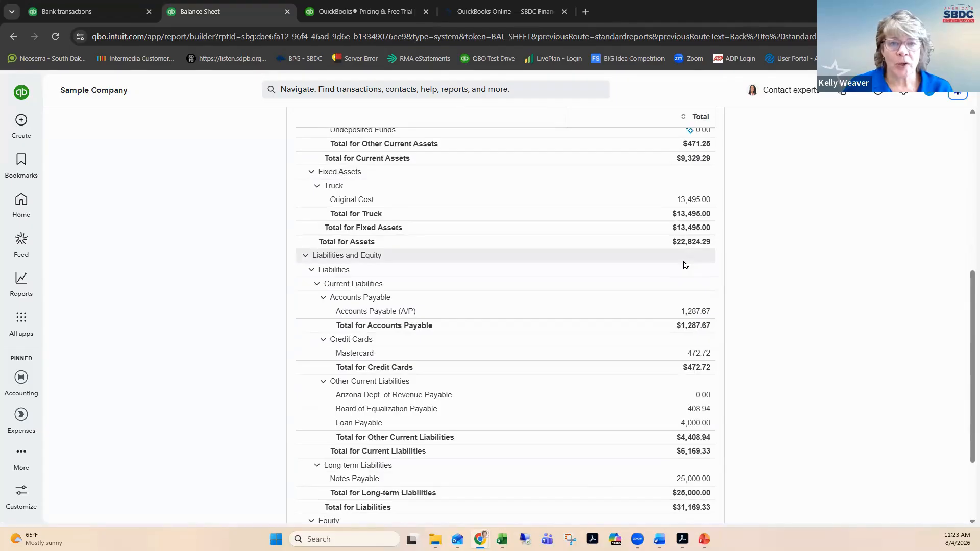
scroll(685, 267, "down", 1)
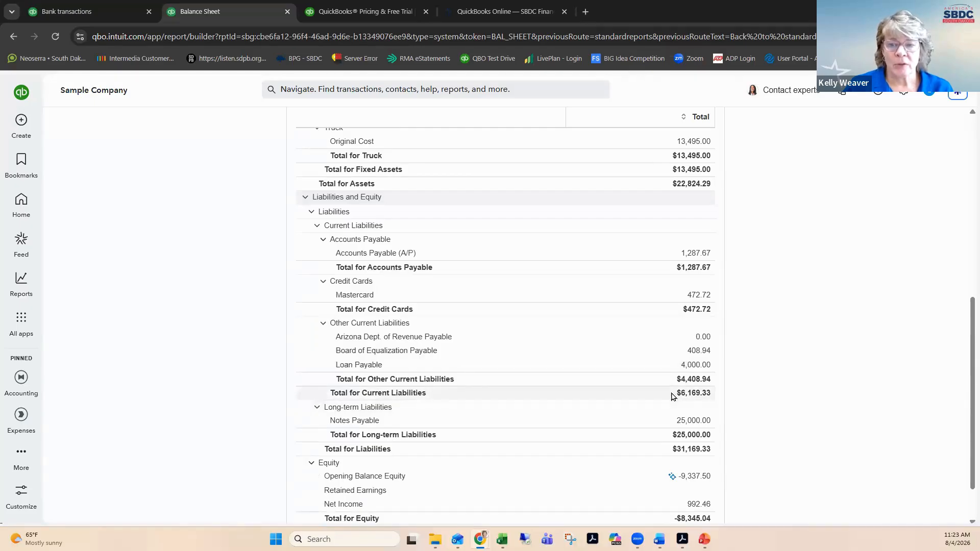
scroll(672, 397, "up", 4)
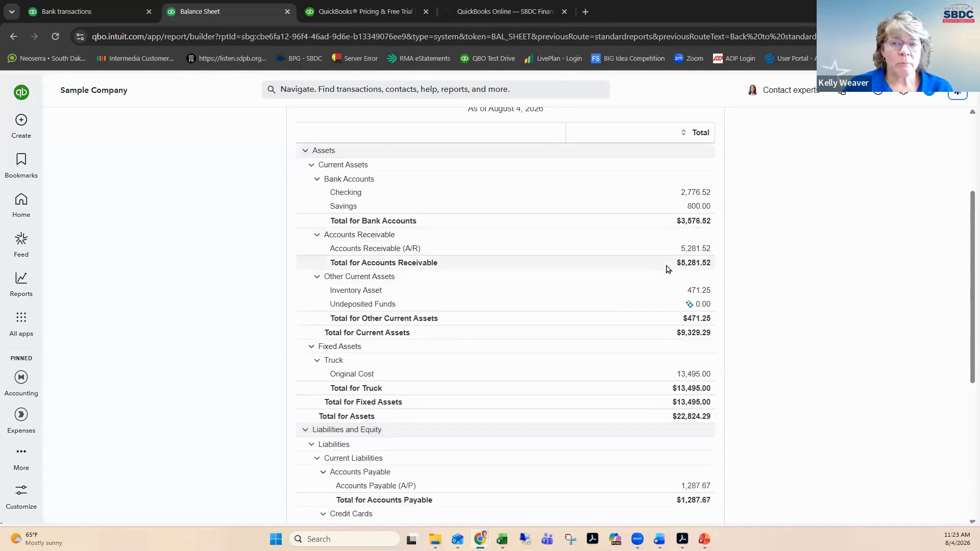
scroll(667, 269, "down", 5)
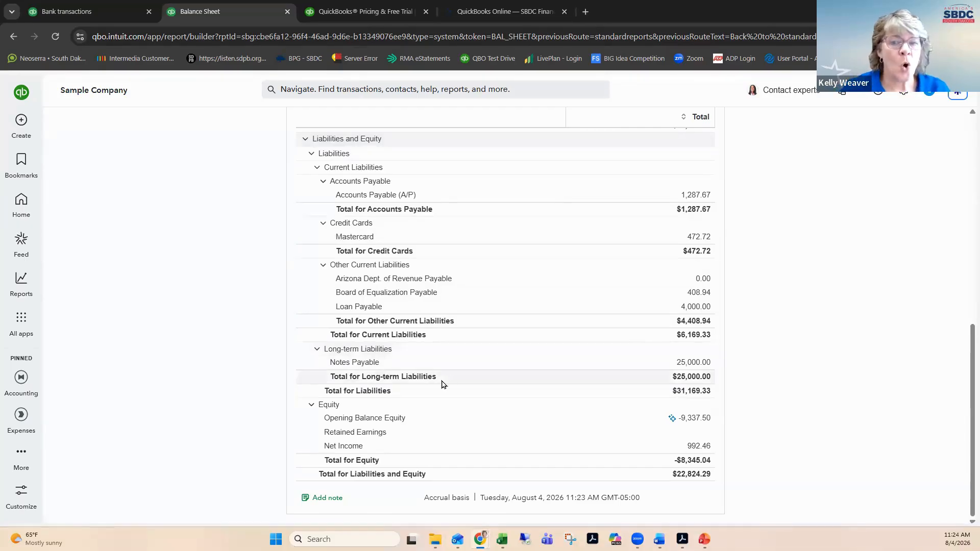
scroll(748, 205, "up", 5)
scroll(704, 300, "down", 5)
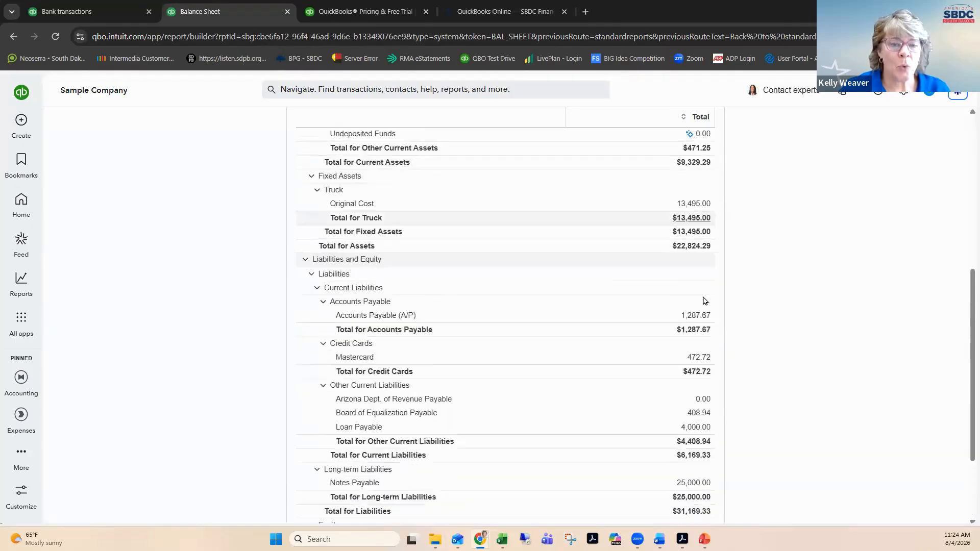
scroll(678, 243, "up", 6)
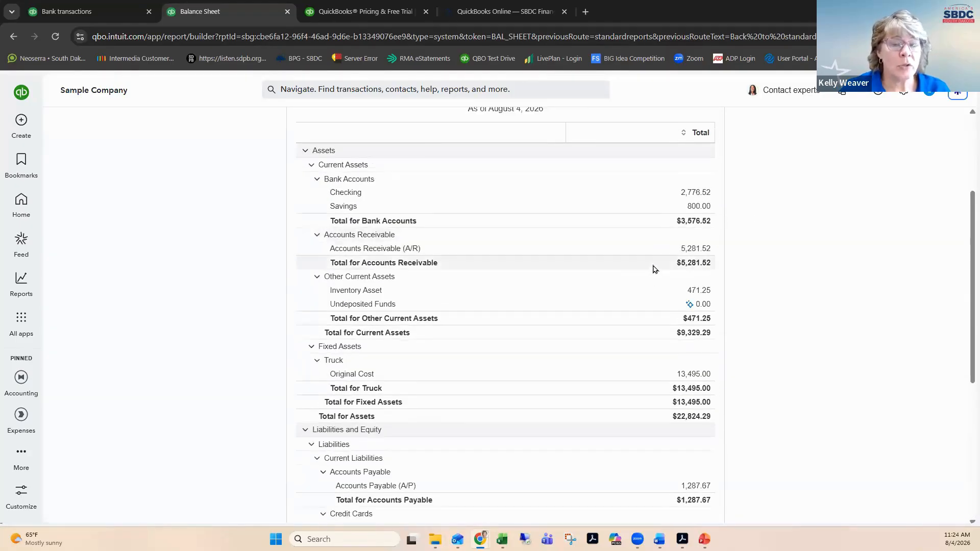
Review the liabilities and equity sections of the Balance Sheet down to the report's end, and return to the standard reports
scroll(653, 301, "down", 6)
scroll(766, 314, "down", 1)
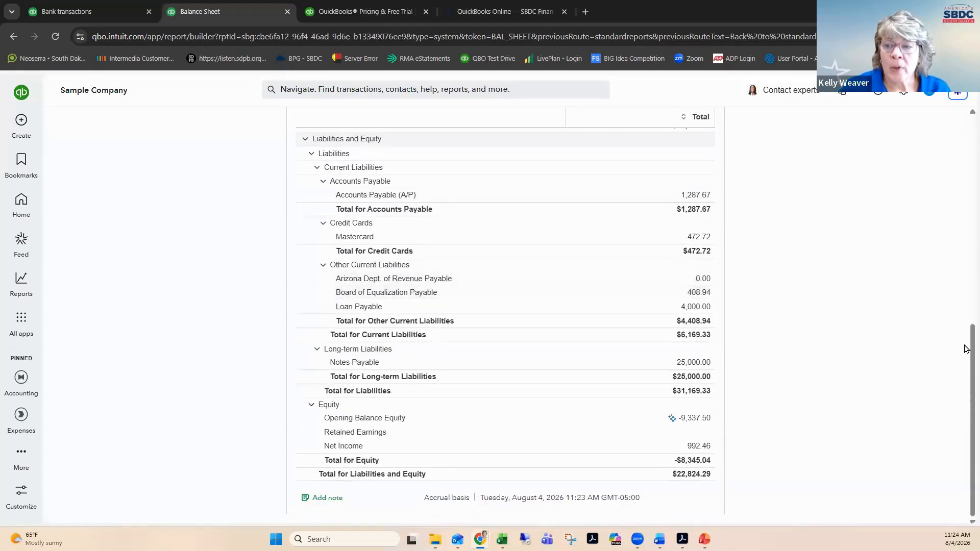
left_click_drag(968, 349, 129, 79)
left_click(82, 127)
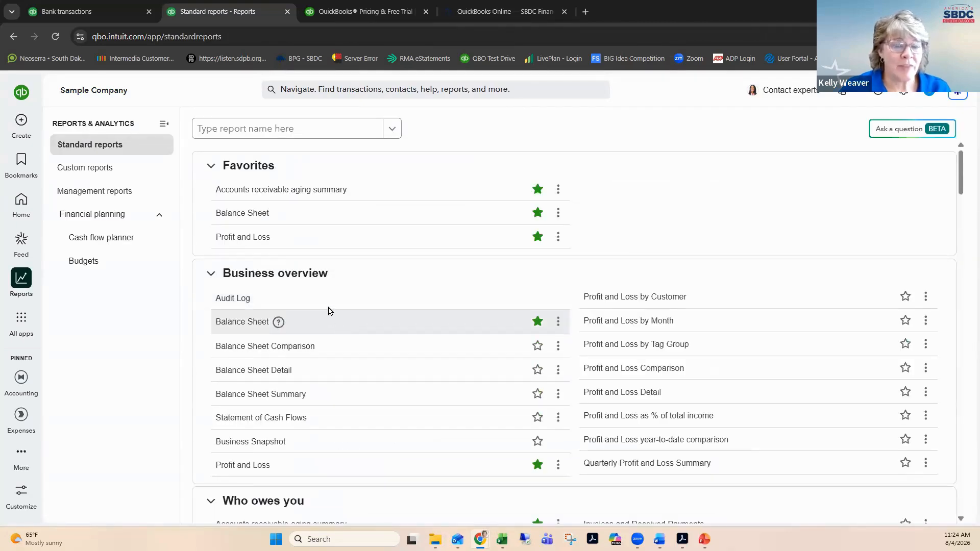
Open the Sales by Product/Service Summary from the Sales and customers reports, review it, and return to the standard reports list
scroll(329, 311, "down", 5)
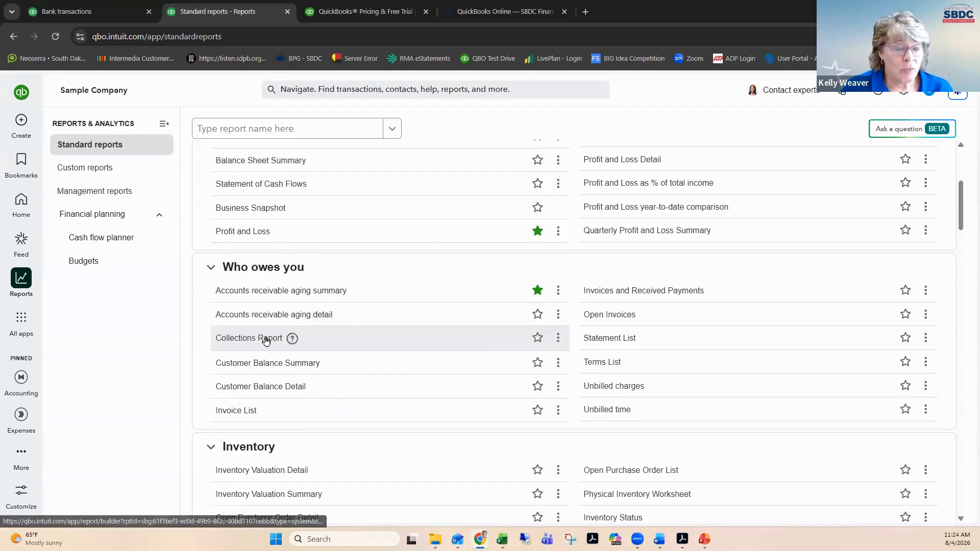
scroll(266, 344, "down", 2)
scroll(266, 344, "down", 3)
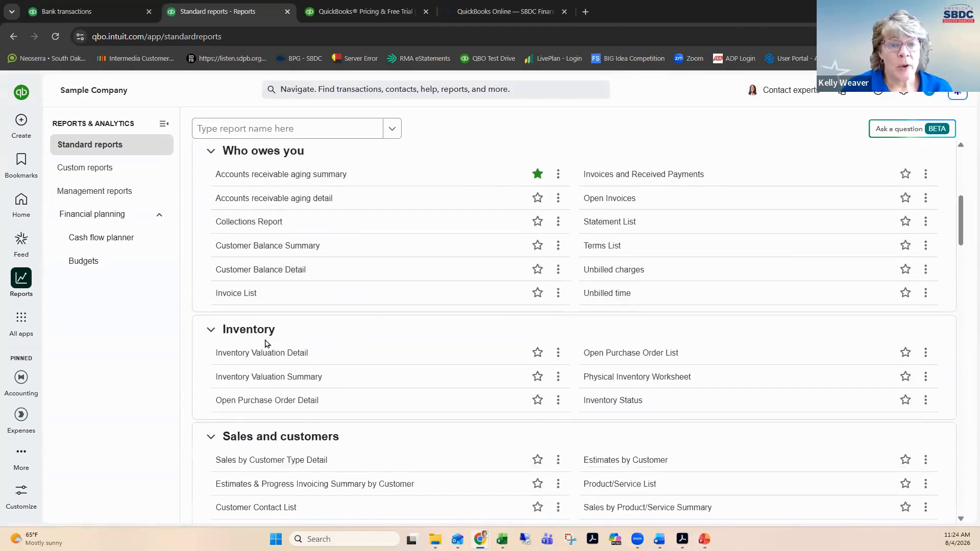
scroll(309, 391, "down", 4)
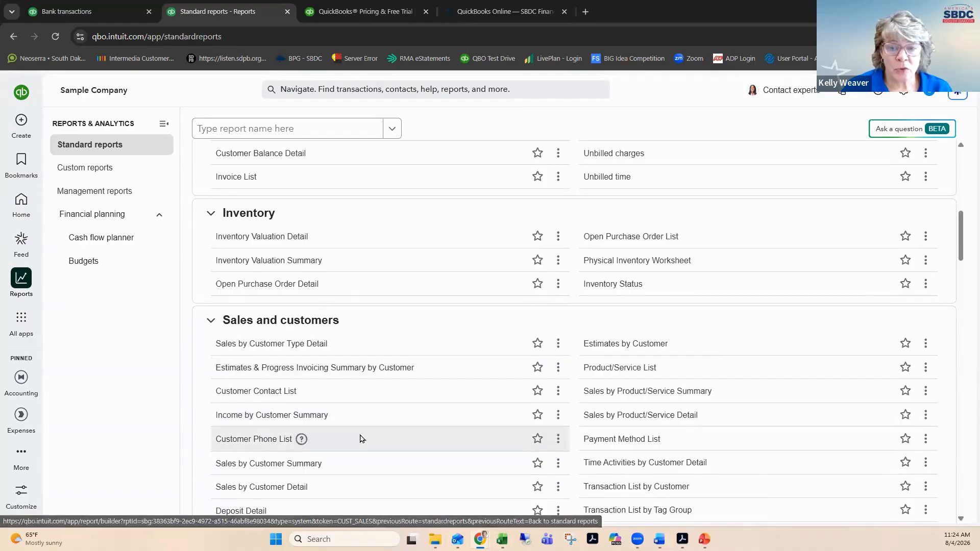
left_click(674, 398)
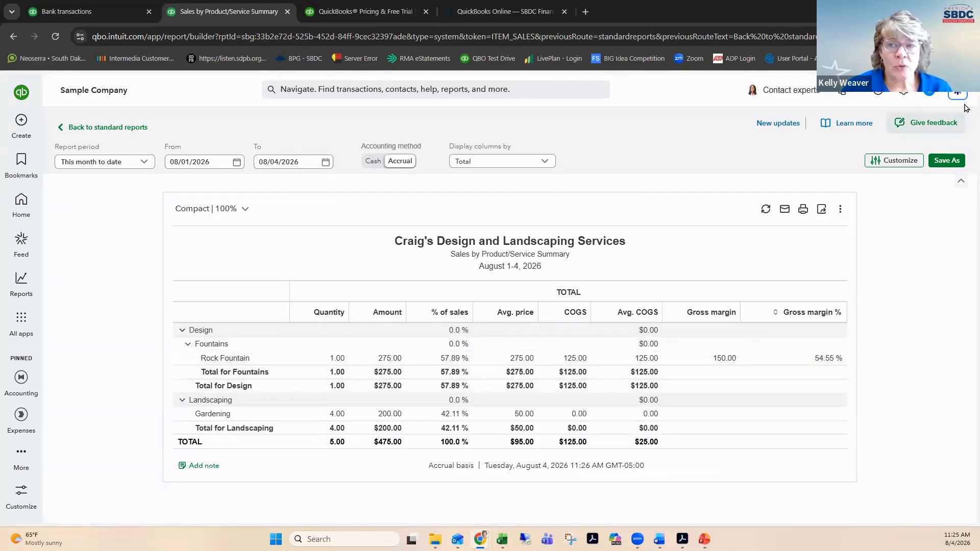
left_click(130, 128)
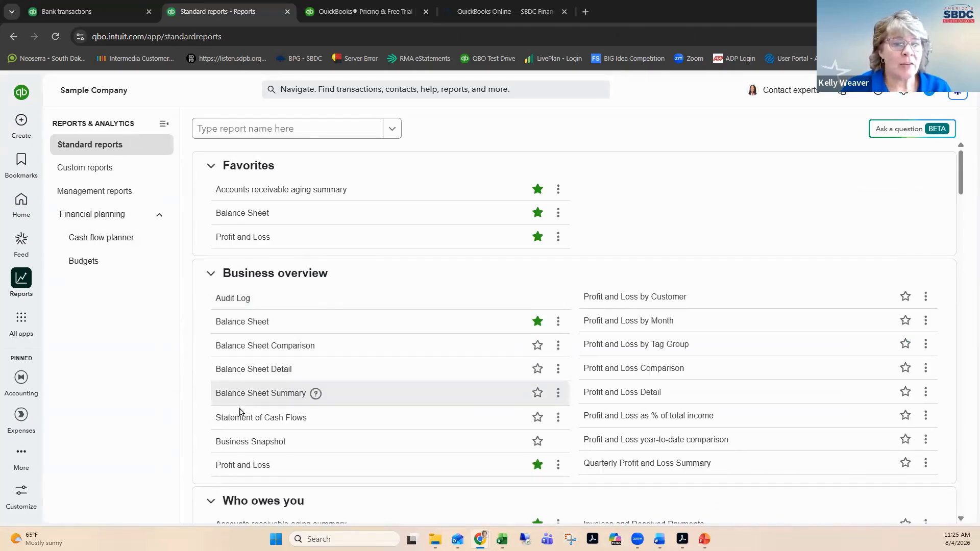
Add the Balance Sheet Detail report to the favorites and remove it again
left_click(539, 369)
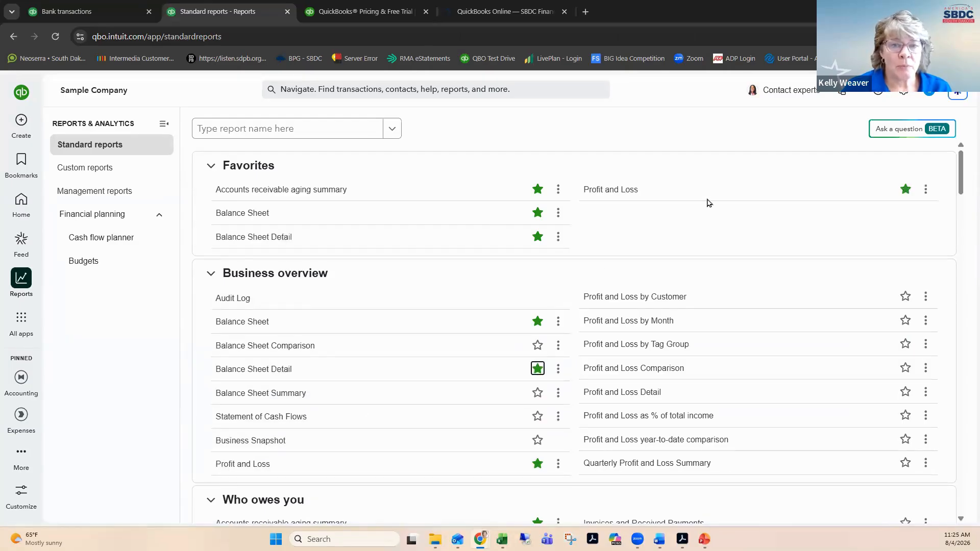
left_click(534, 373)
Browse the standard reports covering inventory, sales and customers, and what the company owes
scroll(532, 374, "down", 6)
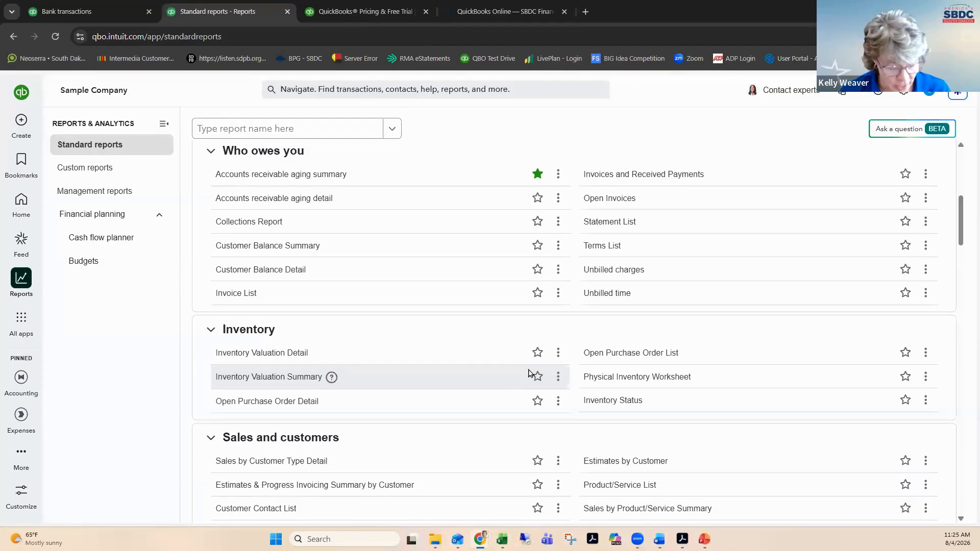
scroll(559, 288, "down", 2)
scroll(561, 287, "down", 3)
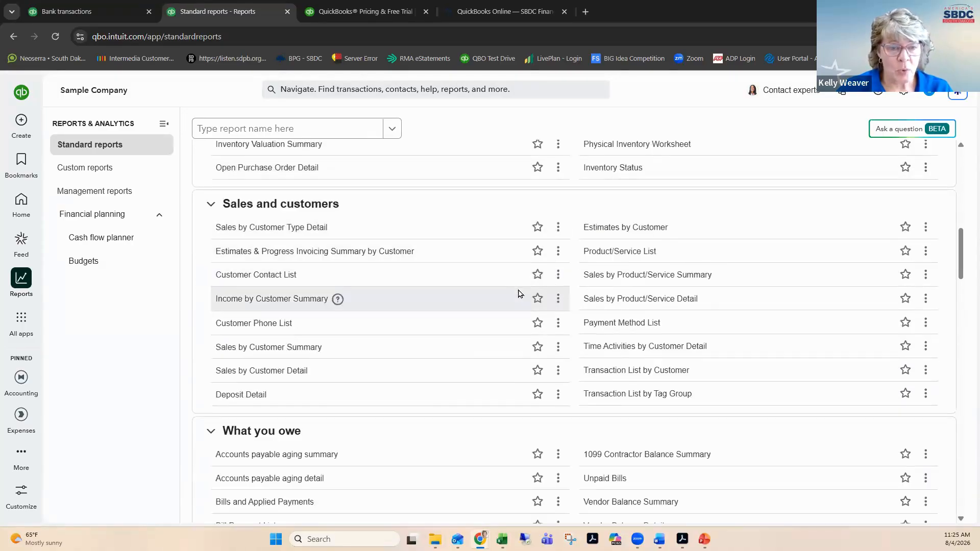
scroll(516, 293, "down", 2)
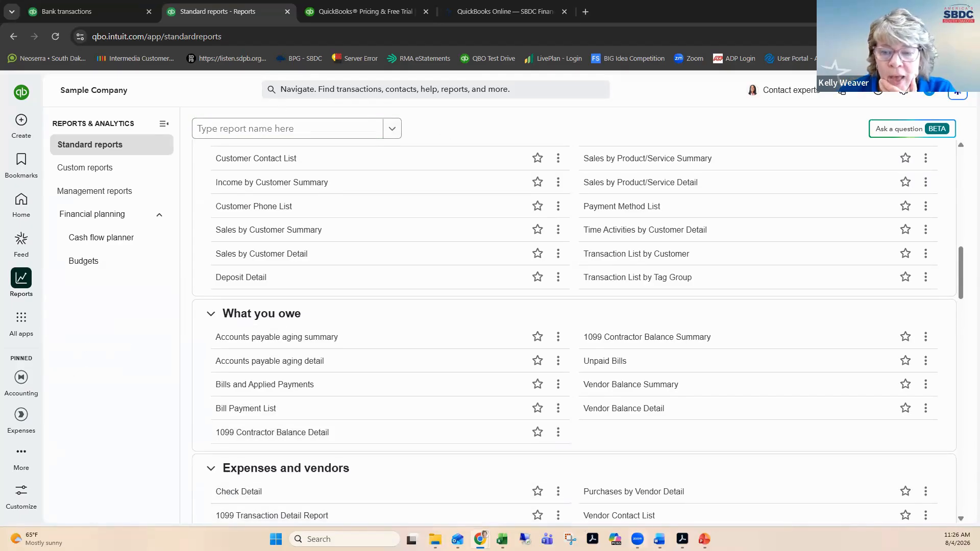
Switch to the open PowerPoint presentation and move its window fully into view on the screen
mouse_move(705, 540)
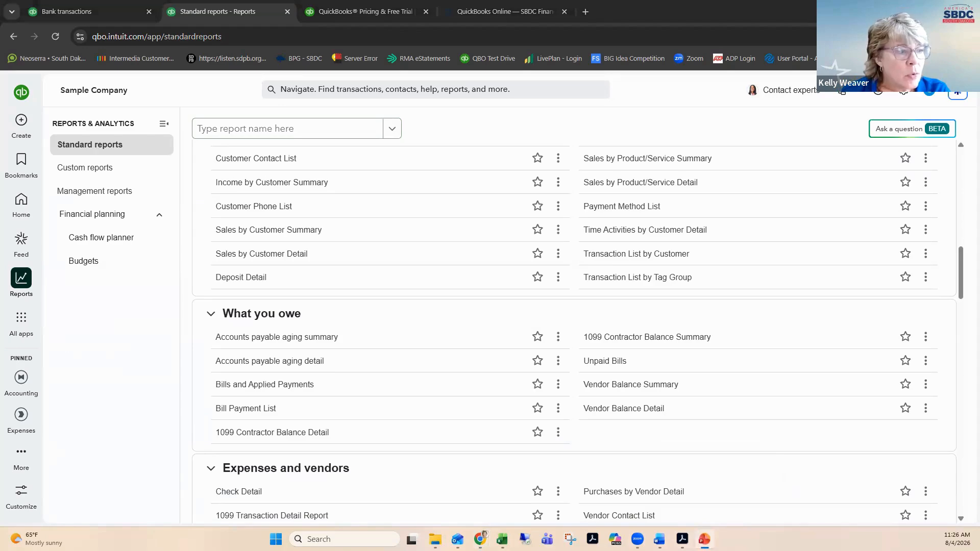
left_click_drag(0, 106, 247, 106)
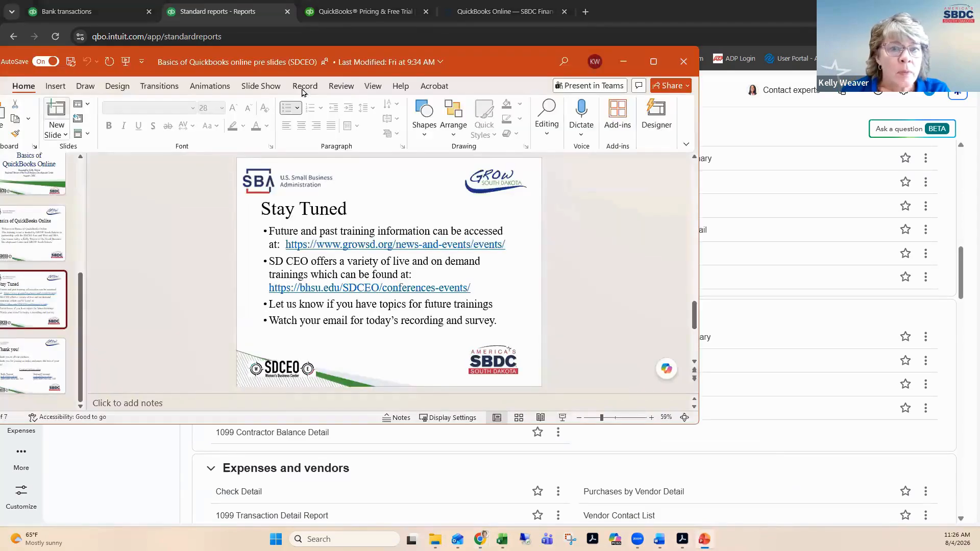
left_click_drag(483, 61, 564, 60)
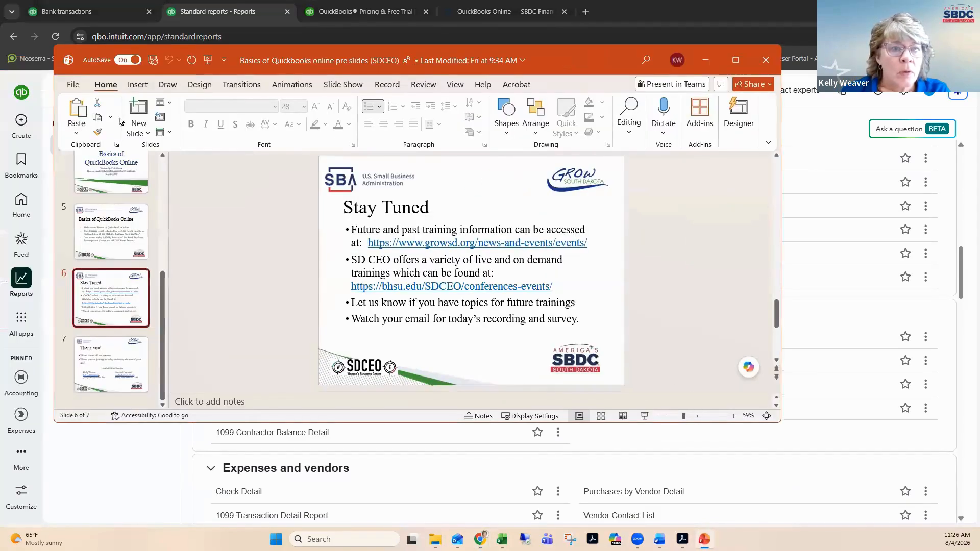
left_click(208, 60)
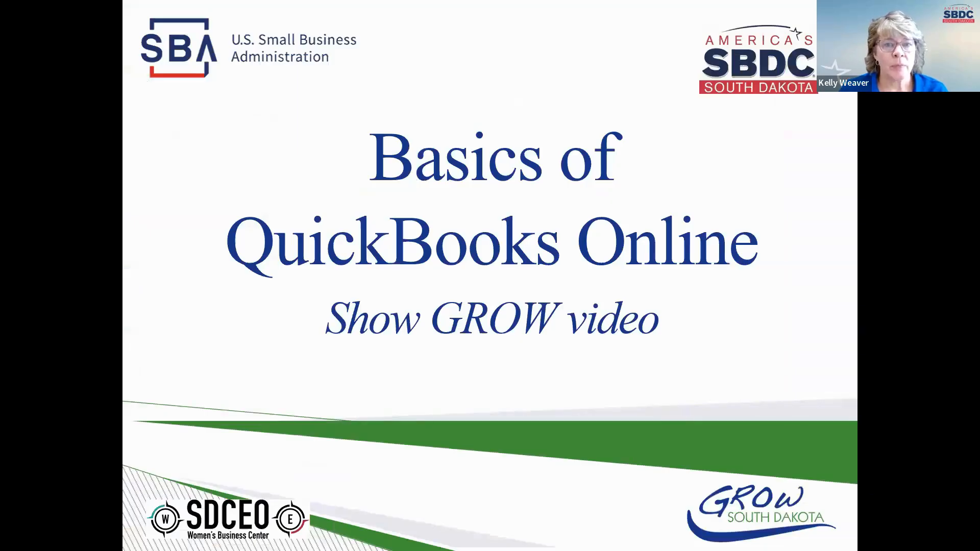
left_click(361, 116)
left_click(361, 115)
left_click(361, 116)
left_click(352, 127)
left_click(353, 129)
key("Escape")
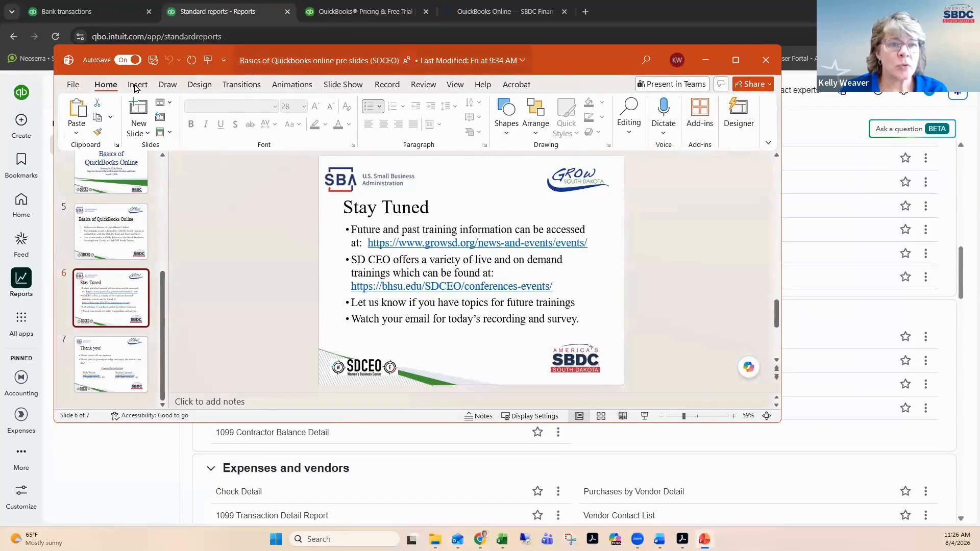
Start the slide show from the beginning and advance to the slide welcoming attendees to Basics of QuickBooks Online
left_click(207, 60)
left_click(934, 273)
left_click(933, 274)
left_click(932, 273)
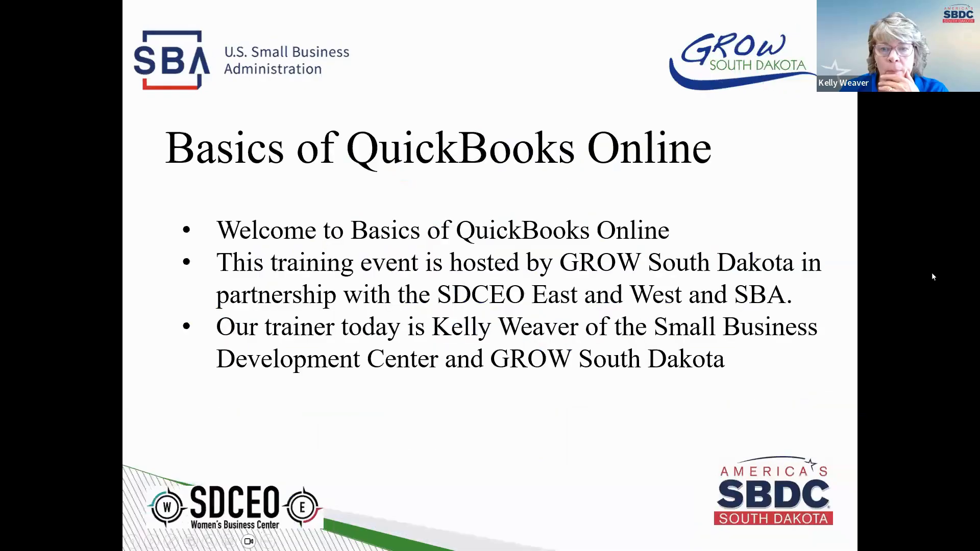